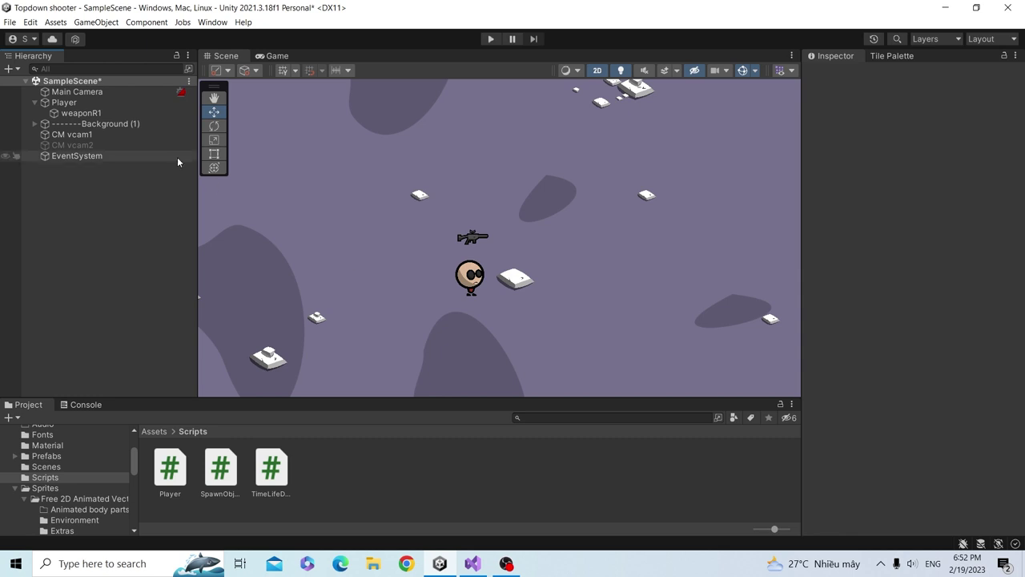
- Select the weaponR1 gun and rotate it slightly counter-clockwise with the rotate tool
left_click(80, 113)
left_click(215, 127)
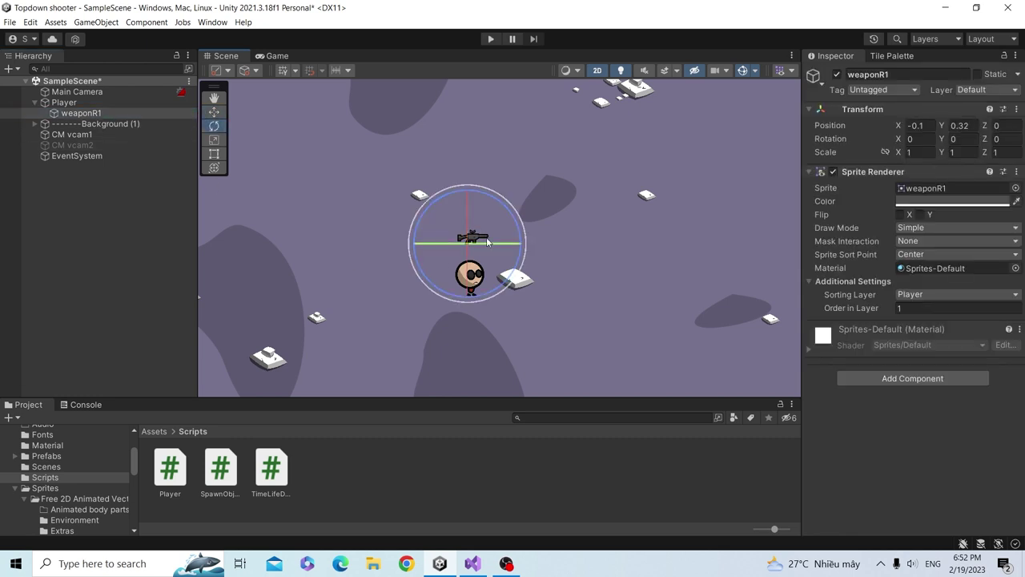
mouse_move(525, 244)
left_mouse_down()
mouse_move(494, 150)
mouse_move(529, 225)
left_mouse_up()
left_click(454, 254)
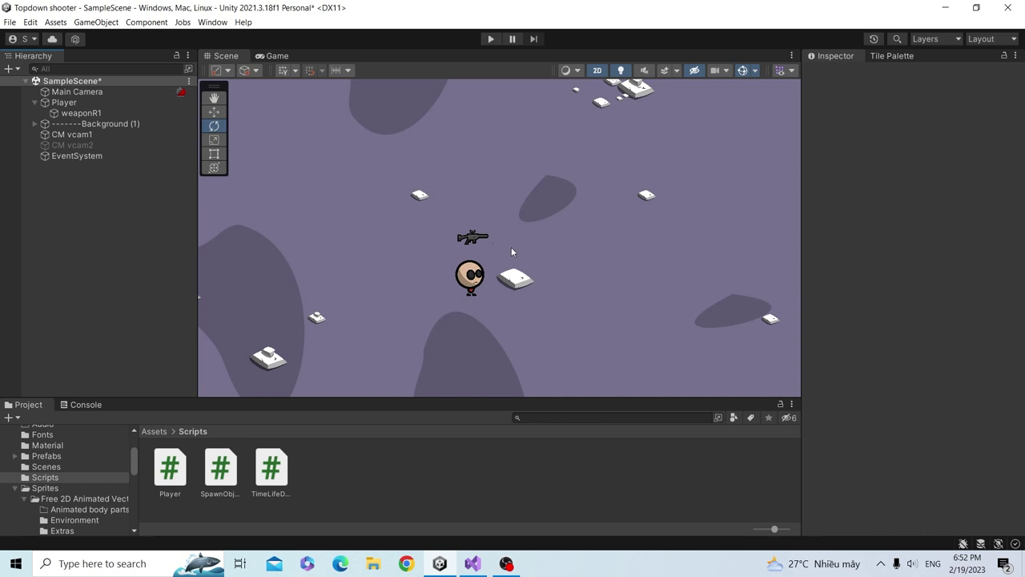
- Create a C# script named Weapon in the Scripts folder
right_click(473, 481)
mouse_move(561, 184)
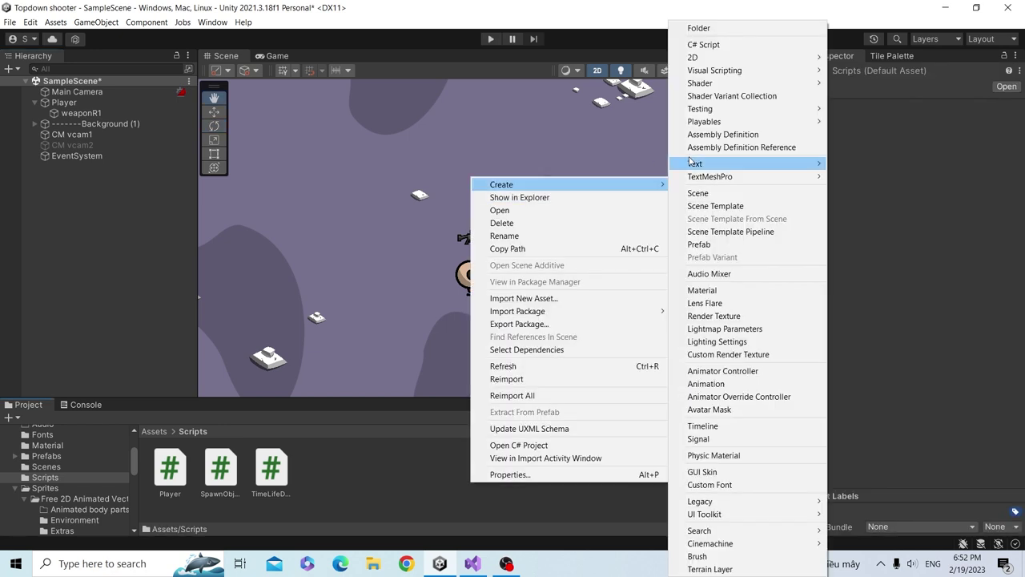
left_click(709, 45)
type("Weapon")
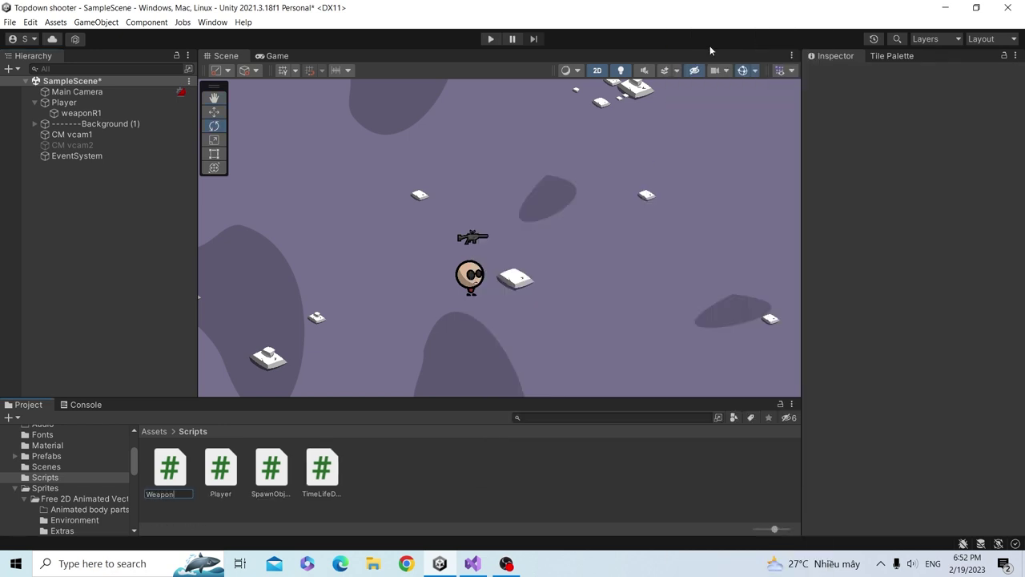
key("Return")
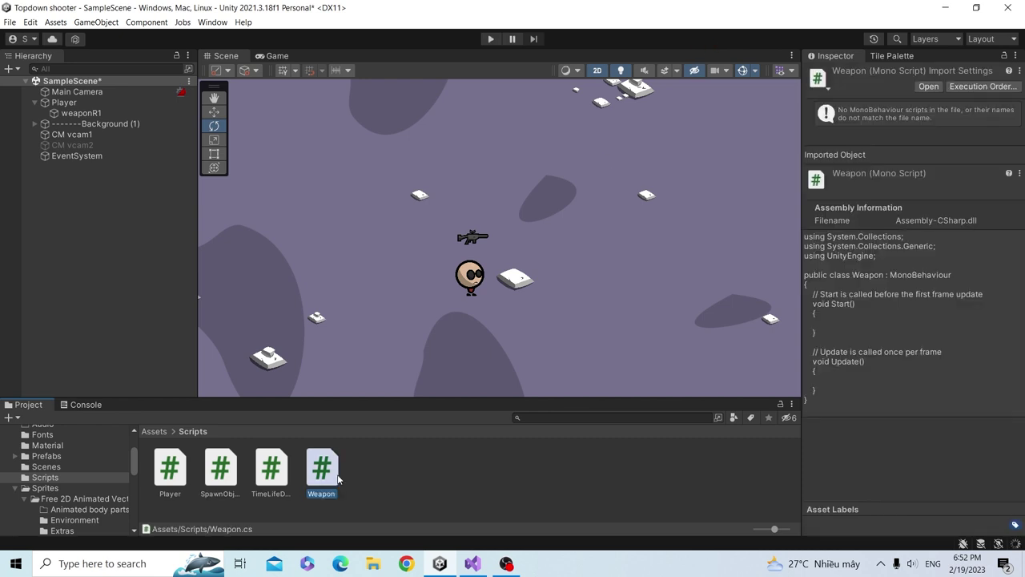
left_click(419, 242)
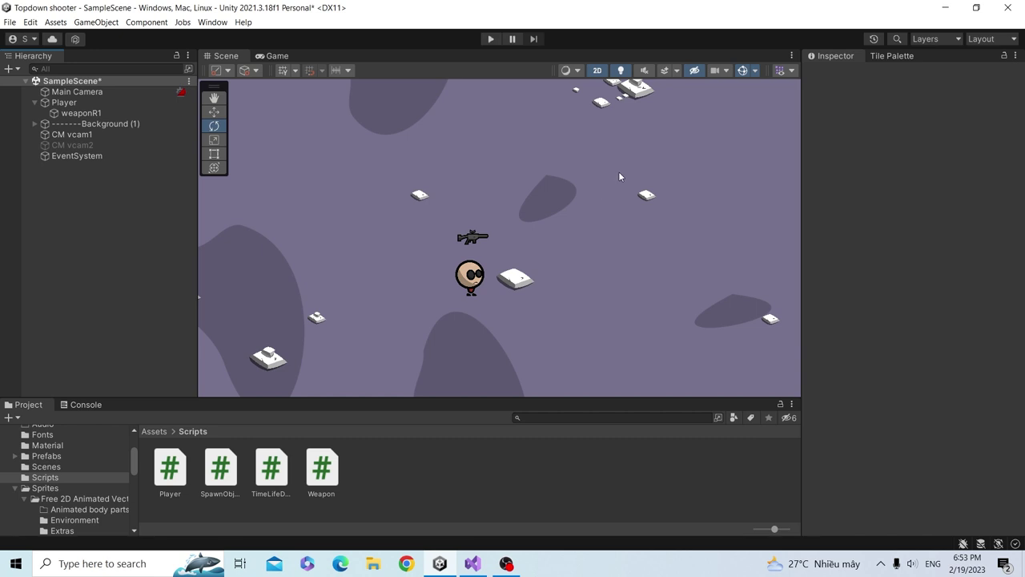
- Delete the Start method and its comments from Weapon.cs and save
key("alt+Tab")
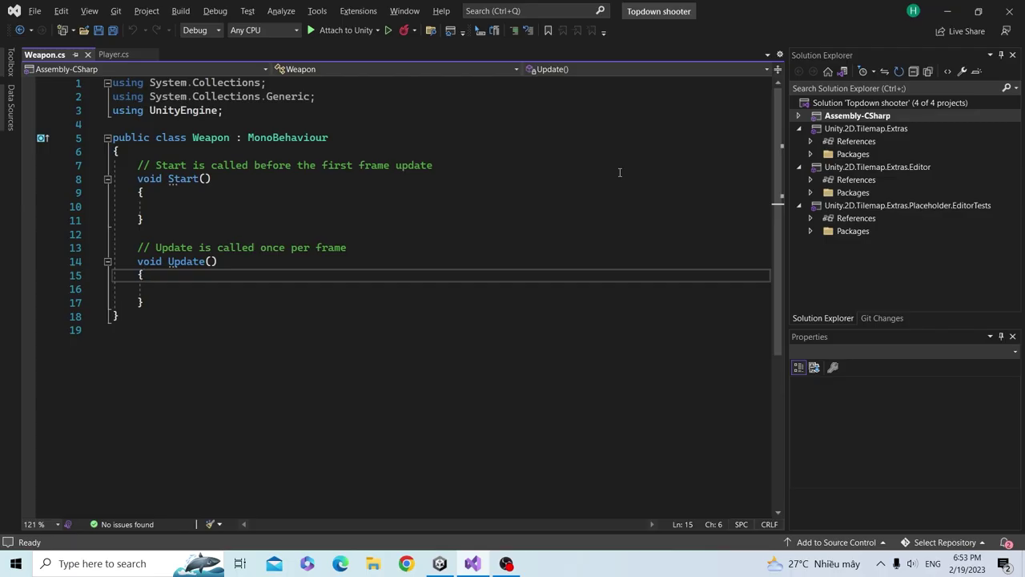
left_click_drag(350, 249, 115, 168)
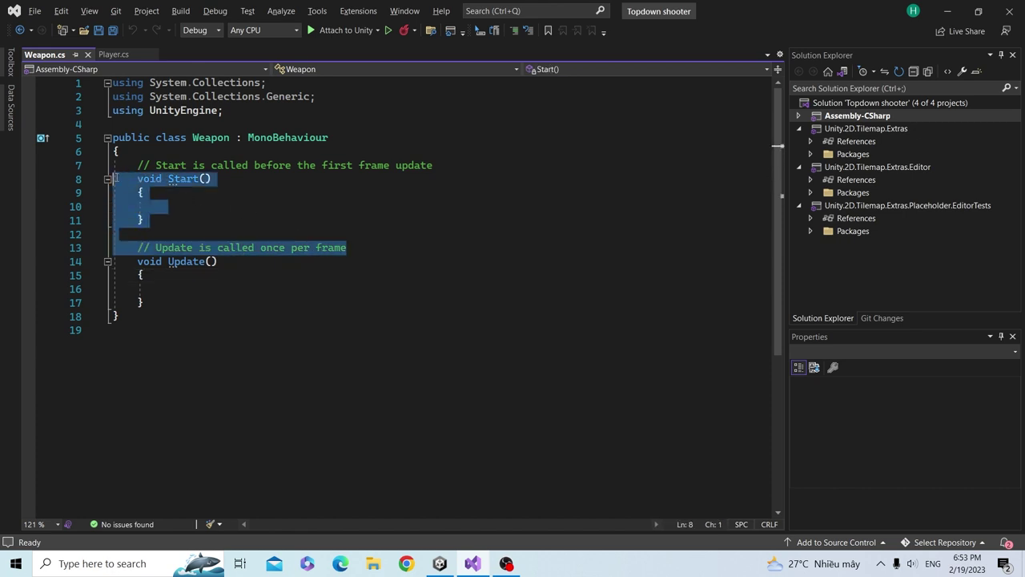
key("Delete")
key("Delete")
key("ctrl+s")
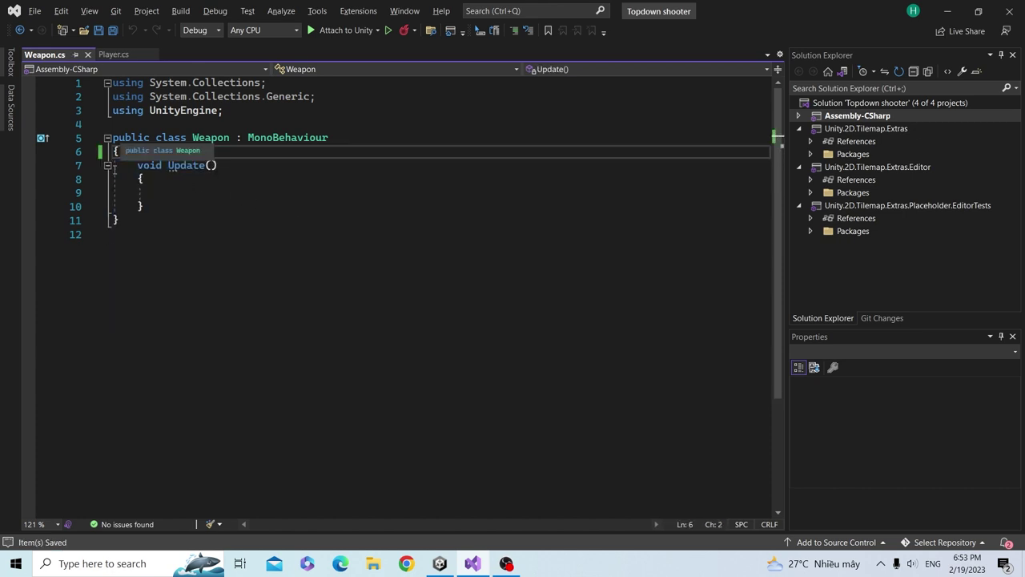
- Add an empty void RotateGun() method below Update and save the script
left_click(161, 207)
key("Return")
key("Return")
type("void ")
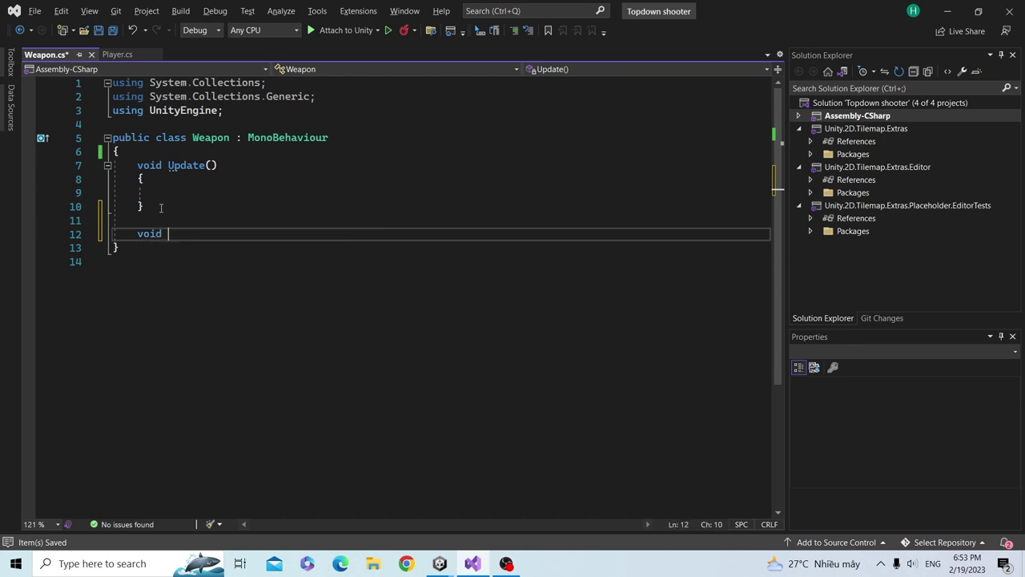
type("Rotate")
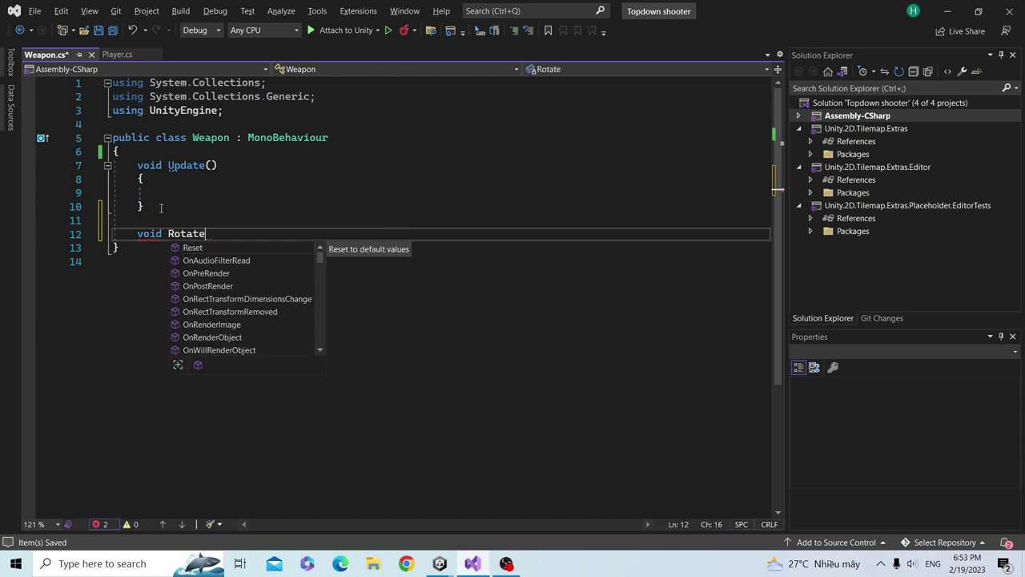
type("s")
key("BackSpace")
type("Gun()")
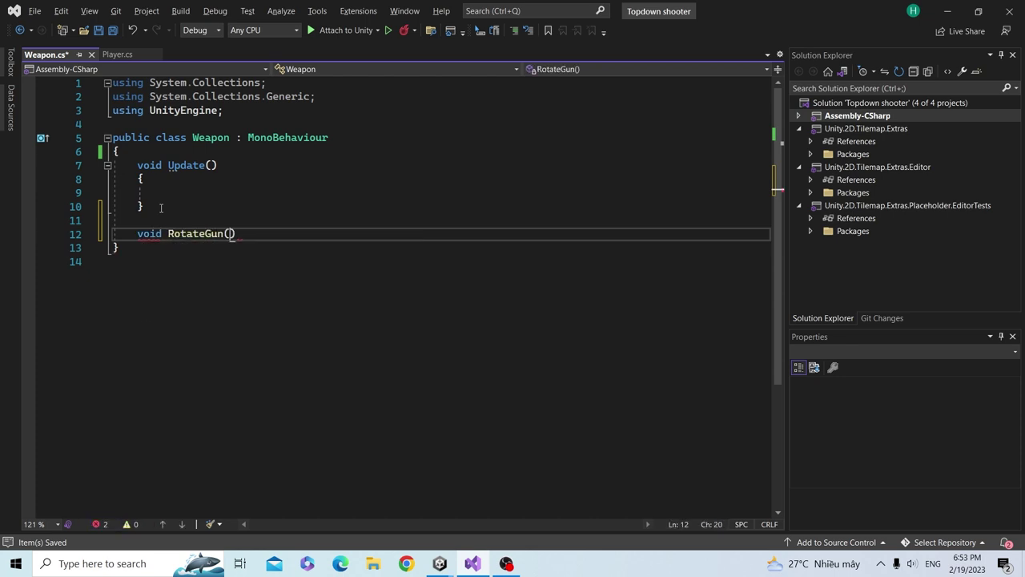
key("Return")
type("{")
key("Return")
key("ctrl+s")
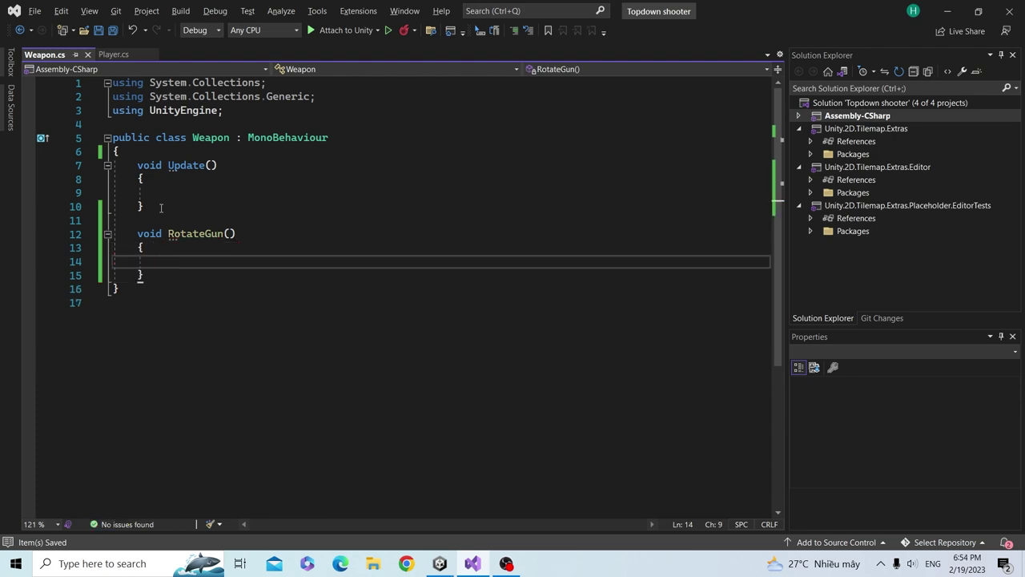
key("alt+Tab")
key("alt+Tab")
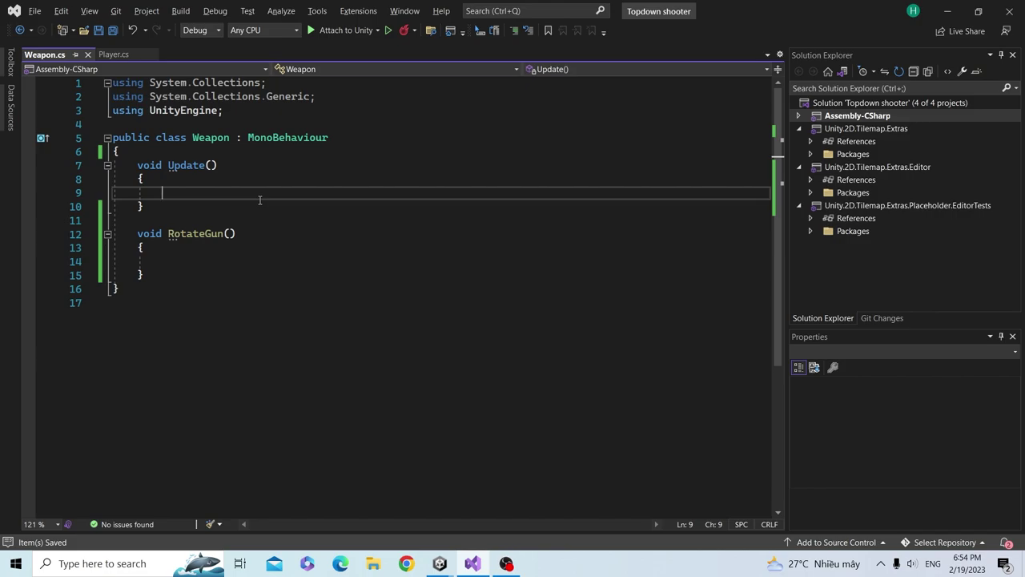
- Tilt the weaponR1 gun upward to a Z rotation of about 25.8
type("Mo")
mouse_move(439, 563)
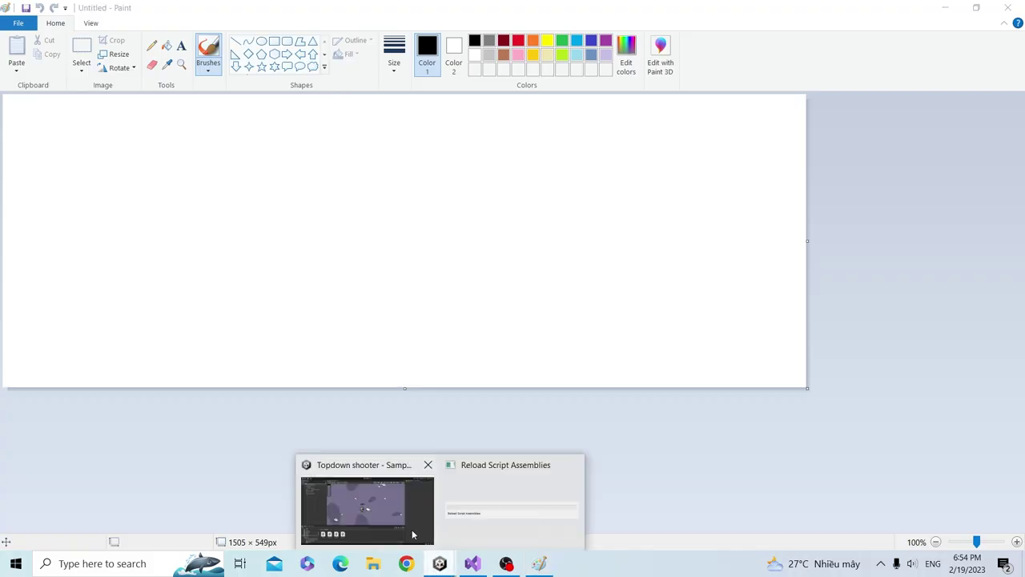
key("alt+Tab")
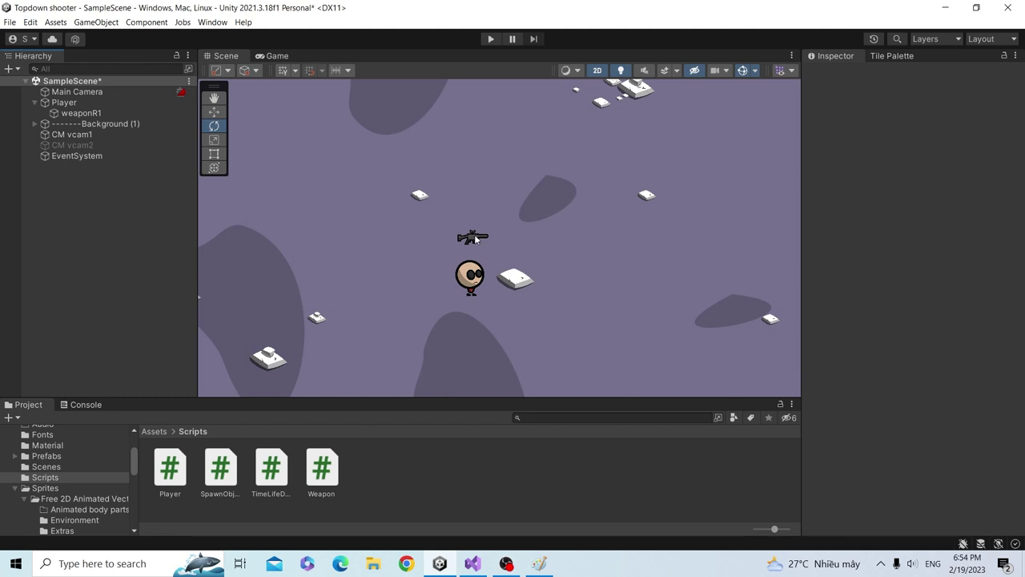
left_click(76, 113)
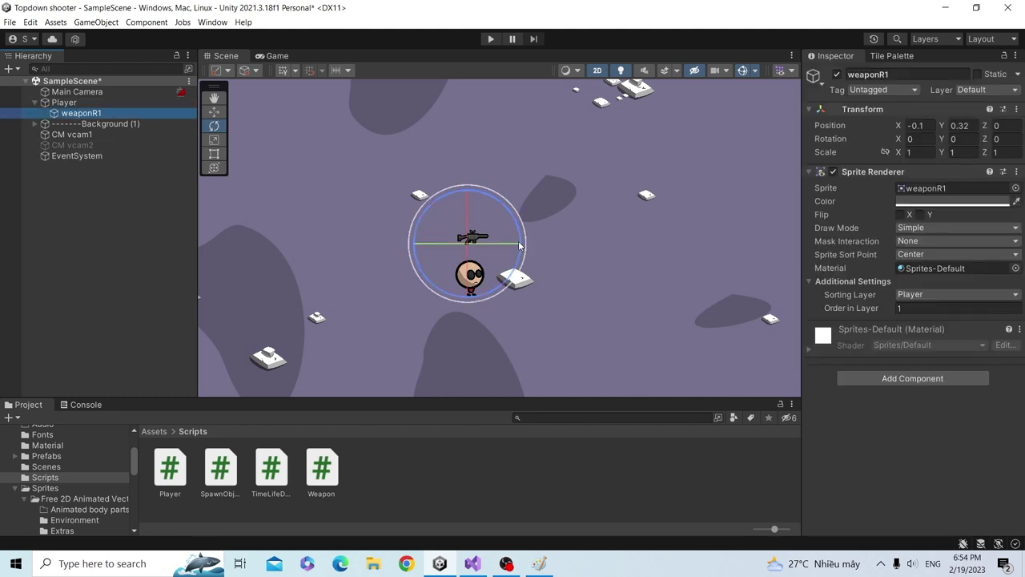
left_click_drag(519, 240, 523, 215)
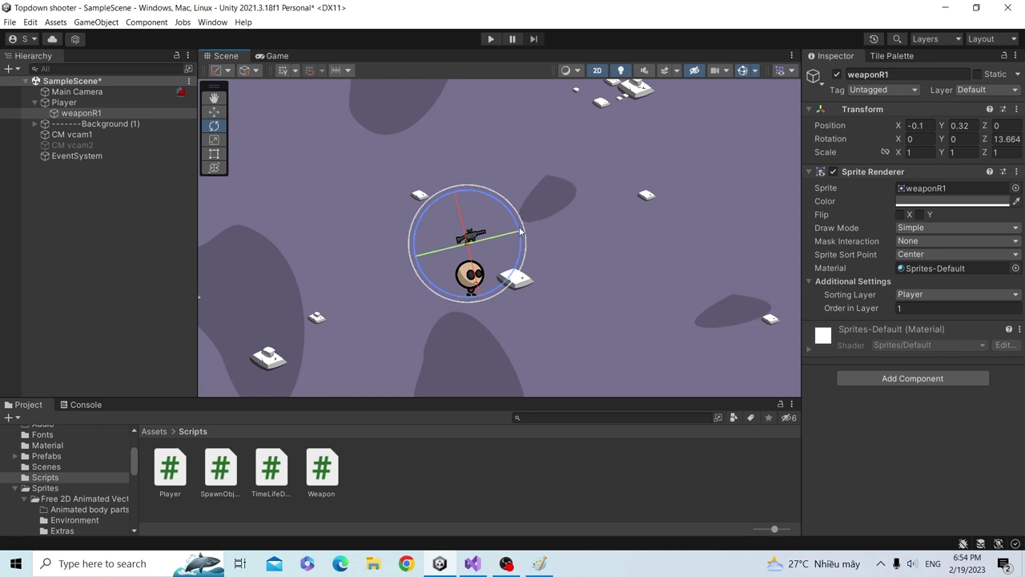
left_click_drag(517, 229, 510, 201)
- In Paint, choose the thickest brush size
left_click(539, 563)
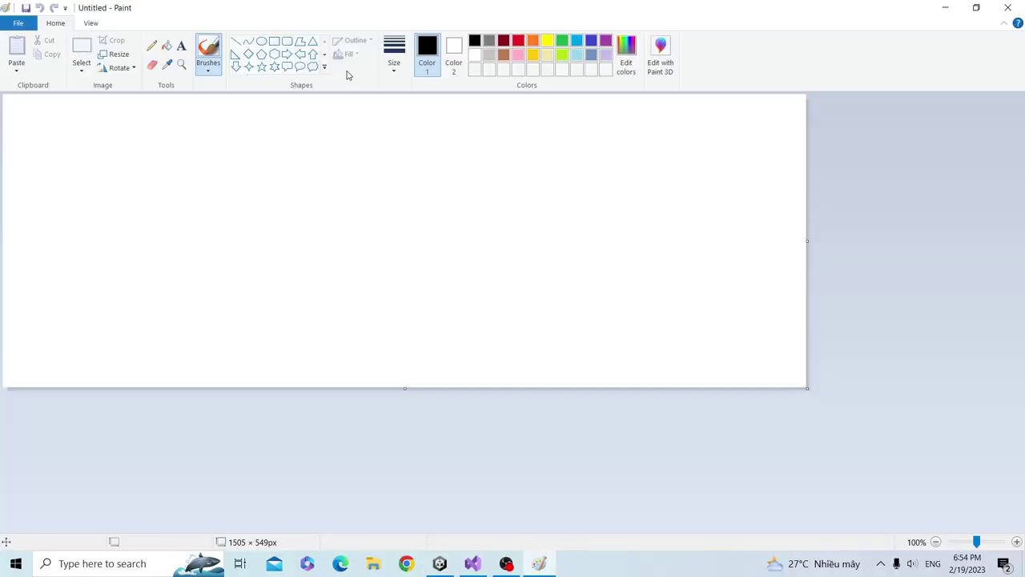
left_click(394, 55)
left_click(428, 174)
key("alt+Tab")
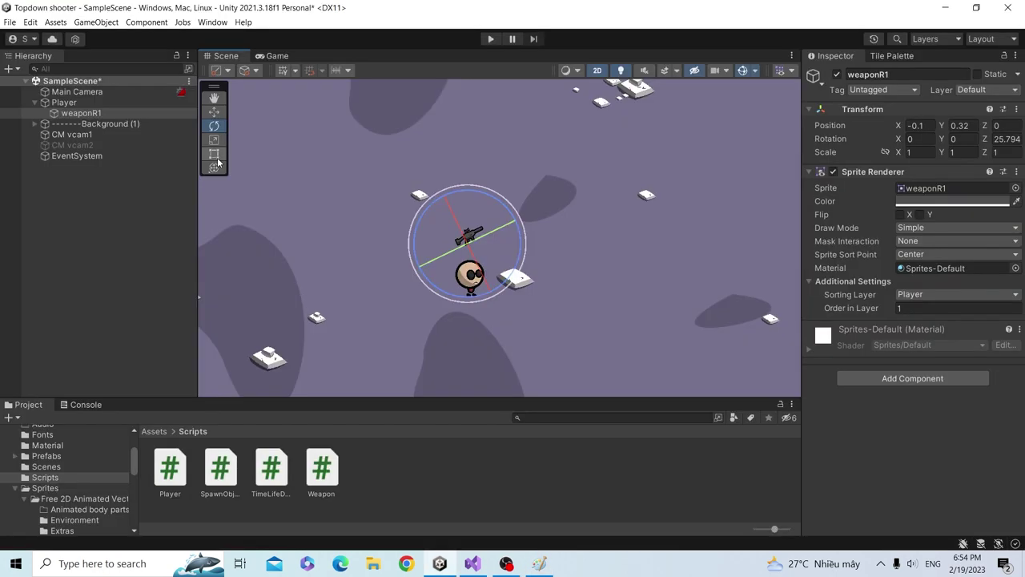
key("alt+Tab")
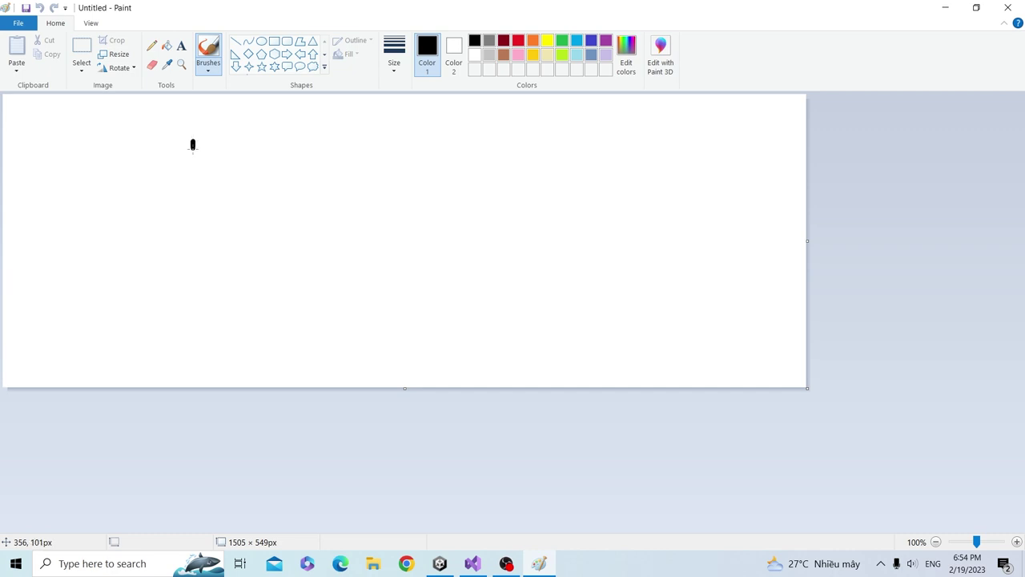
- Sketch vertical and horizontal axes with an arrow down-left from the origin
left_click_drag(192, 145, 188, 302)
left_click_drag(69, 216, 324, 211)
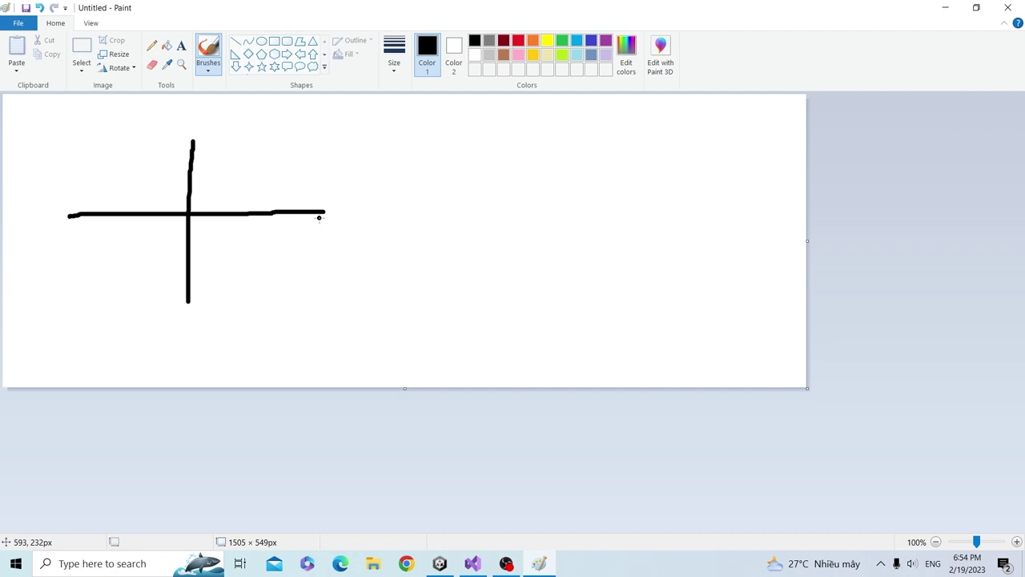
mouse_move(188, 217)
left_mouse_down()
mouse_move(84, 308)
mouse_move(124, 304)
mouse_move(93, 326)
mouse_move(127, 324)
mouse_move(103, 305)
mouse_move(164, 283)
left_mouse_up()
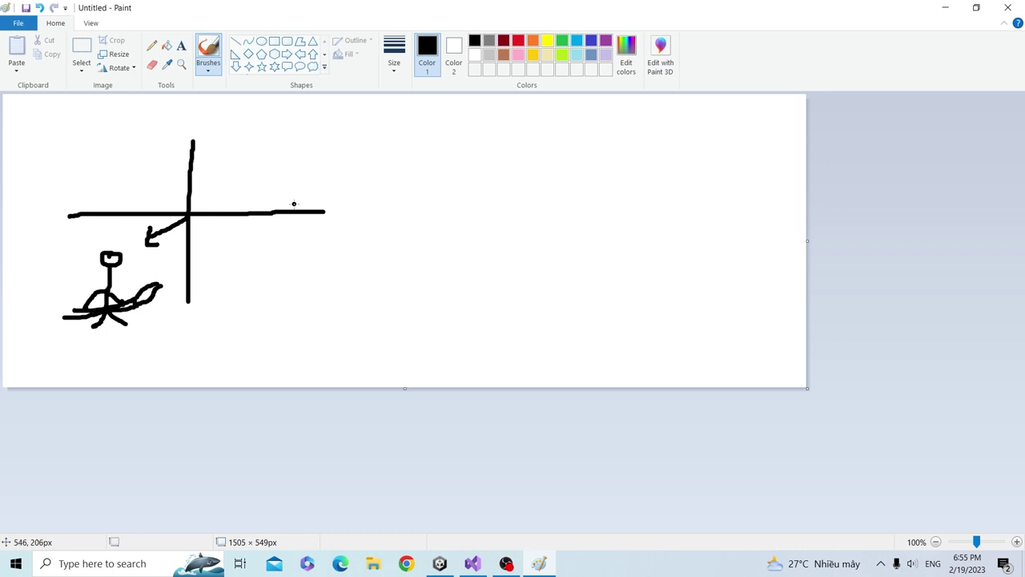
left_click_drag(321, 115, 330, 114)
- In red, draw a line from the origin up-right and mark its angle with the axis
left_click(518, 40)
left_click_drag(193, 213, 316, 120)
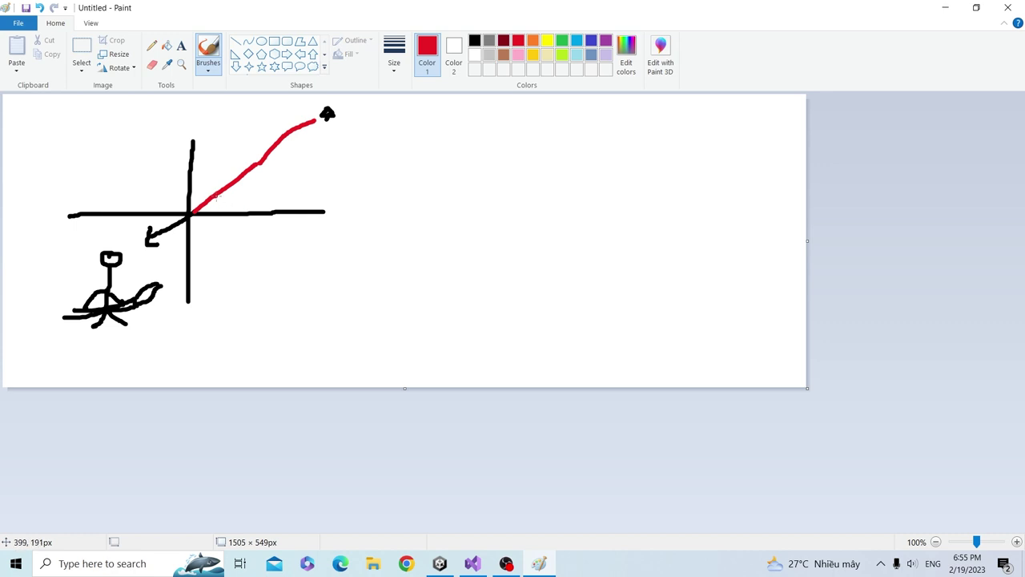
left_click_drag(213, 196, 221, 213)
key("alt+Tab")
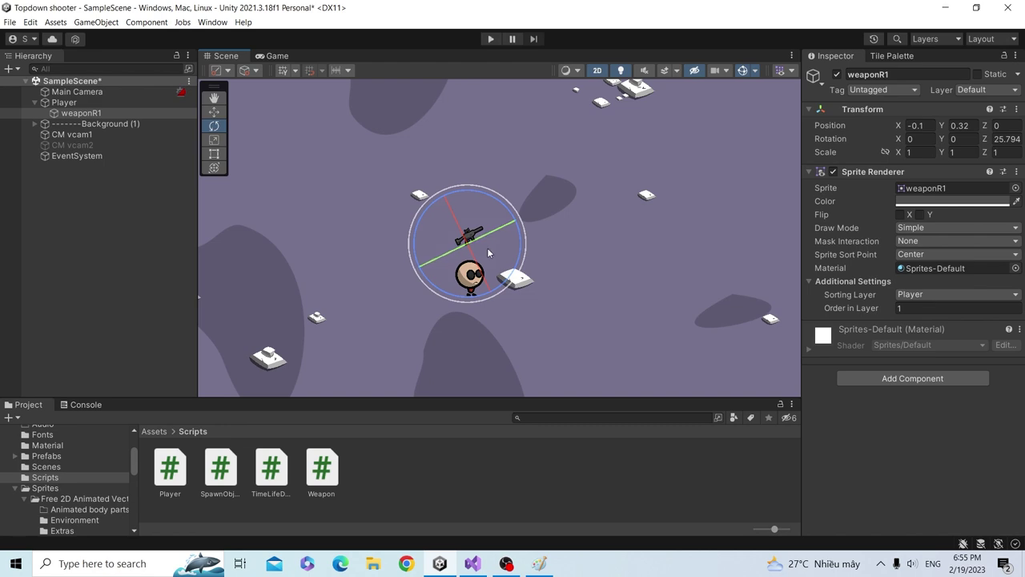
- Reset weaponR1's Z rotation to 0, then swing the gun around the player to demonstrate aiming
key("alt+Tab")
key("alt+Tab")
scroll(458, 240, "up", 1)
scroll(459, 245, "up", 1)
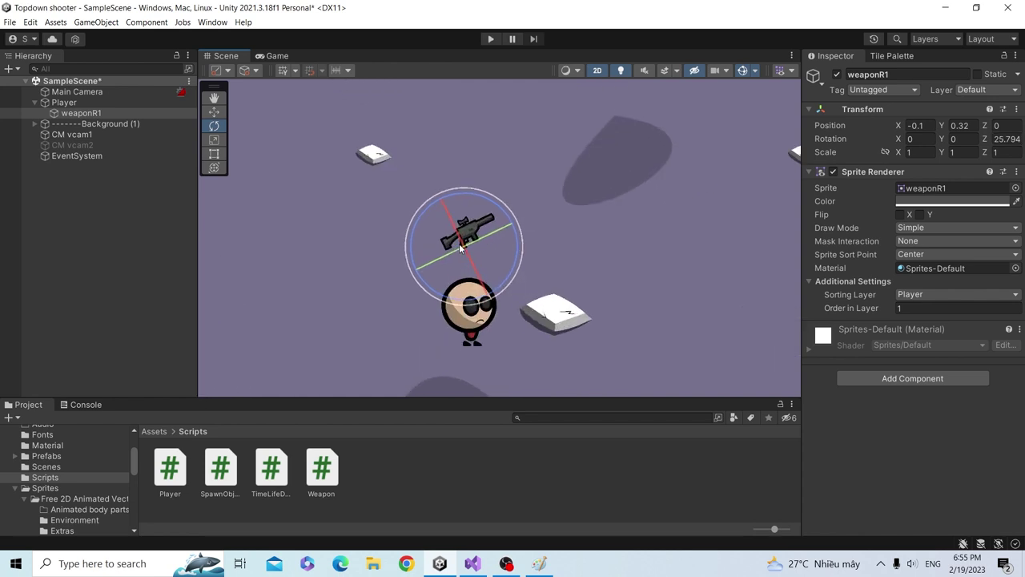
scroll(460, 248, "up", 2)
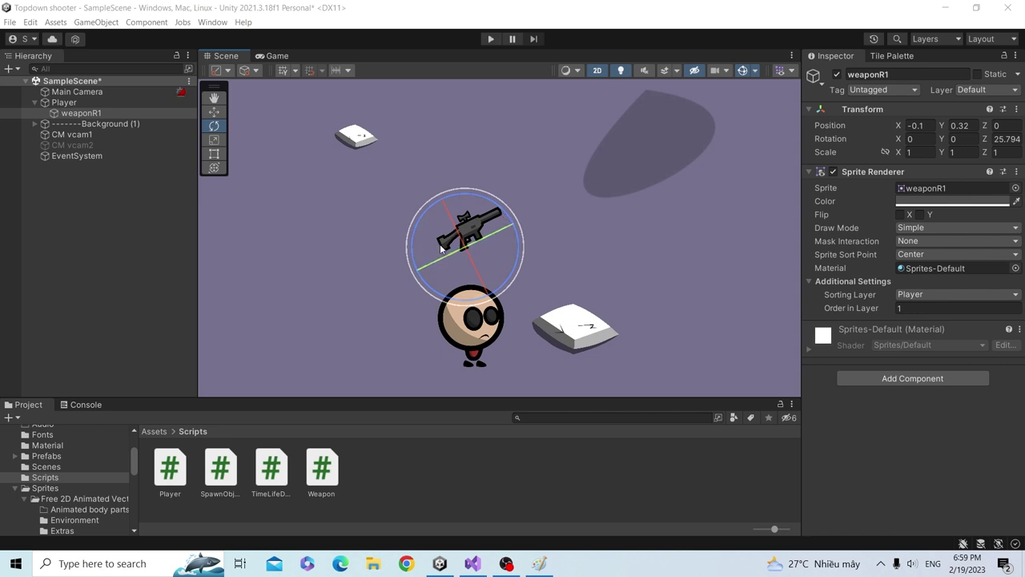
left_click(1006, 138)
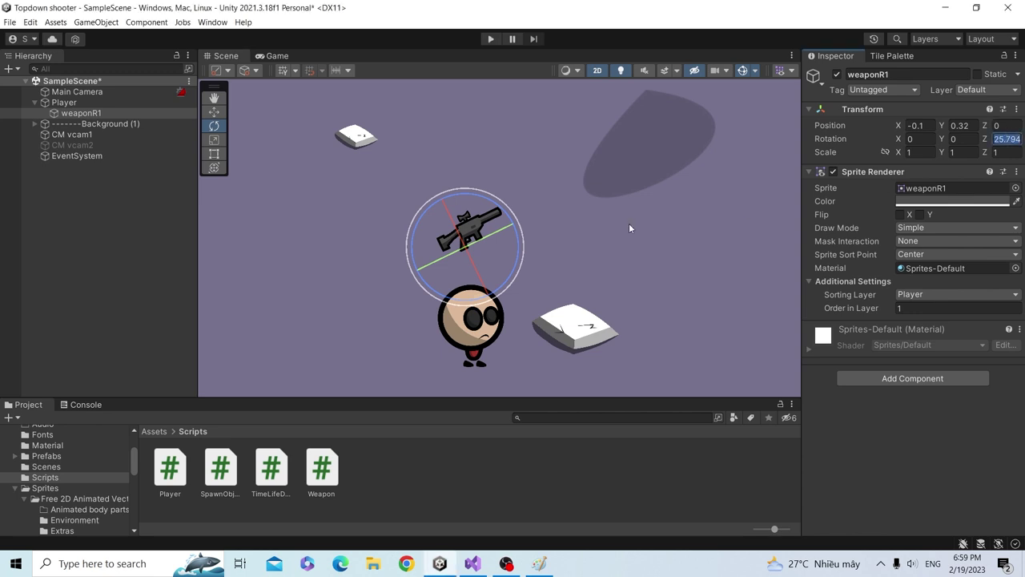
type("0")
key("Return")
left_click_drag(525, 234, 511, 193)
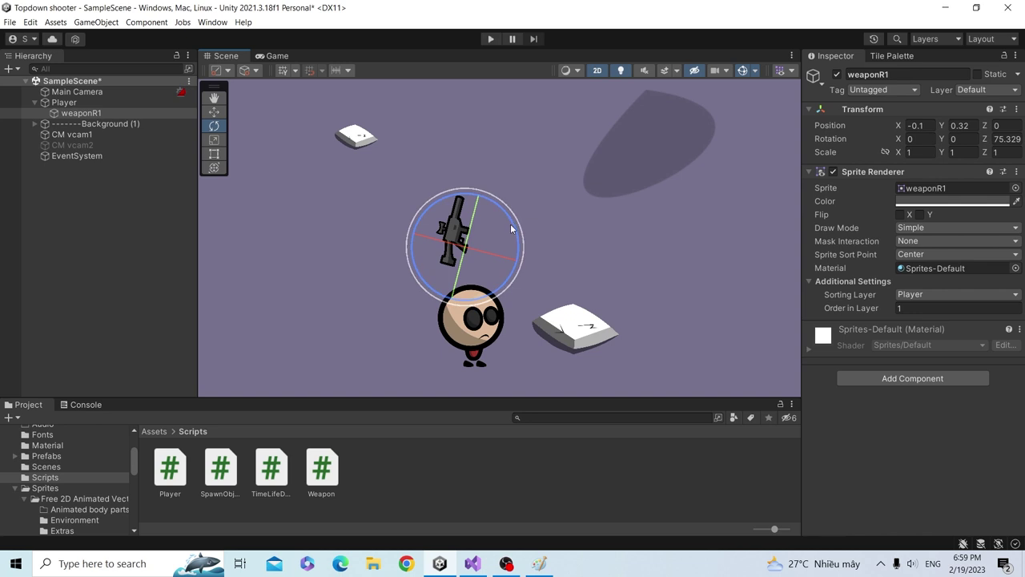
mouse_move(516, 232)
left_mouse_down()
mouse_move(371, 126)
mouse_move(286, 156)
left_mouse_up()
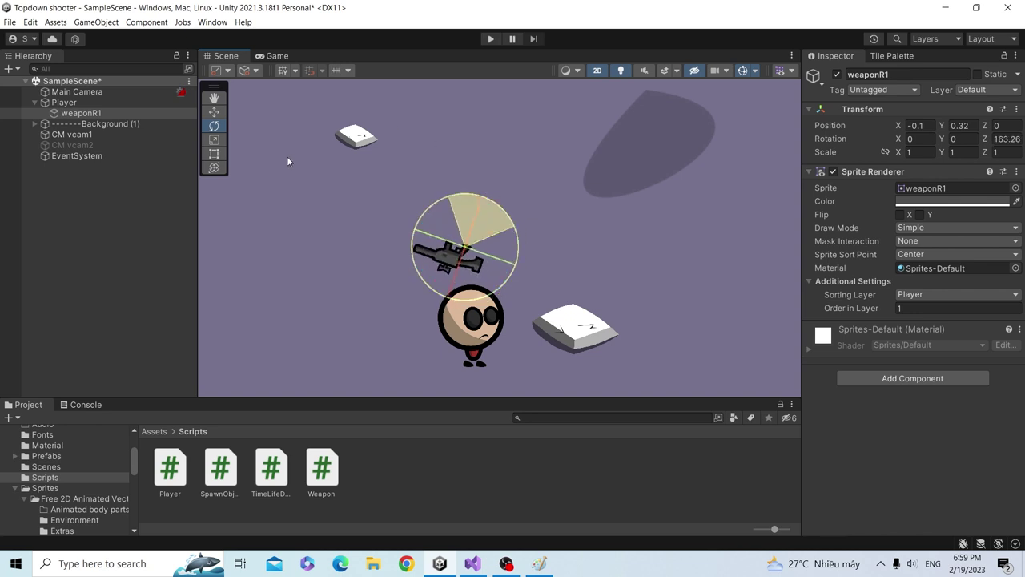
key("alt+Tab")
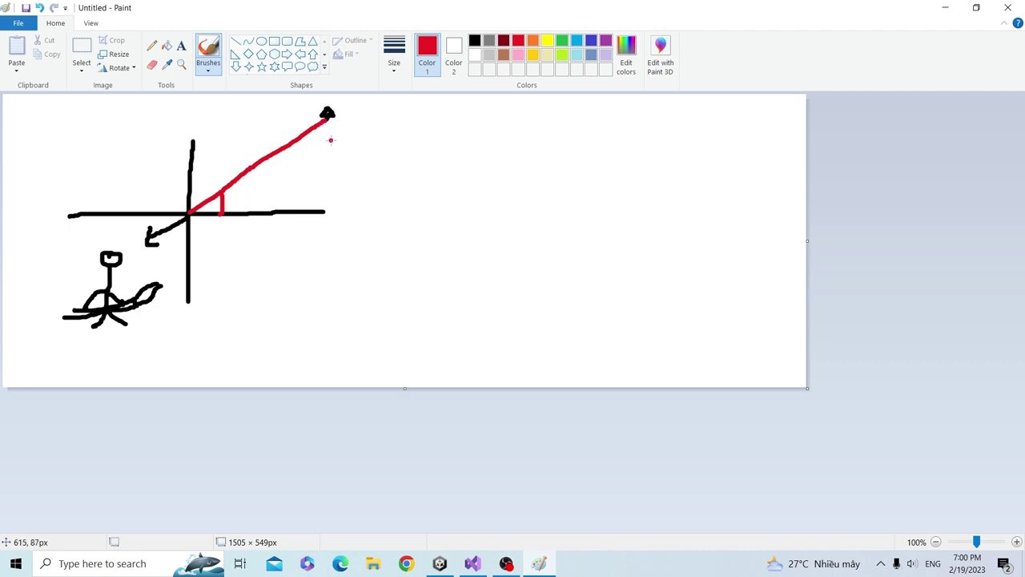
- Handwrite 'Atan2' in red and label the angle 'a'
mouse_move(333, 286)
left_mouse_down()
mouse_move(351, 262)
mouse_move(357, 294)
left_mouse_up()
mouse_move(335, 277)
left_mouse_down()
mouse_move(352, 273)
mouse_move(362, 293)
mouse_move(373, 279)
left_mouse_up()
left_click_drag(381, 291, 471, 293)
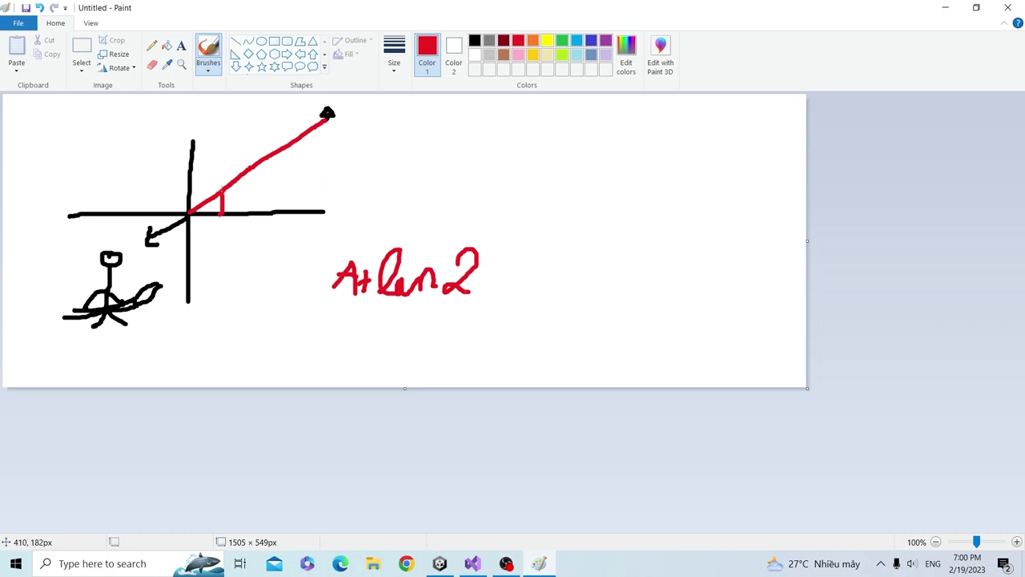
left_click_drag(251, 184, 257, 194)
- Extend the dashed vertical line to the axis and complete the formula as Atan2(y, x)
left_click_drag(322, 139, 325, 198)
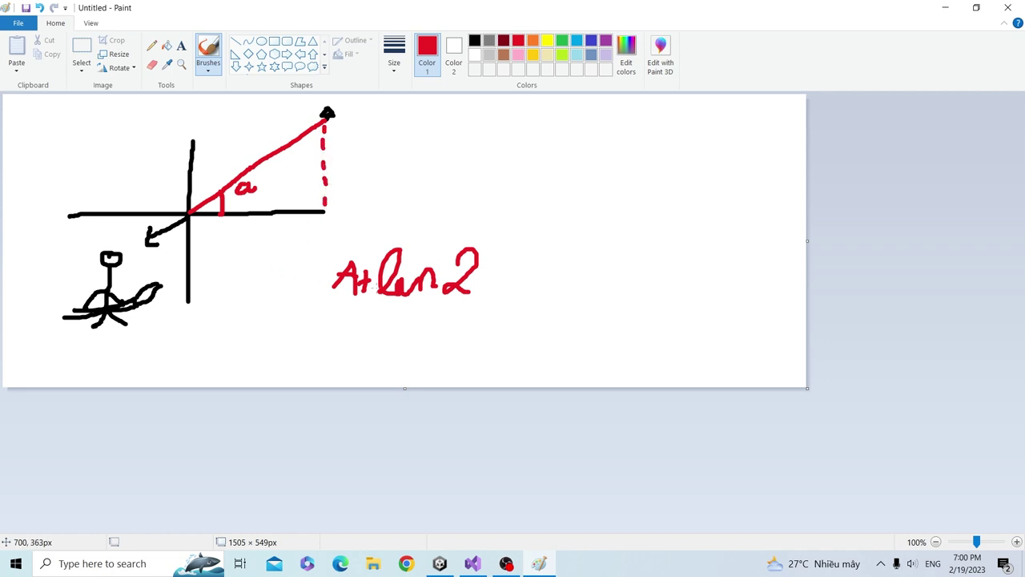
mouse_move(513, 250)
left_mouse_down()
mouse_move(491, 307)
mouse_move(531, 308)
mouse_move(506, 352)
left_mouse_up()
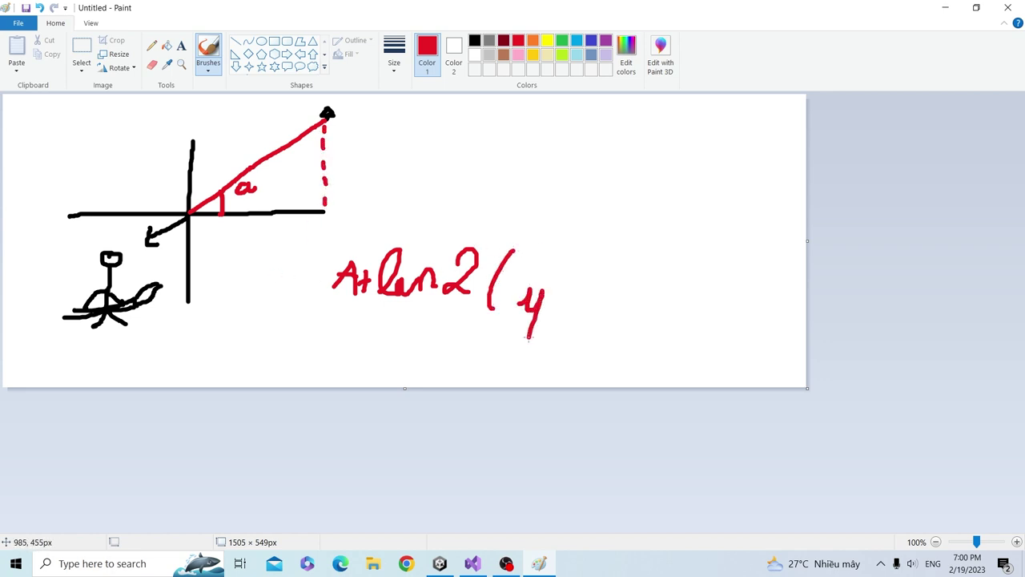
left_click_drag(192, 216, 311, 225)
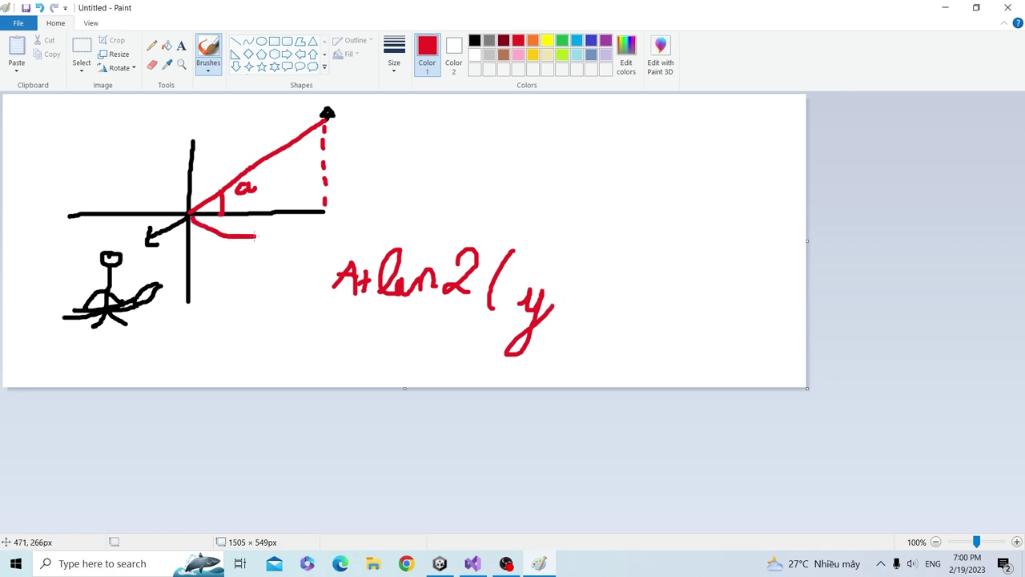
mouse_move(631, 305)
left_mouse_down()
mouse_move(572, 350)
mouse_move(651, 317)
mouse_move(652, 329)
left_mouse_up()
left_click_drag(675, 255, 678, 338)
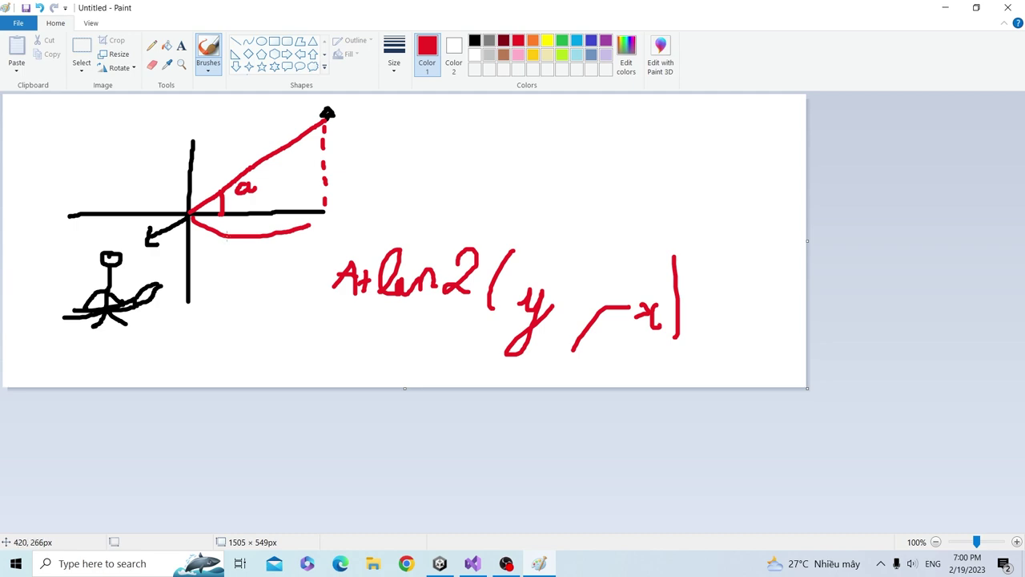
- Draw a red arrow beside the triangle's top point in Paint, then return to Weapon.cs
key("alt+Tab")
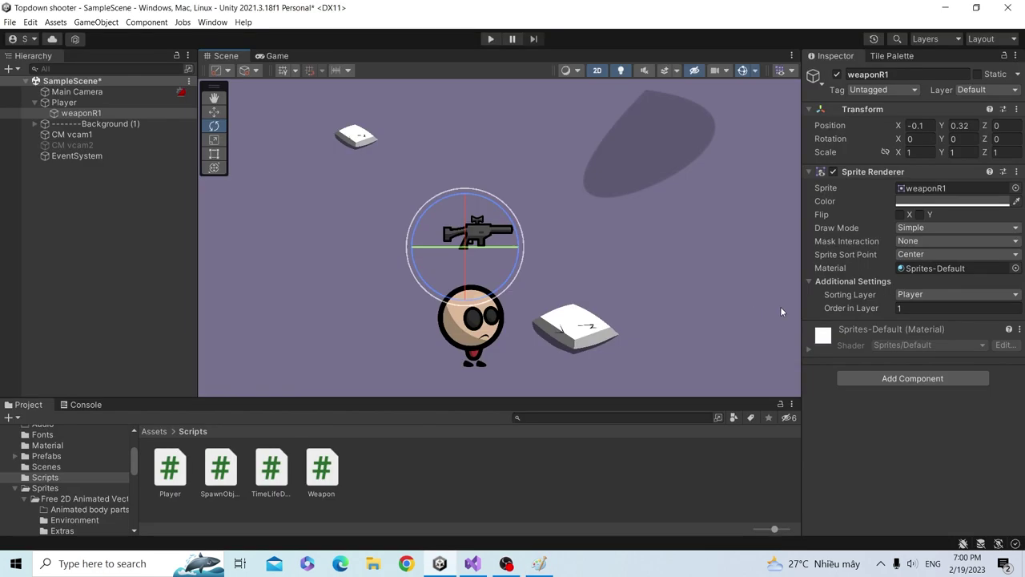
key("alt+Tab")
key("Tab")
left_click(830, 294)
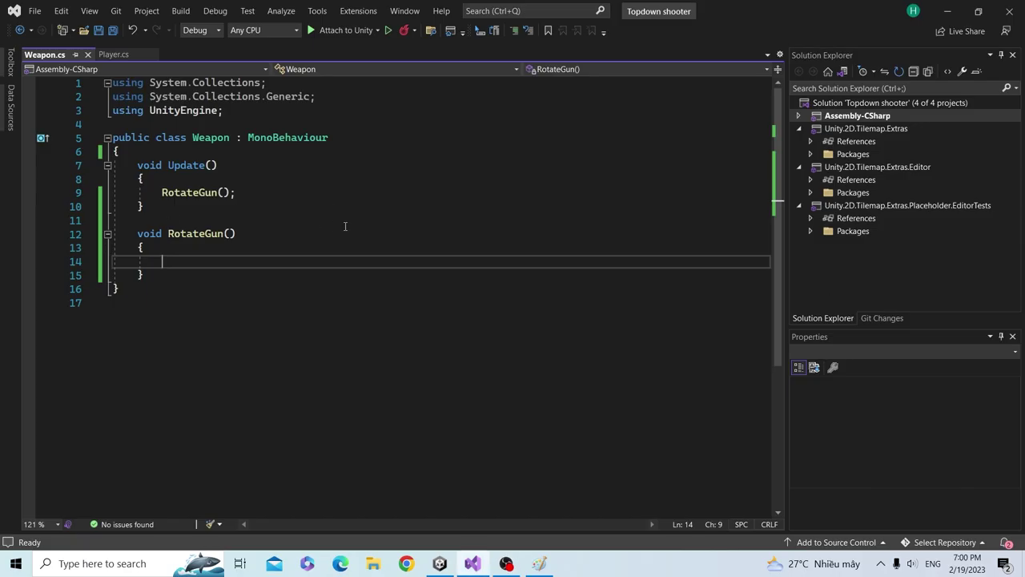
key("alt+Tab")
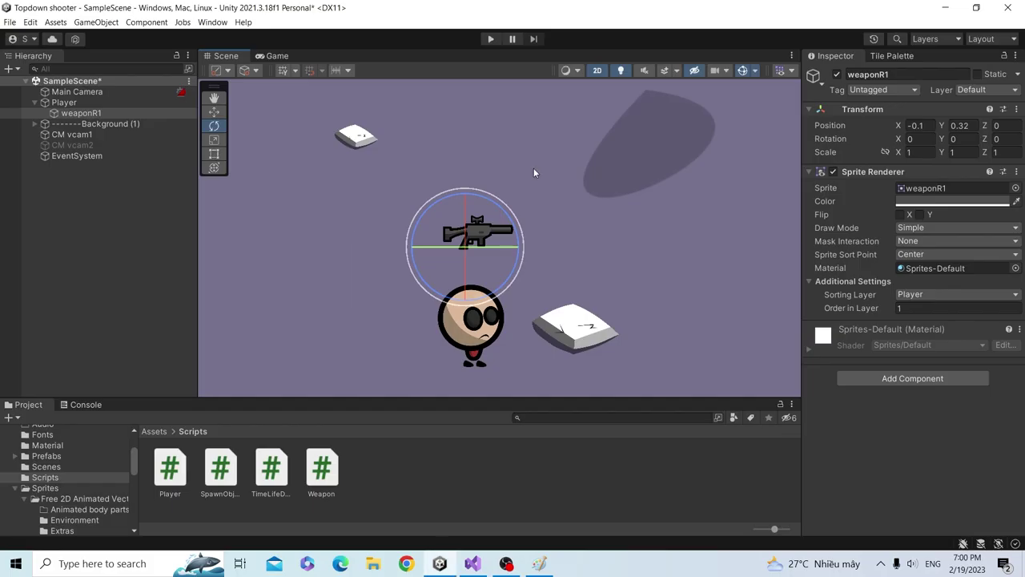
key("alt+Tab")
key("Tab")
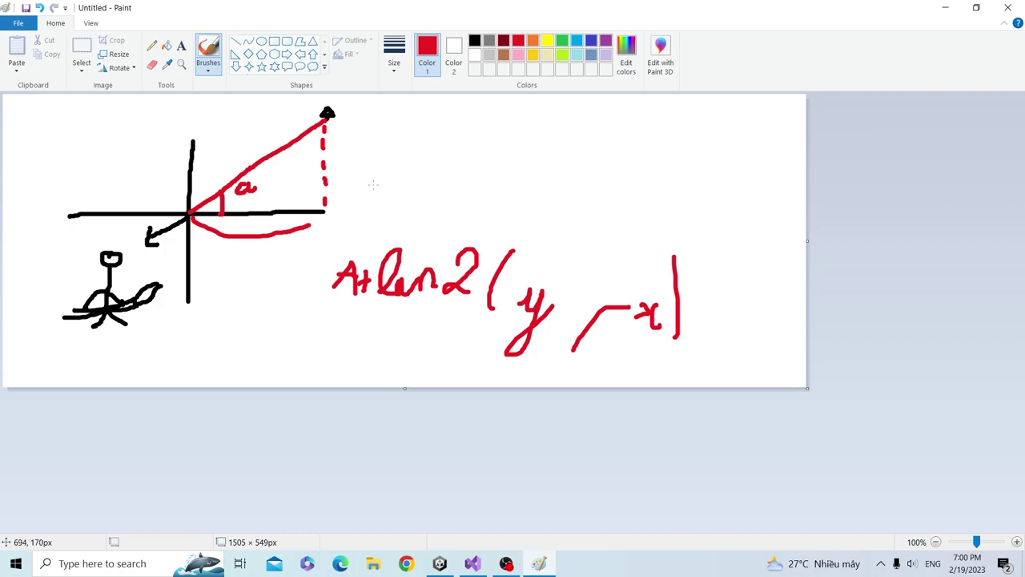
left_click(476, 564)
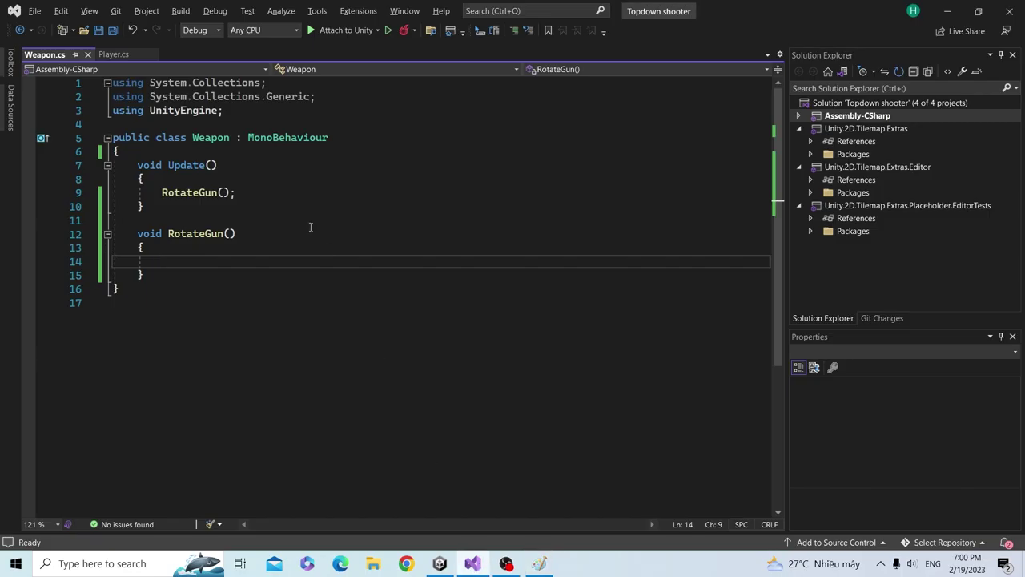
key("alt+Tab")
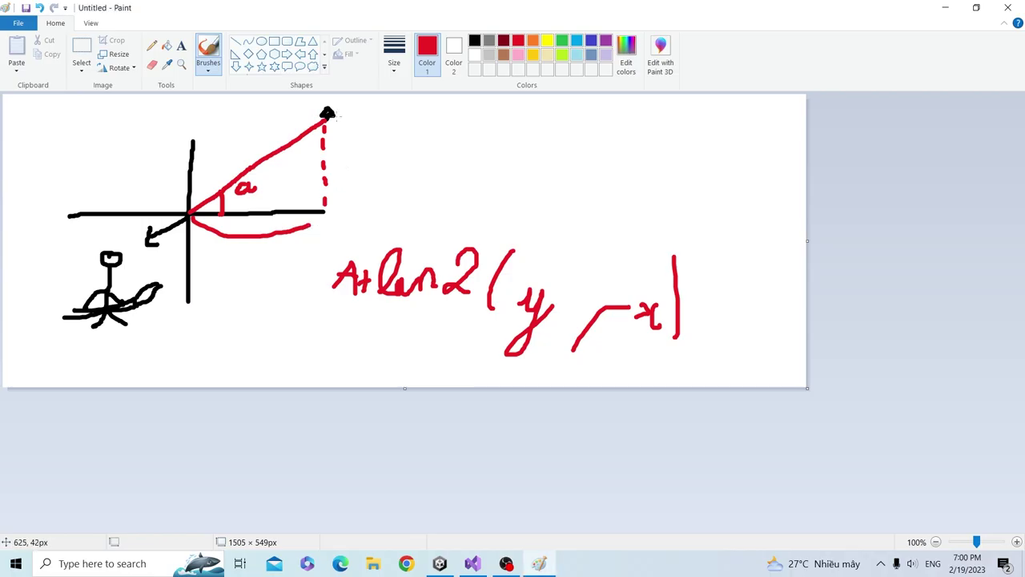
mouse_move(342, 117)
left_mouse_down()
mouse_move(381, 113)
mouse_move(372, 121)
left_mouse_up()
key("alt+Tab")
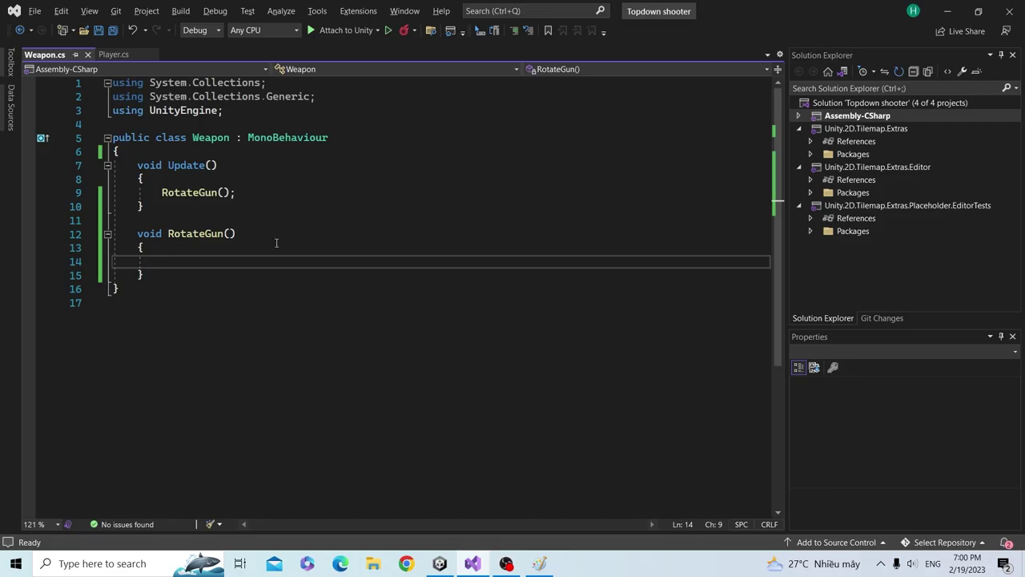
- Write Vector3 mousePos = Camera.main.ScreenToWorldPoint(Input.mousePosition); in RotateGun and save
type("Vec")
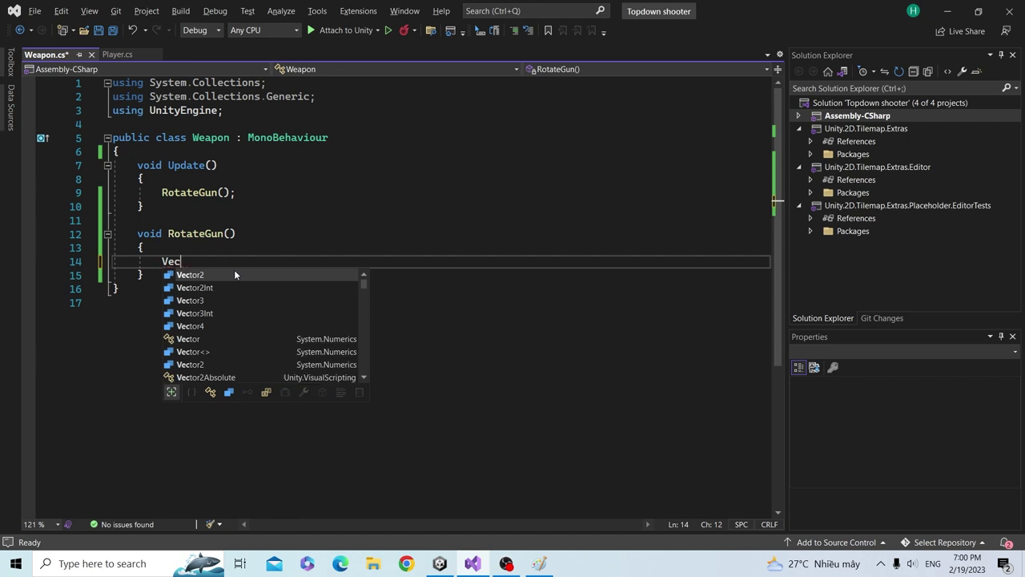
key("Up")
key("space")
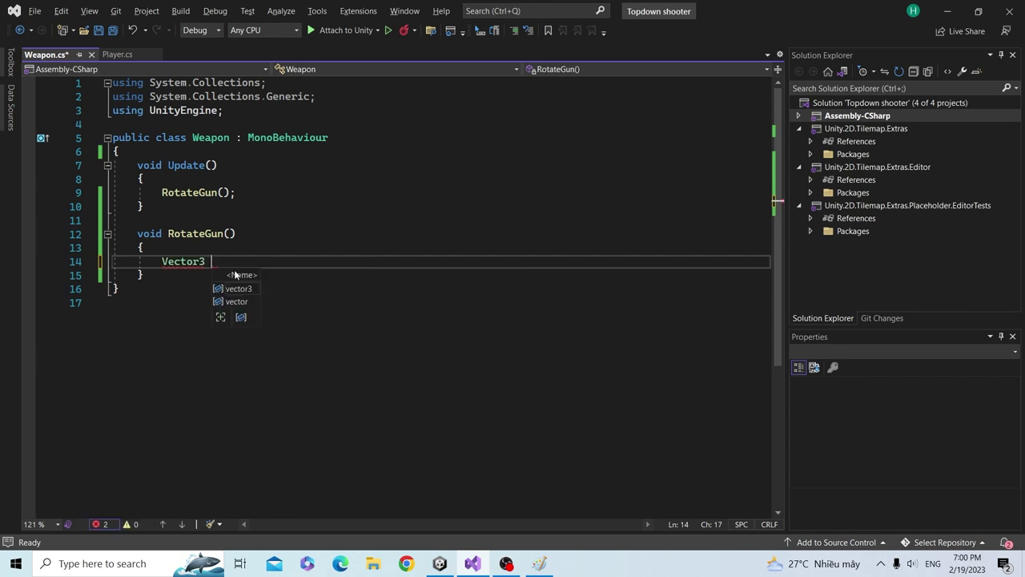
type("mouse")
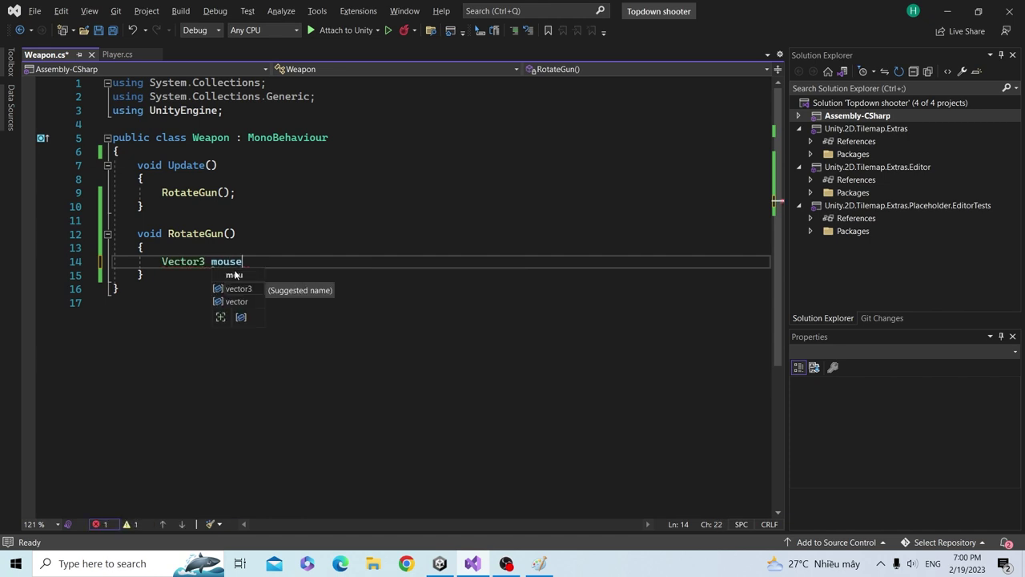
type("Pos = ")
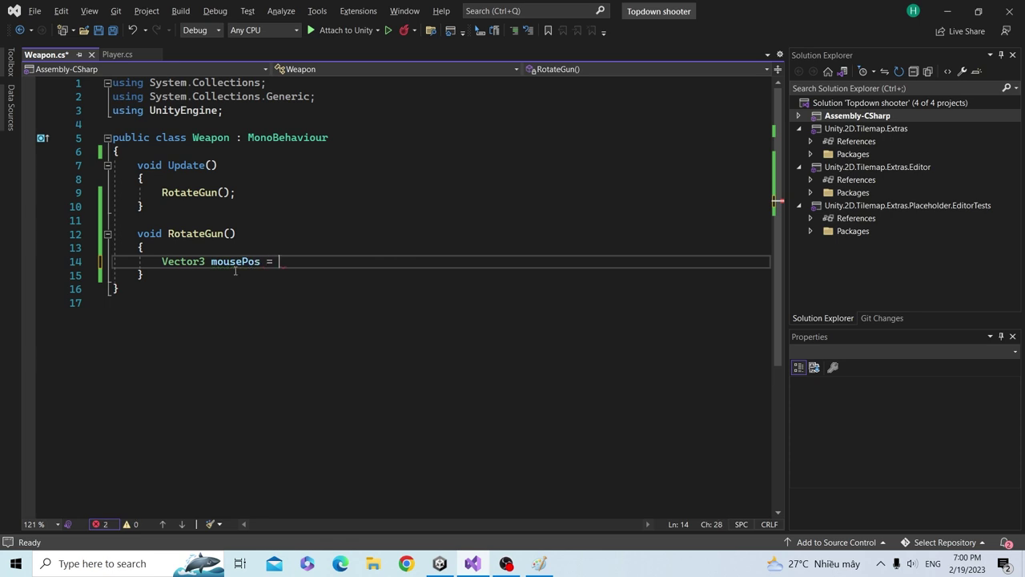
type("Camera")
key("Escape")
type(".ma")
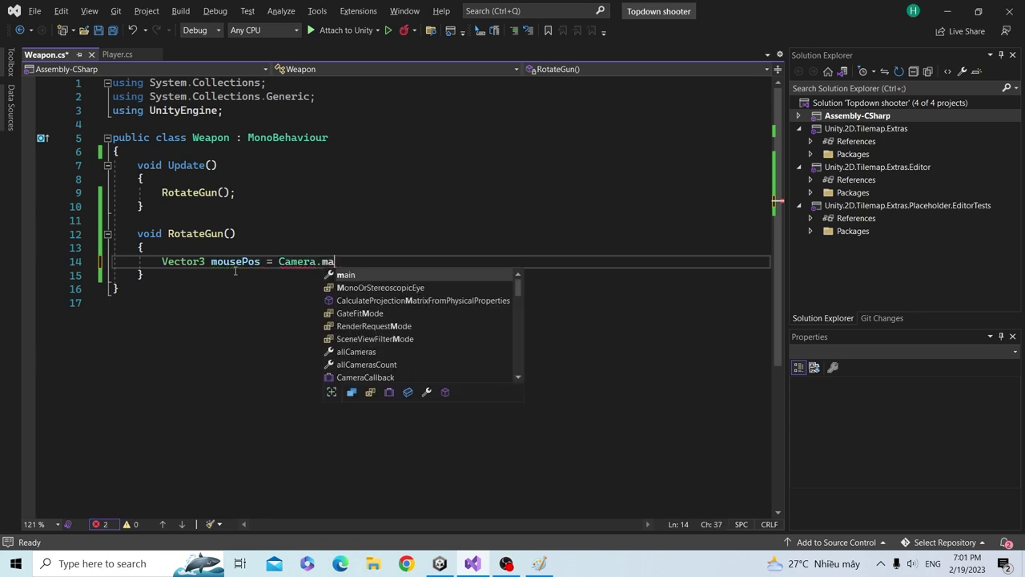
type("in.")
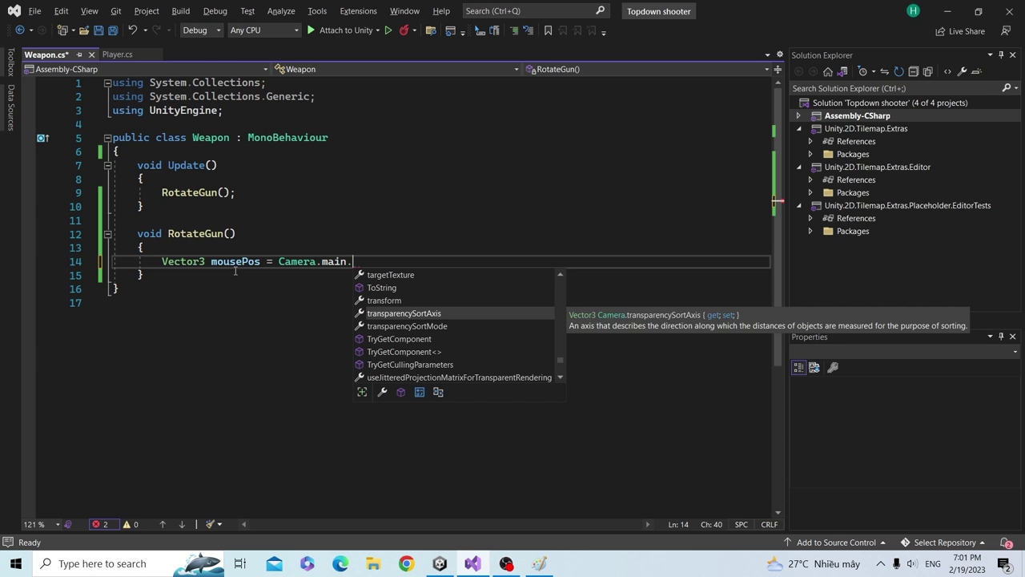
type("S")
type("cr")
key("Tab")
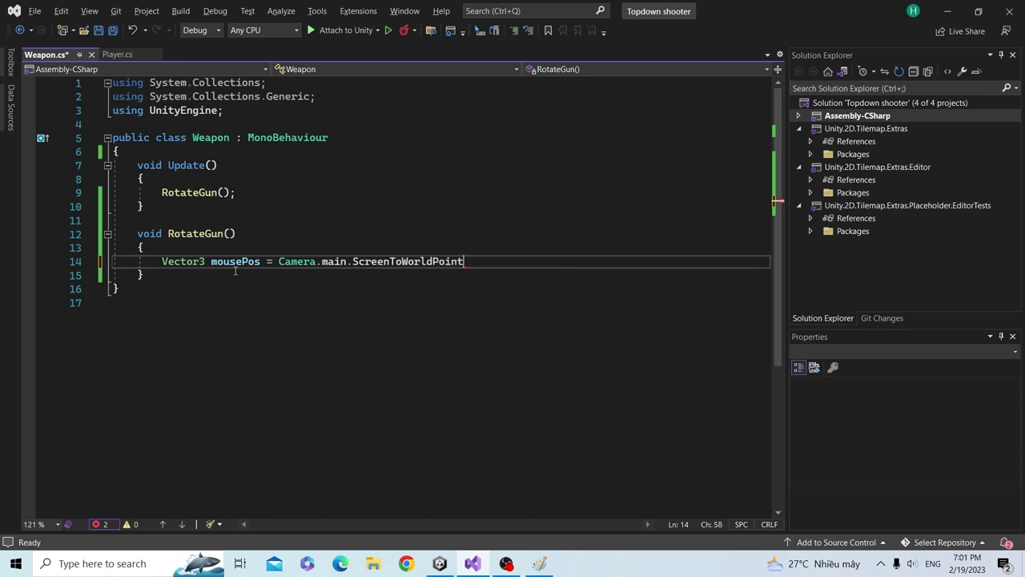
type("(Input")
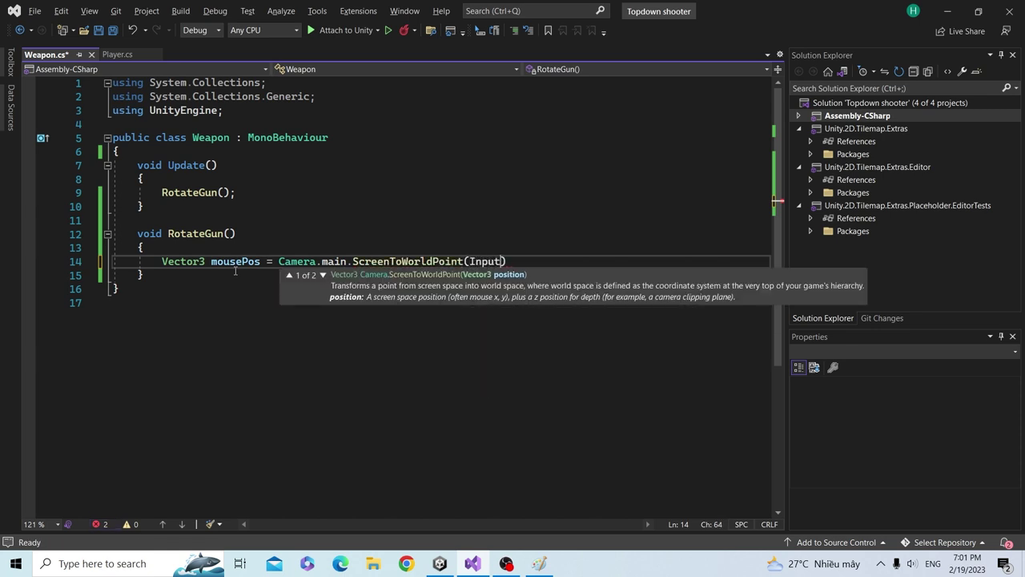
type(".mo")
key("Tab")
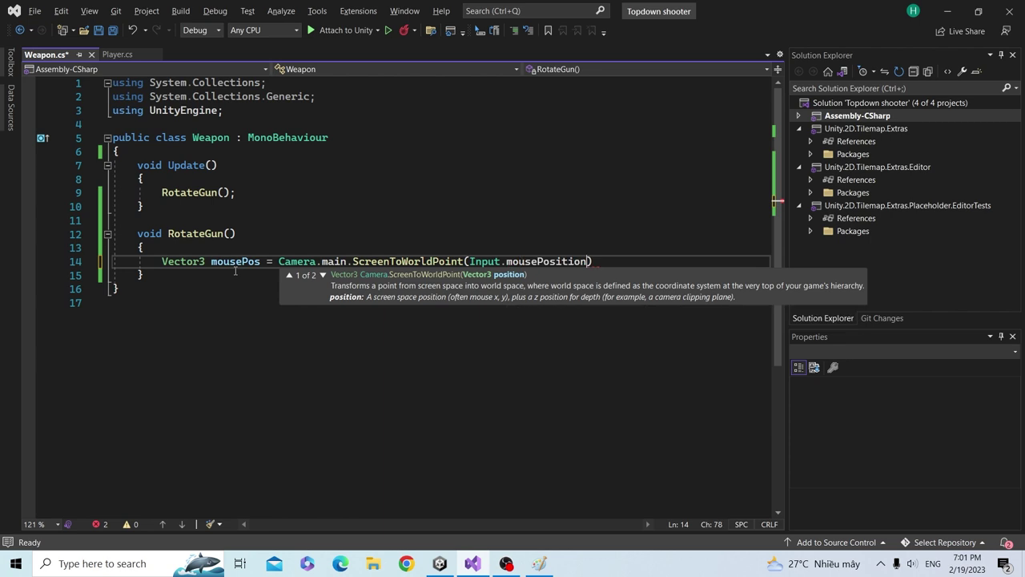
type(");")
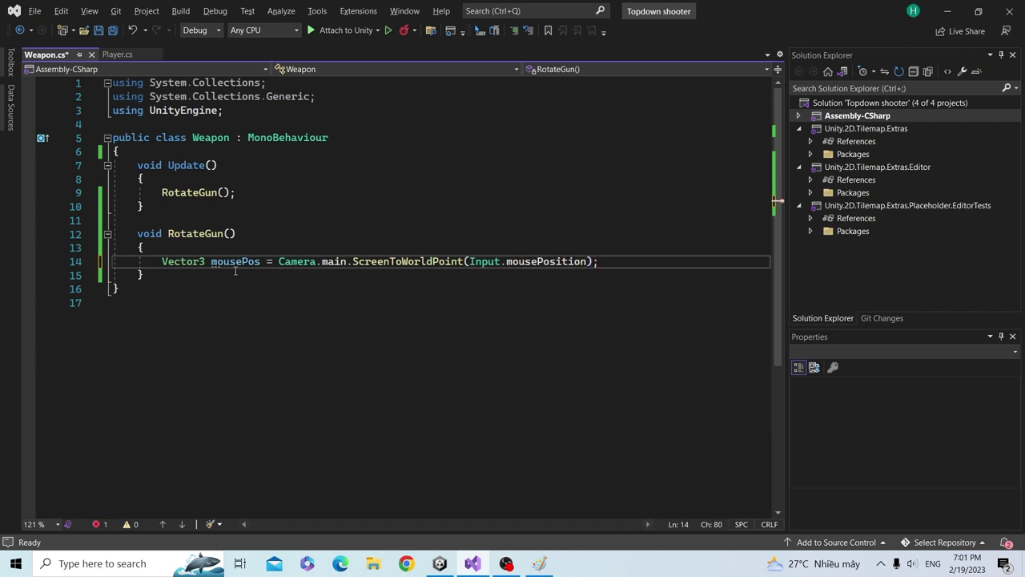
key("ctrl+s")
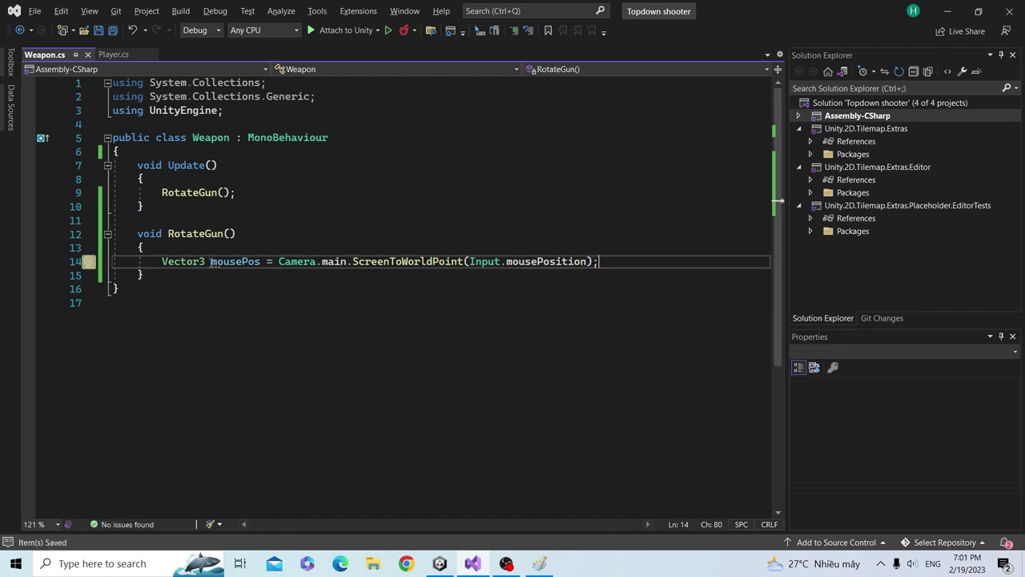
left_click(266, 261)
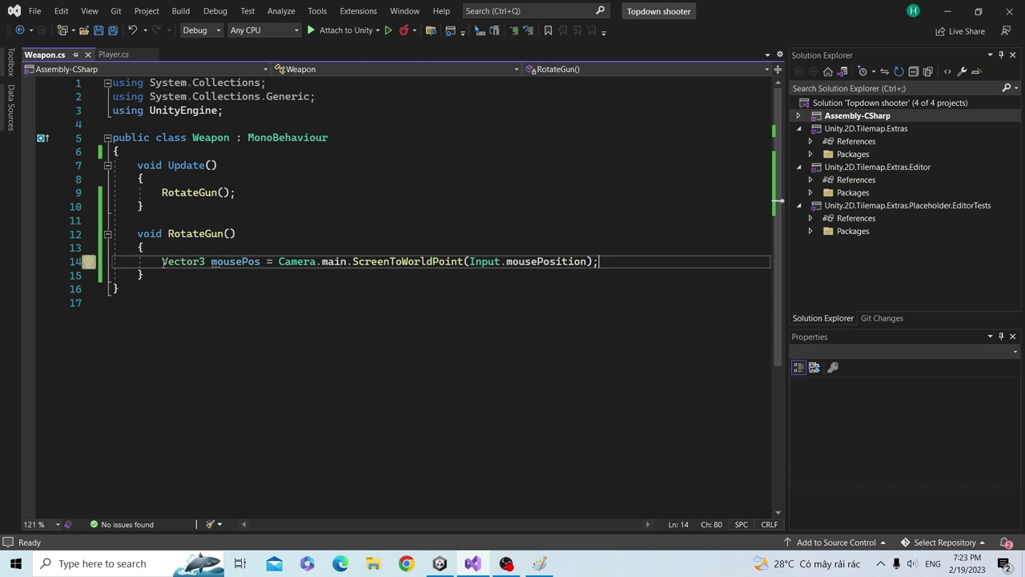
- Highlight the mousePos line, then Input.mousePosition and the mousePos variable, to explain them
left_click_drag(162, 261, 605, 261)
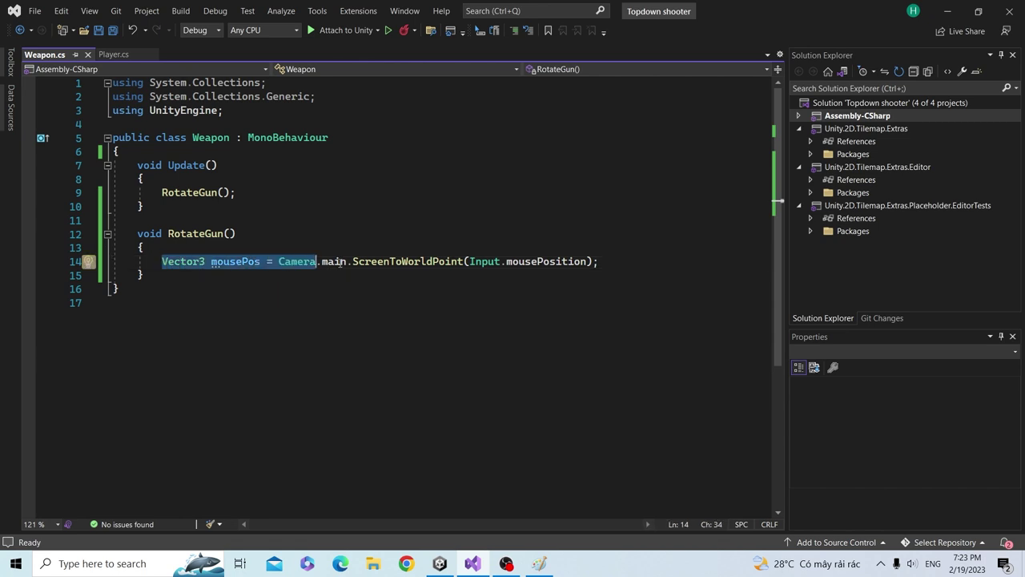
left_click(597, 273)
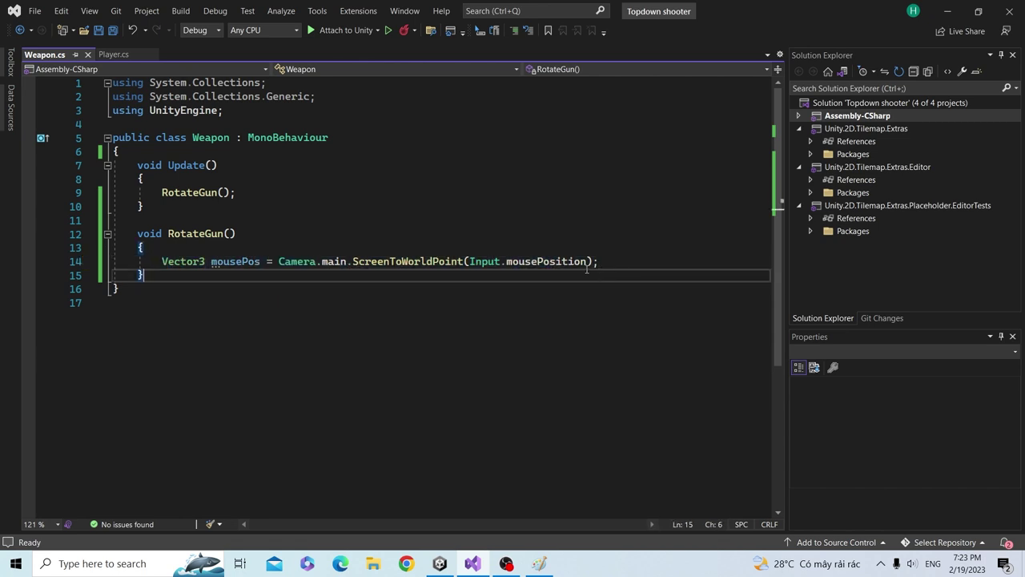
left_click_drag(587, 263, 470, 261)
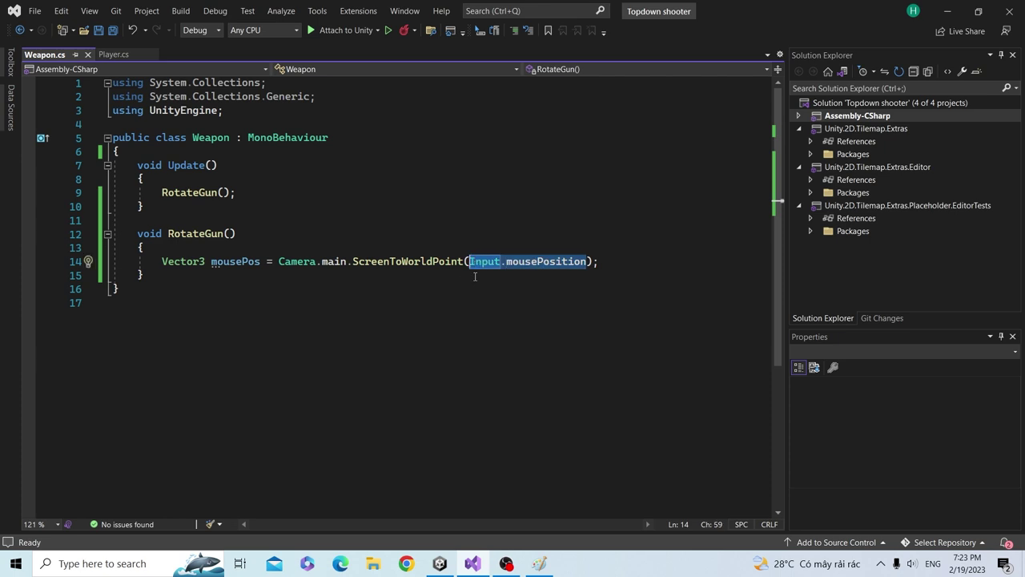
left_click(474, 276)
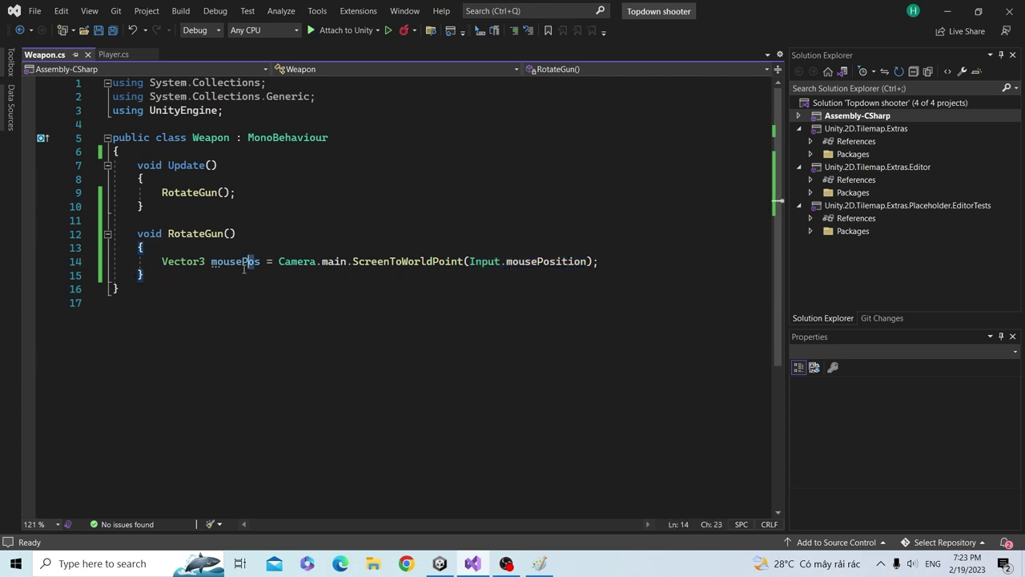
left_click_drag(250, 274, 211, 263)
left_click(212, 263)
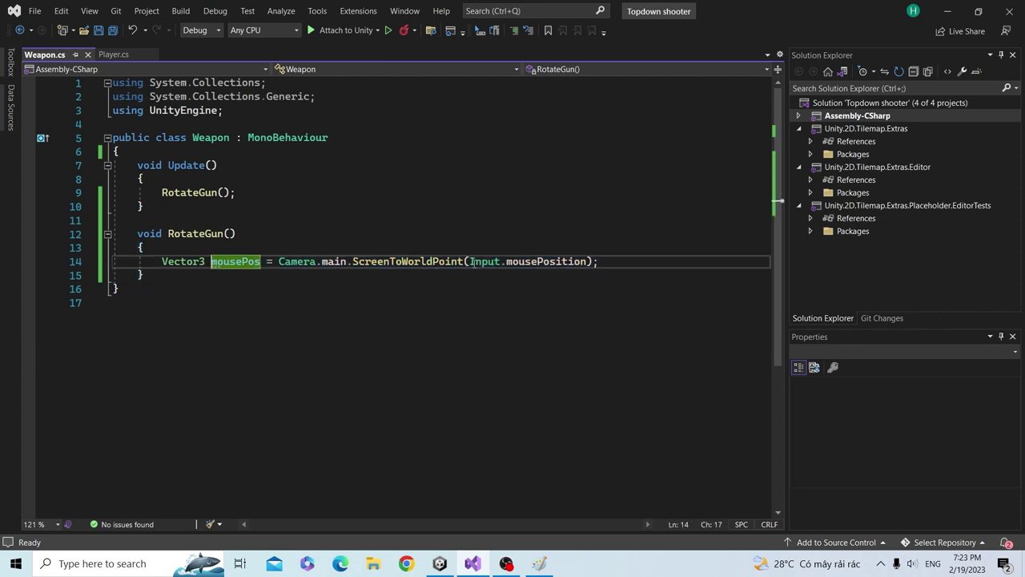
left_click_drag(470, 262, 587, 263)
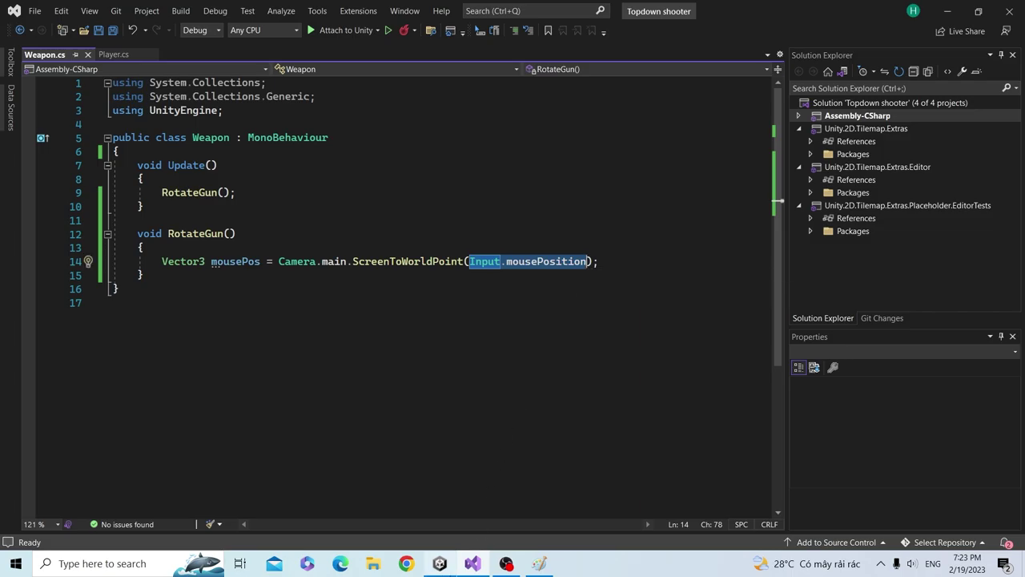
left_click(439, 562)
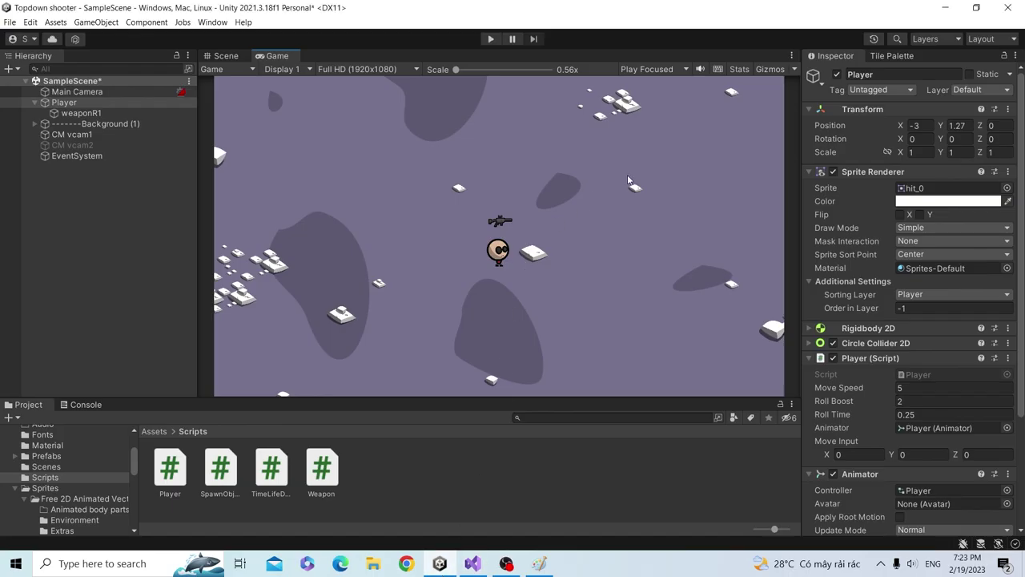
- Zoom out in the Scene view to reveal the Player and camera frame, then return to Paint
left_click(226, 56)
scroll(327, 149, "down", 1)
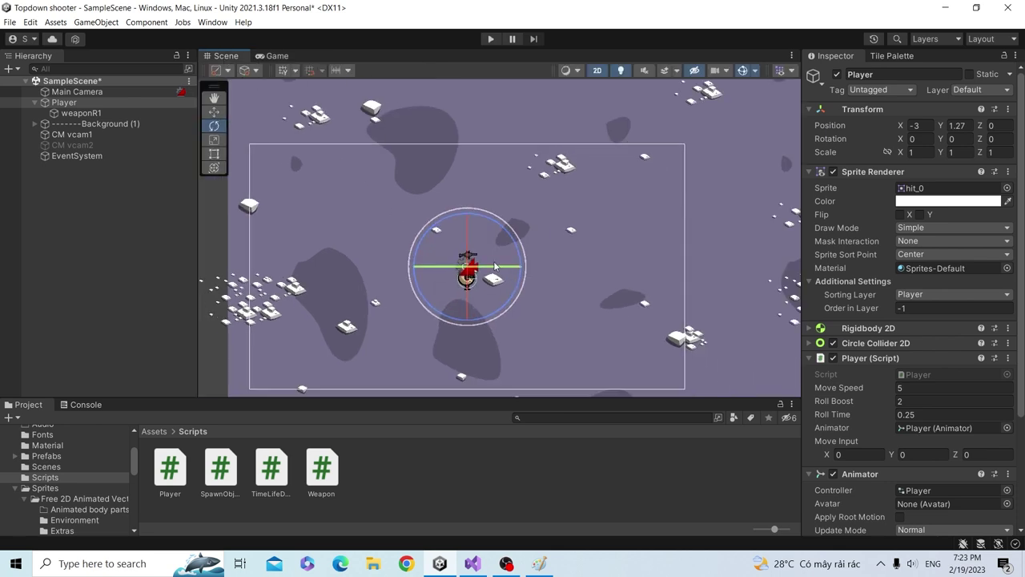
scroll(324, 144, "down", 1)
scroll(318, 136, "down", 1)
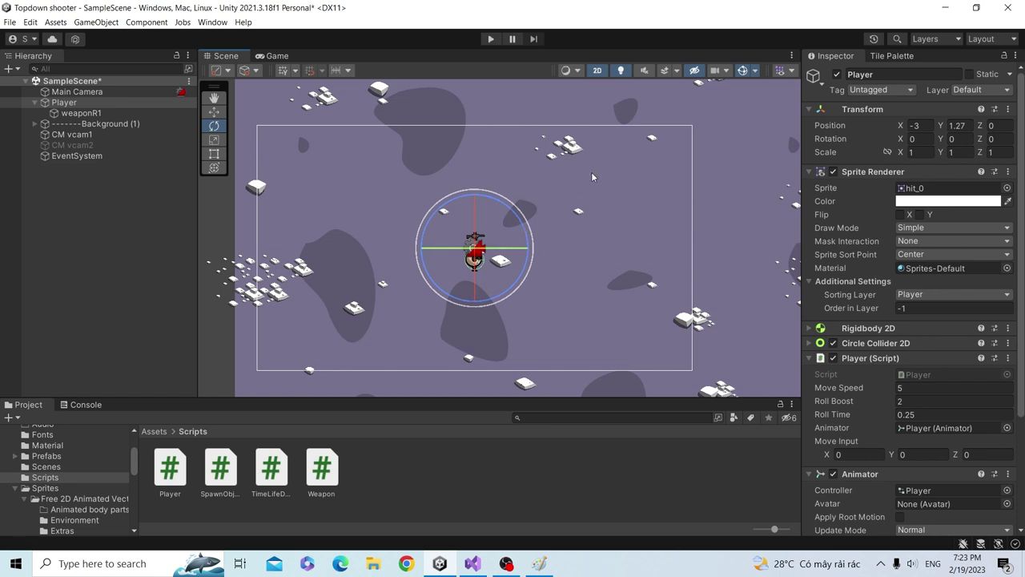
left_click(538, 563)
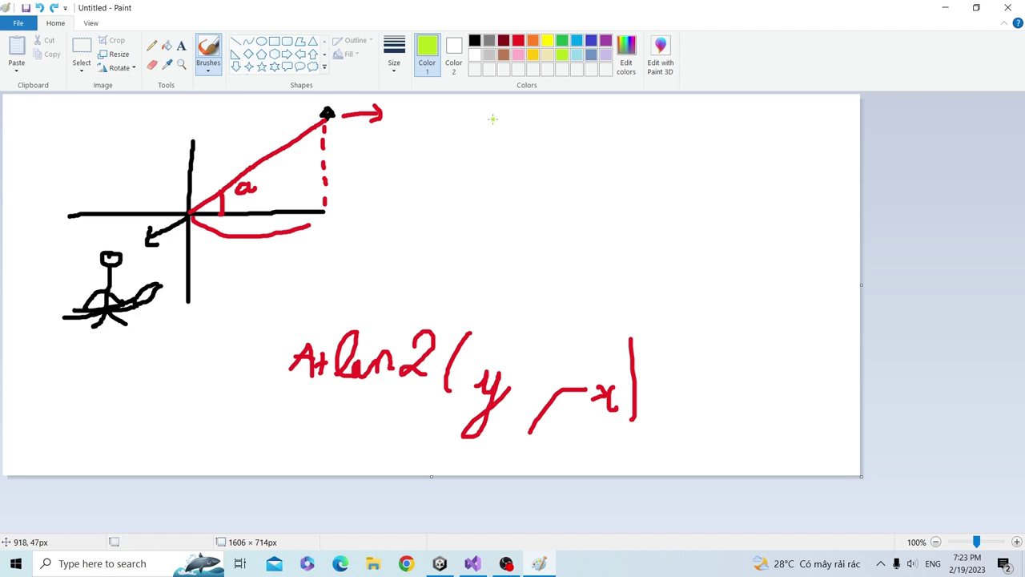
- Draw a green screen rectangle in Paint and label it 1920 wide and 1080 high
left_click_drag(492, 119, 487, 232)
mouse_move(491, 118)
left_mouse_down()
mouse_move(693, 173)
mouse_move(490, 231)
left_mouse_up()
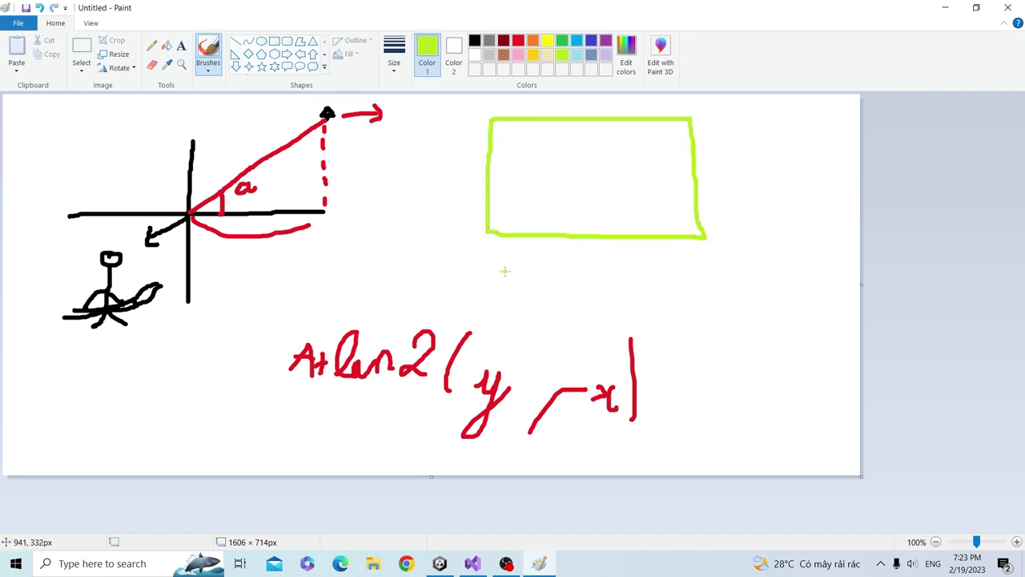
left_click_drag(505, 286, 527, 306)
mouse_move(564, 269)
left_mouse_down()
mouse_move(552, 306)
mouse_move(597, 293)
mouse_move(612, 303)
left_mouse_up()
left_click_drag(629, 261, 626, 304)
mouse_move(733, 194)
left_mouse_down()
mouse_move(759, 198)
mouse_move(790, 171)
left_mouse_up()
mouse_move(817, 165)
left_mouse_down()
mouse_move(804, 194)
mouse_move(843, 159)
left_mouse_up()
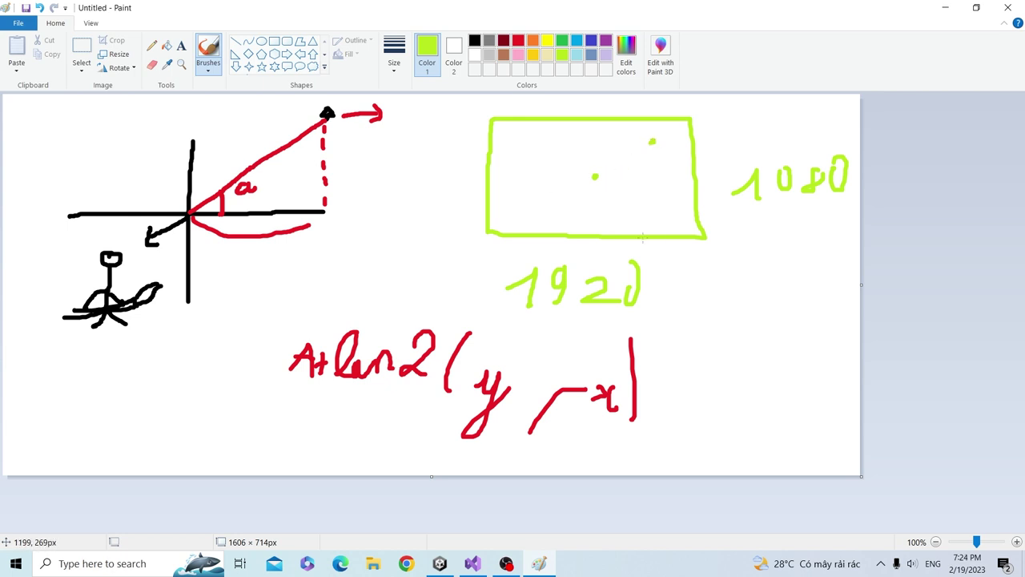
- Mark example coordinates 1000 and 700 on the rectangle's edges, then return to Unity
key("alt+Tab")
key("alt+Tab")
left_click_drag(480, 231, 641, 238)
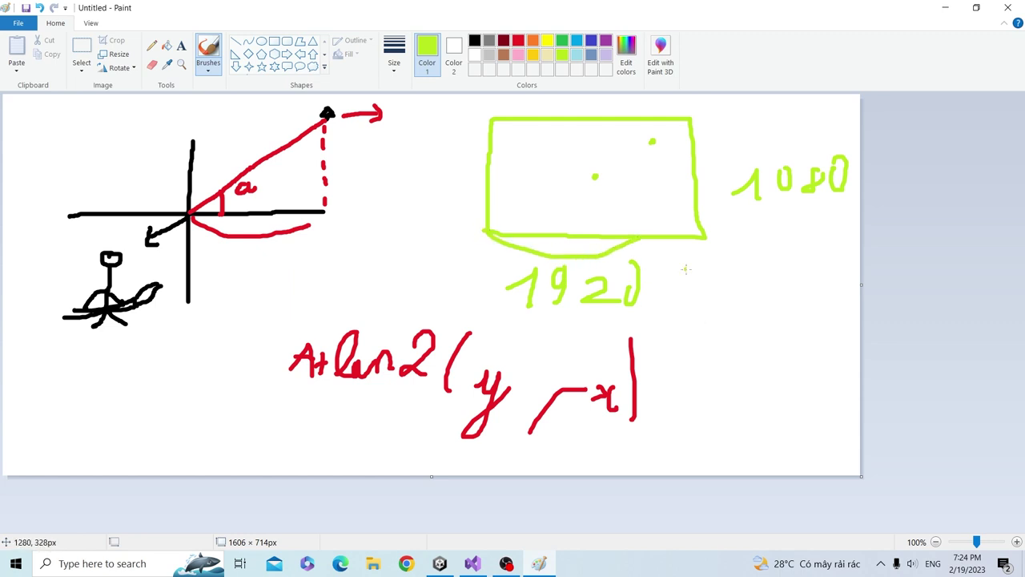
mouse_move(683, 302)
left_mouse_down()
mouse_move(714, 310)
mouse_move(742, 284)
mouse_move(774, 296)
mouse_move(779, 281)
left_mouse_up()
mouse_move(624, 242)
left_mouse_down()
mouse_move(703, 276)
mouse_move(690, 281)
left_mouse_up()
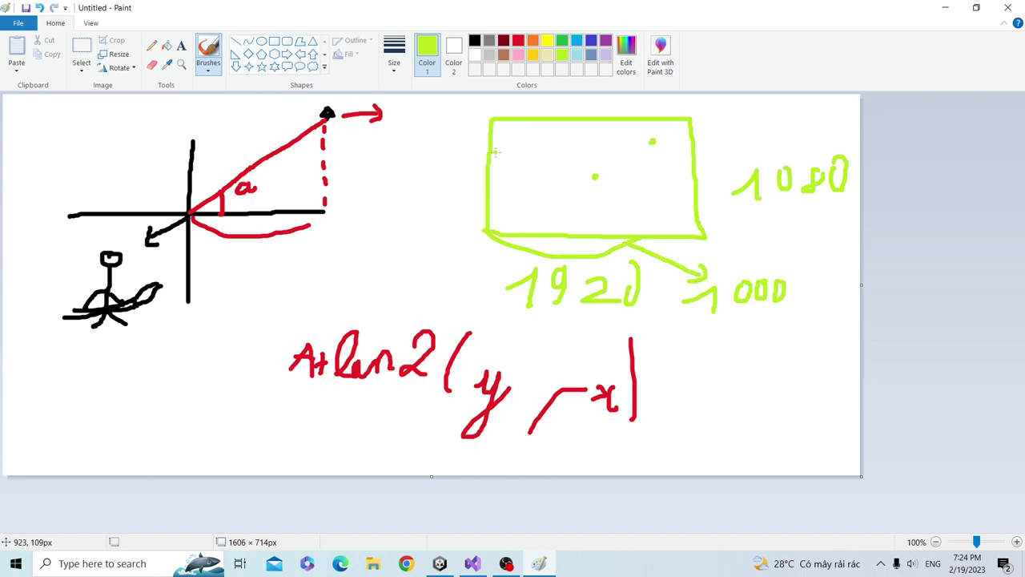
left_click_drag(488, 144, 490, 230)
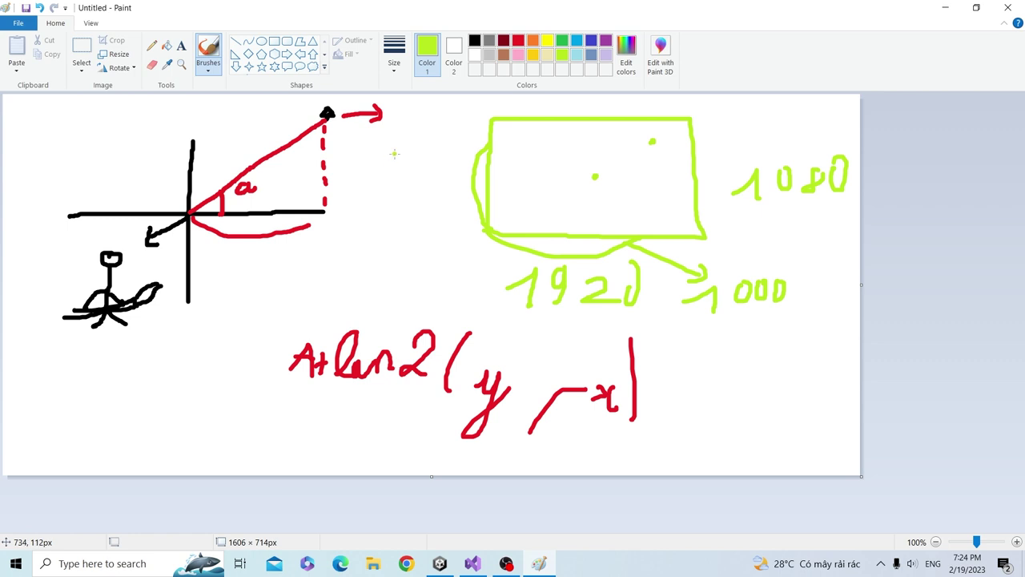
mouse_move(393, 156)
left_mouse_down()
mouse_move(410, 184)
mouse_move(466, 151)
left_mouse_up()
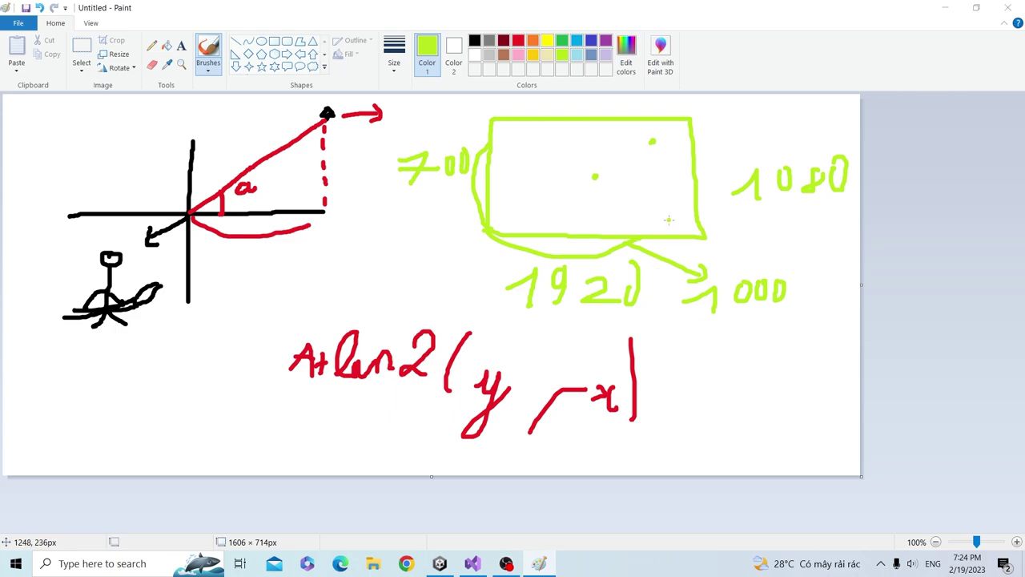
left_click(944, 7)
left_click(945, 7)
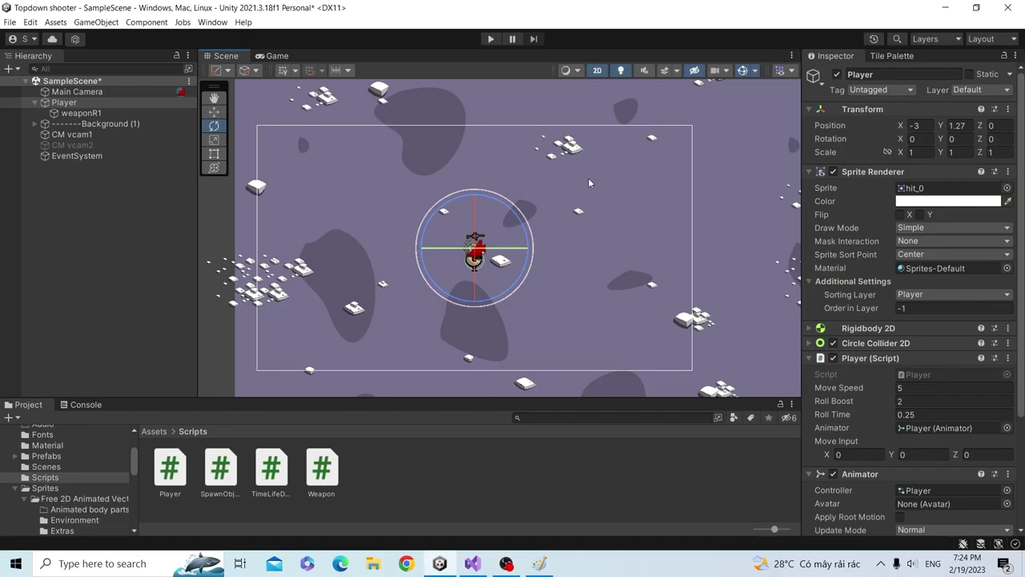
- Add 'Vector2 lookDir = mousePos - transform.position;' below the mousePos line in RotateGun
left_click(473, 563)
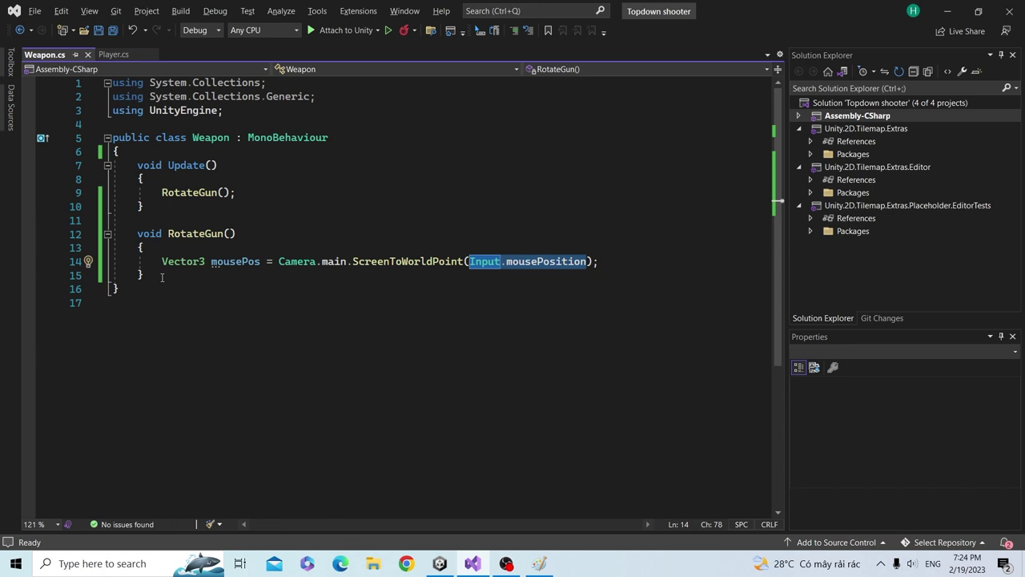
left_click(630, 266)
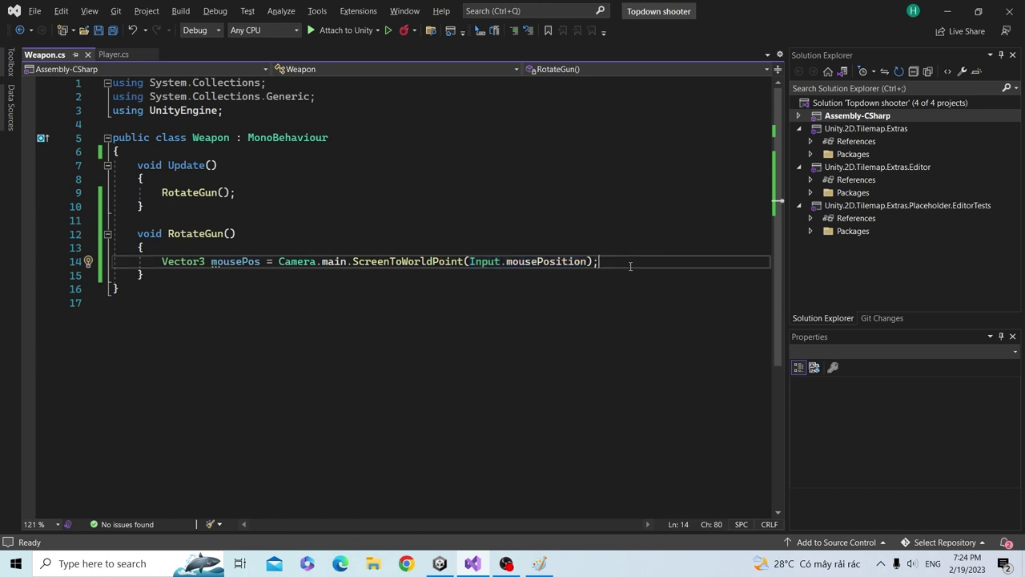
key("Return")
type("vec")
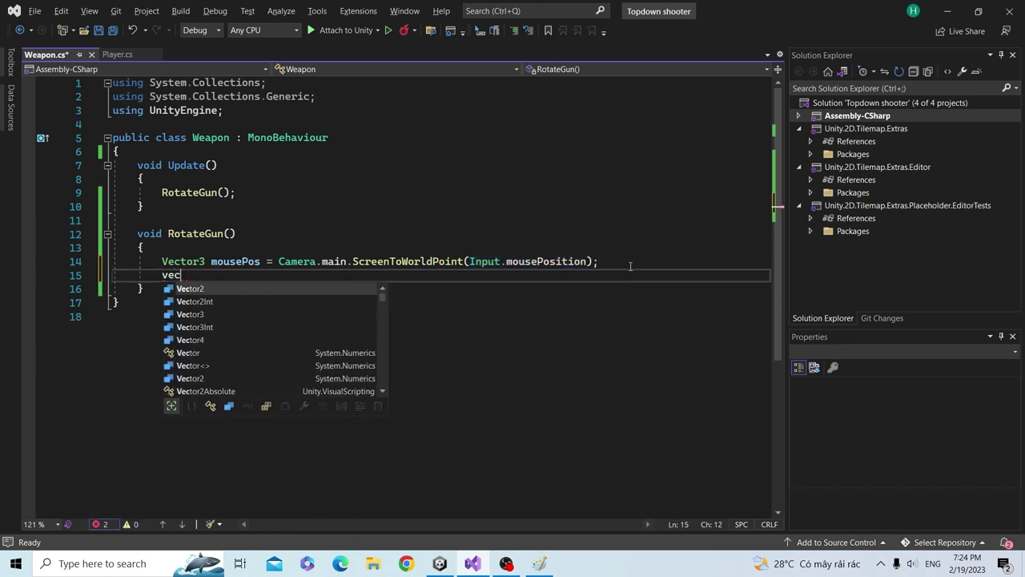
key("Tab")
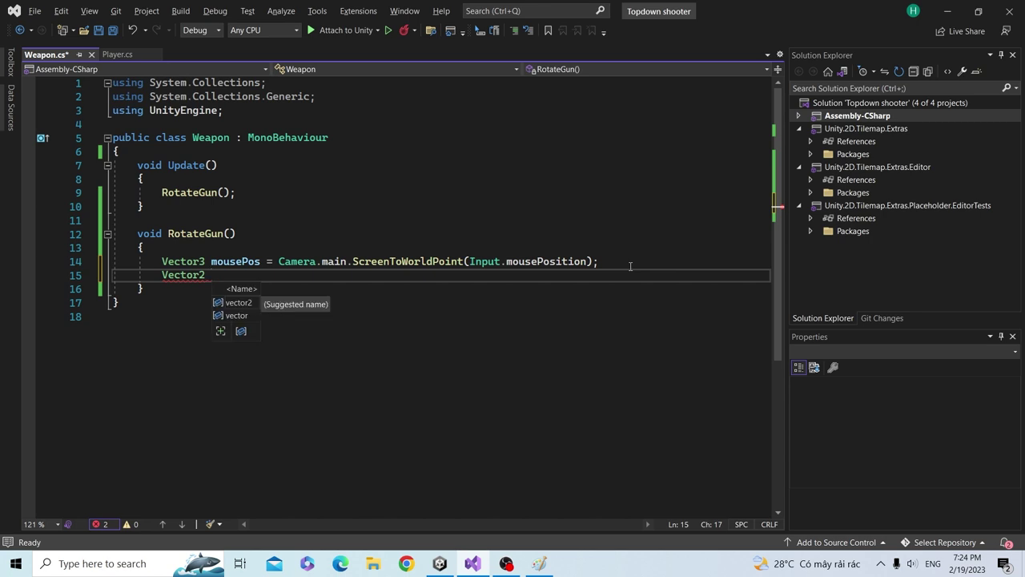
type("lookDi")
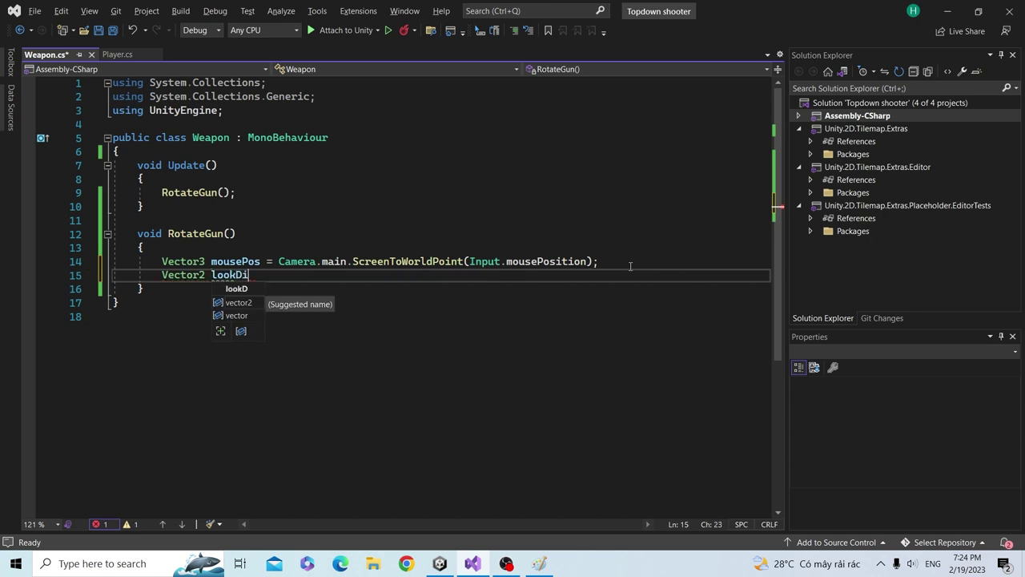
type("r =")
key("alt+Tab")
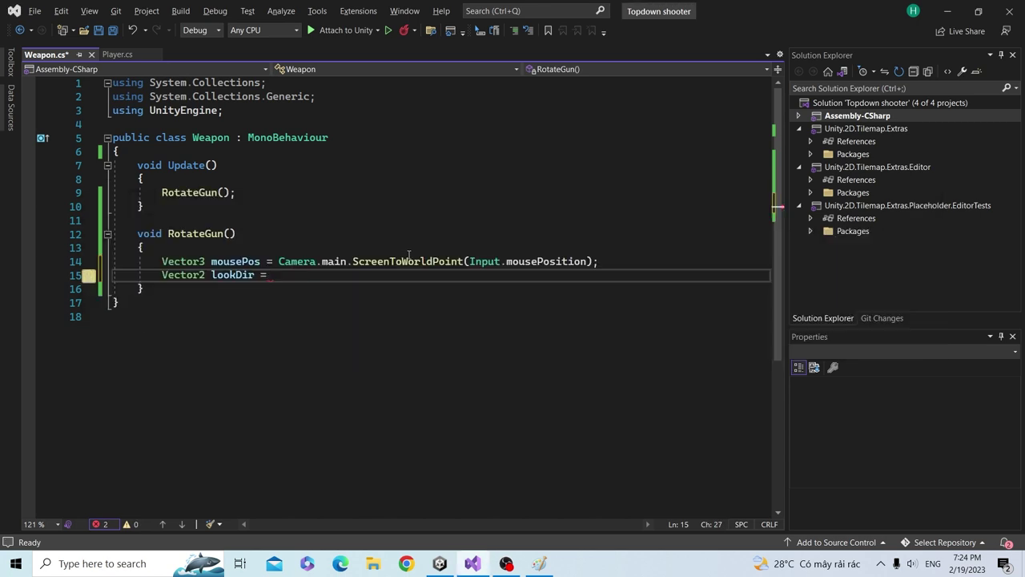
type("mouse")
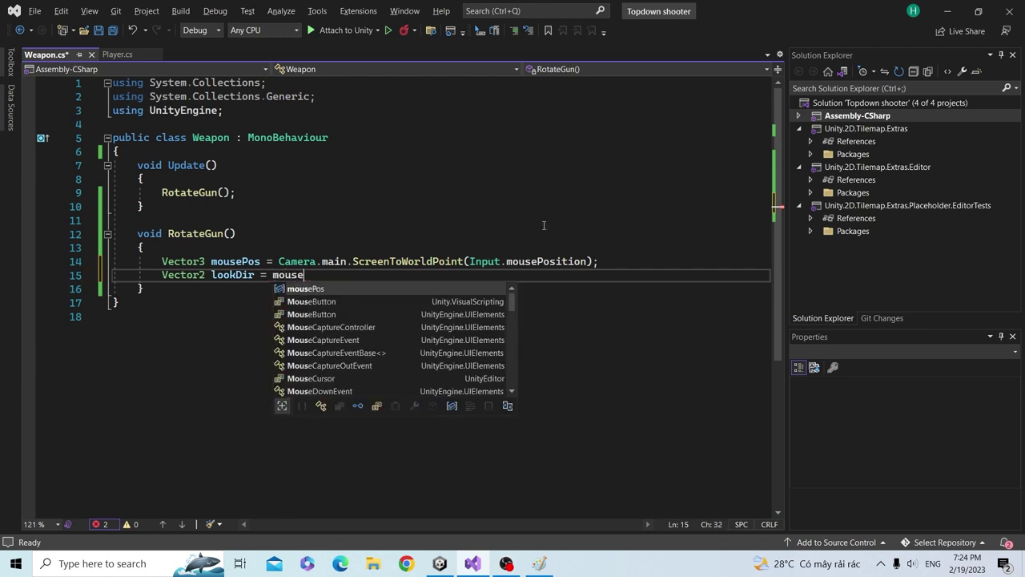
key("Tab")
type("-")
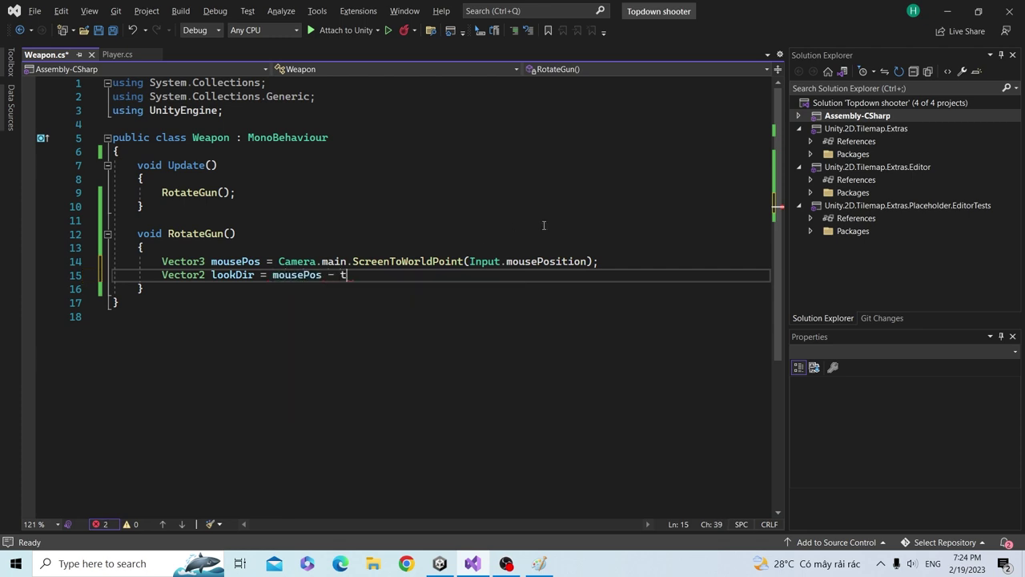
type("ransform.position'")
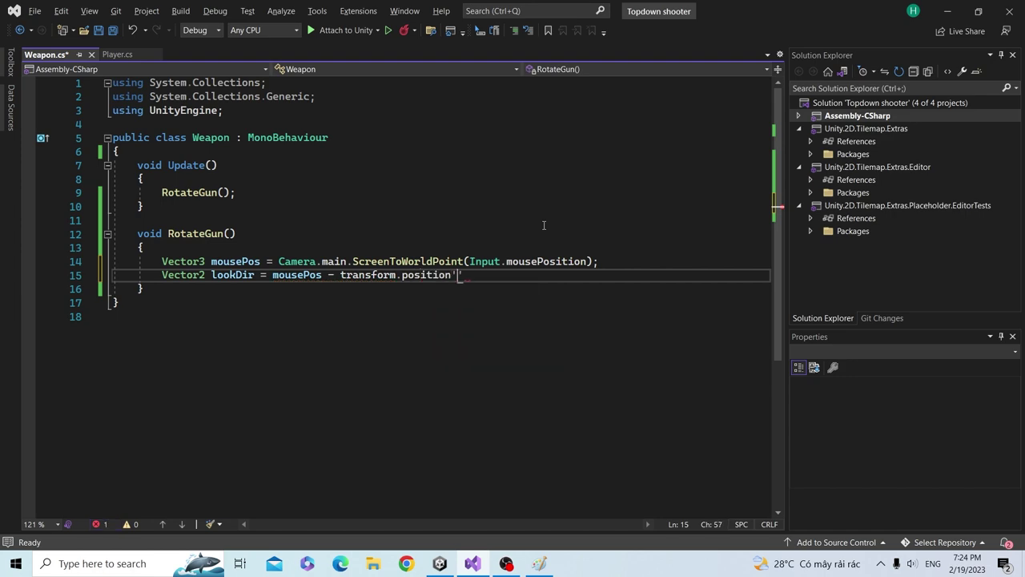
type(";")
- Save Weapon.cs and bring Unity forward to recompile the scripts
key("ctrl+s")
key("alt+Tab")
key("alt+Tab")
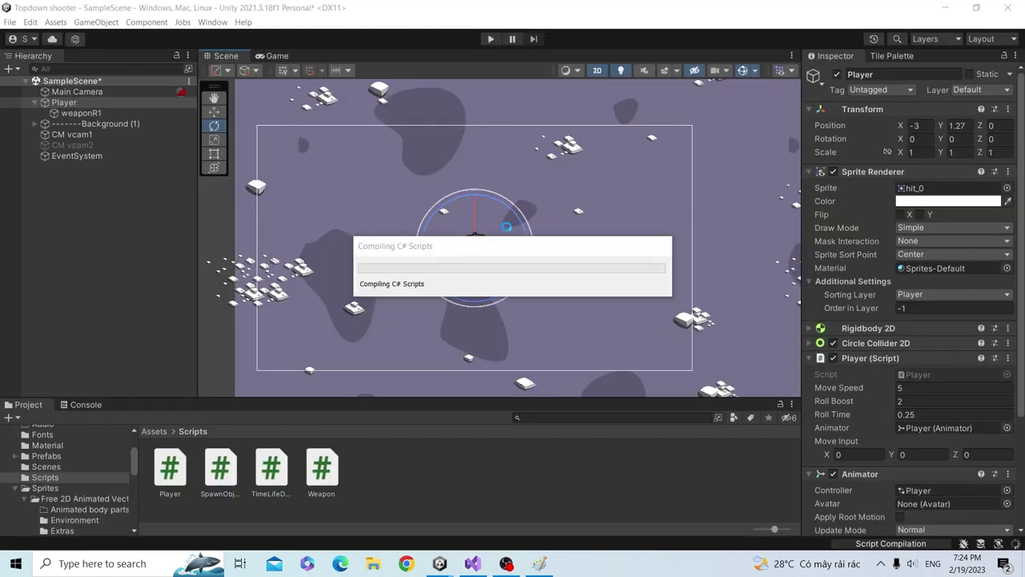
key("alt+Tab")
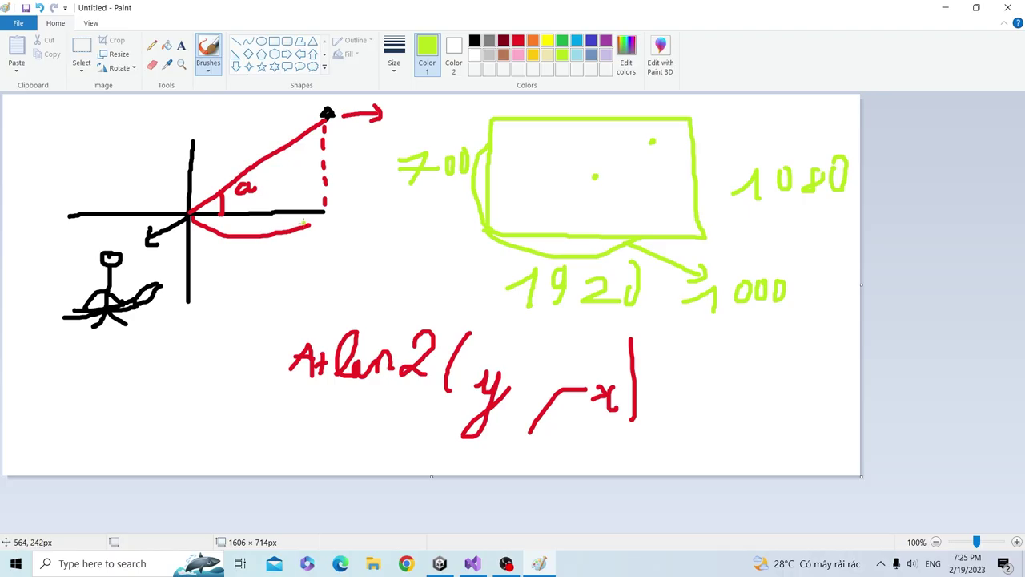
- Once the scripts finish compiling, go back to Weapon.cs in Visual Studio
left_click(472, 563)
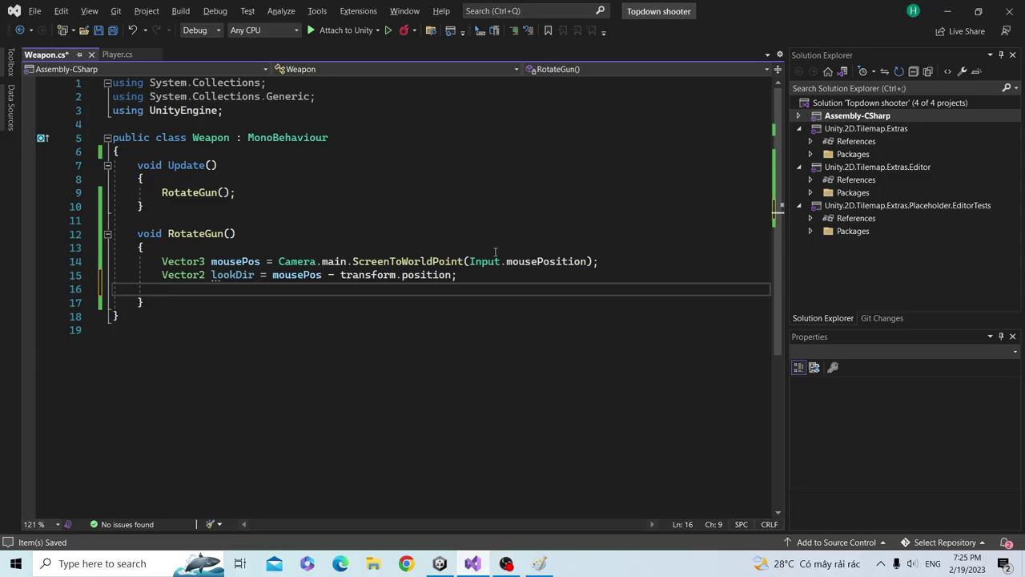
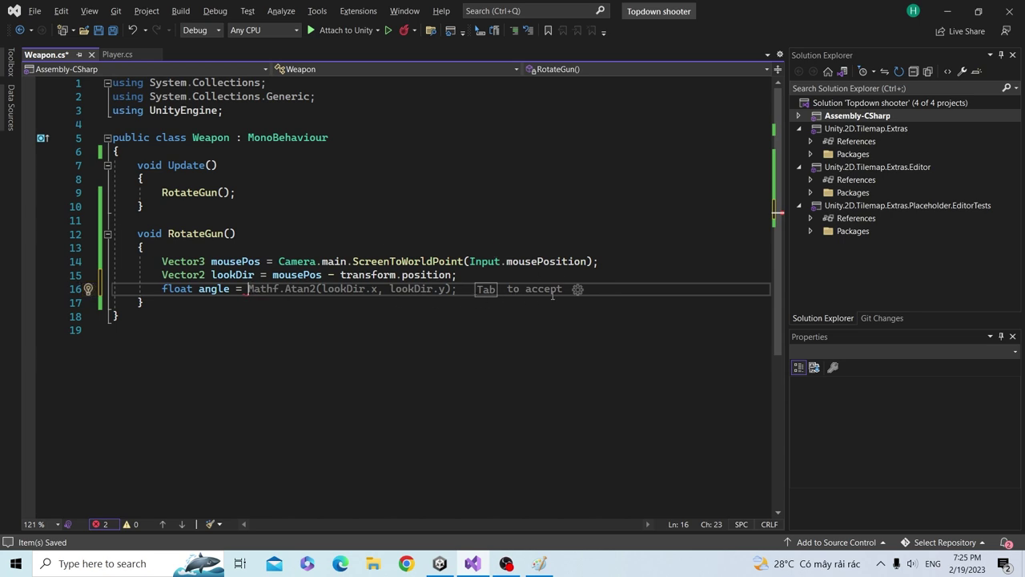
- Accept the Atan2 angle suggestion and swap its arguments to lookDir.y, lookDir.x
key("Tab")
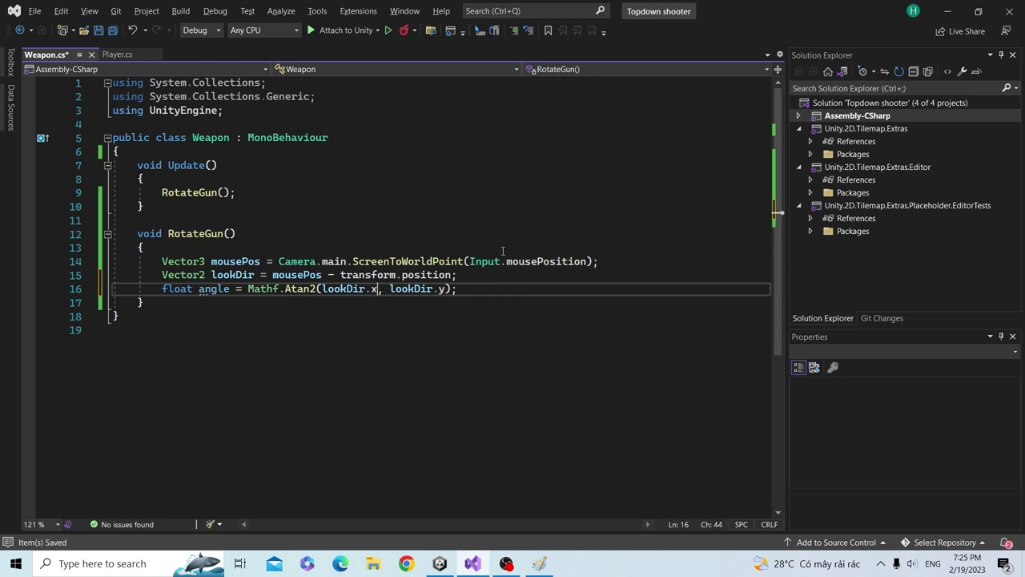
key("BackSpace")
type("y")
key("Right")
key("Right")
key("Right")
key("Right")
key("Right")
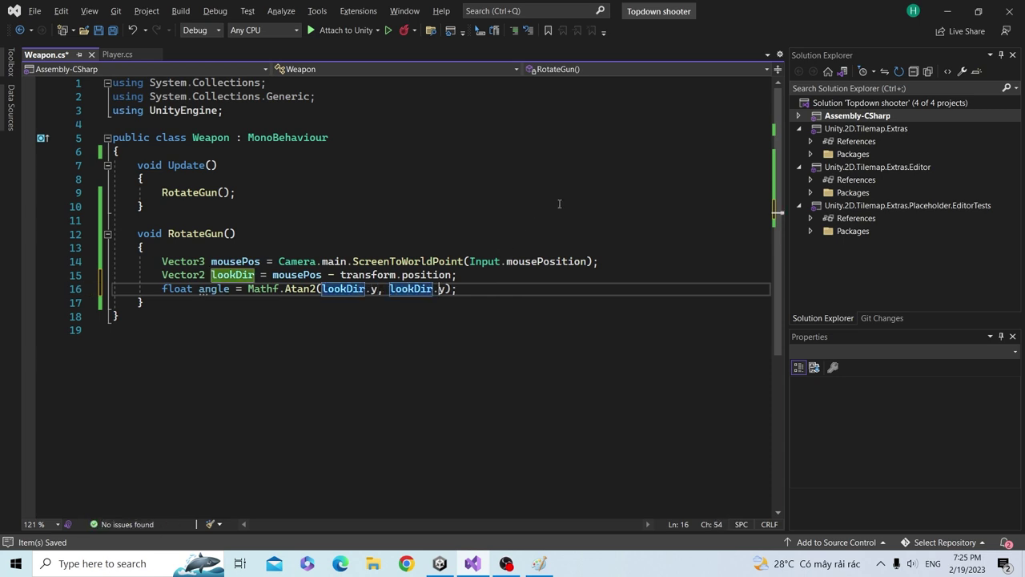
key("Delete")
type("x")
key("Right")
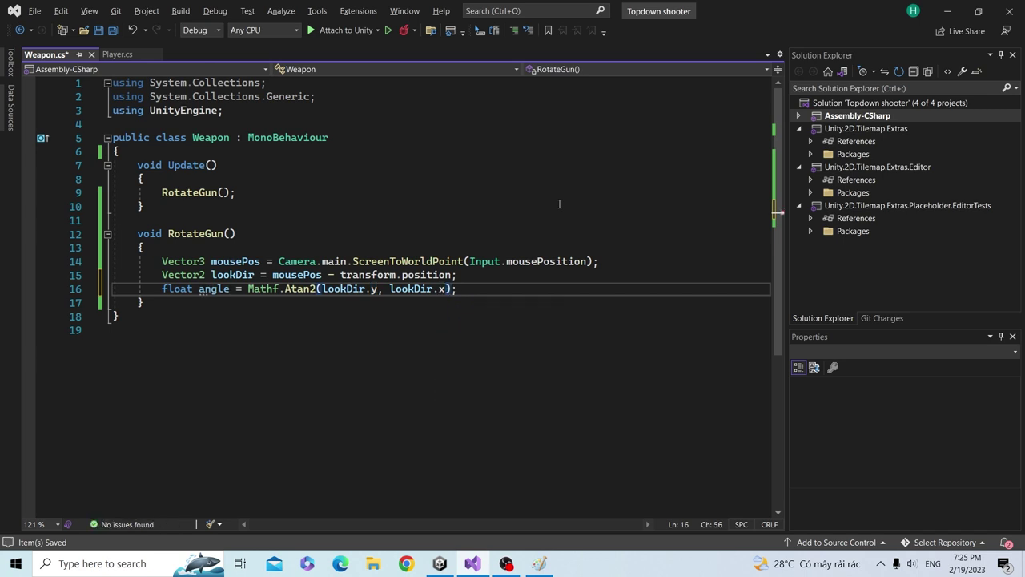
- Multiply the Atan2 result by Mathf.Rad2Deg and add blank lines below the angle line
mouse_move(318, 292)
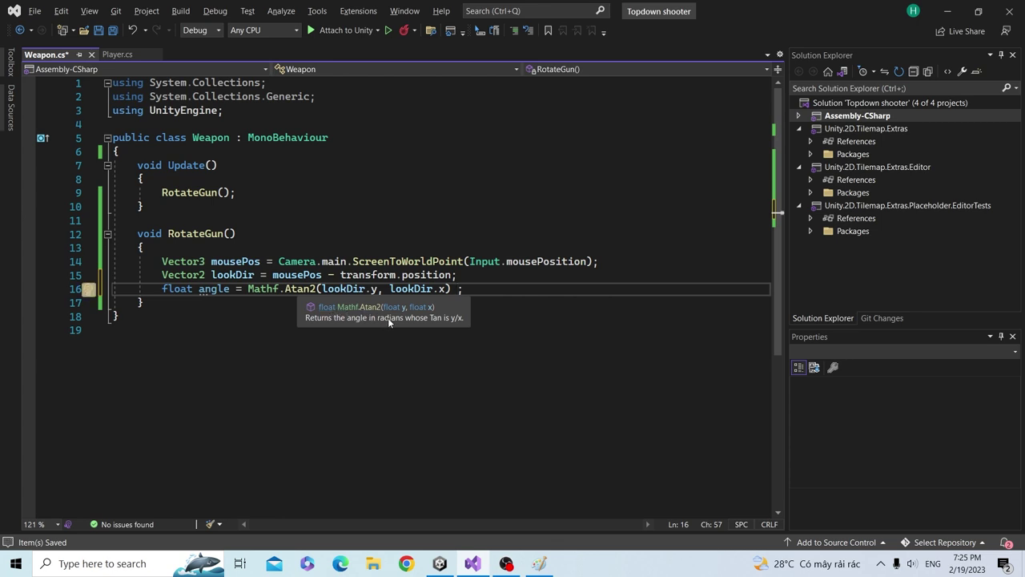
type("* ")
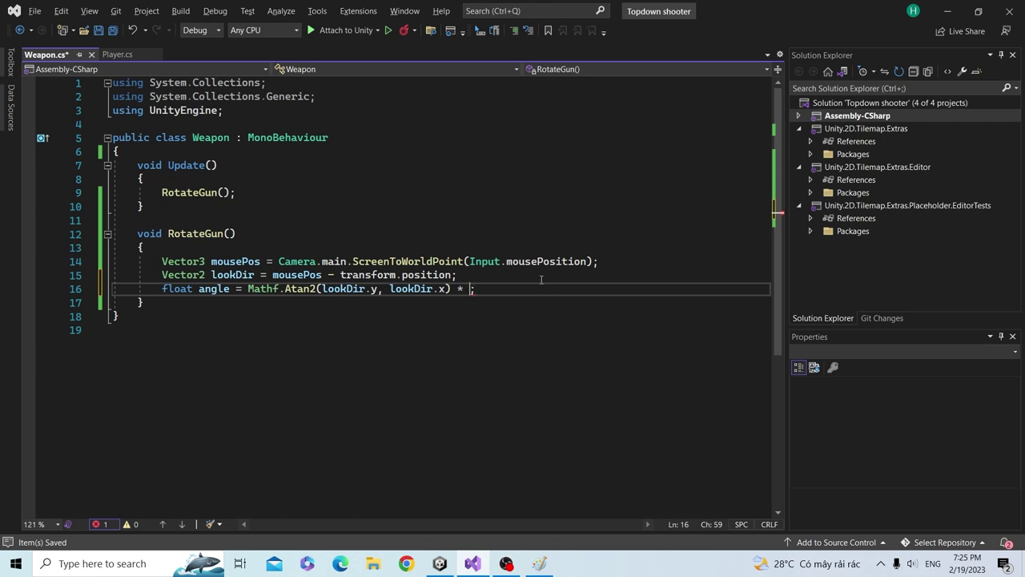
type("Mathf")
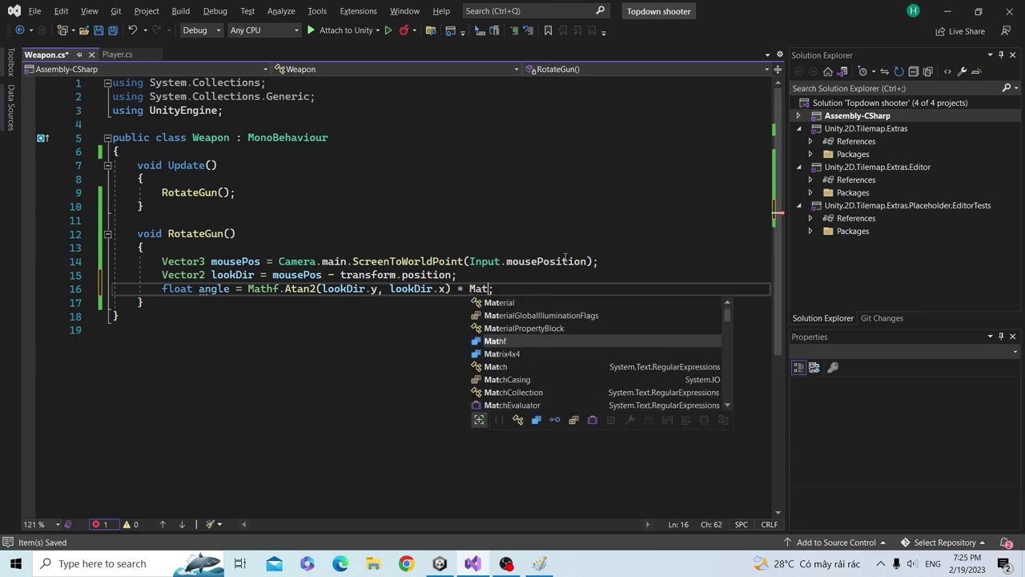
type(".")
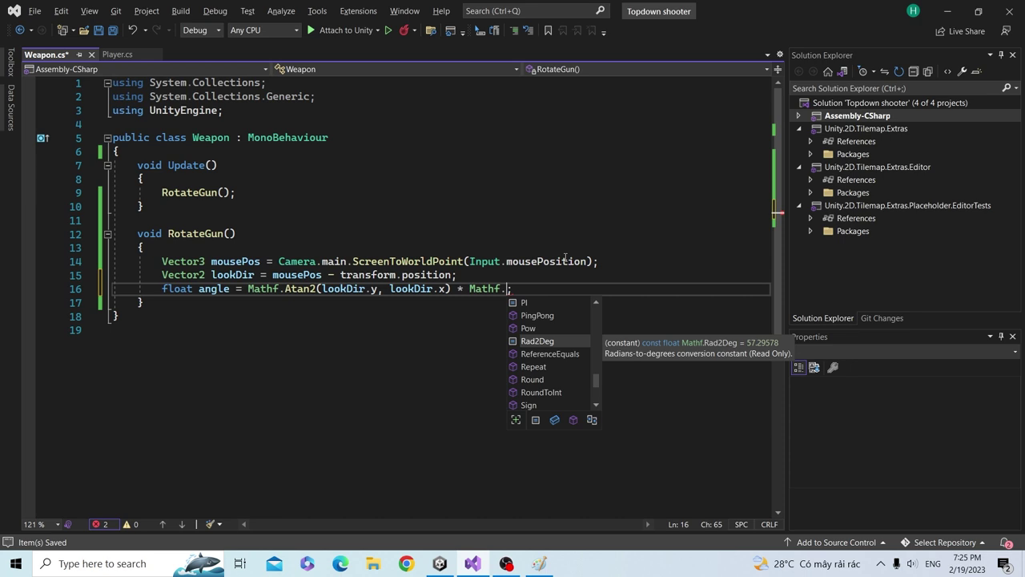
key("Tab")
left_click(566, 291)
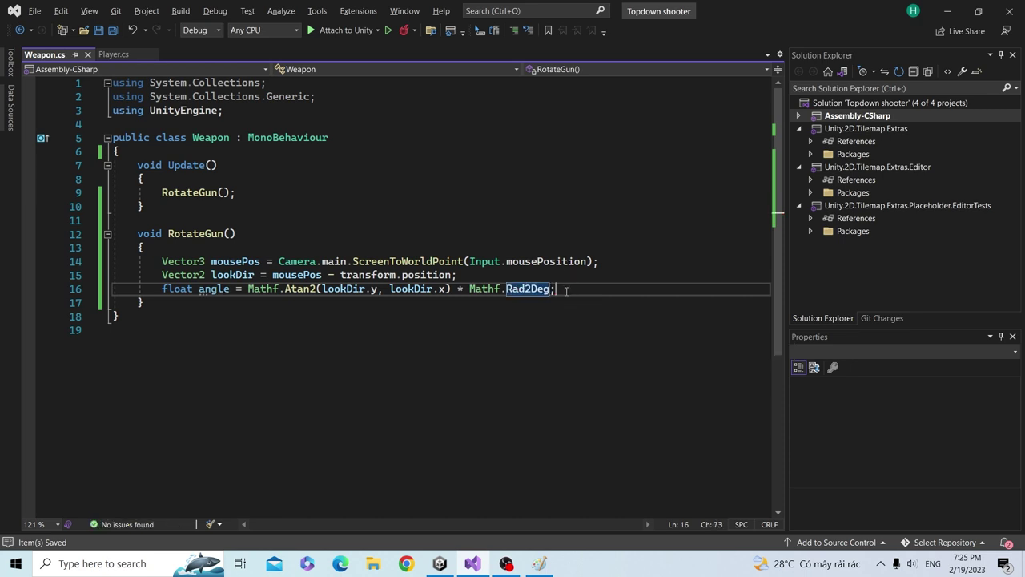
key("Return")
key("Return")
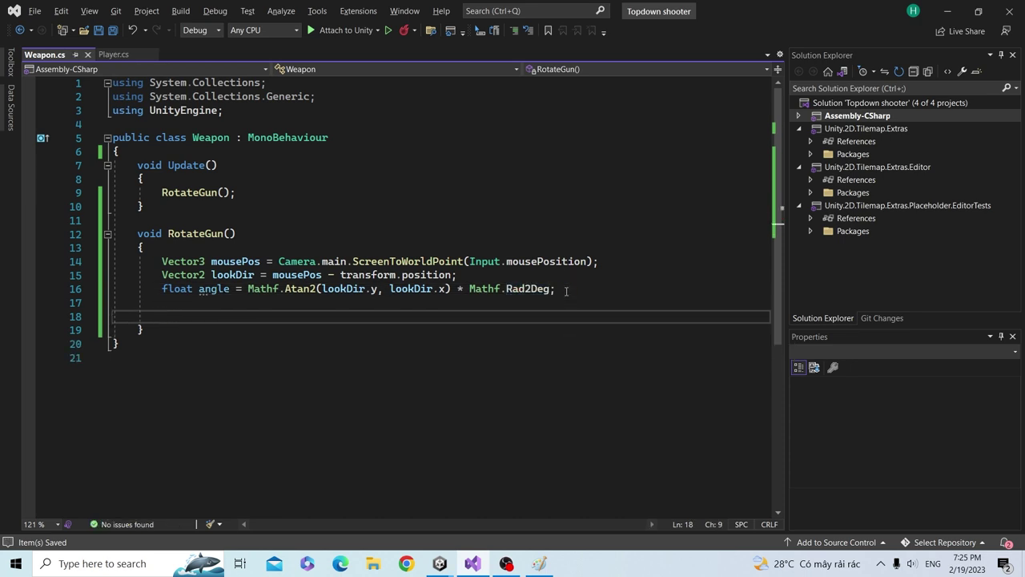
left_click(539, 563)
- In Unity, rotate the Player about Z, set its Z rotation to 270, and select weaponR1
key("alt+Tab")
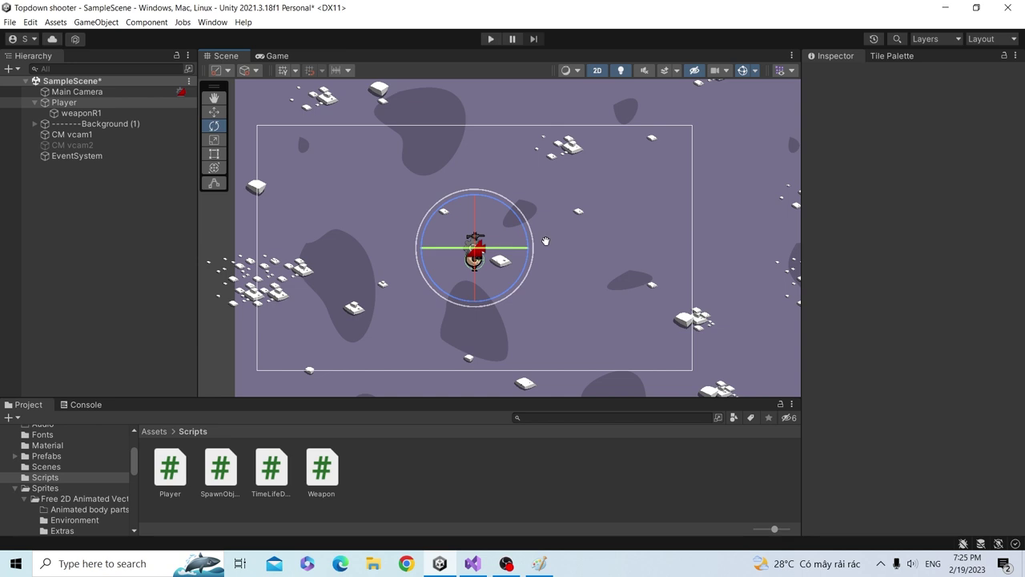
mouse_move(512, 242)
left_mouse_down()
mouse_move(504, 212)
mouse_move(492, 207)
left_mouse_up()
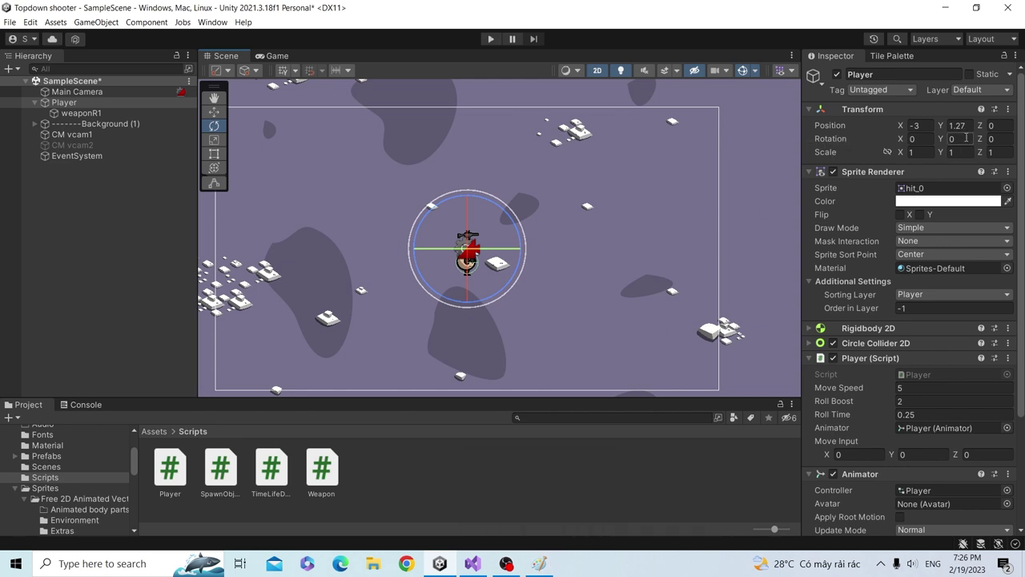
left_click(1004, 139)
type("270")
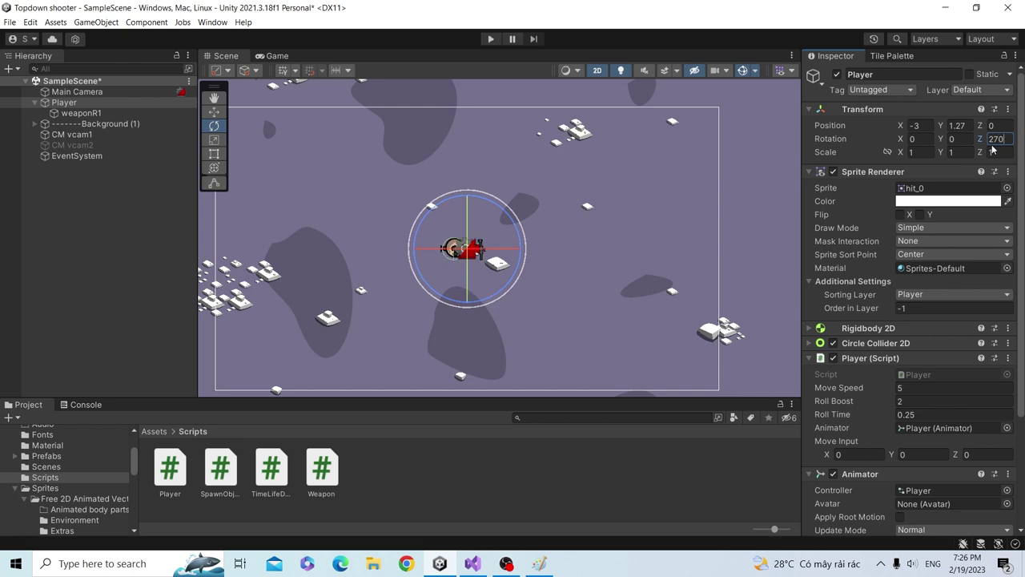
left_click(96, 113)
- Add 'Quaternion rotation = Quaternion.Euler(angle, 0, 0);' below the angle calculation
key("alt+Tab")
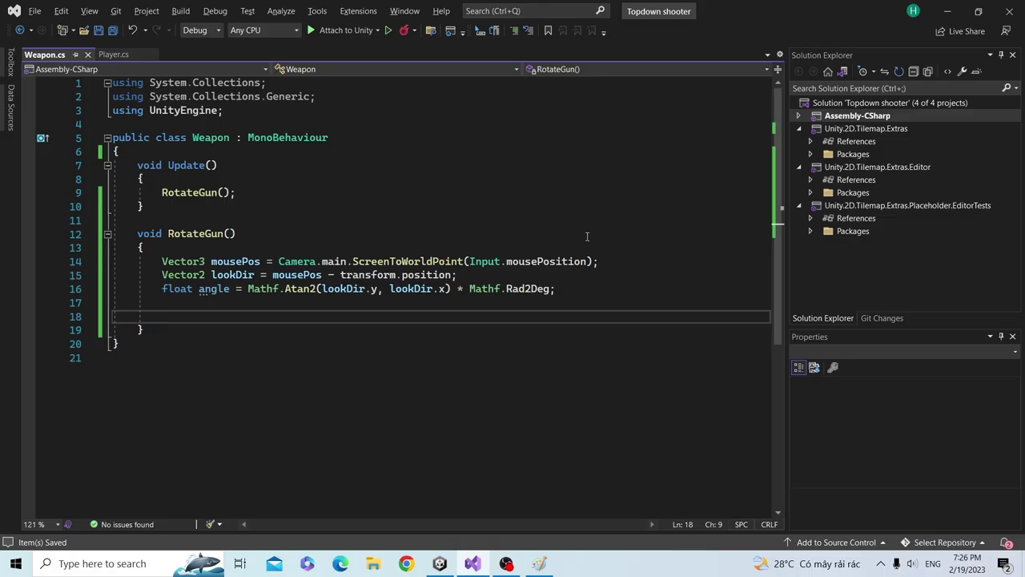
type("Qu")
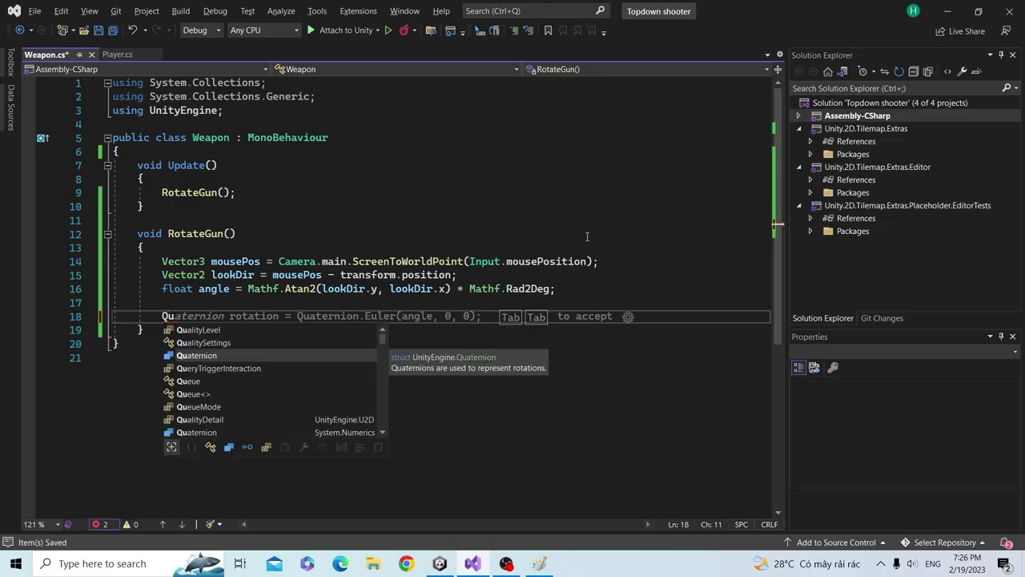
key("Tab")
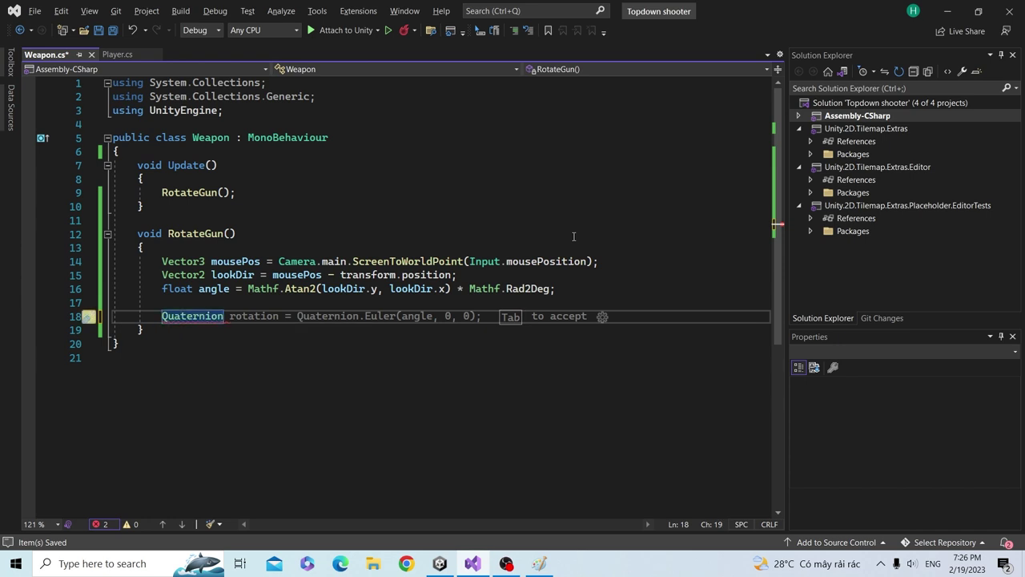
key("Tab")
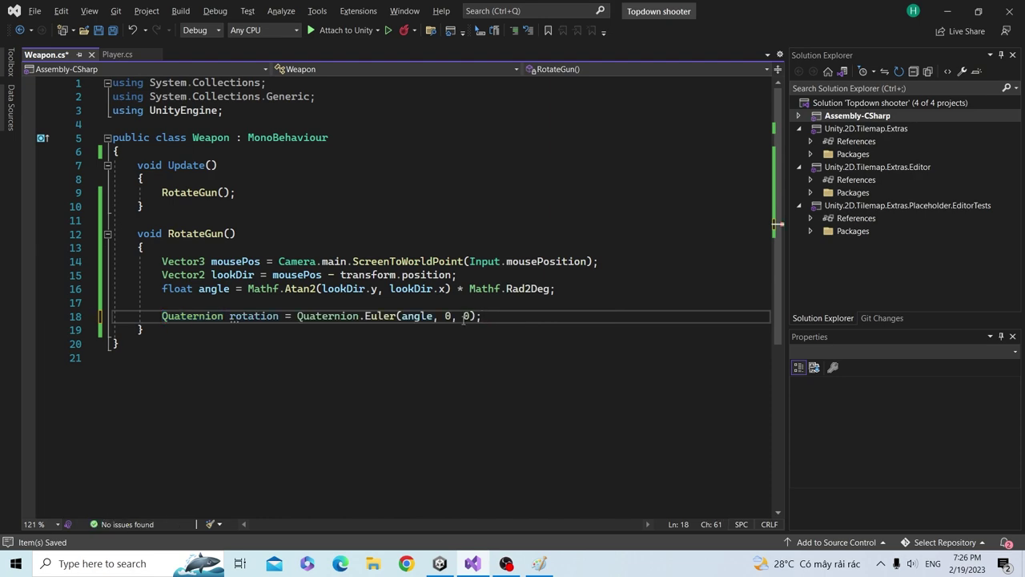
key("alt+Tab")
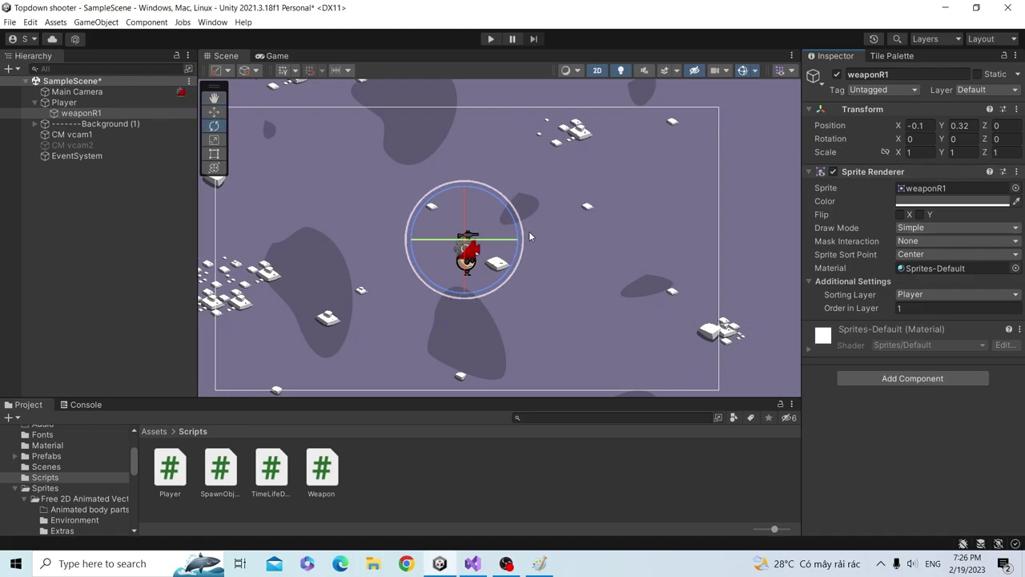
- Test-rotate weaponR1 with the Rotate gizmo until upright, then undo the rotation back to 0
scroll(517, 240, "up", 3)
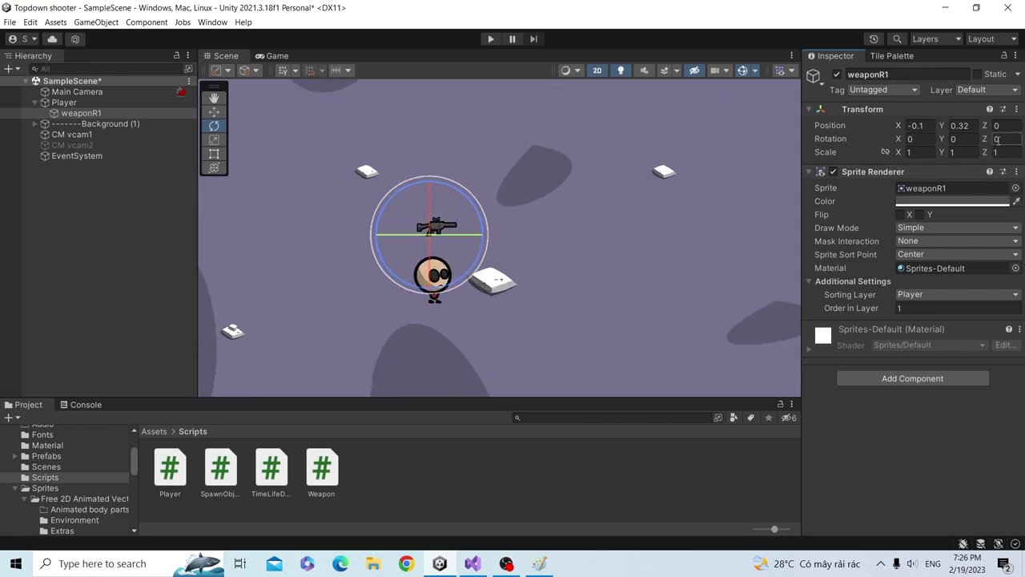
left_click_drag(478, 215, 446, 165)
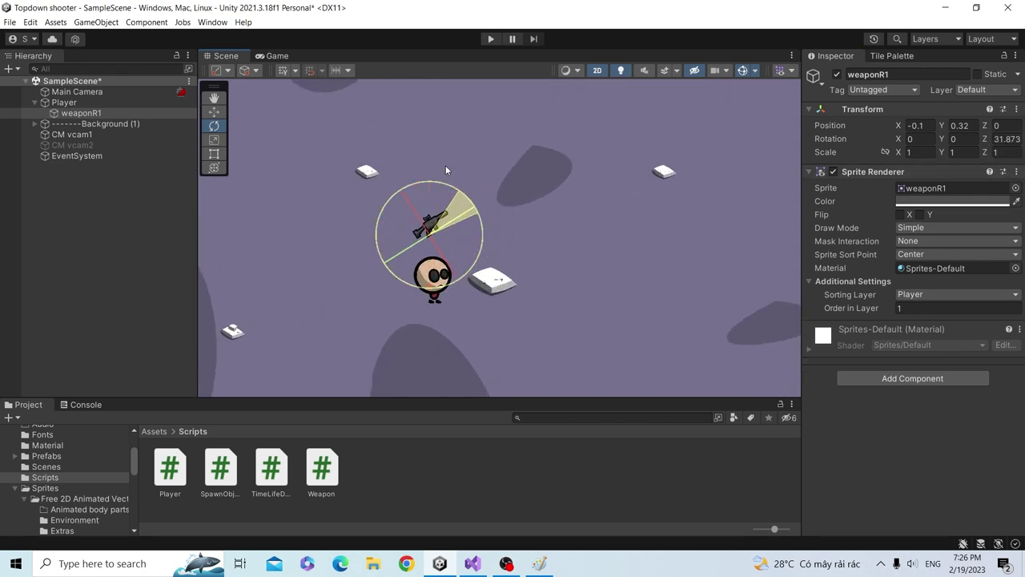
left_click_drag(494, 206, 386, 151)
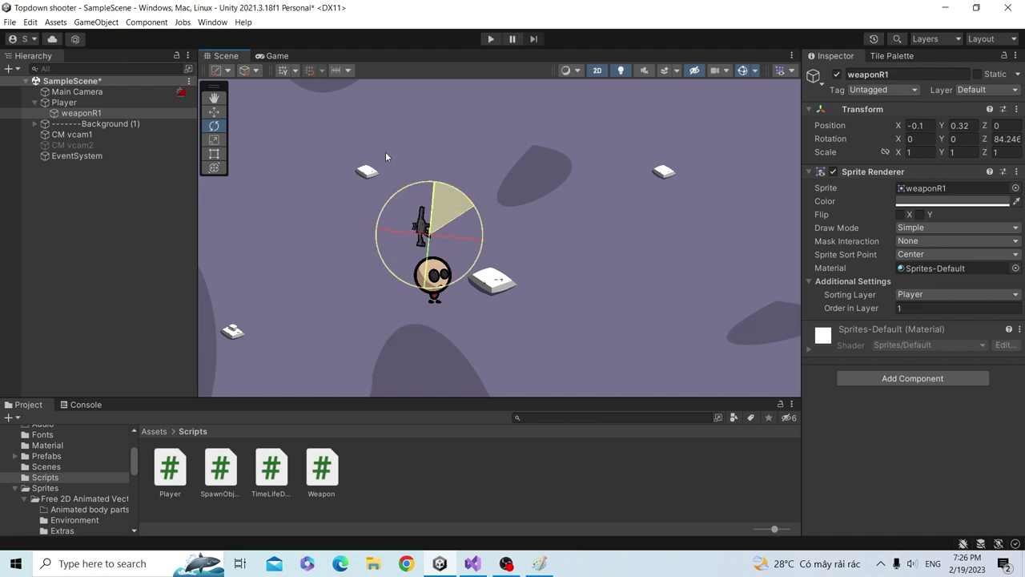
key("ctrl+z")
key("ctrl+z")
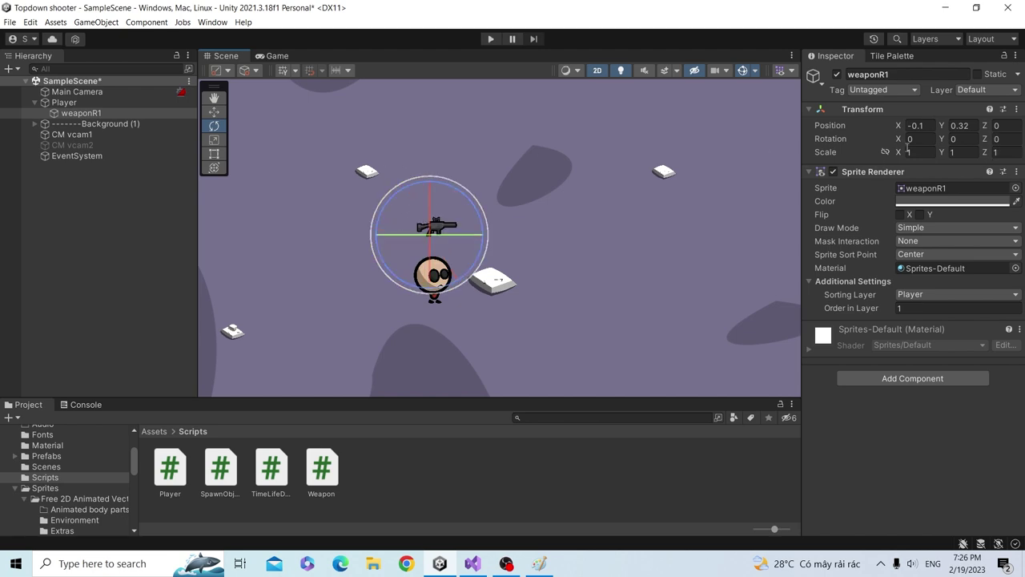
key("alt+Tab")
- Change the Euler call to Quaternion.Euler(0, 0, angle) and save Weapon.cs
left_click(419, 316)
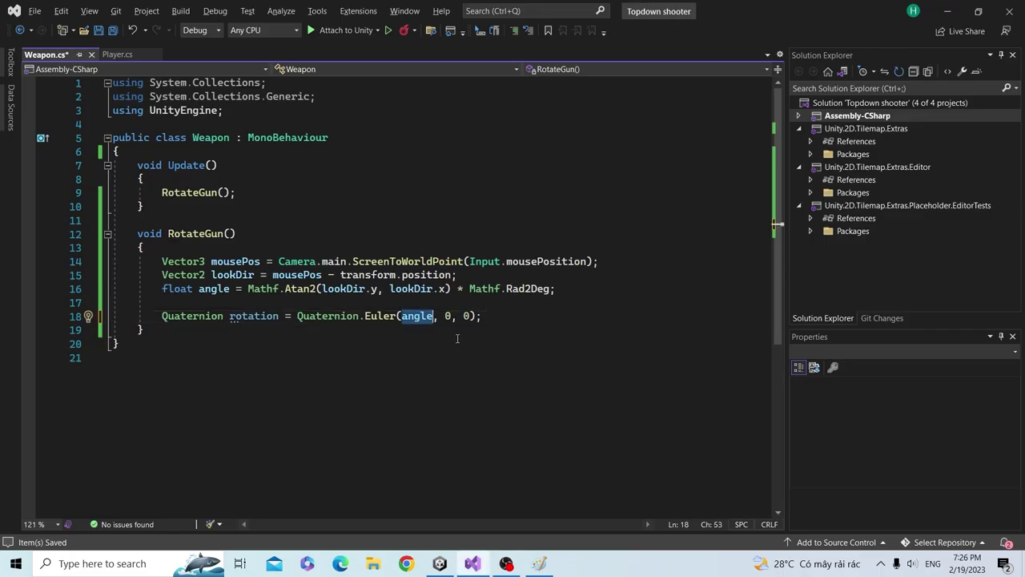
left_click(464, 316)
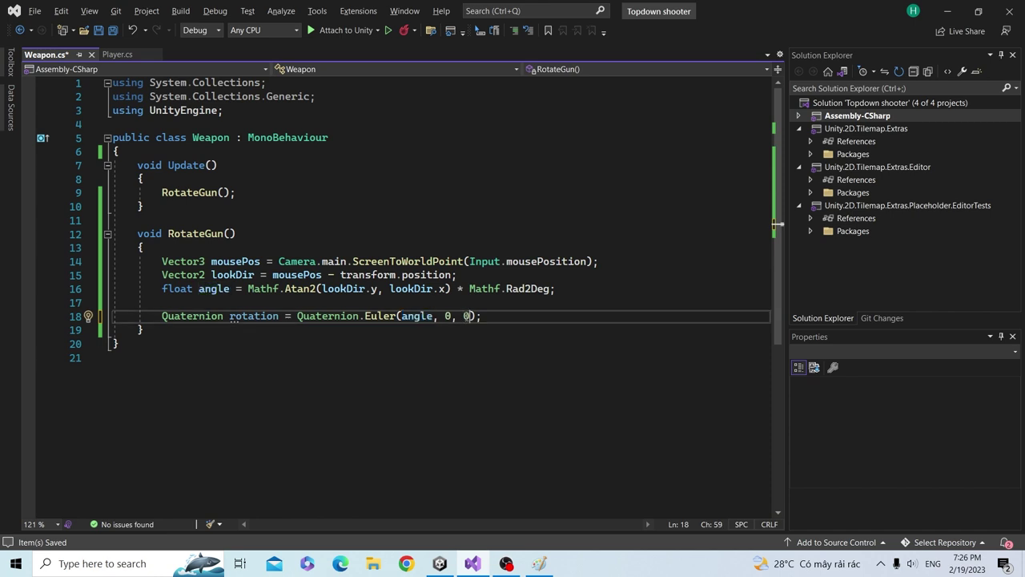
key("BackSpace")
type("angle")
left_click(433, 315)
key("BackSpace")
key("BackSpace")
key("BackSpace")
key("BackSpace")
key("BackSpace")
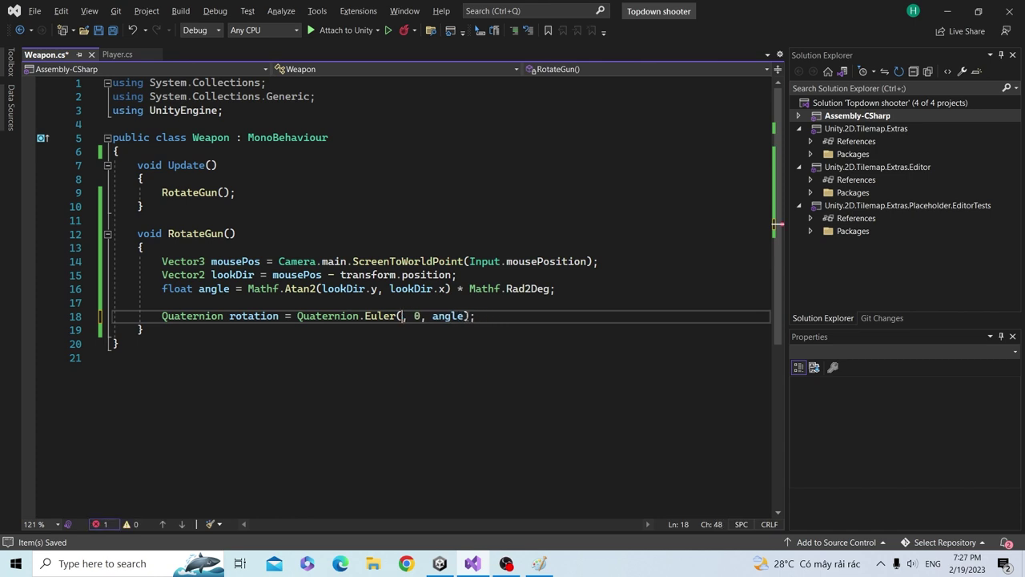
type("0")
key("ctrl+s")
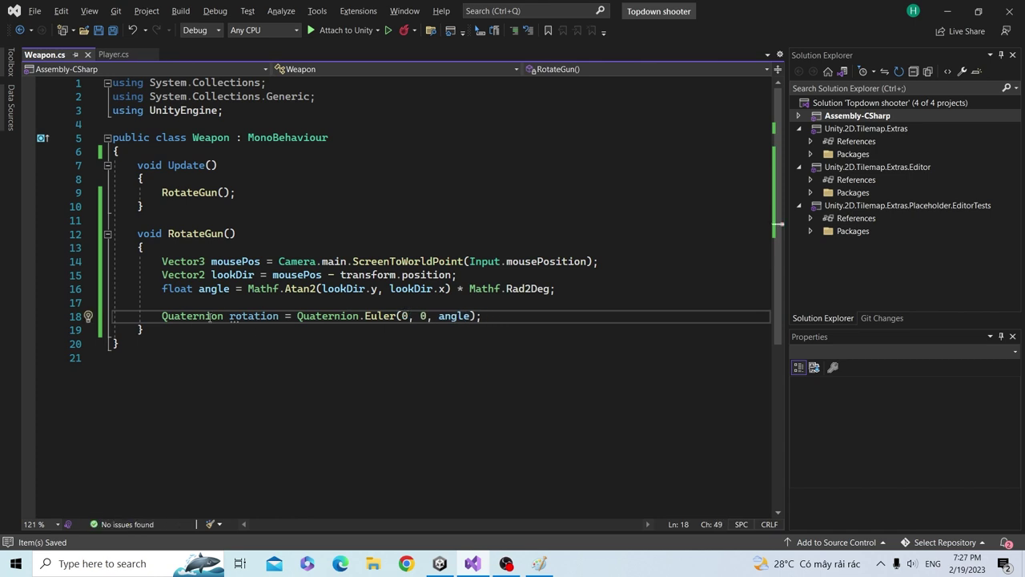
- Add 'transform.rotation = rotation;' below the rotation line, save, and start Play mode in Unity
left_click(250, 316)
left_click(549, 319)
key("Return")
type("t")
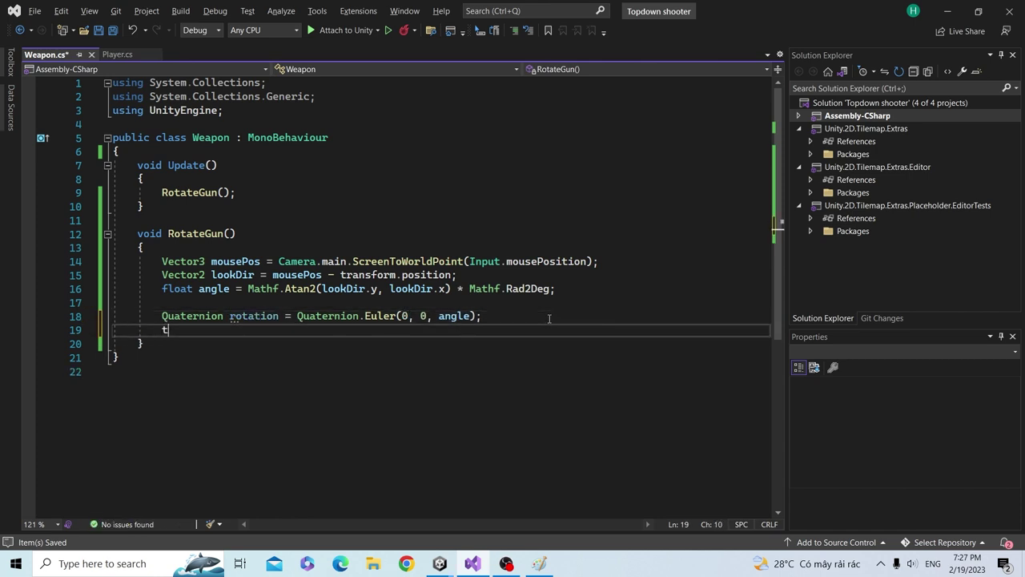
type("ransform.rotation")
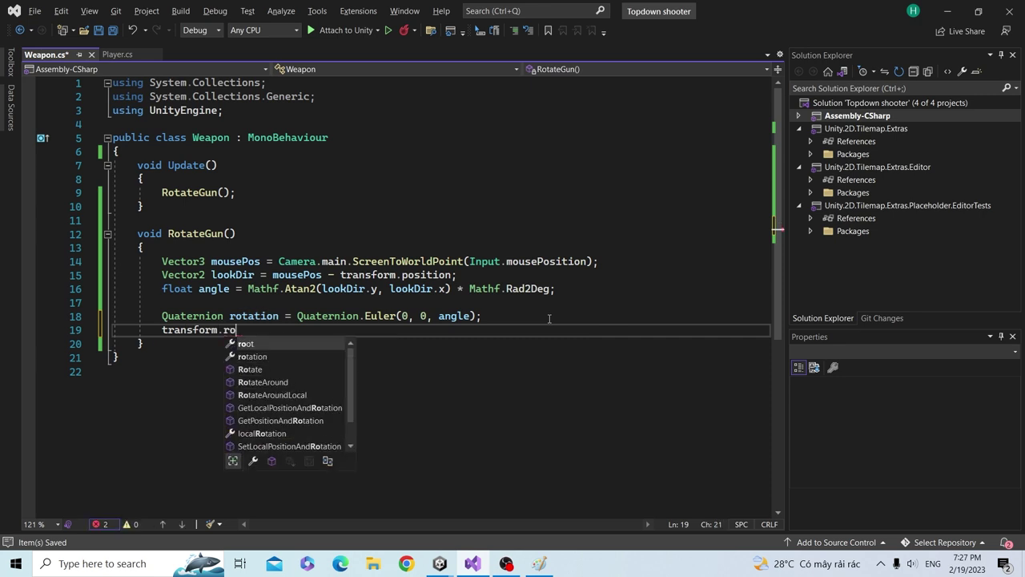
type(" = ")
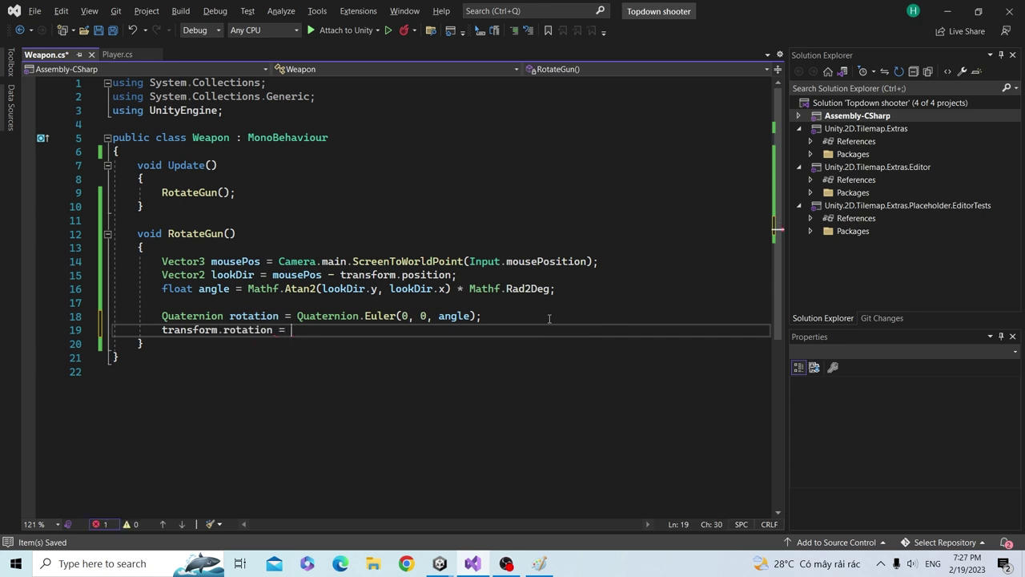
type("rotation;")
key("ctrl+s")
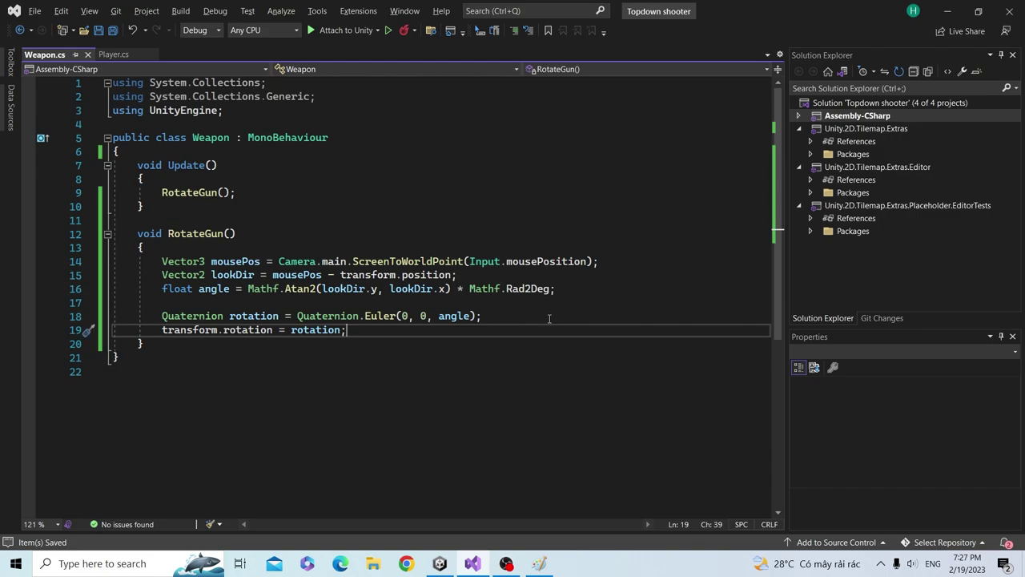
key("alt+Tab")
key("ctrl+p")
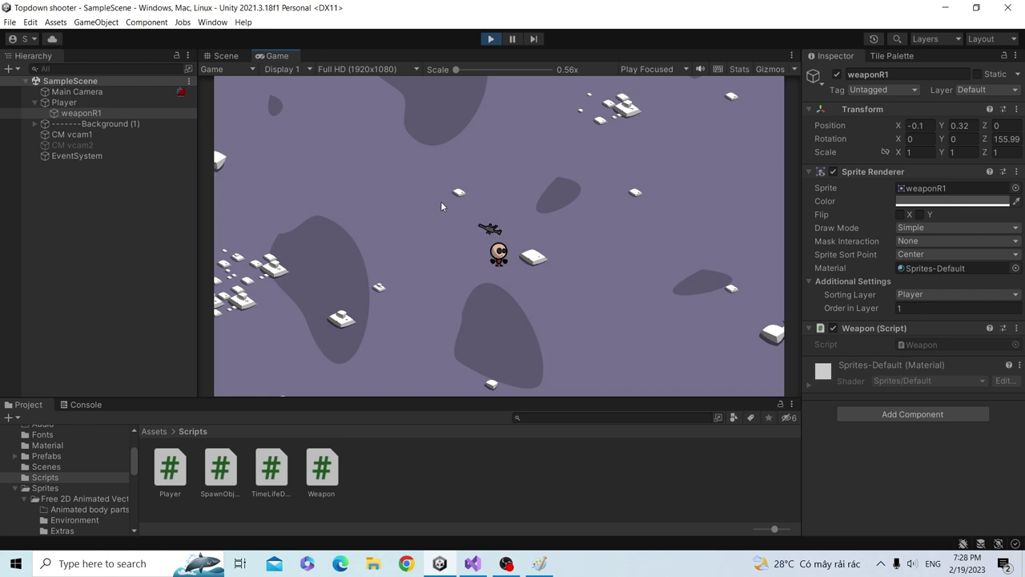
- While playing, set weaponR1's Scale Y to -1 to flip the gun, then stop the game
left_click(963, 153)
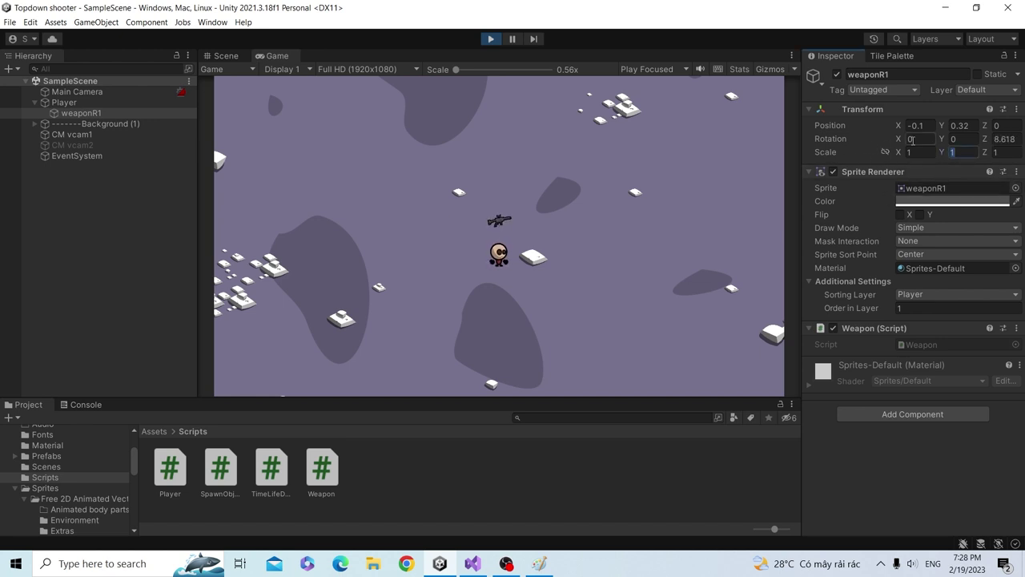
type("-1")
key("Return")
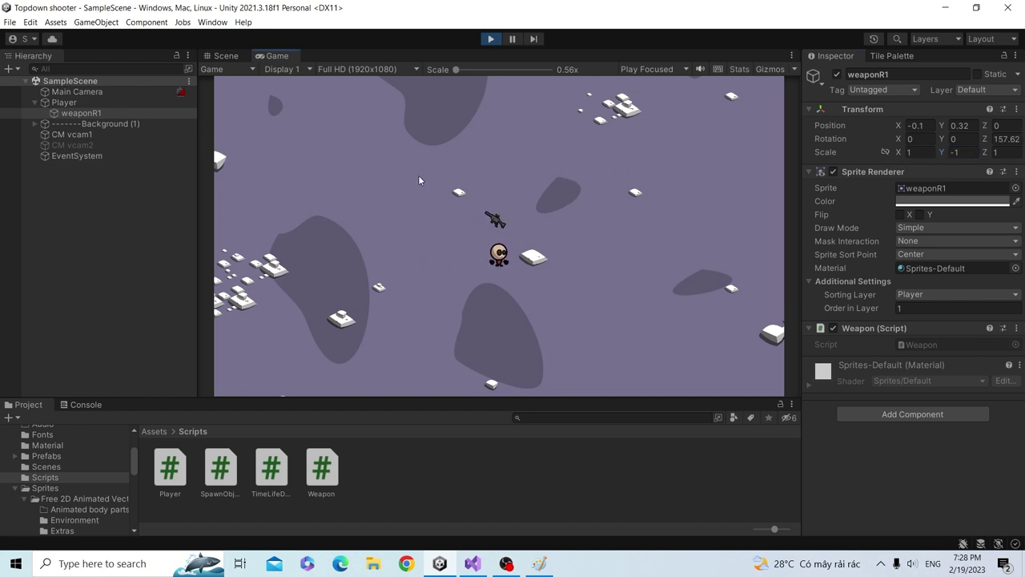
key("ctrl+p")
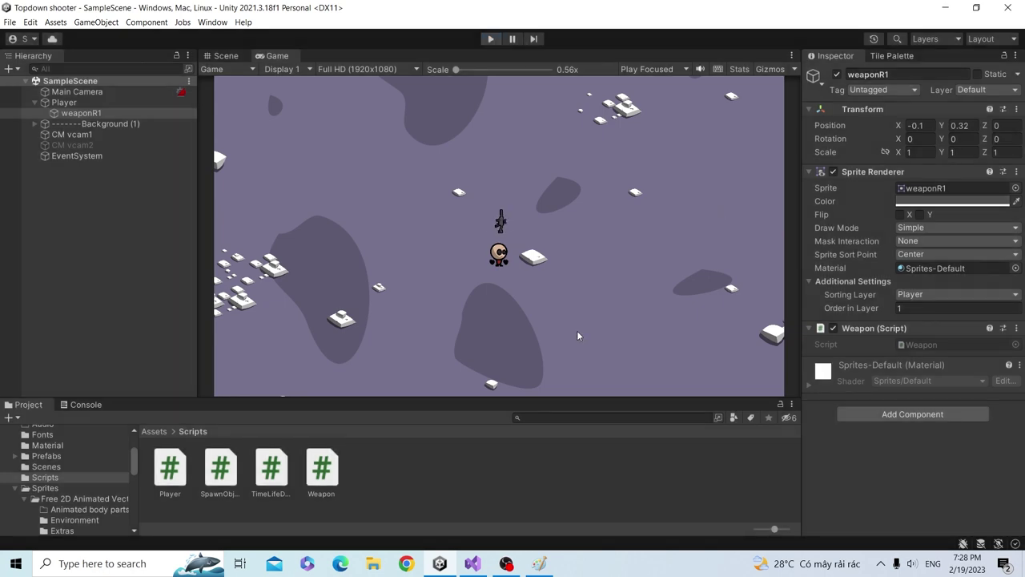
key("alt+Tab")
- Write 'if (transform.eulerAngles.z > 90 && transform.eulerAngles.z < 270)' in RotateGun
type("if")
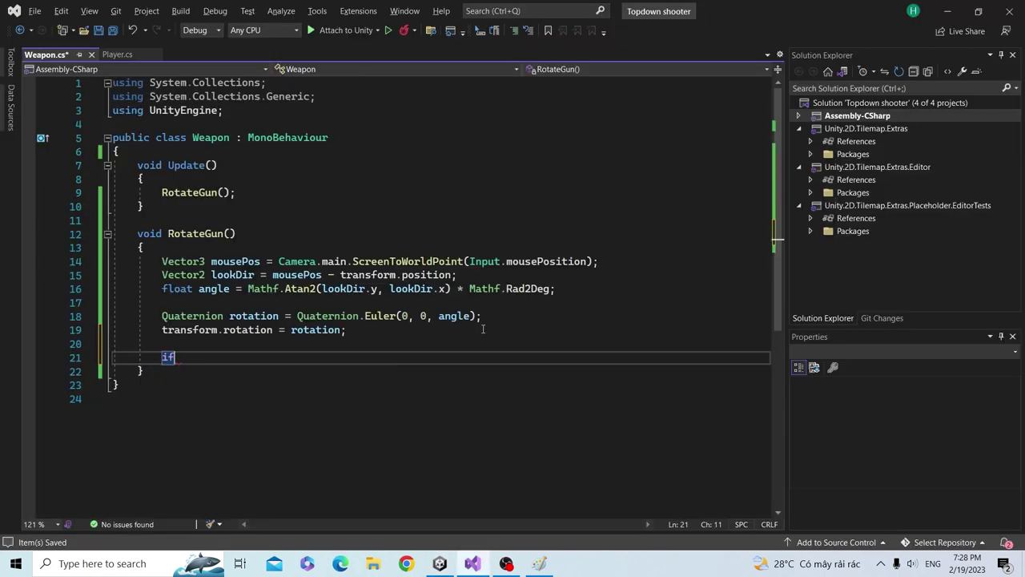
type(" (transform.")
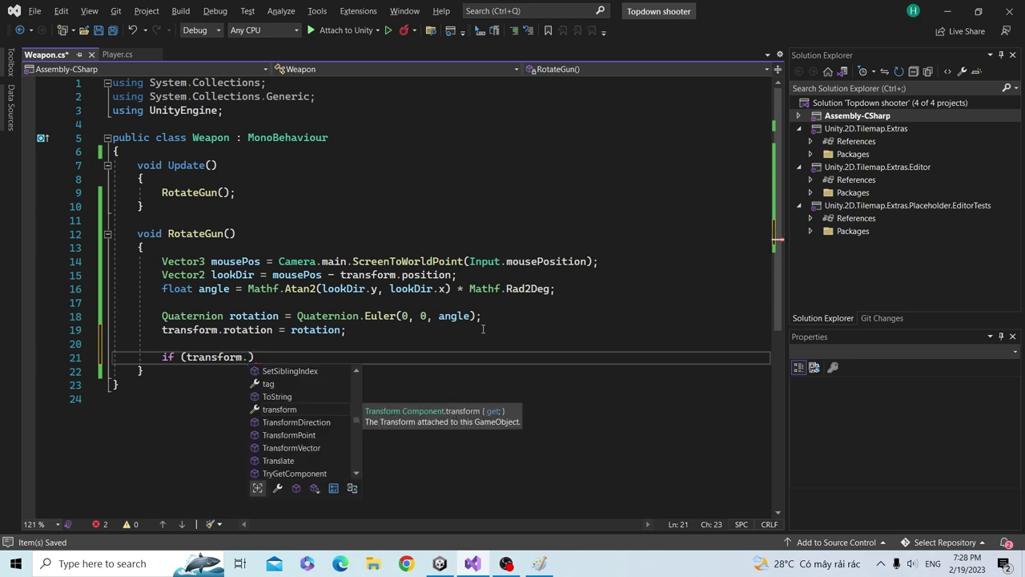
type("e")
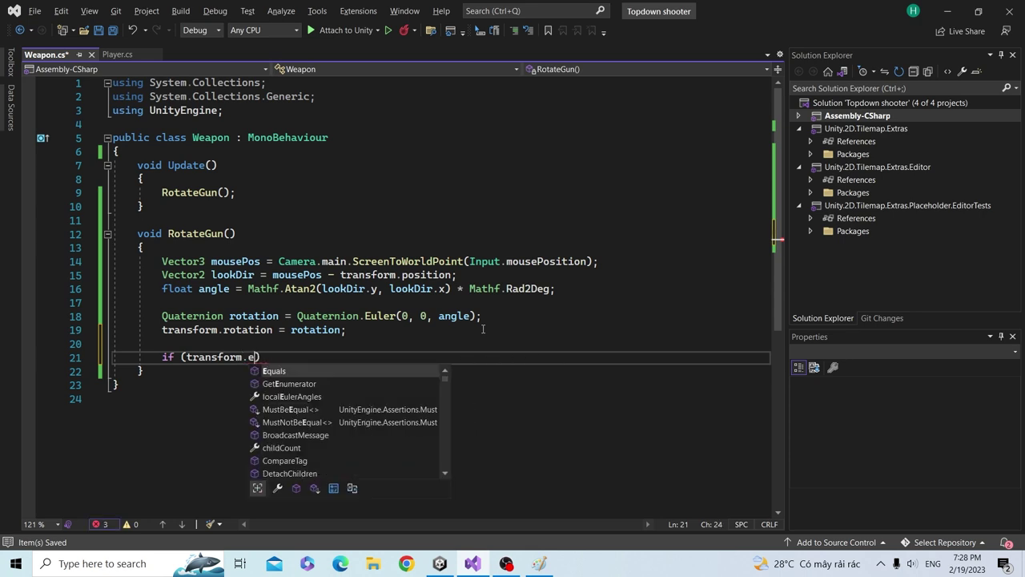
key("Down")
key("Down")
key("Down")
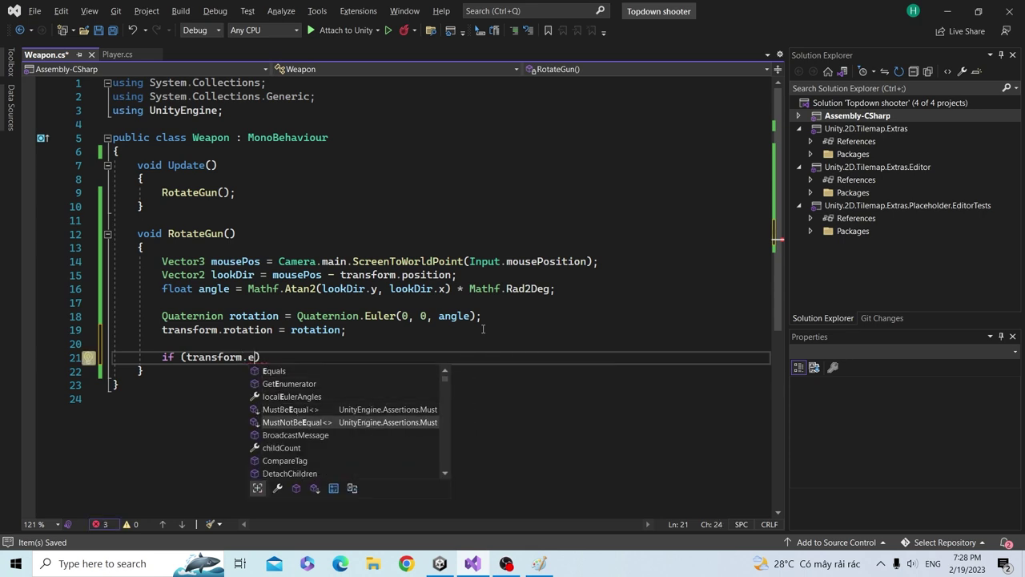
key("Down")
key("Down")
key("Up")
key("Up")
key("Up")
key("Up")
key("BackSpace")
key("BackSpace")
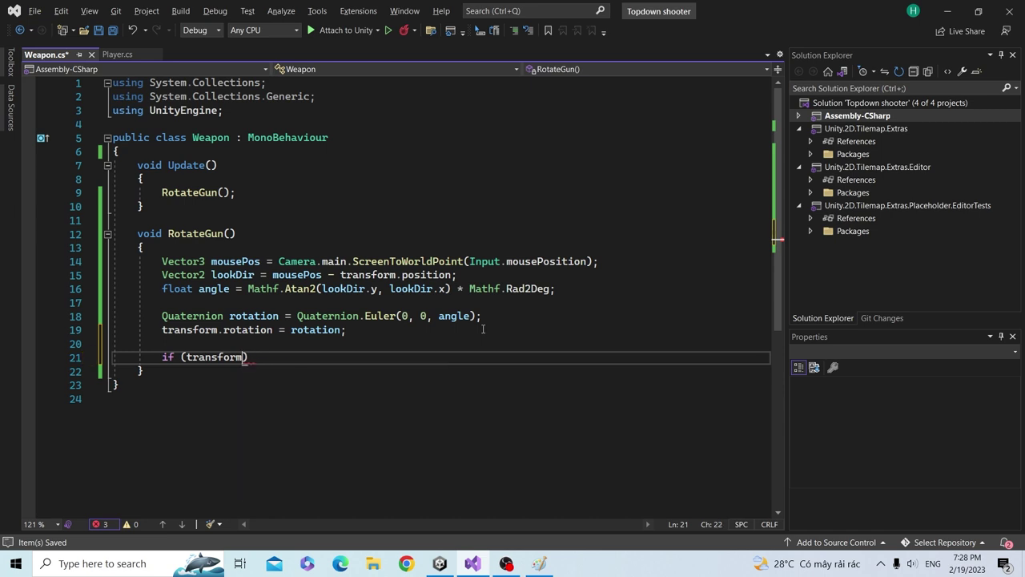
key("BackSpace")
type(".")
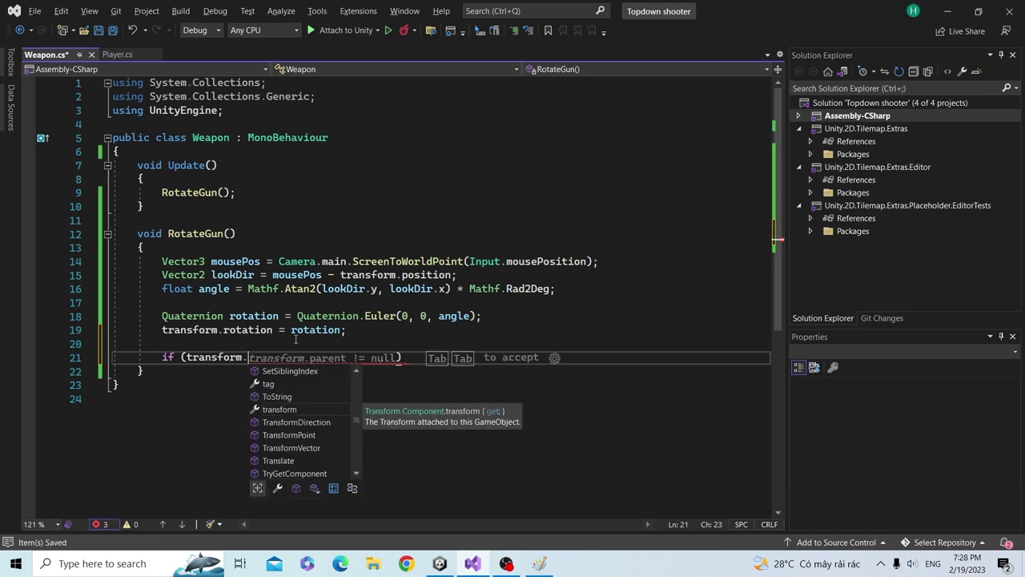
type("eu")
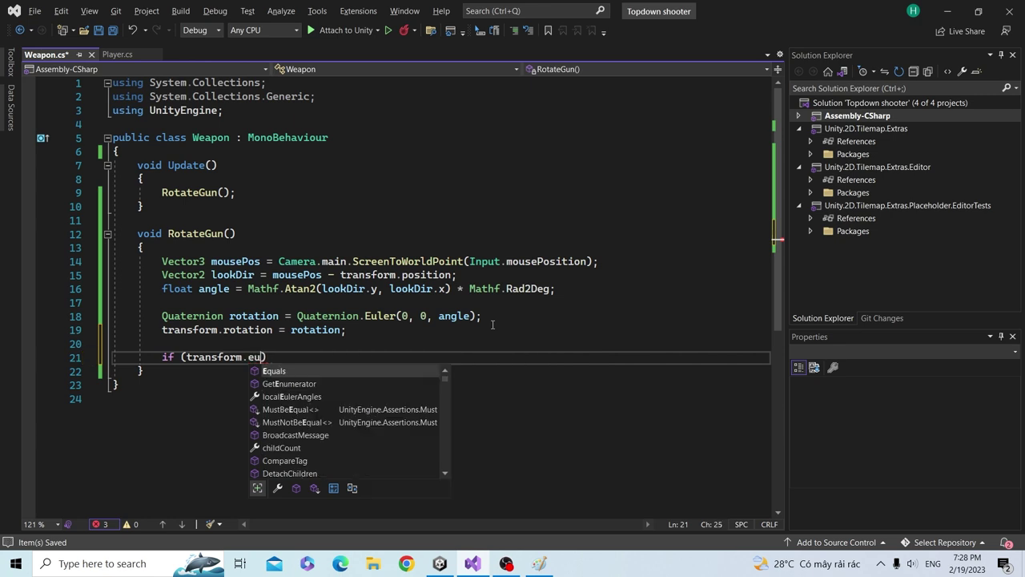
type("lerAngles.")
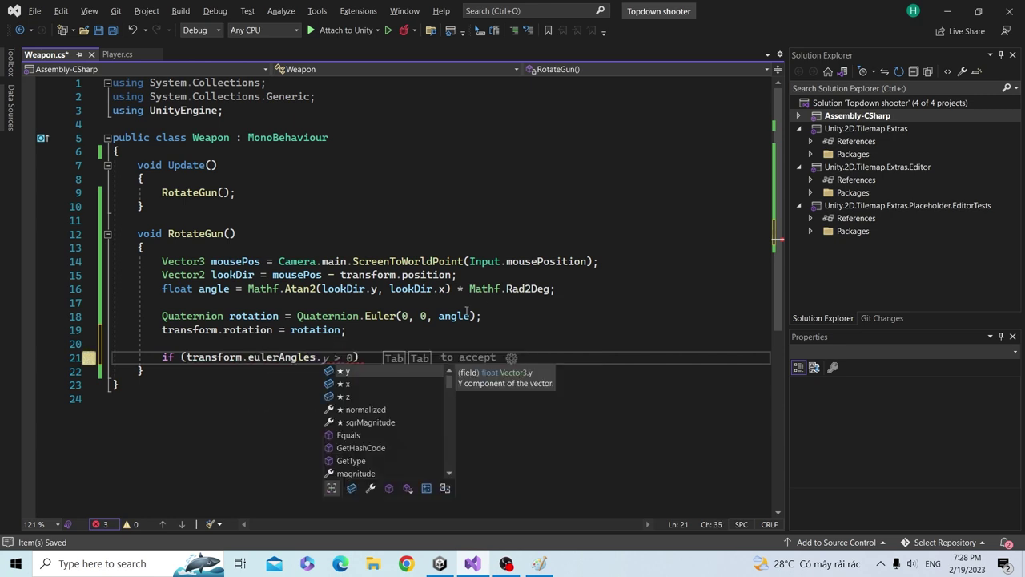
type("z >")
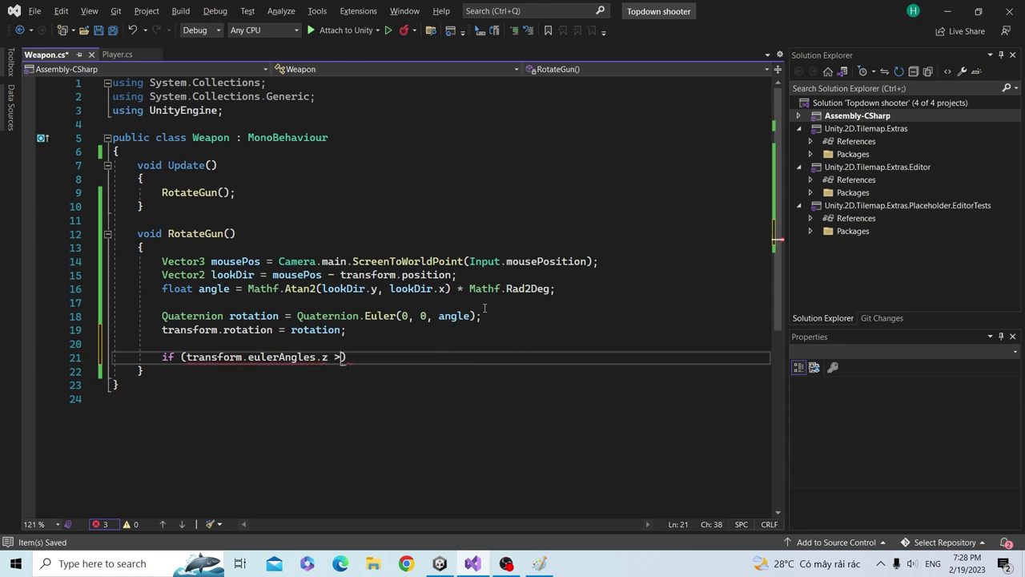
type(" 90 && ")
type("transform.")
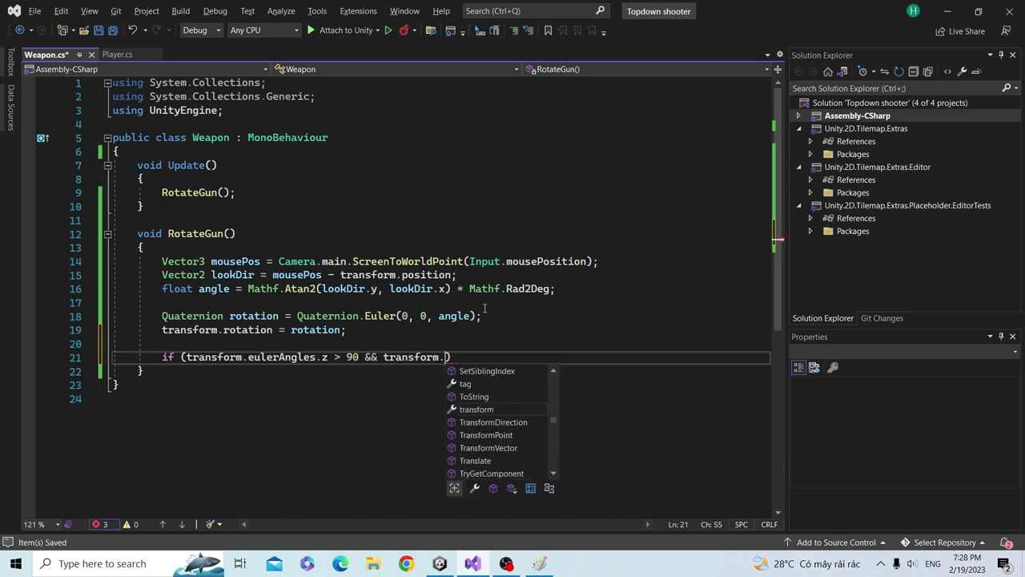
type("eulerAngles.z < ")
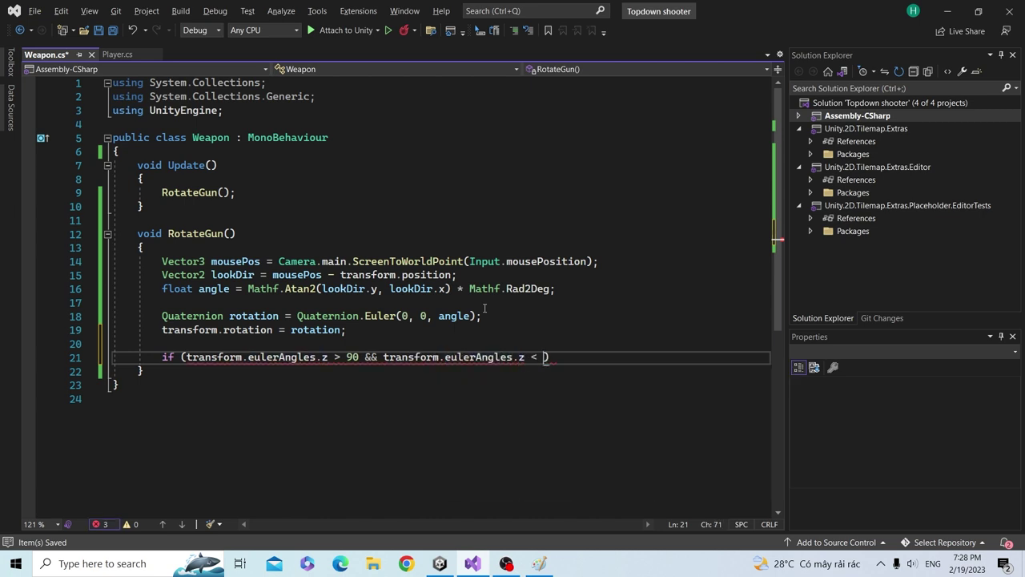
type("270")
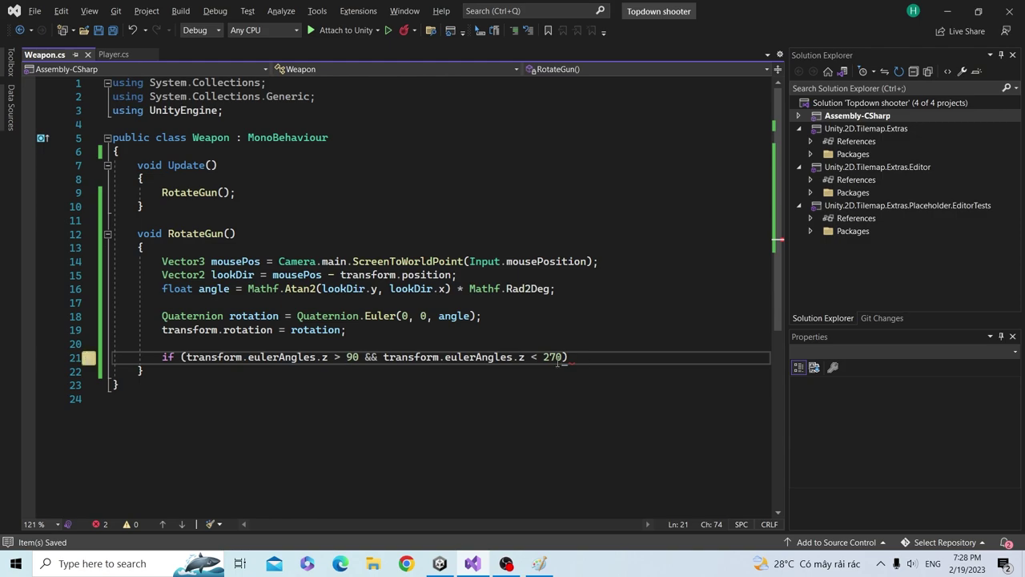
- In Paint, draw crossing axes labelled 0 and 270, plus an arc over the left half from 90 to 270
left_click(551, 560)
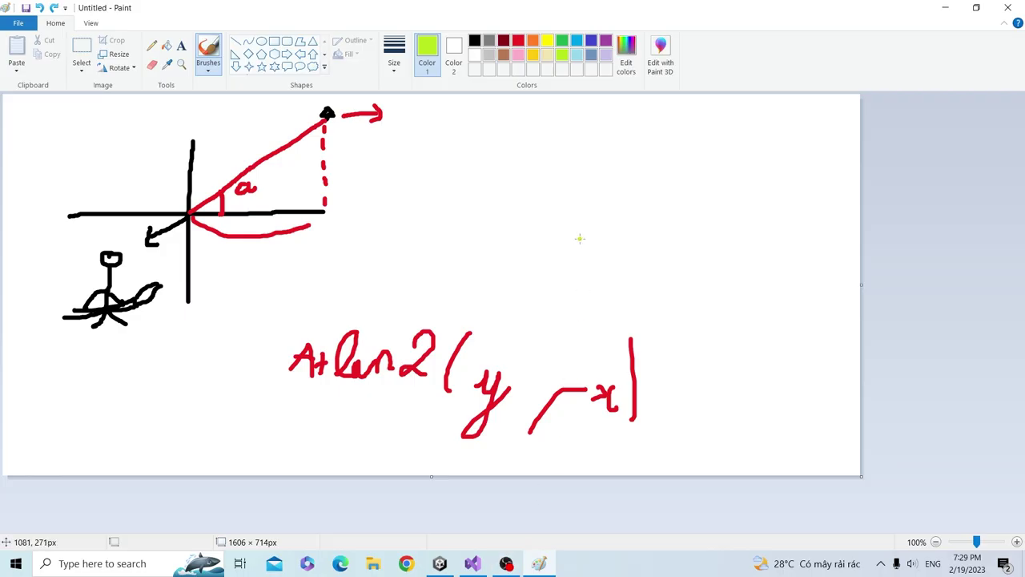
left_click_drag(577, 124, 581, 302)
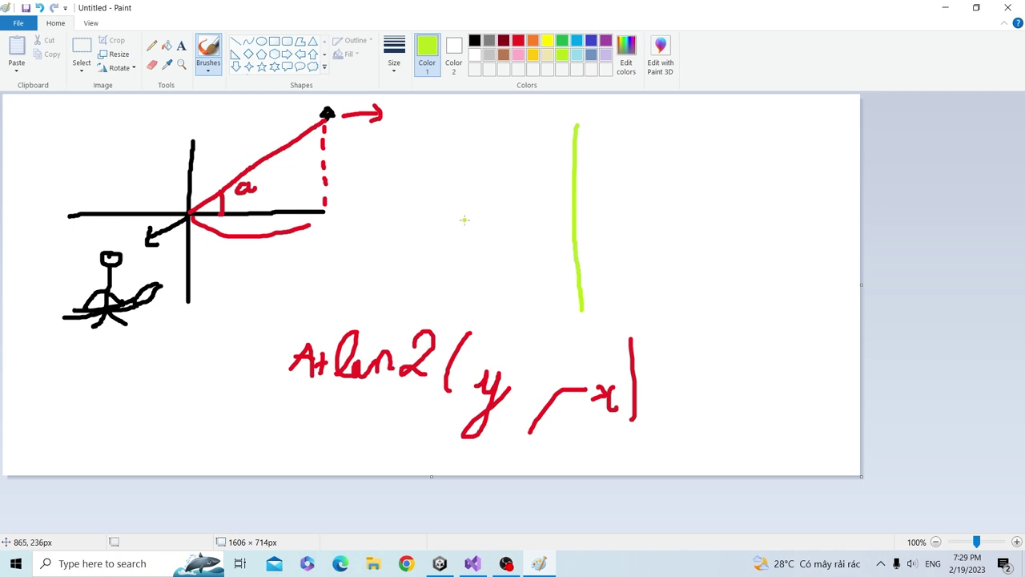
left_click_drag(464, 219, 653, 217)
left_click_drag(722, 237, 738, 250)
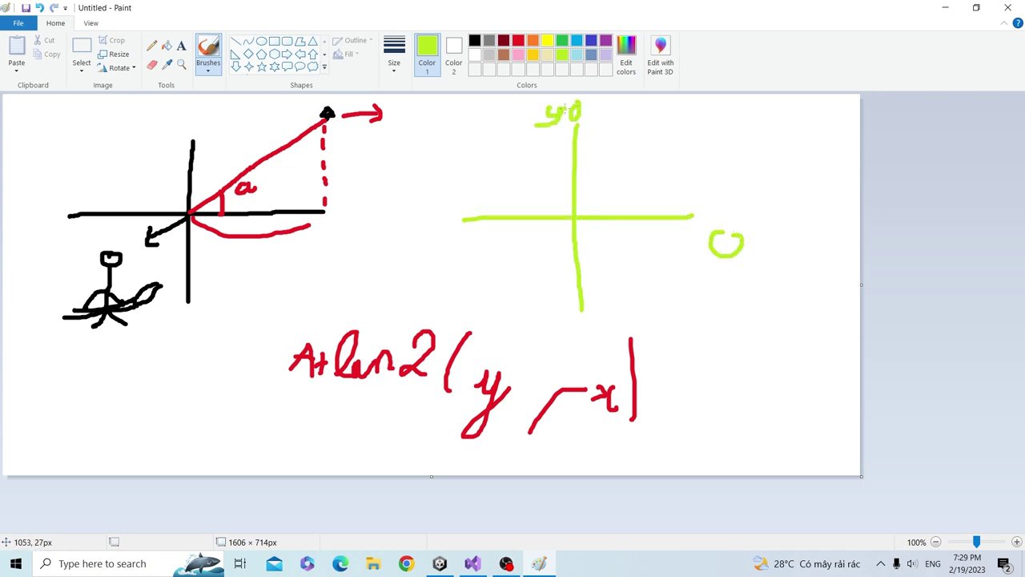
left_click_drag(547, 324, 551, 338)
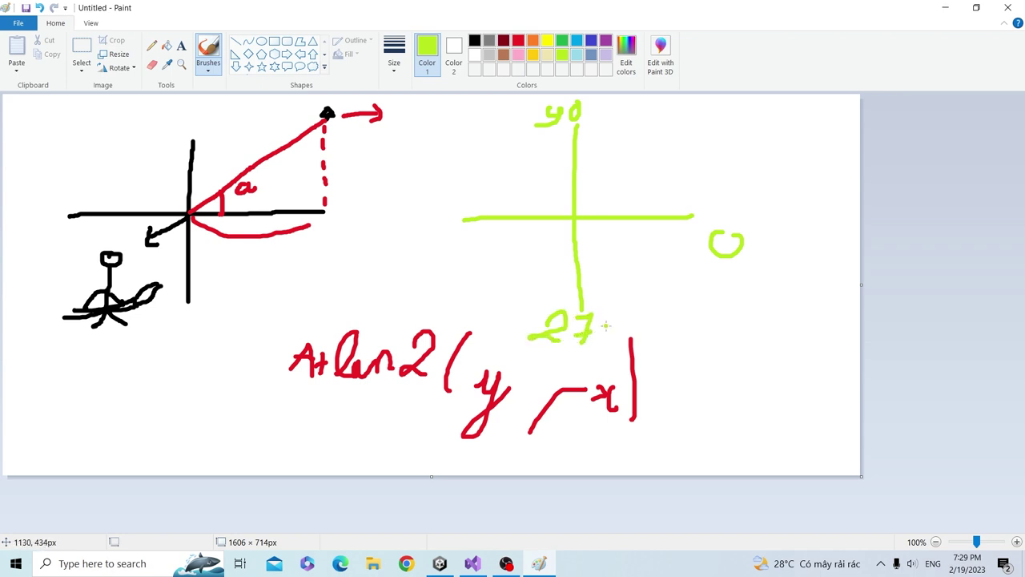
left_click_drag(607, 319, 617, 316)
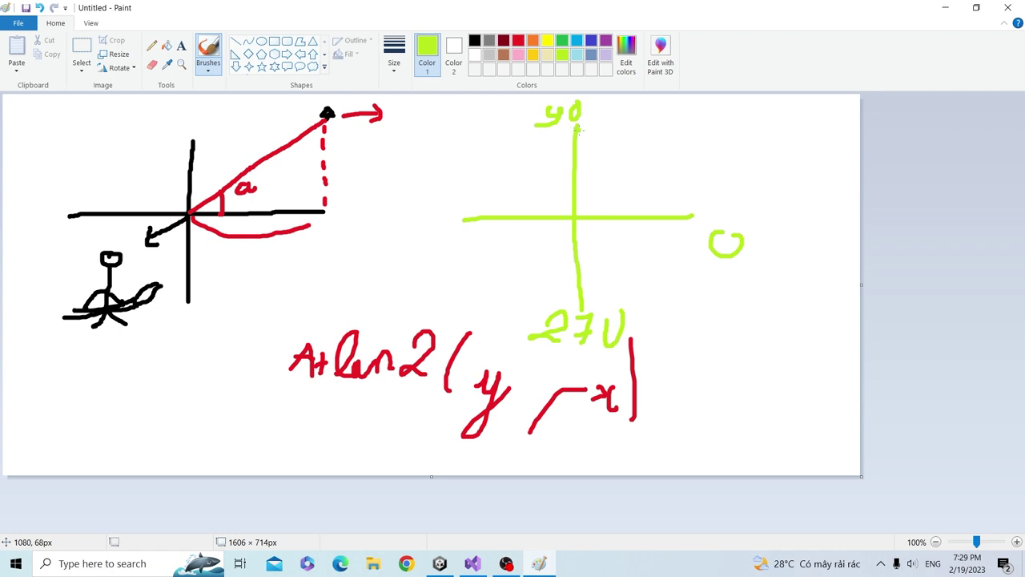
left_click_drag(576, 130, 537, 297)
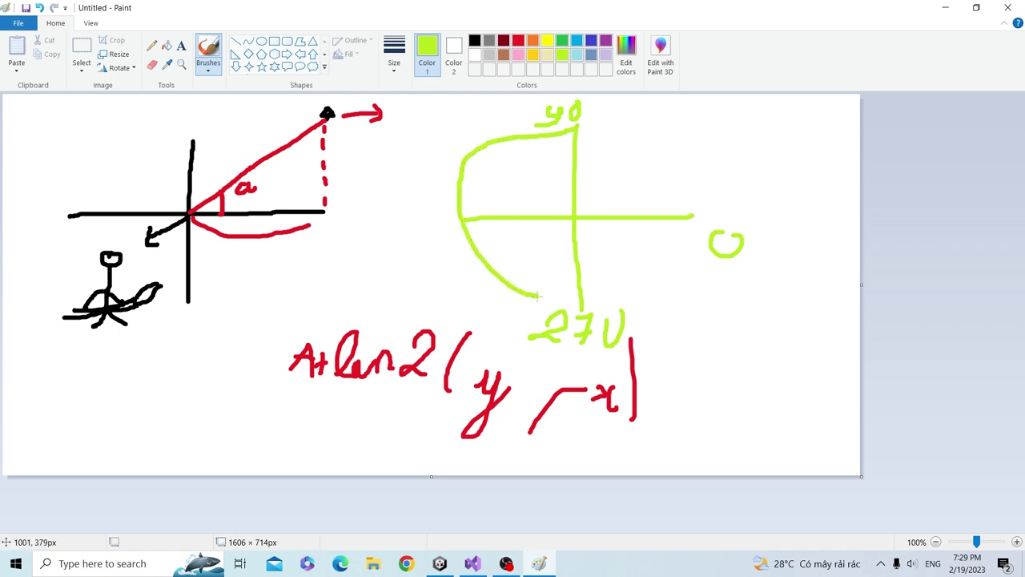
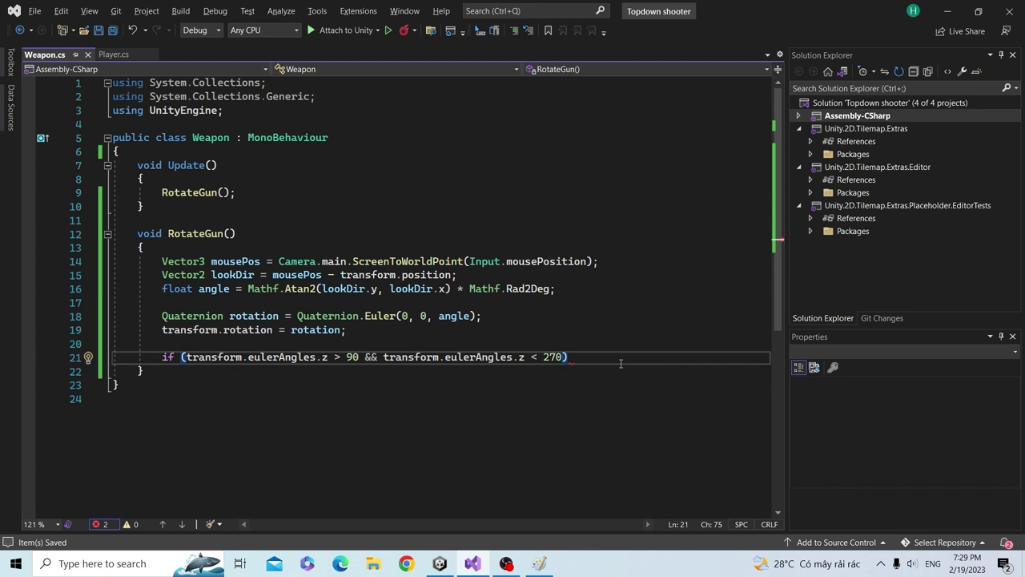
- Under the rotation if, set transform.localScale = new Vector3(1, -1, 0) and save Weapon.cs
type(" transform.lo")
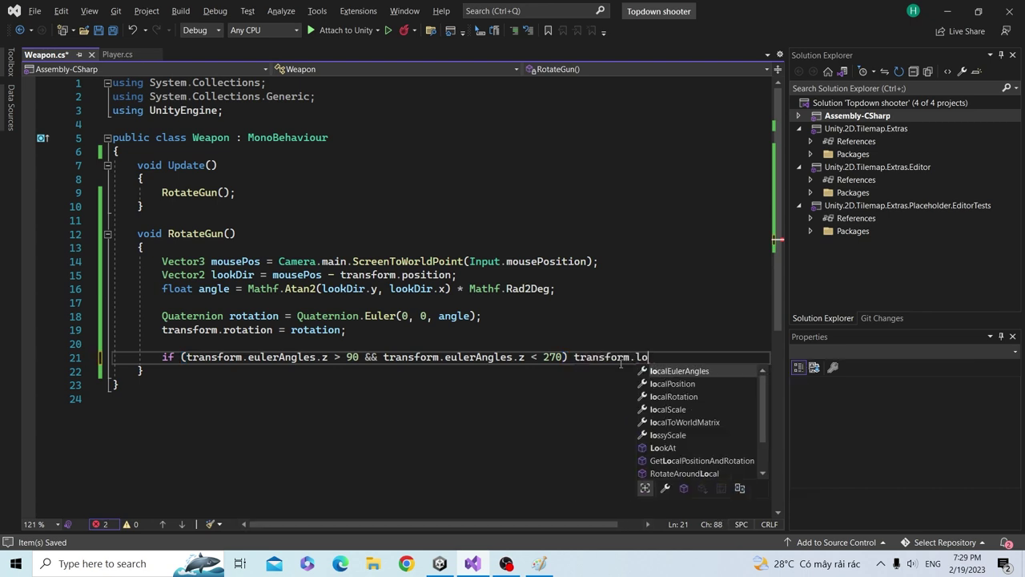
key("Down")
key("Down")
key("Down")
key("Tab")
type("new ")
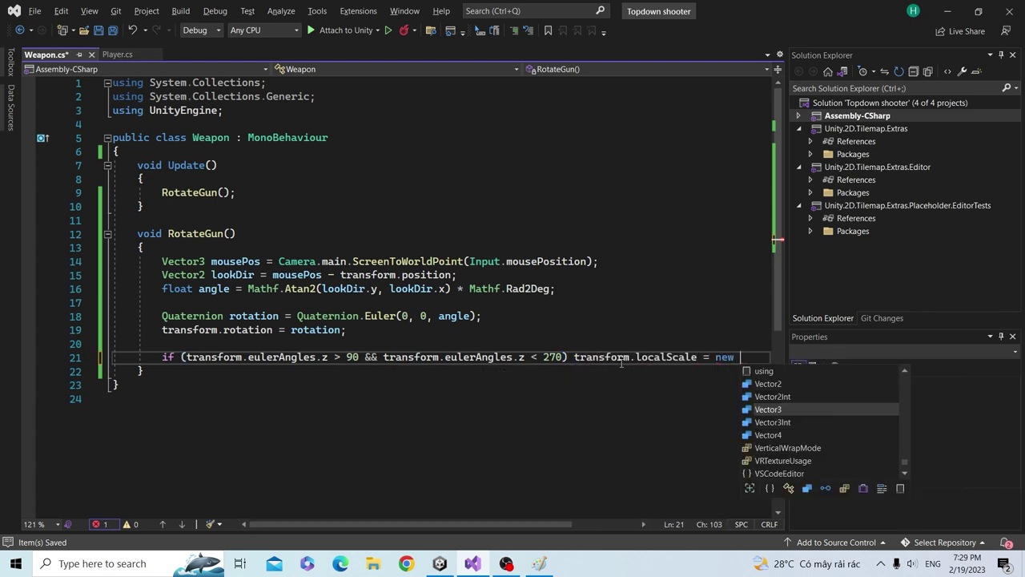
type("Vect")
key("Tab")
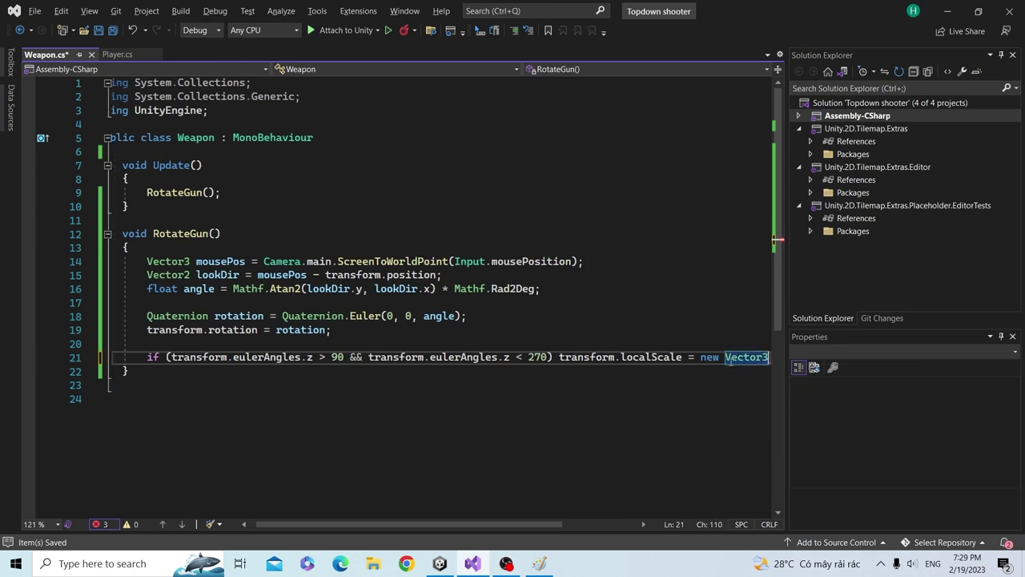
left_click(560, 357)
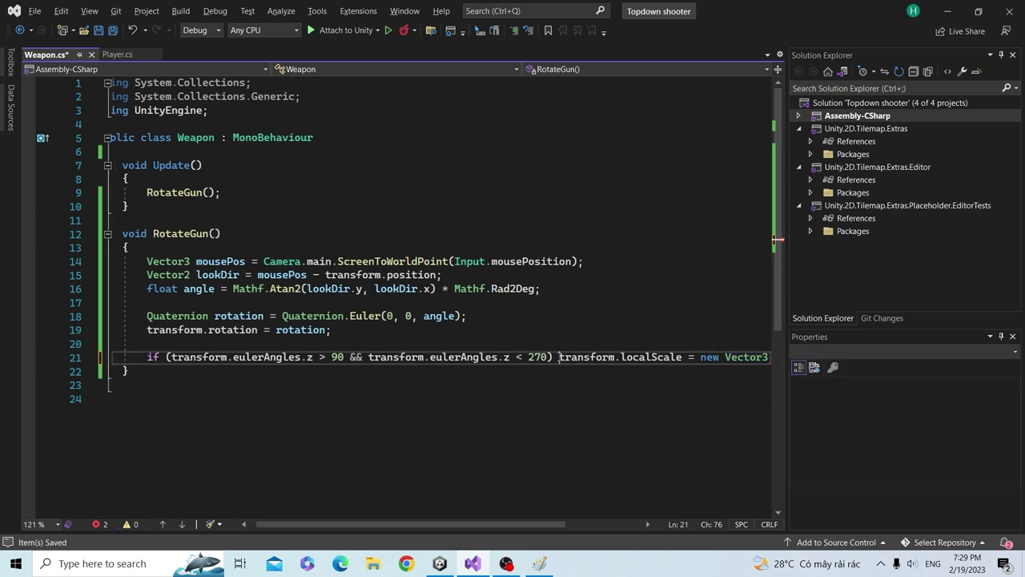
key("Return")
left_click(410, 366)
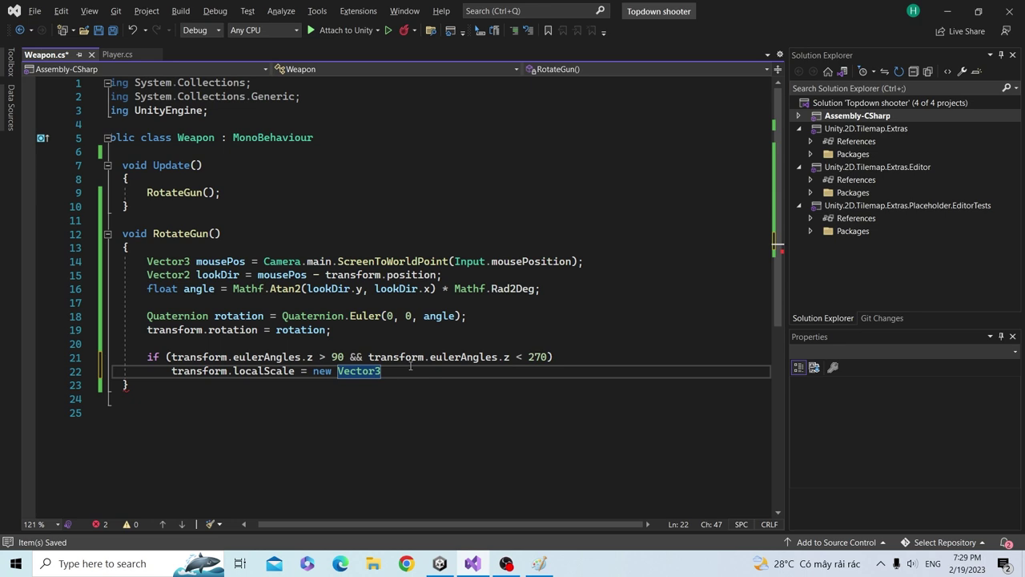
type("(0, 1, 0")
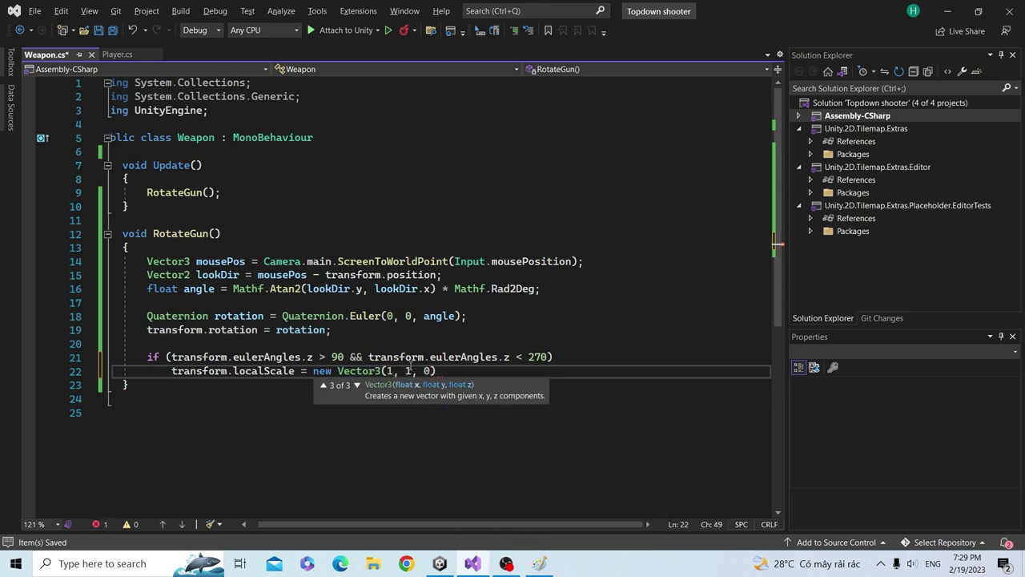
left_click(410, 370)
type("-")
key("End")
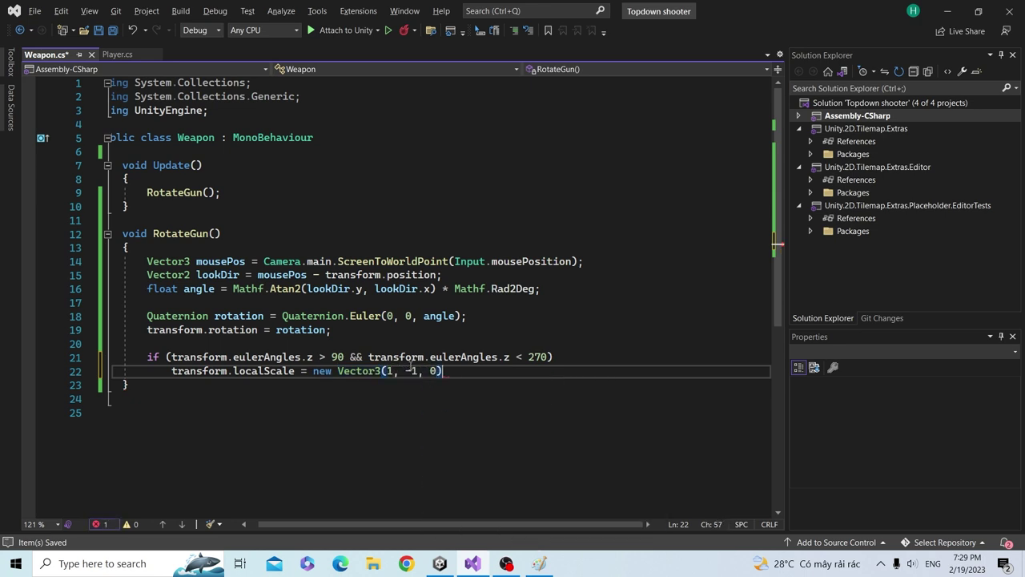
type(";")
key("ctrl+s")
- Add an else branch setting localScale to new Vector3(1, 1, 0), then save and return to Unity
left_click(237, 381)
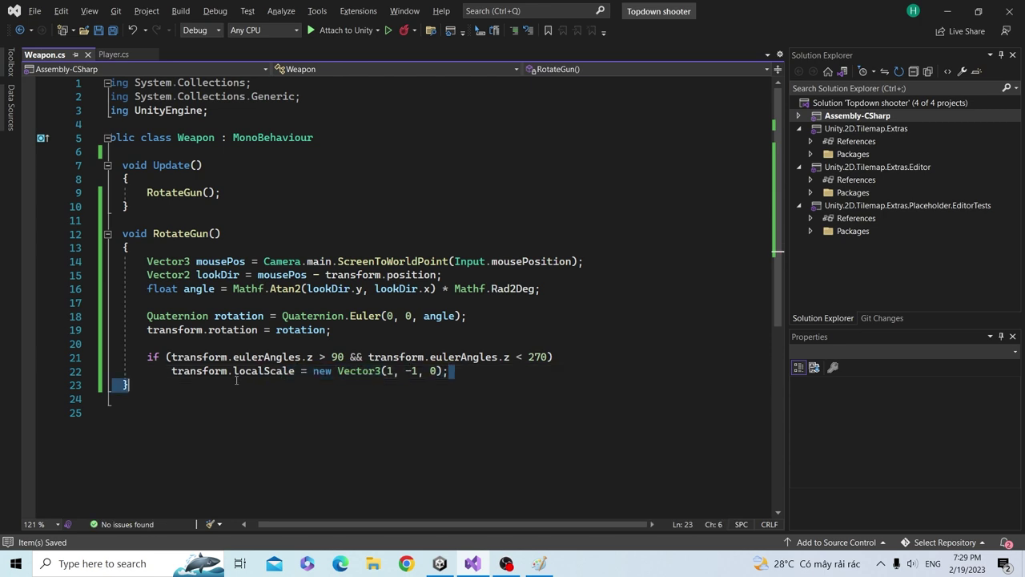
key("Up")
key("End")
key("shift+Home")
key("ctrl+c")
left_click(523, 376)
key("Return")
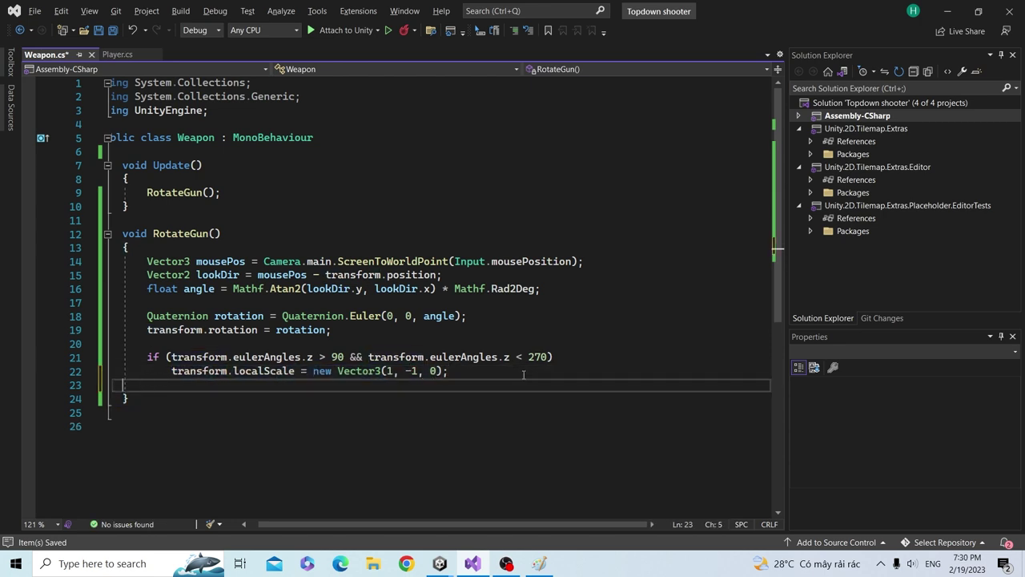
type("else")
key("Return")
key("ctrl+v")
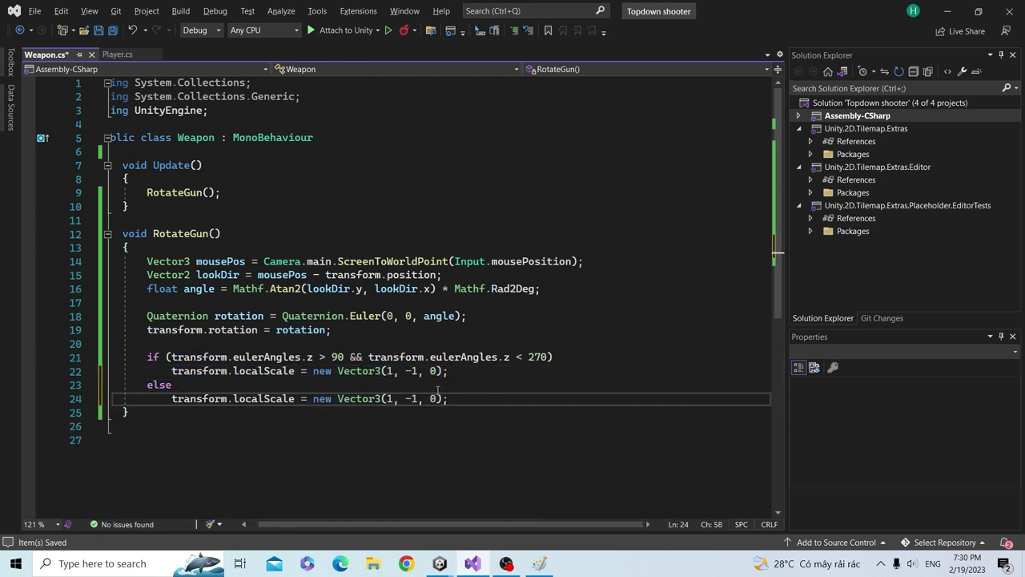
left_click(413, 397)
key("BackSpace")
key("ctrl+s")
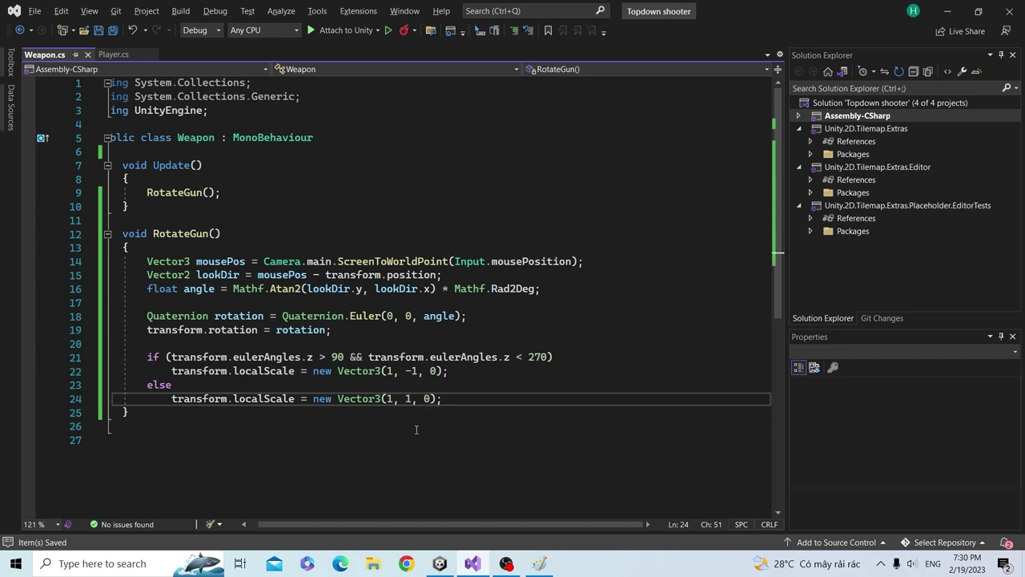
left_click(439, 563)
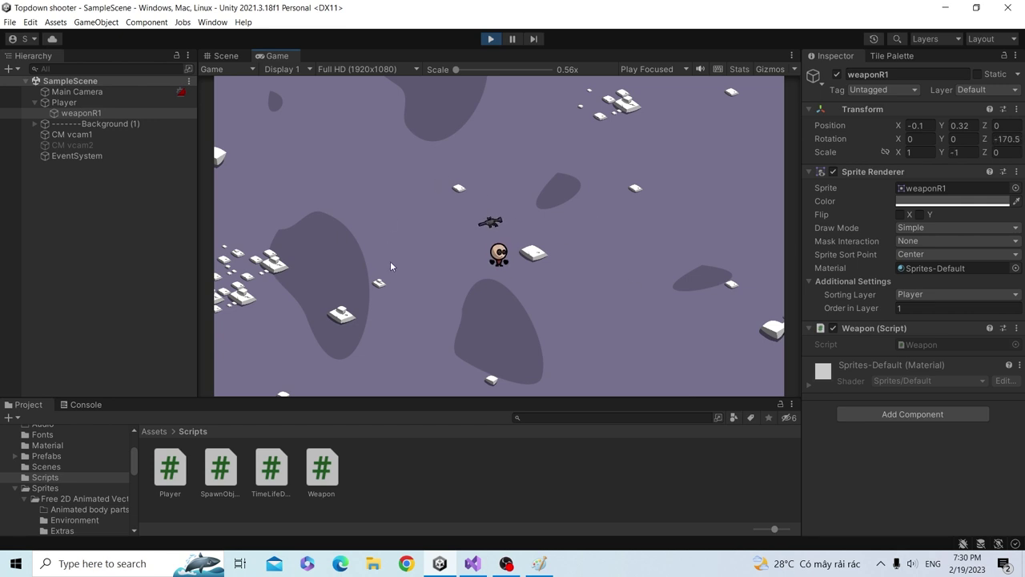
key("a")
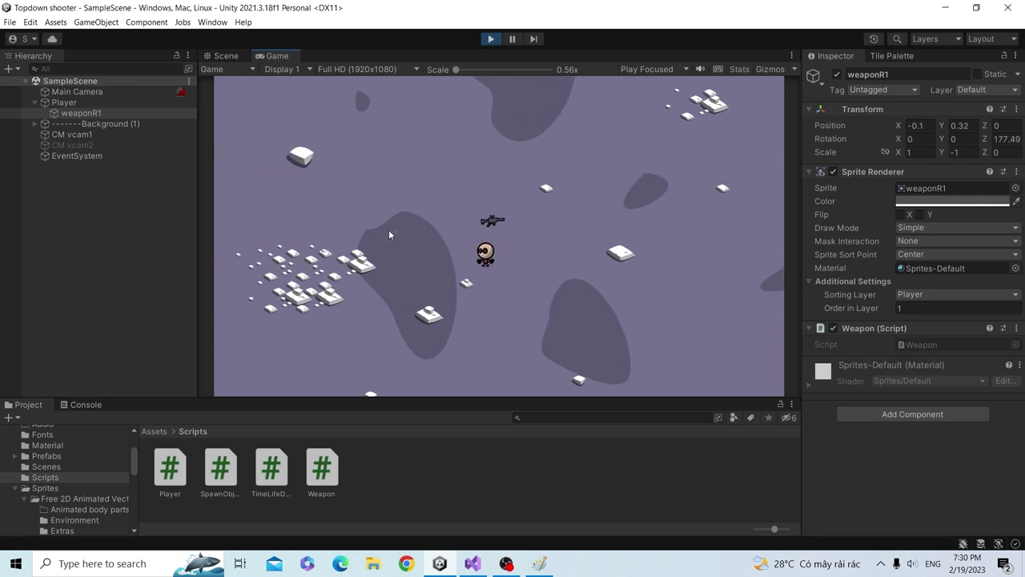
key("d")
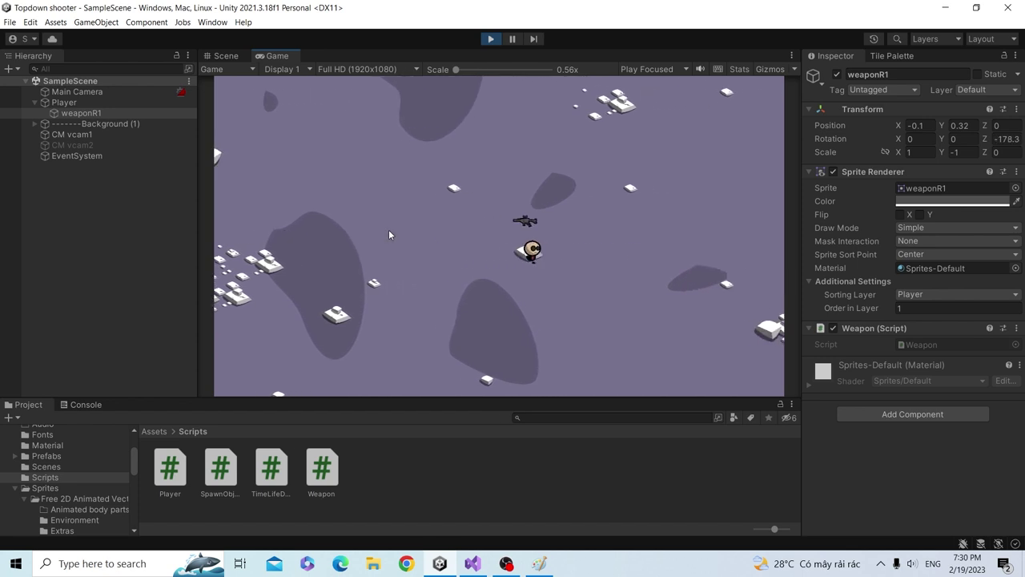
key("a")
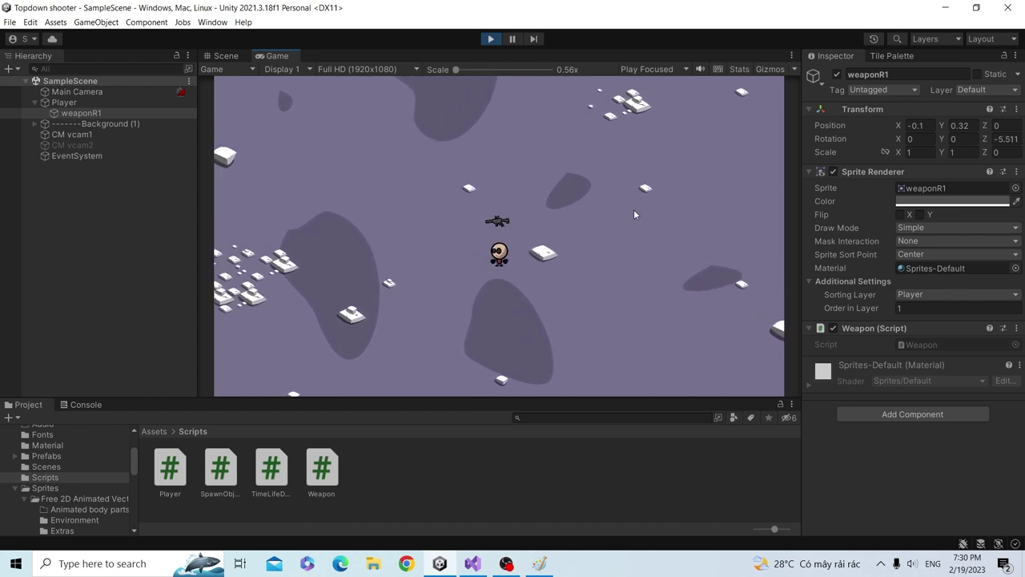
key("d")
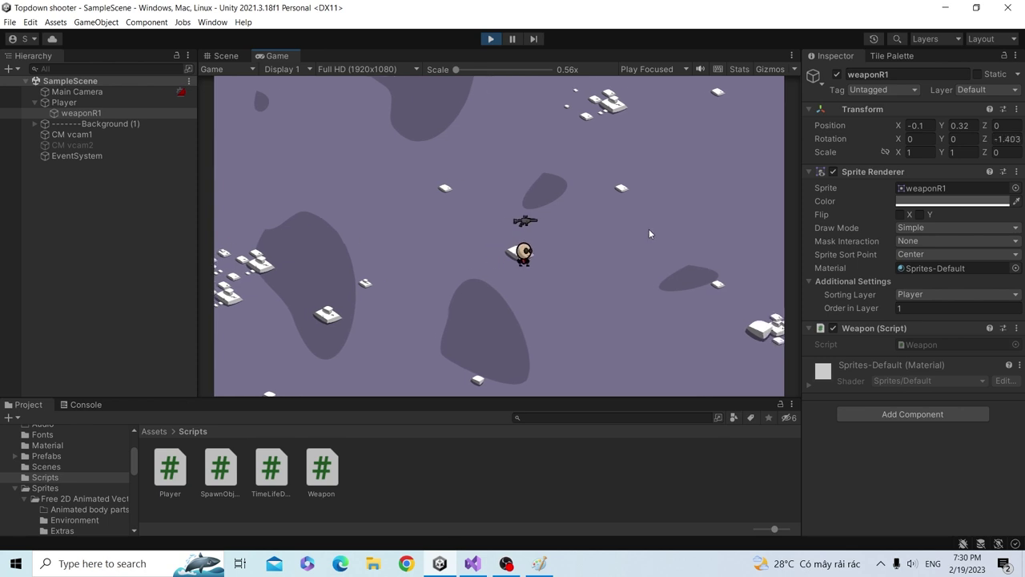
key("d")
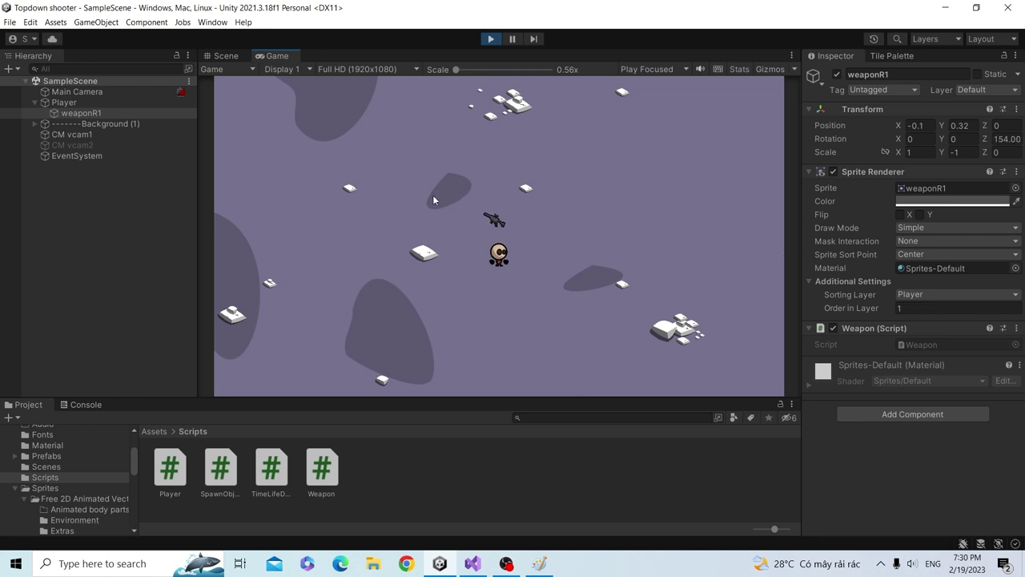
key("a")
key("a")
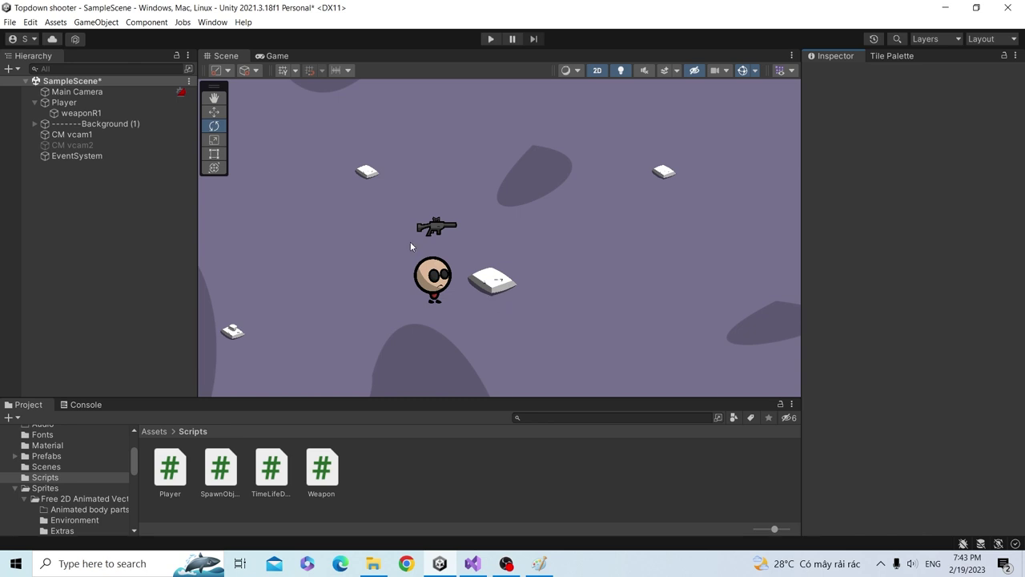
- Set Player's X scale to -1 and add an empty child object named Character
left_click(128, 103)
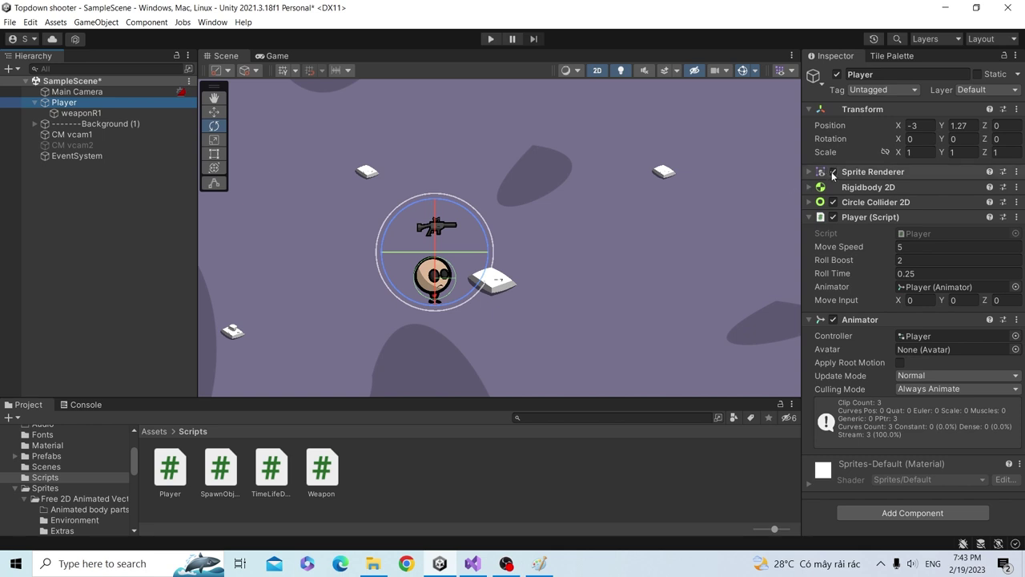
left_click(922, 150)
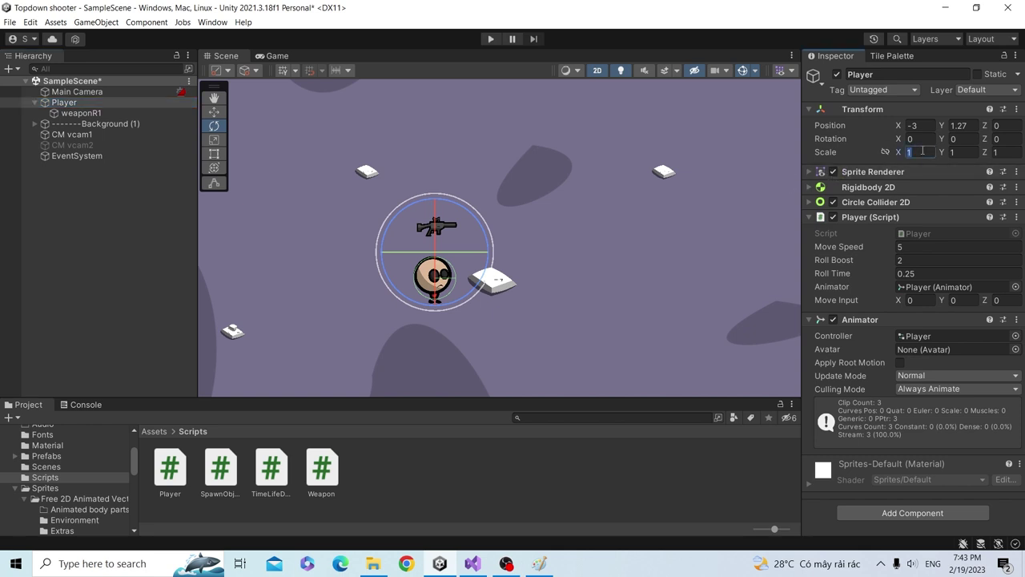
type("-1")
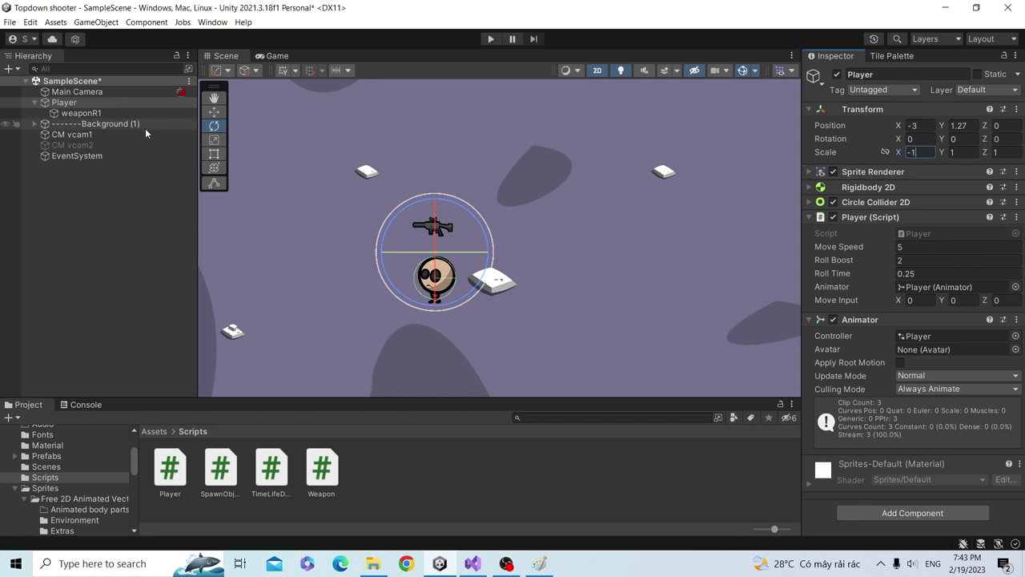
right_click(67, 103)
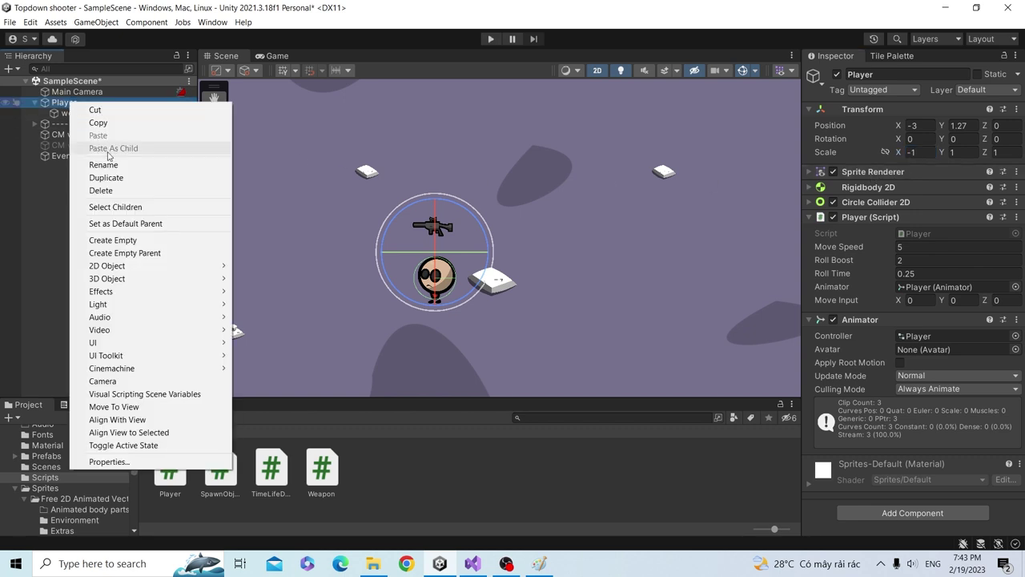
left_click(136, 238)
type("Character")
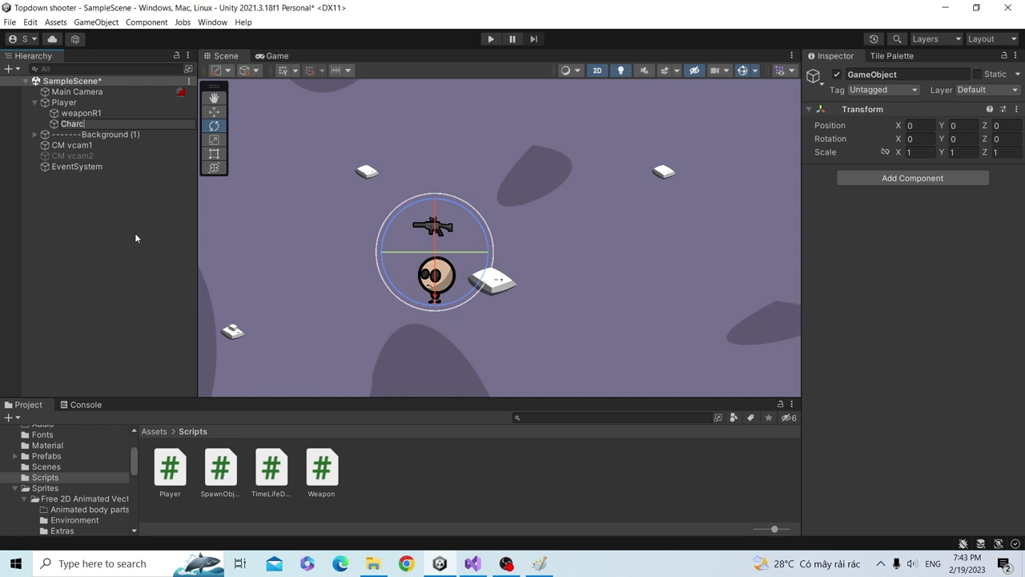
key("Return")
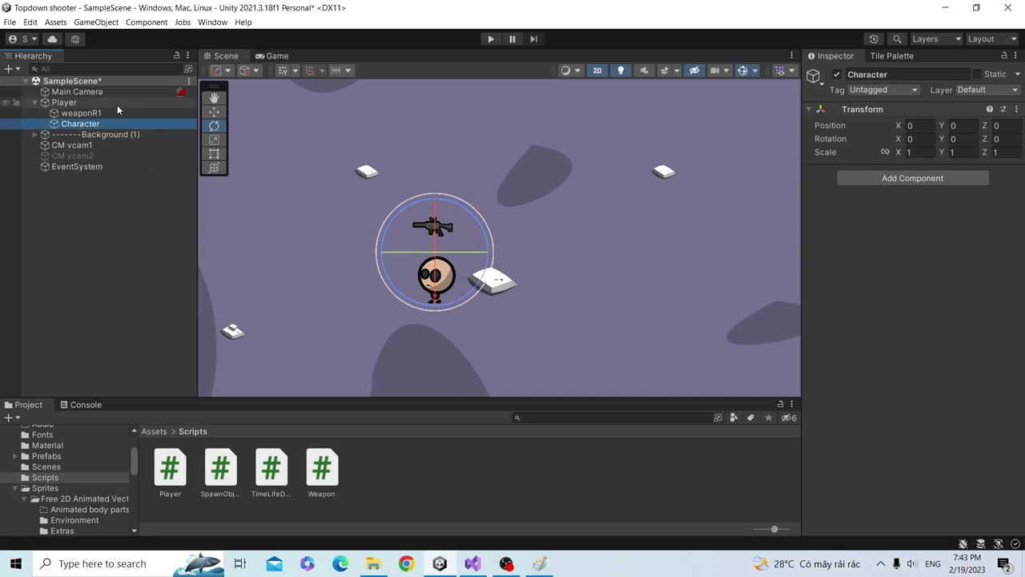
- Move the Sprite Renderer from Player onto Character, pasted as a new component
left_click(112, 103)
left_click(1016, 175)
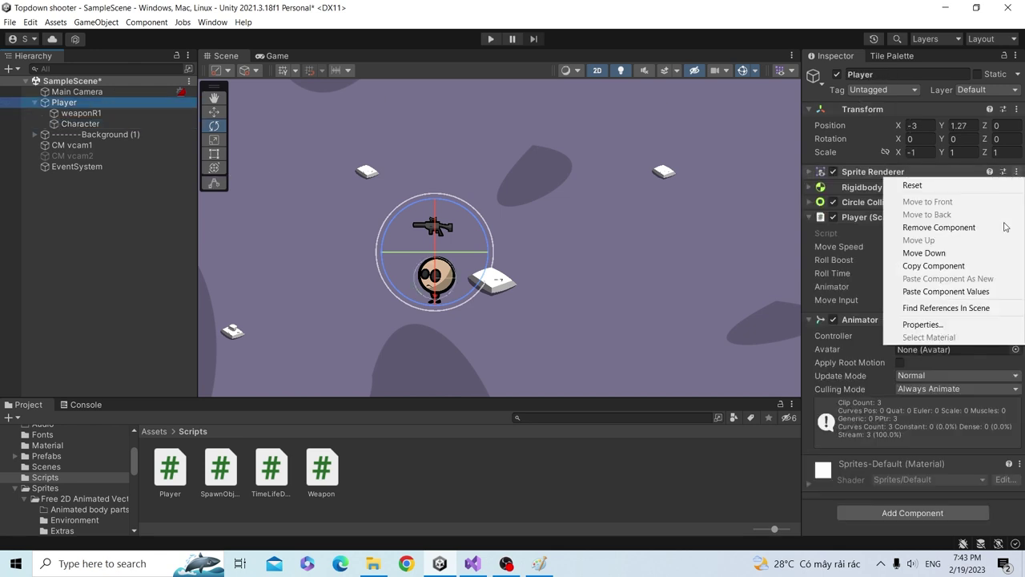
left_click(972, 266)
left_click(1017, 175)
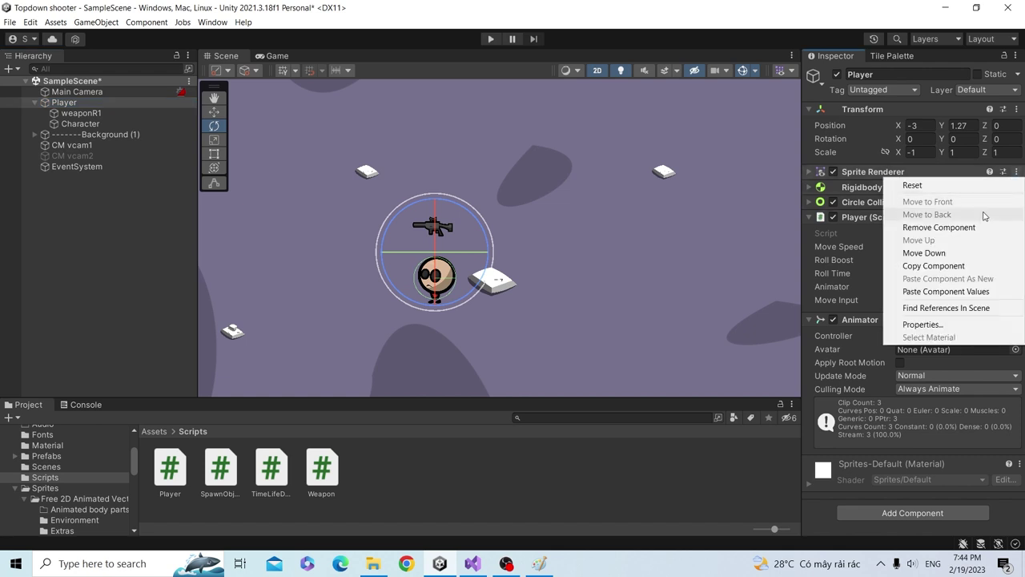
left_click(941, 226)
left_click(80, 123)
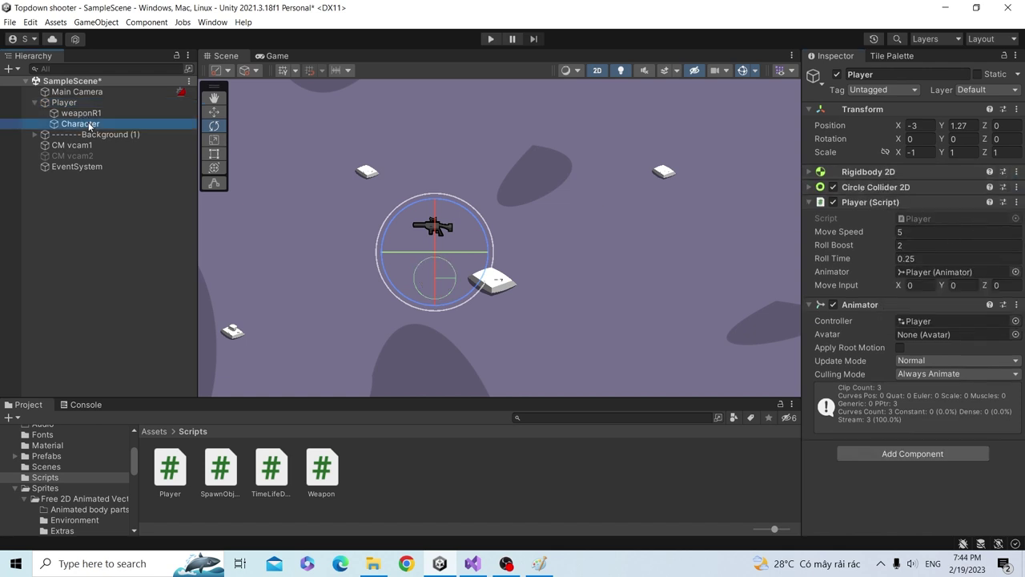
left_click(1016, 109)
mouse_move(950, 215)
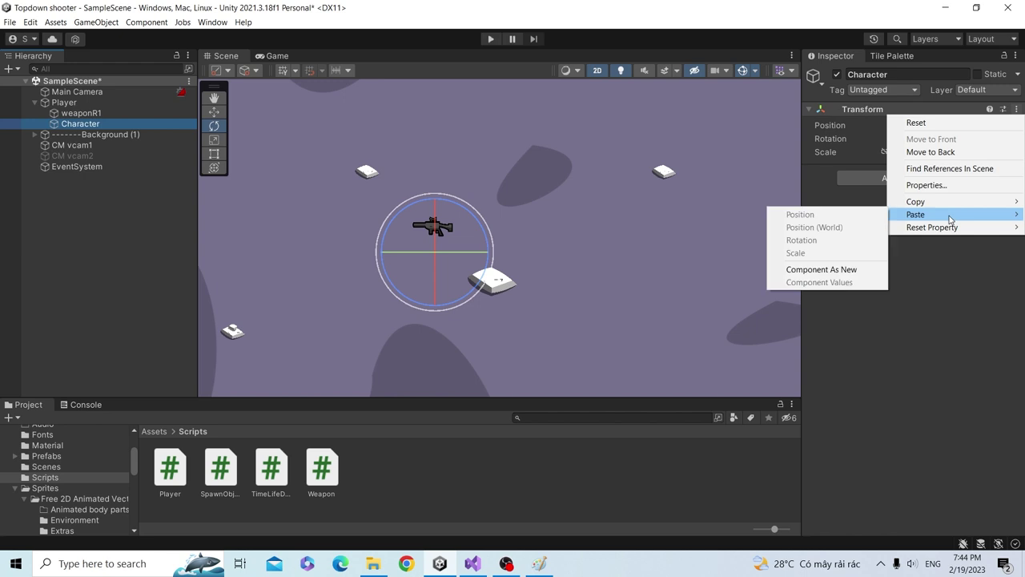
left_click(830, 271)
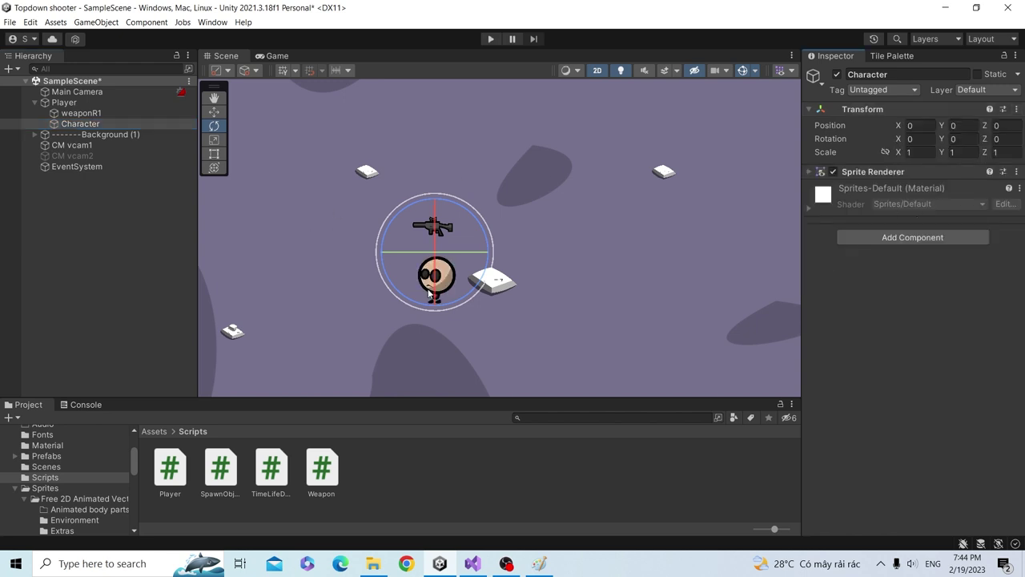
left_click(64, 104)
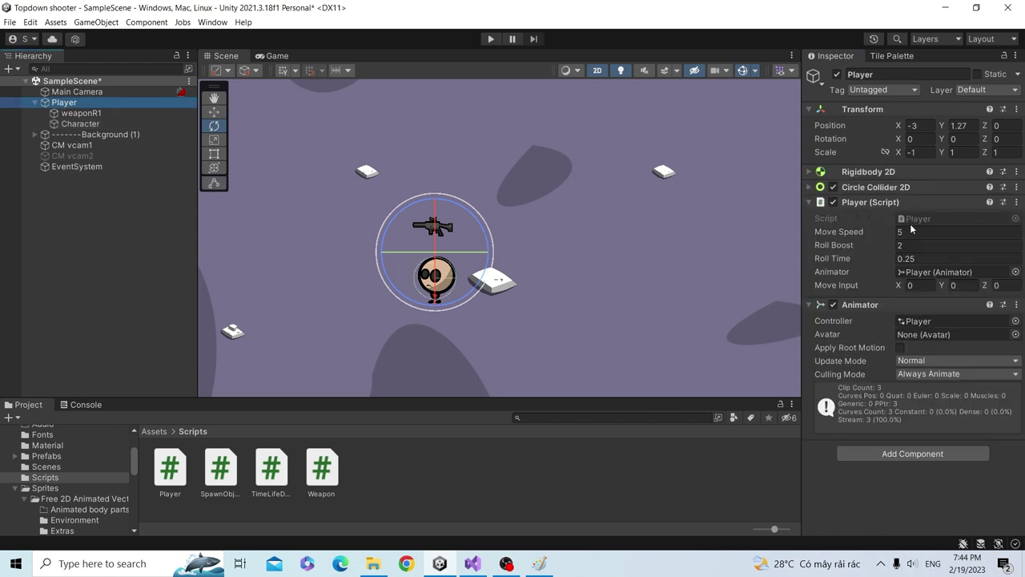
- In Player.cs, add the field 'public SpriteRenderer characterSR;' below the animator field and save
double_click(950, 217)
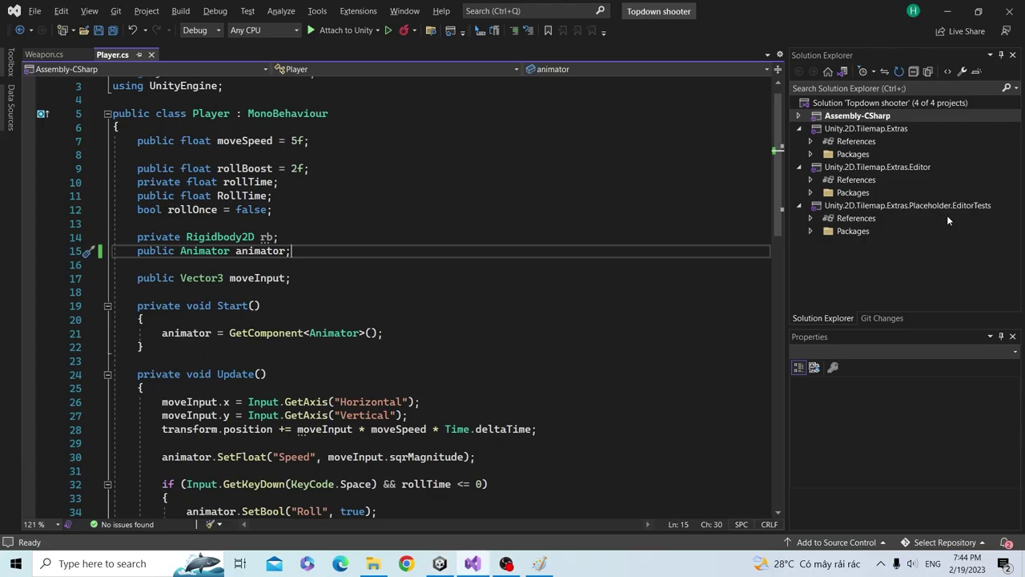
scroll(376, 271, "down", 1)
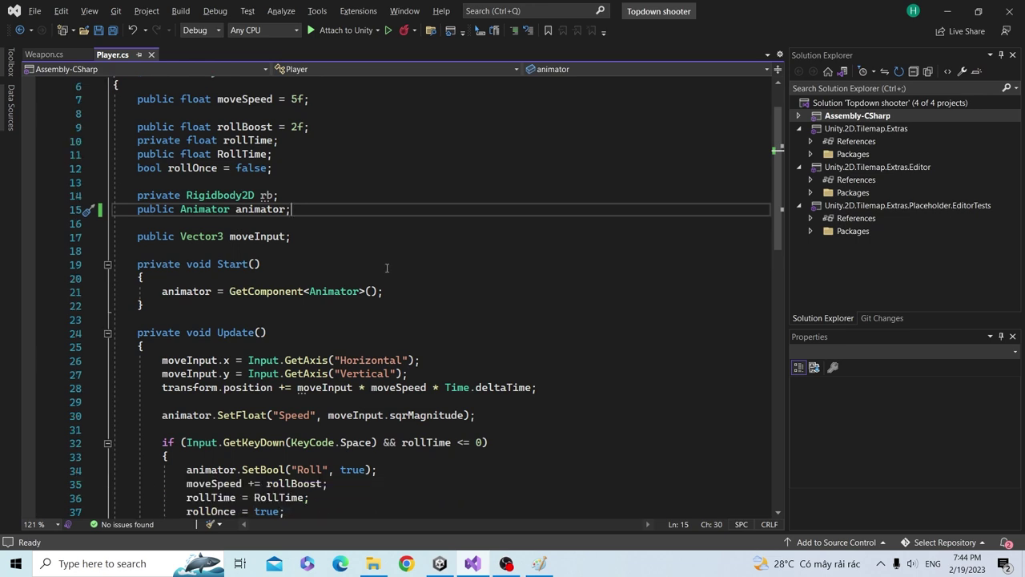
scroll(387, 267, "down", 3)
scroll(385, 266, "down", 3)
scroll(357, 333, "down", 4)
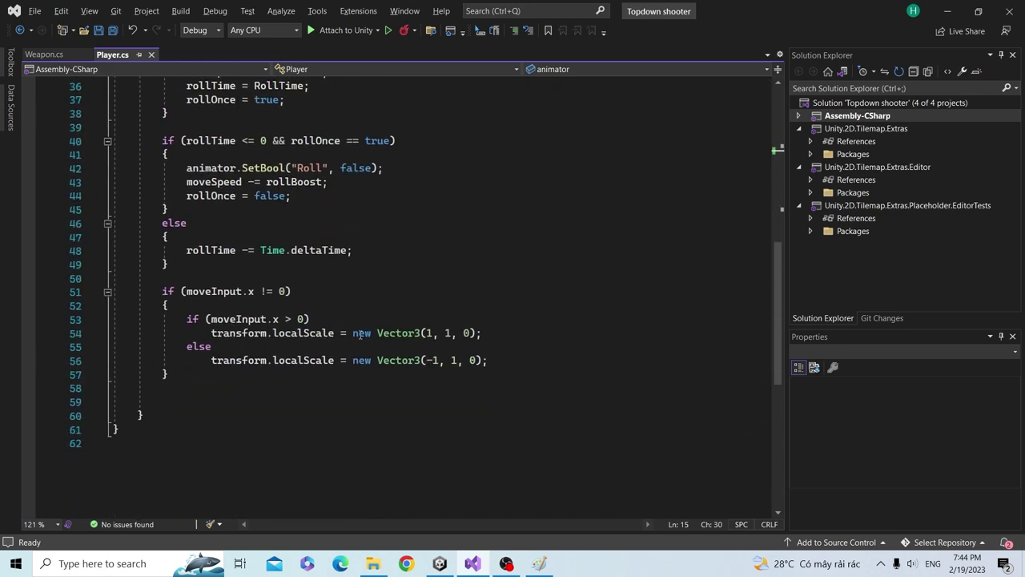
double_click(248, 362)
scroll(356, 286, "up", 4)
scroll(356, 286, "up", 7)
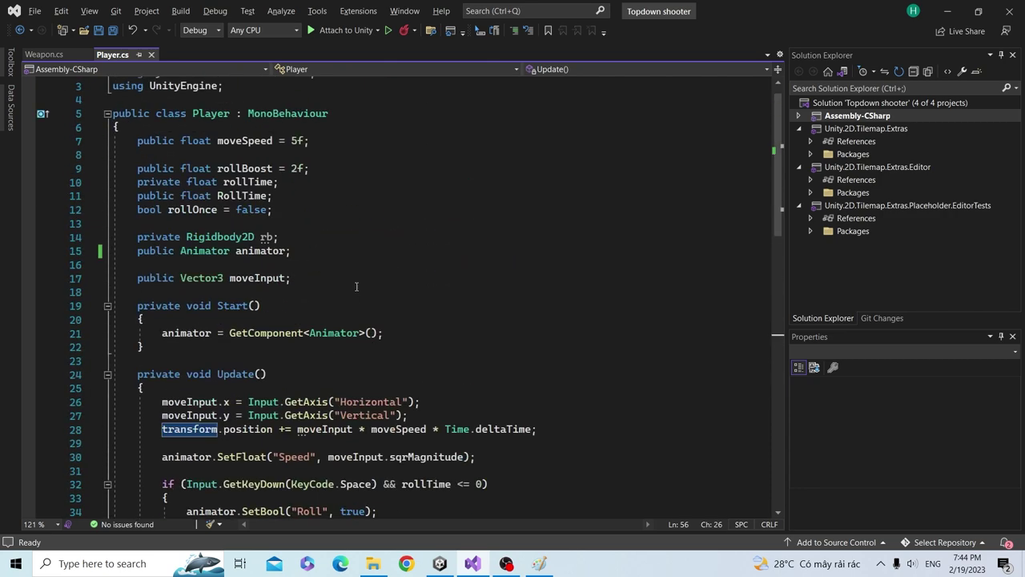
left_click(308, 264)
key("Return")
type("public SpriteRenderer ")
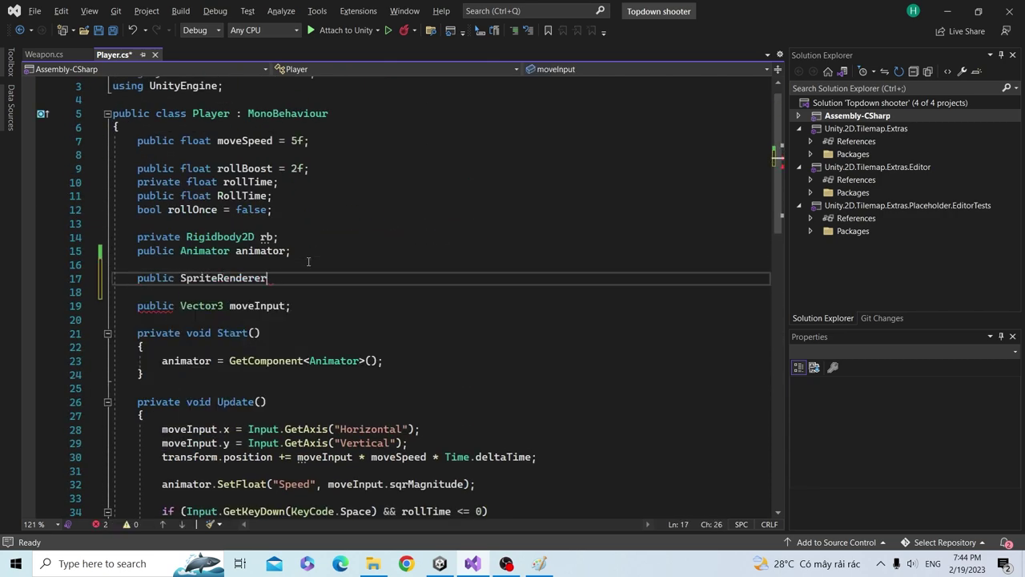
type("characterSR;")
key("ctrl+s")
- Prefix the localScale lines 56 and 58 with 'characterSR.' so the flip uses the character's transform
double_click(313, 279)
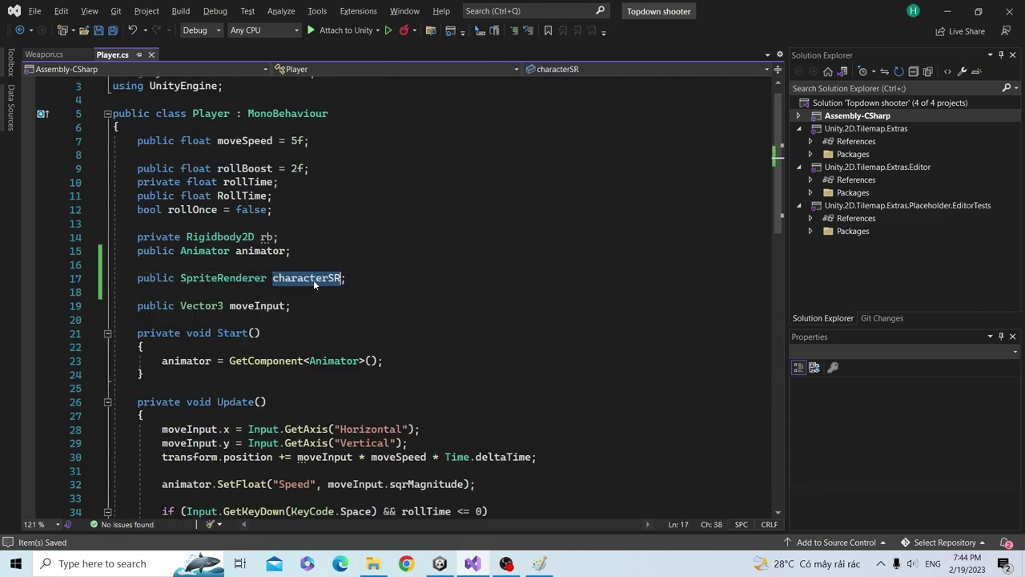
key("ctrl+c")
scroll(313, 280, "down", 12)
left_click(212, 319)
key("ctrl+v")
key("period")
left_click(212, 346)
key("ctrl+v")
key("period")
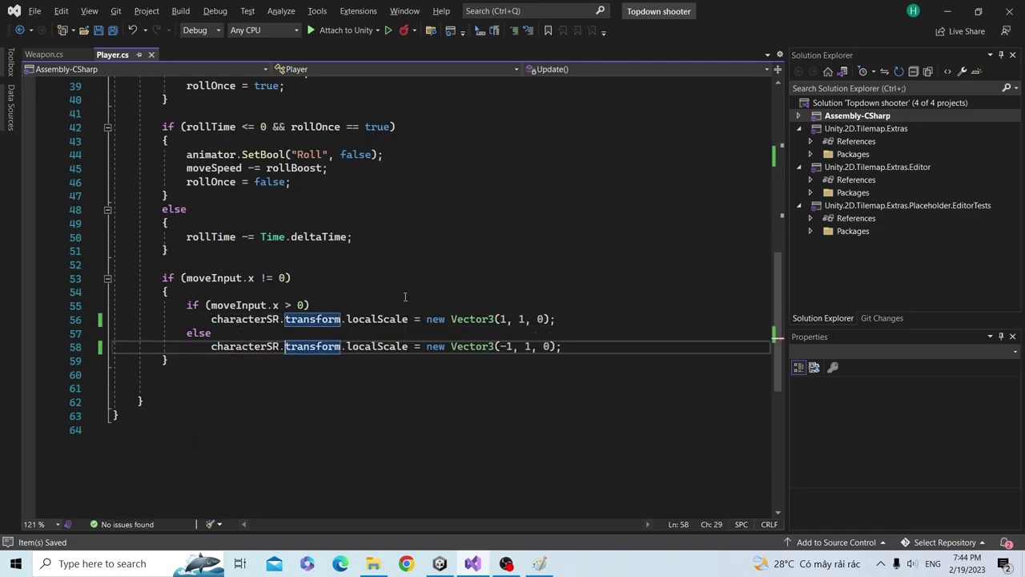
key("alt+Tab")
- Play the scene and walk the player left and right with A and D to check the character flip
key("ctrl+p")
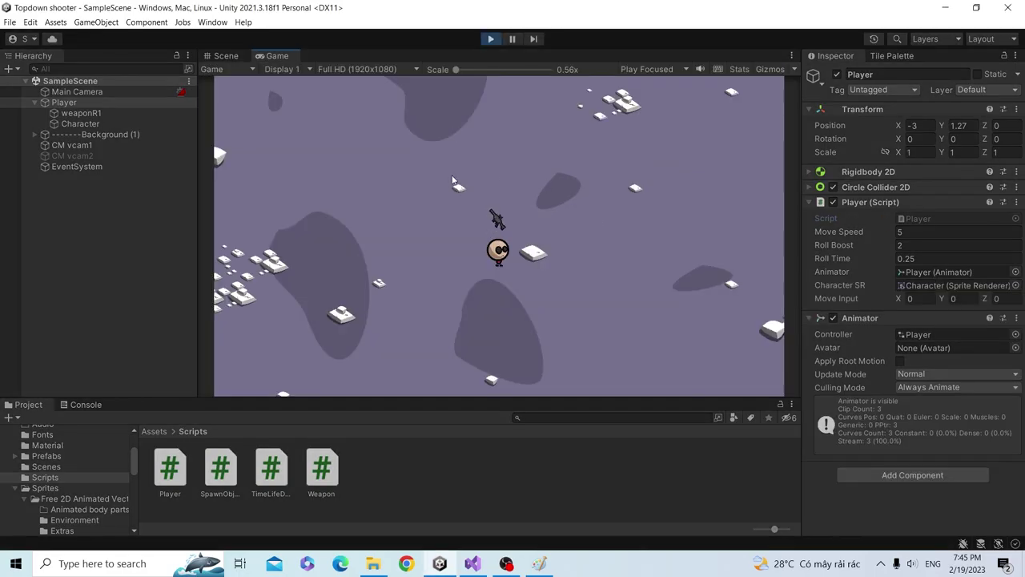
key("a")
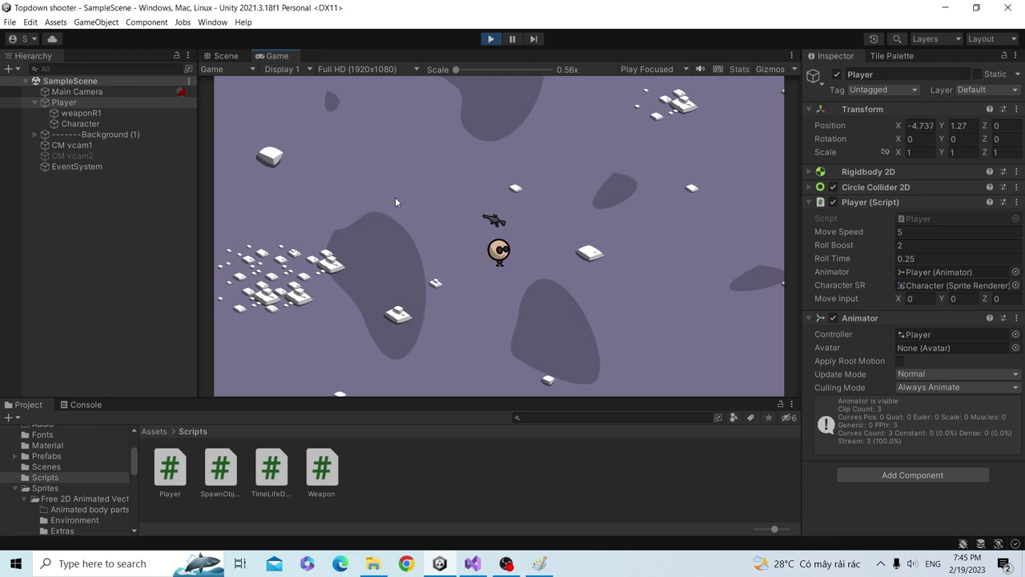
key("a")
key("d")
key("a")
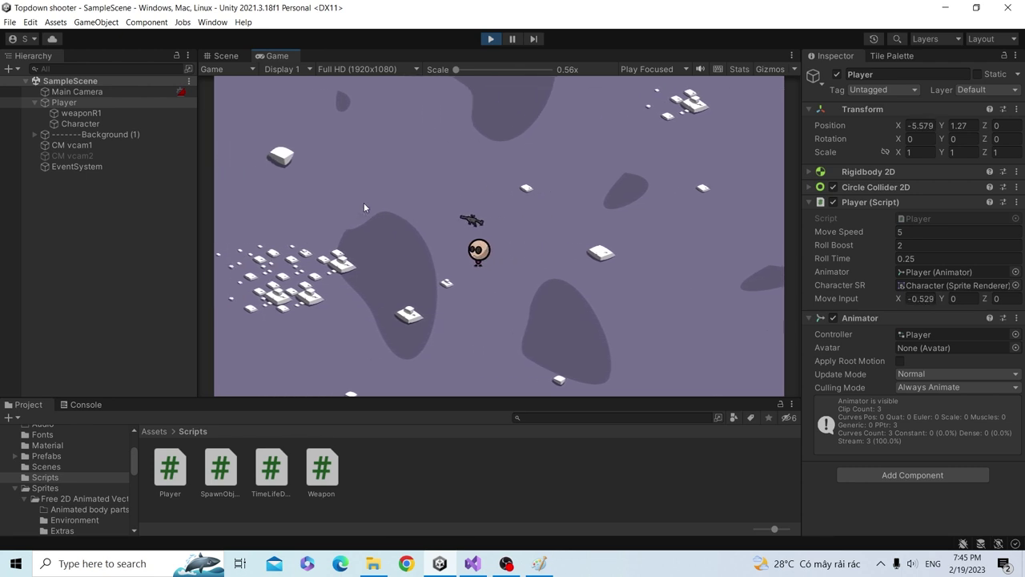
key("d")
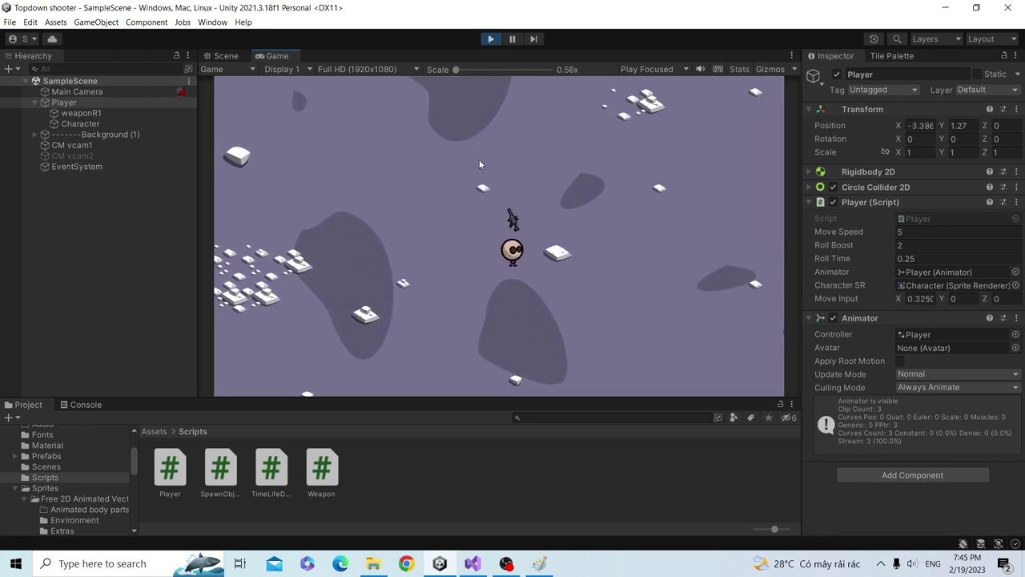
key("a")
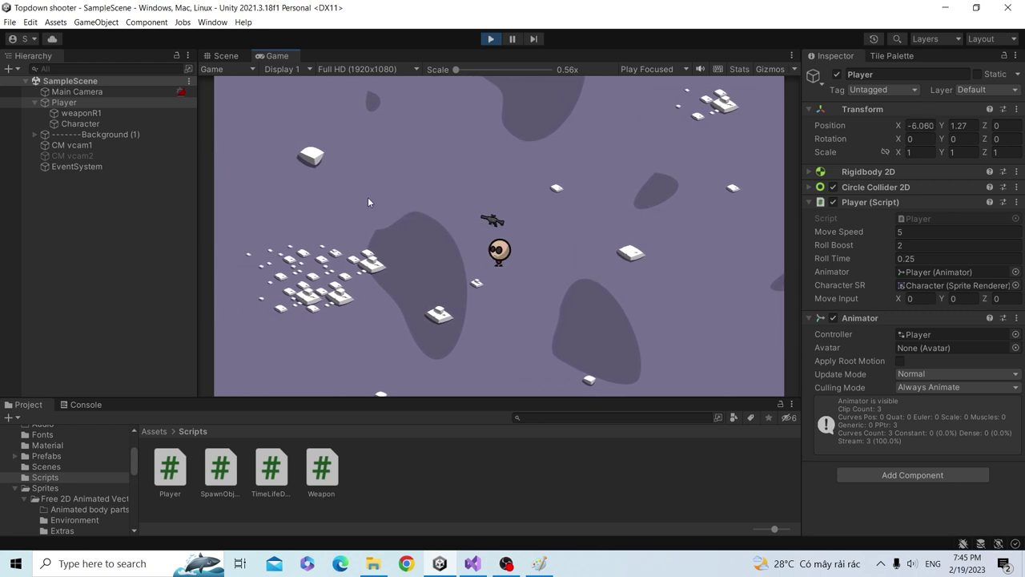
key("d")
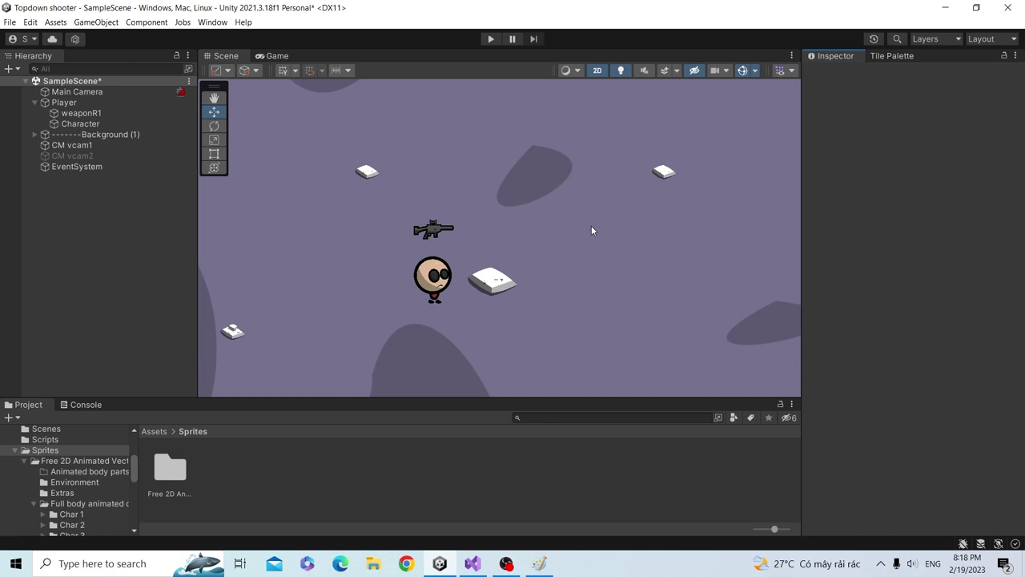
- Drag the bullet sprite from Sprites > Extras into the scene beside the gun
left_click(85, 497)
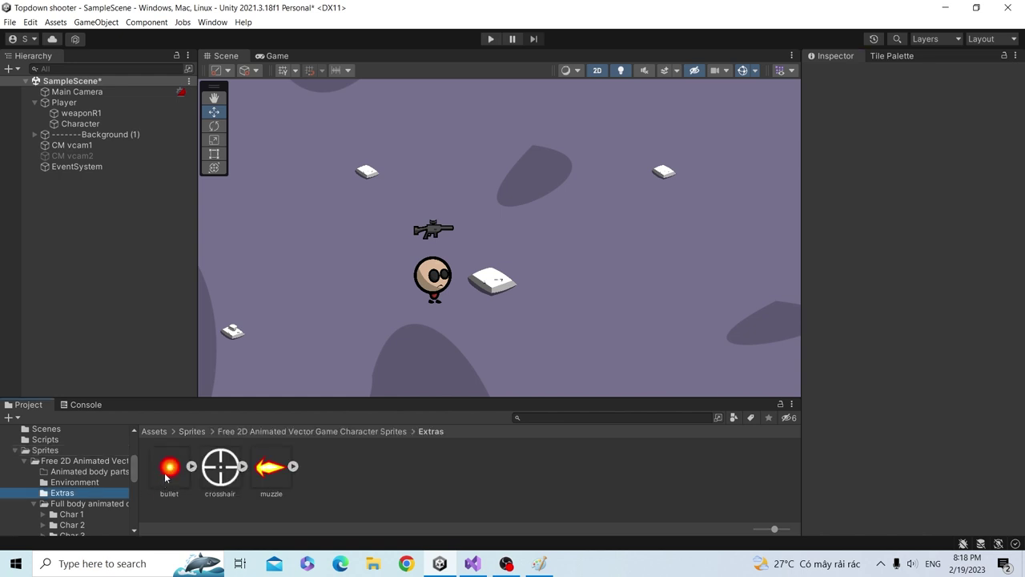
mouse_move(166, 477)
left_mouse_down()
mouse_move(462, 266)
mouse_move(480, 229)
left_mouse_up()
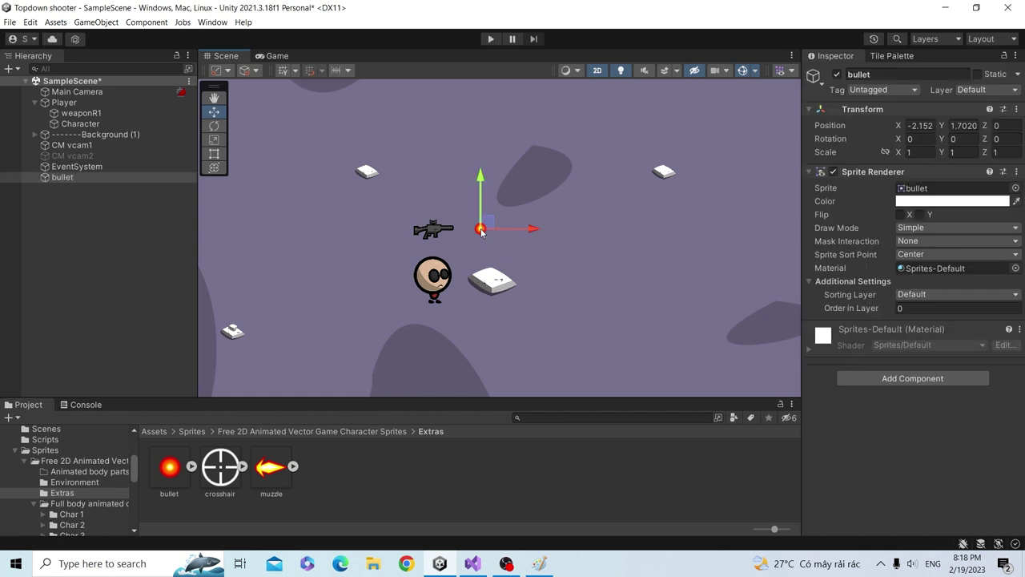
left_click(906, 374)
- Add a Rigidbody 2D to the bullet with Gravity Scale 0
type("rig")
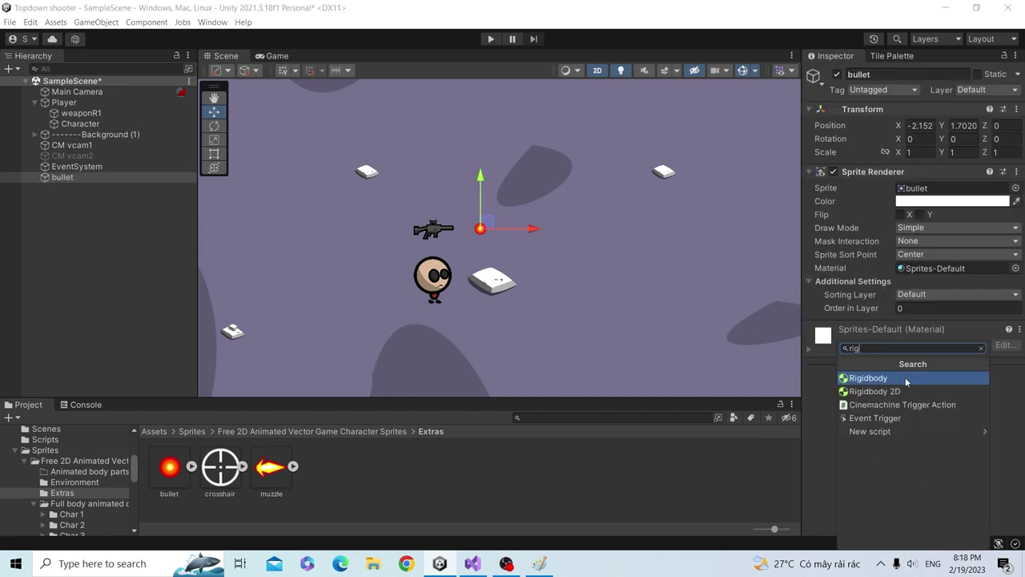
type("id")
key("Down")
key("Return")
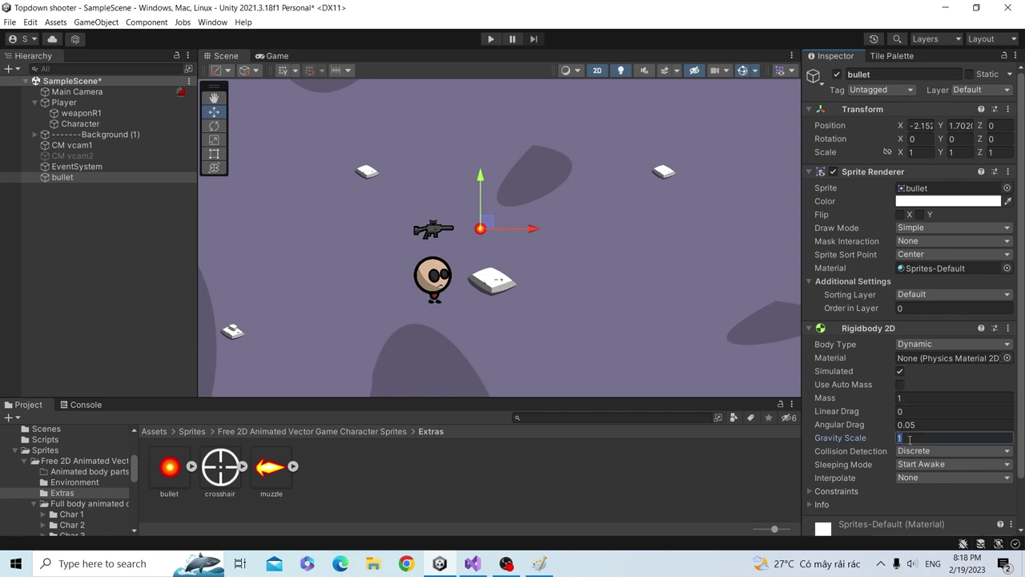
scroll(910, 439, "down", 2)
scroll(905, 502, "down", 2)
- Add a Circle Collider 2D to the bullet and set its Radius to 0.1
left_click(903, 522)
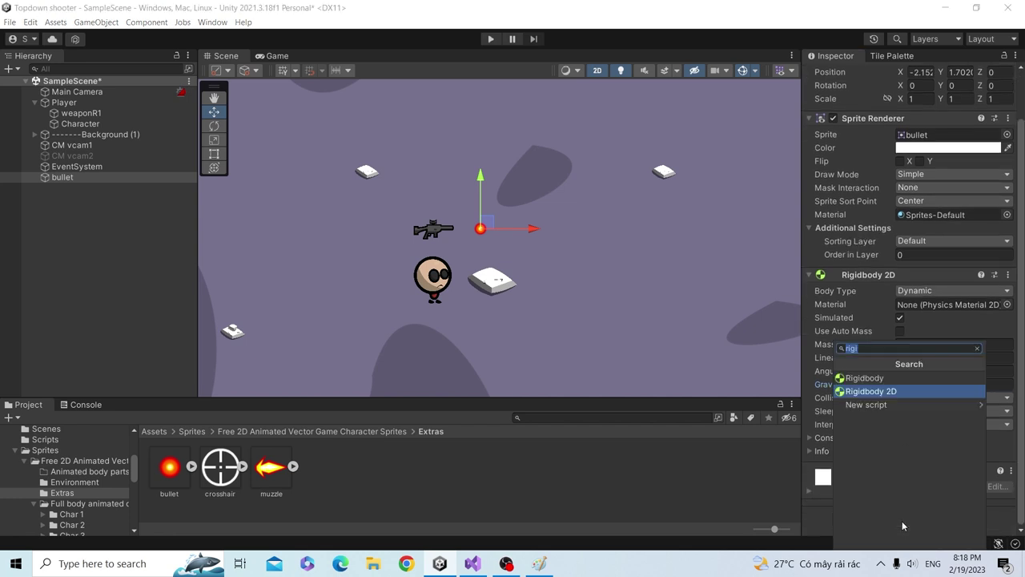
type("circl")
key("Up")
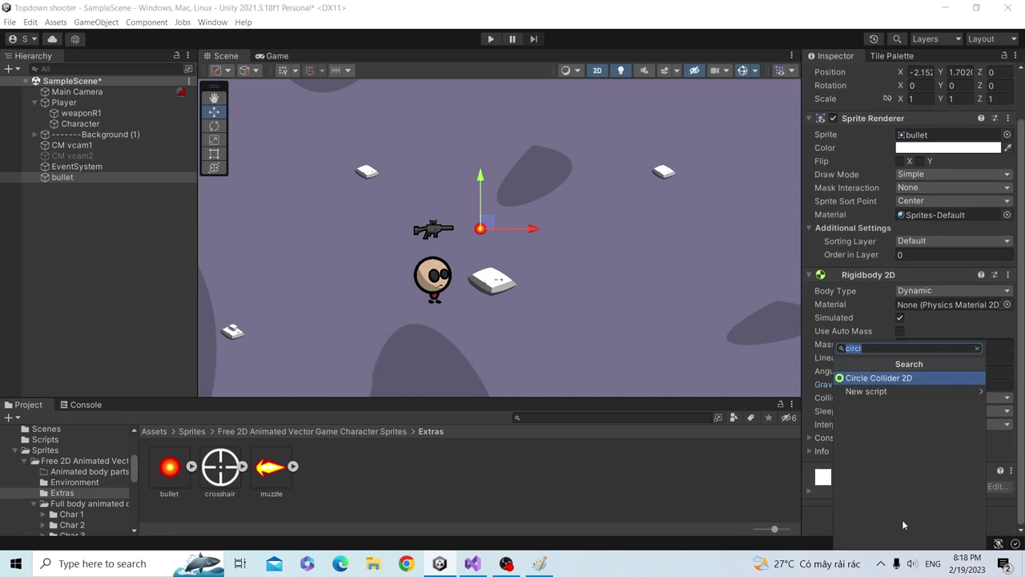
key("Return")
scroll(906, 523, "down", 3)
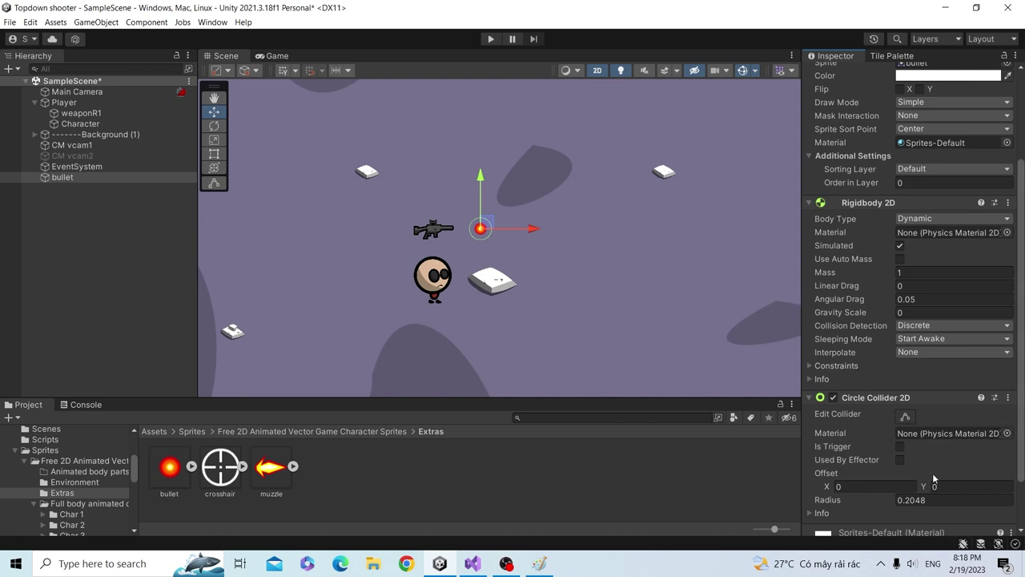
scroll(913, 436, "down", 3)
left_click(914, 438)
type("0.1")
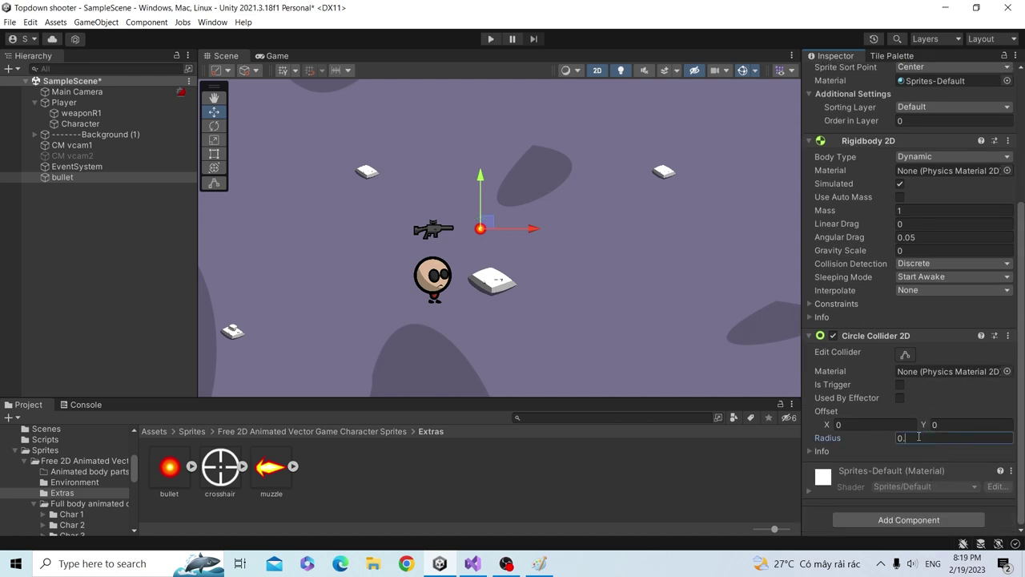
left_click(66, 260)
scroll(64, 480, "up", 3)
- Create an Objects folder inside Prefabs and save the bullet there as a prefab
left_click(46, 476)
right_click(287, 481)
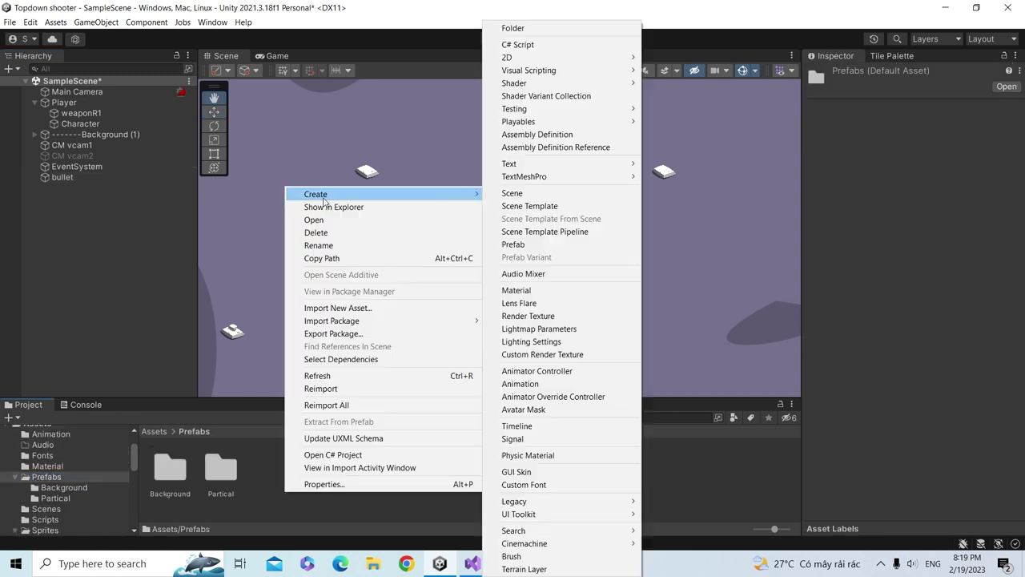
left_click(521, 32)
type("Objects")
key("Return")
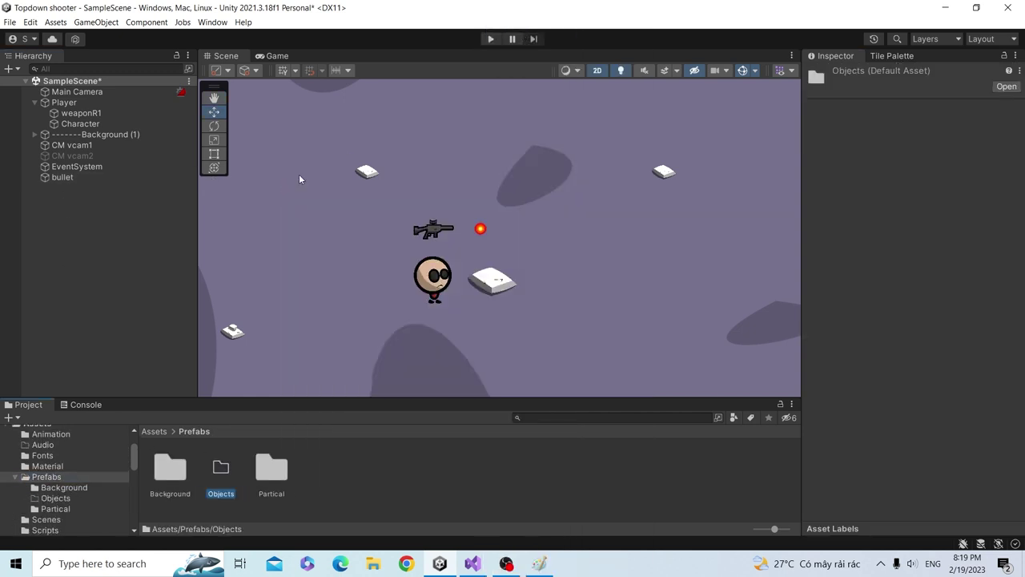
double_click(219, 471)
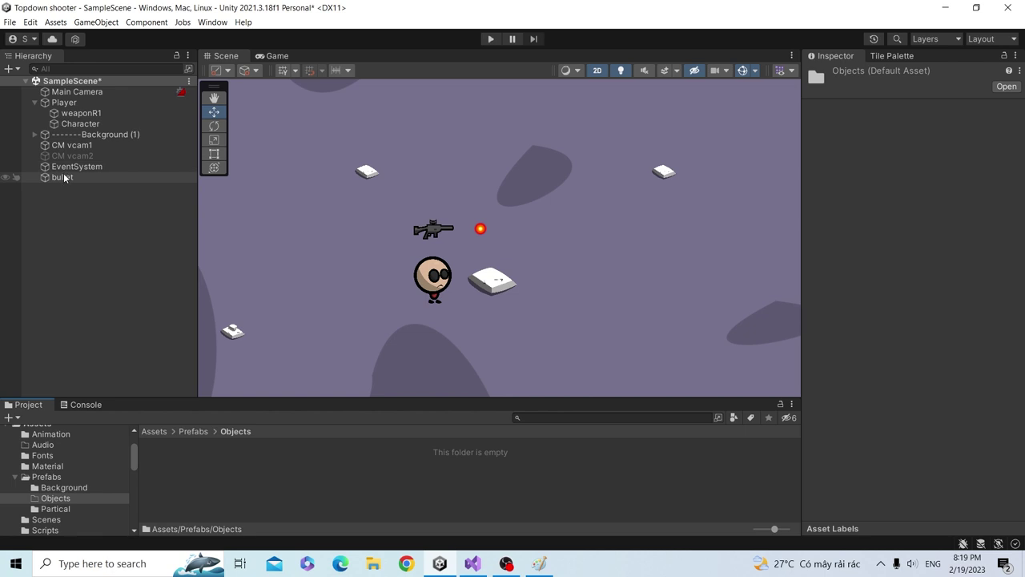
left_click_drag(64, 173, 220, 421)
left_click_drag(239, 475, 238, 475)
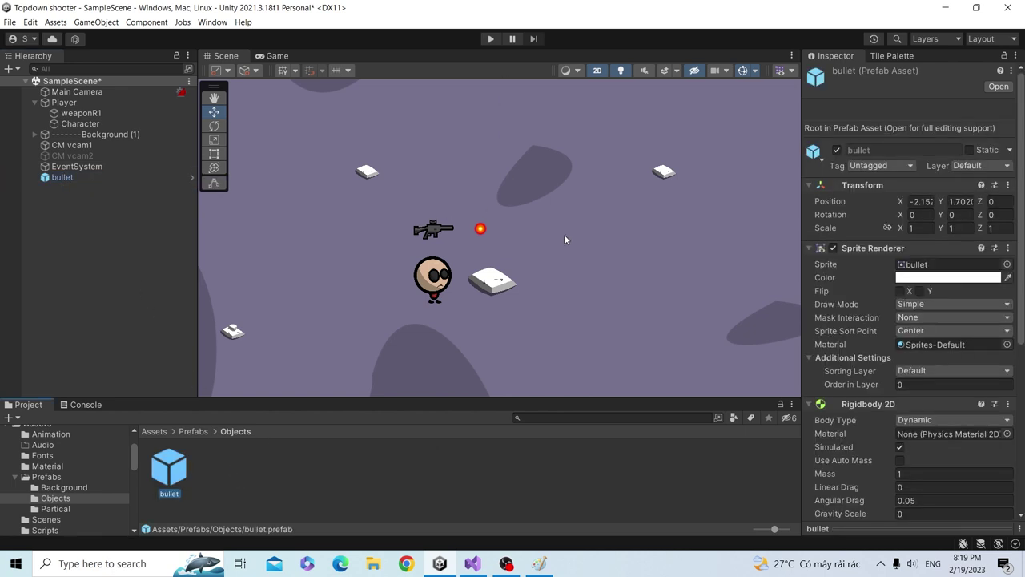
- Delete the Bullet object from the scene and select weaponR1
left_click(87, 178)
key("Delete")
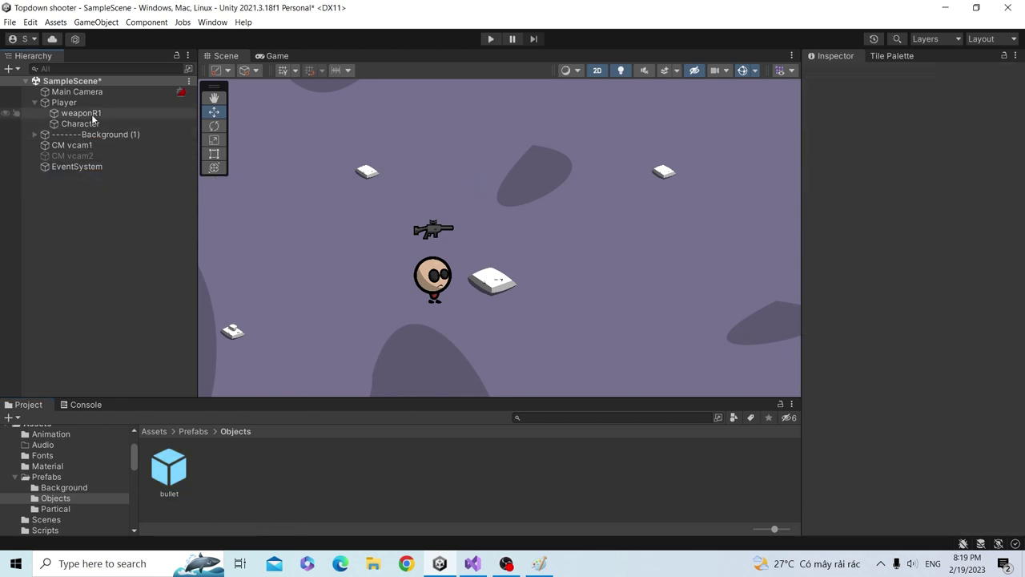
left_click(92, 116)
- Add an empty void FireBullet() method after RotateGun in Weapon.cs
double_click(940, 343)
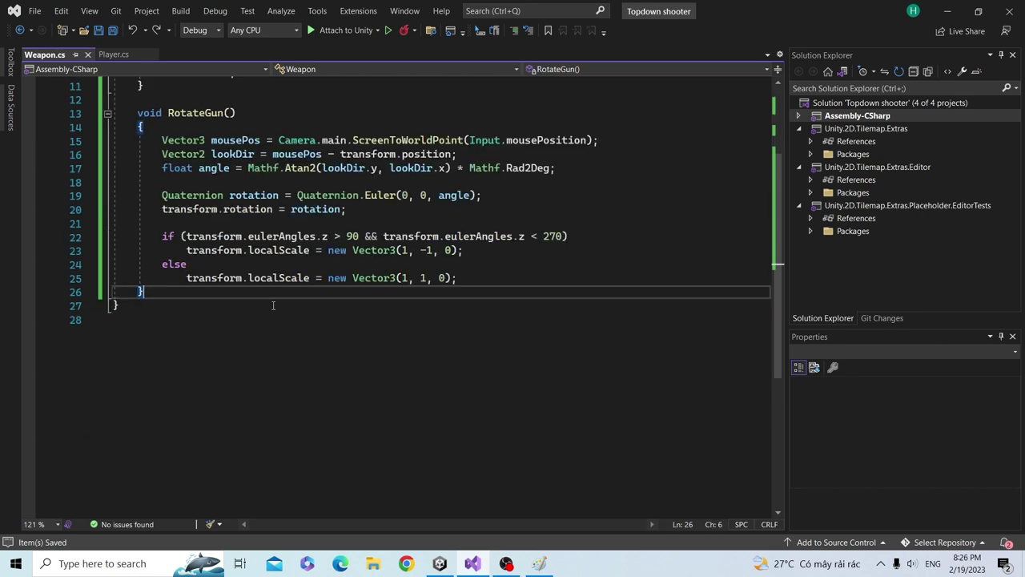
key("Return")
key("Return")
type("void F")
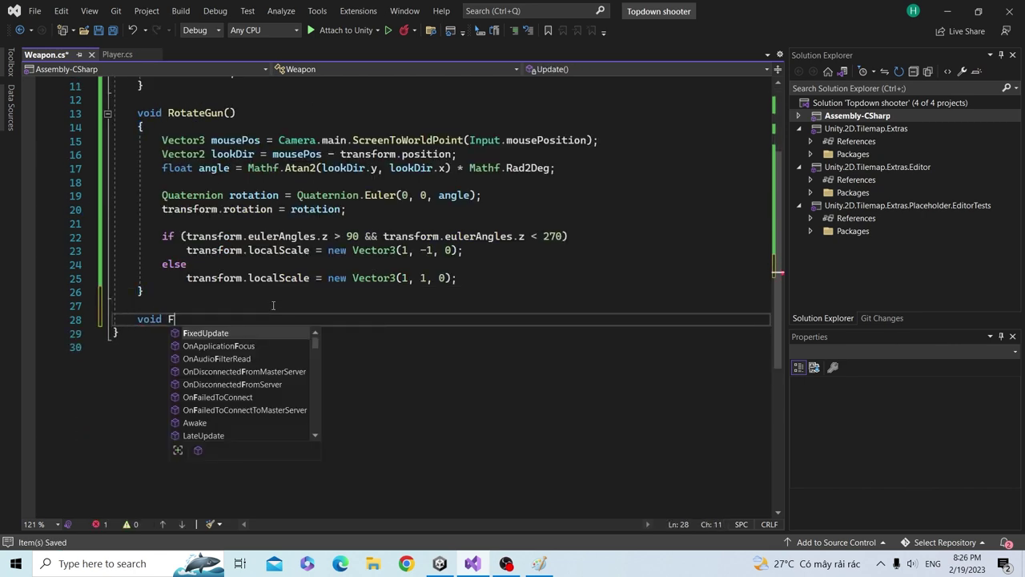
type("ireBullet()")
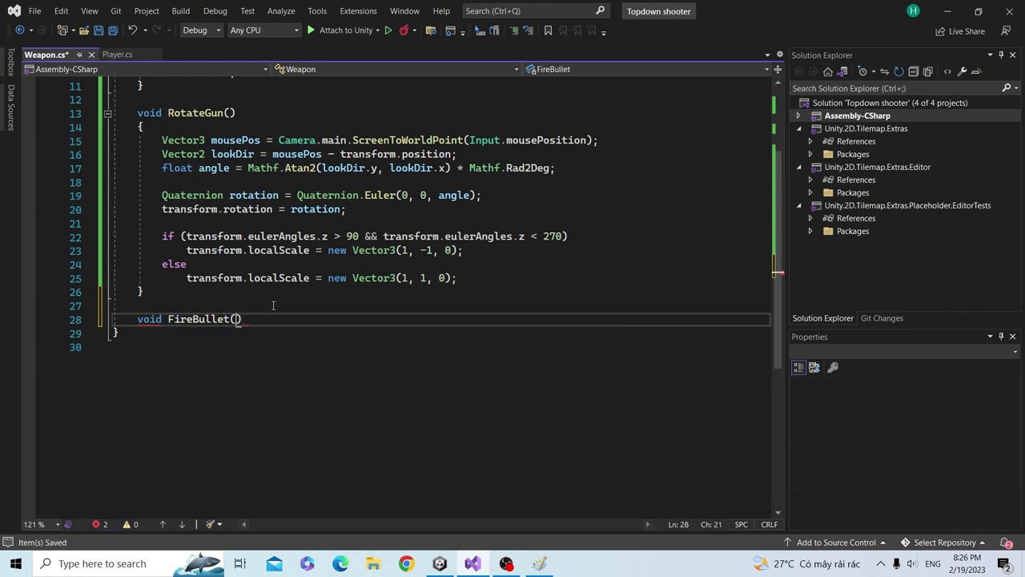
key("Return")
type("{")
key("Return")
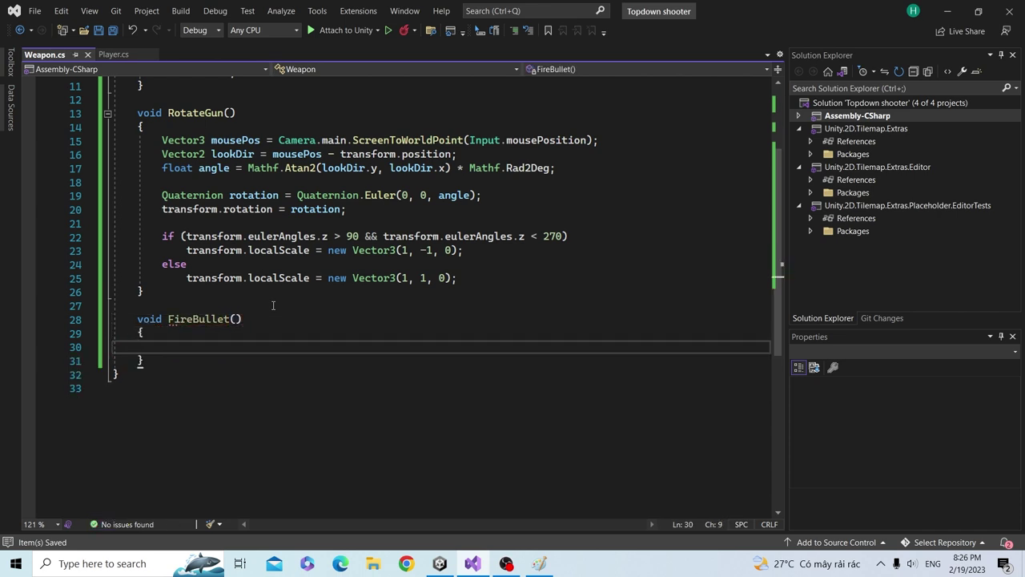
- In Update, call FireBullet() inside if (Input.GetMouseButton(0)) and save
scroll(272, 305, "up", 3)
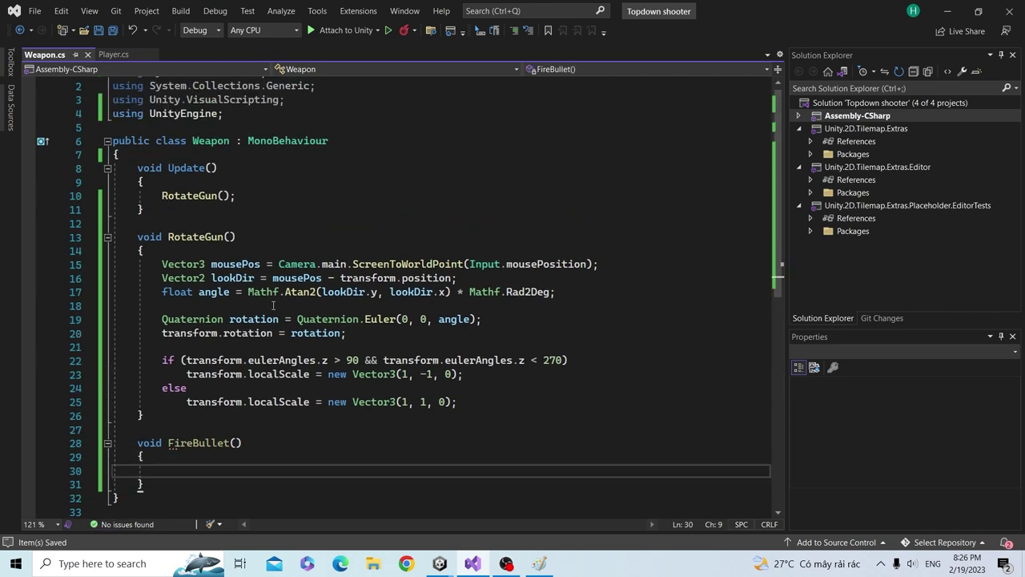
left_click(246, 197)
key("Return")
key("Return")
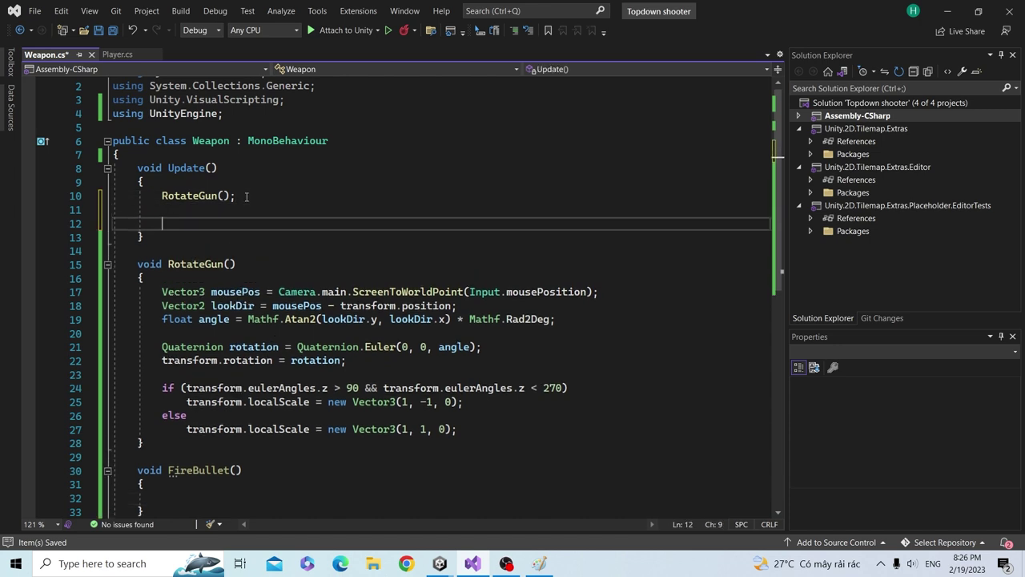
type("if ")
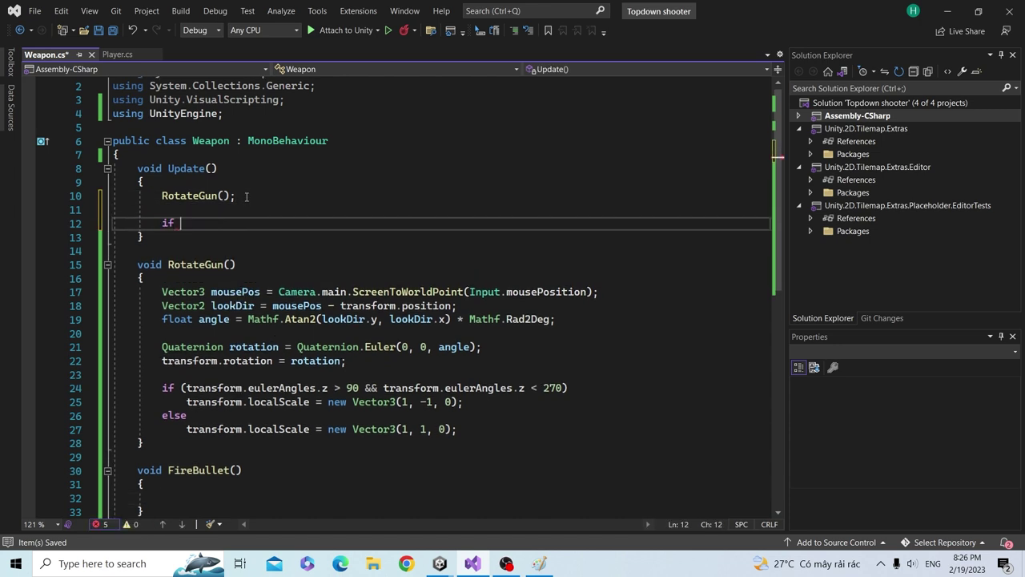
type("(Input")
type(".get")
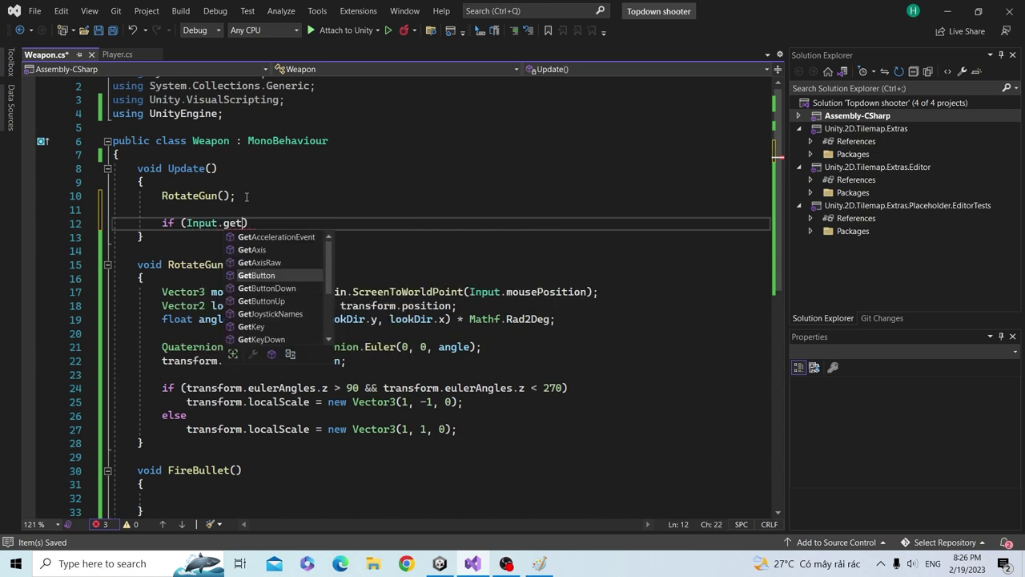
type("mo(0)")
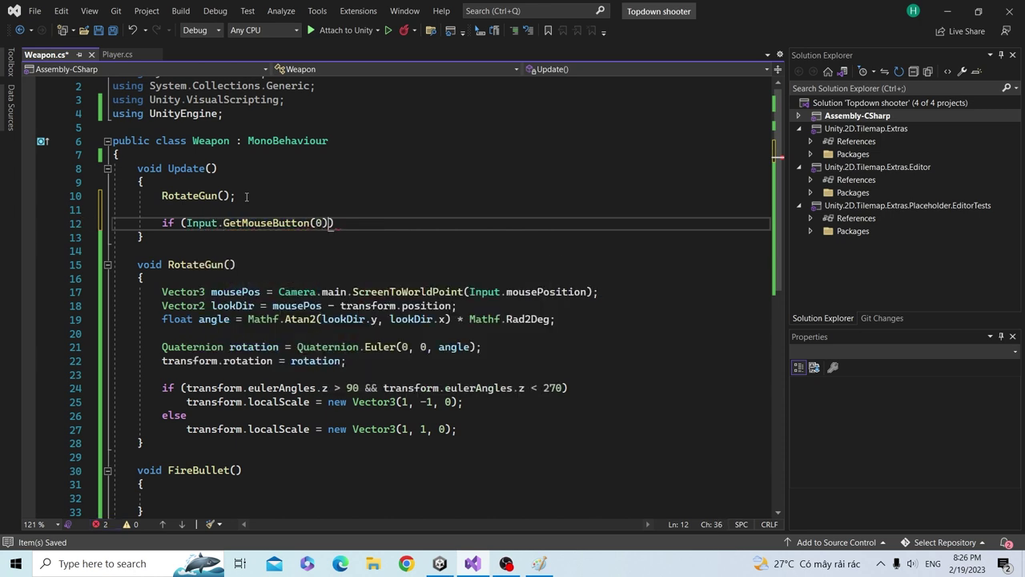
type(")")
key("Return")
type("{")
key("Return")
type("Fi")
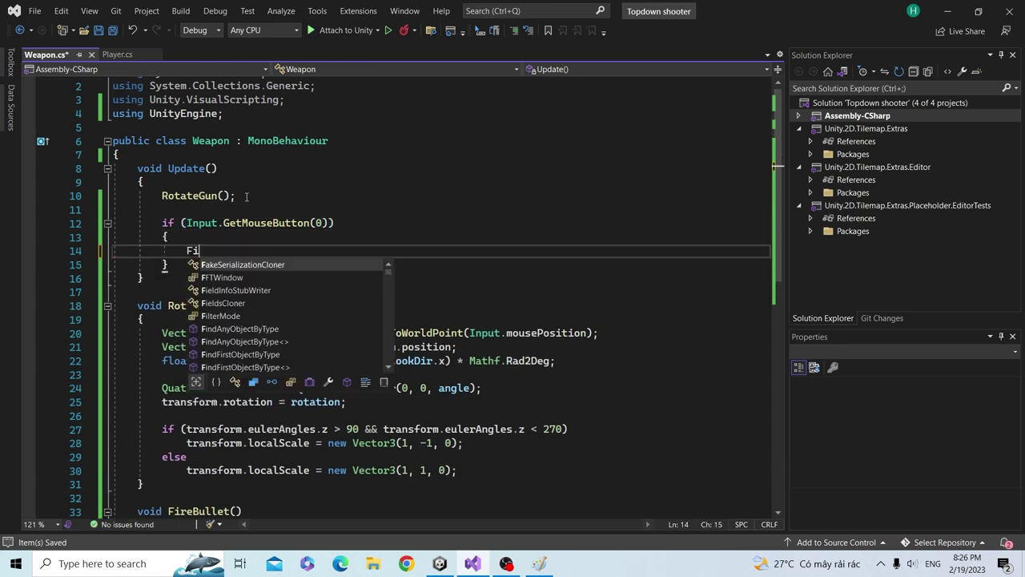
type("reBullet()")
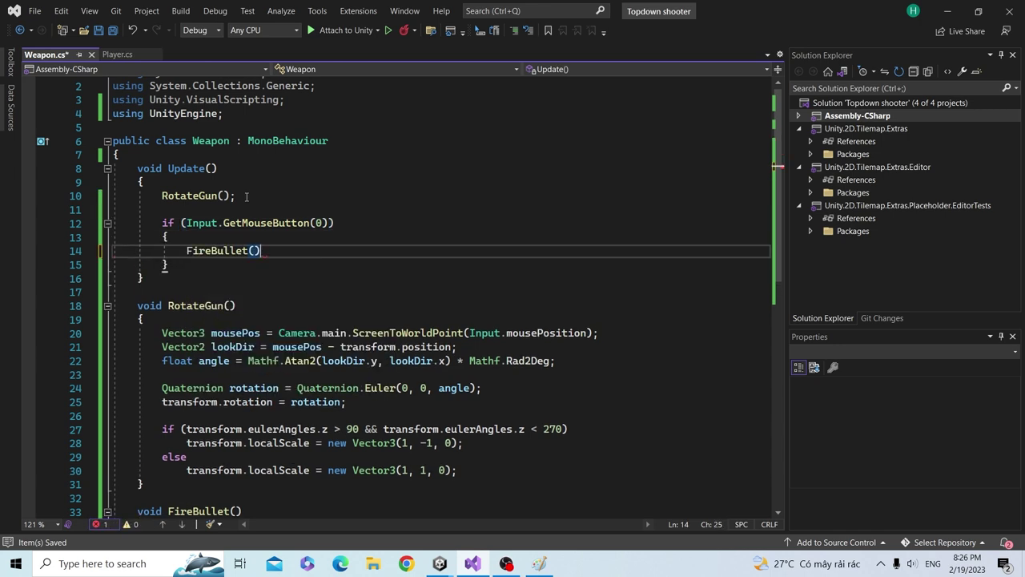
type(";")
key("ctrl+s")
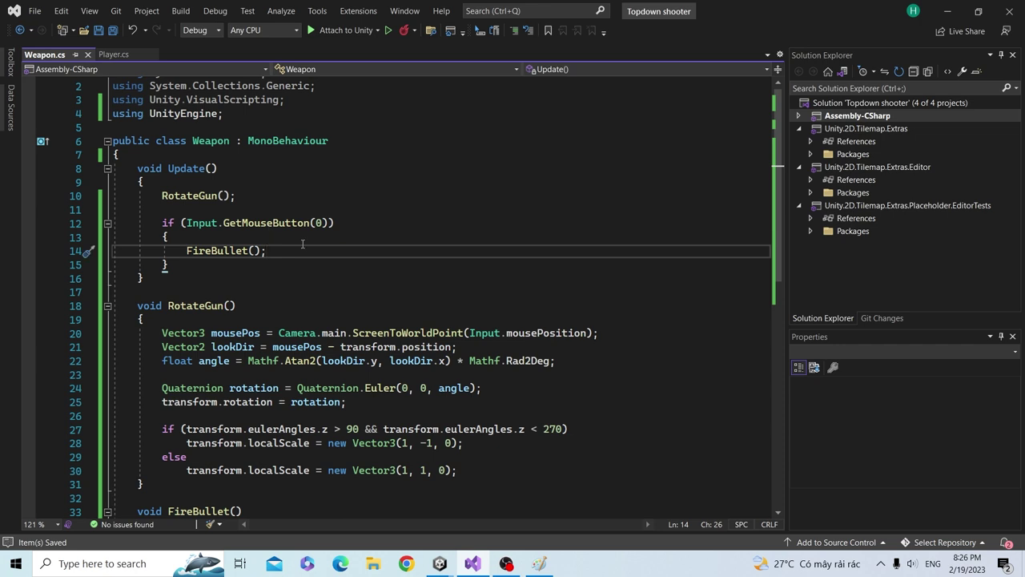
- Edit the GetMouseButton argument and save, then add blank lines for fields at the class top
scroll(303, 244, "up", 1)
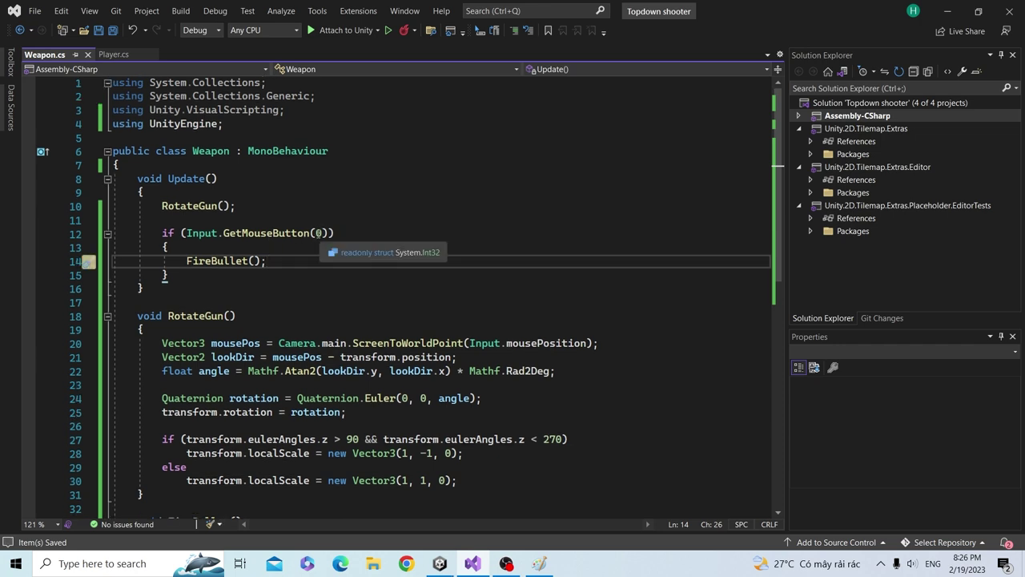
double_click(318, 233)
type("1")
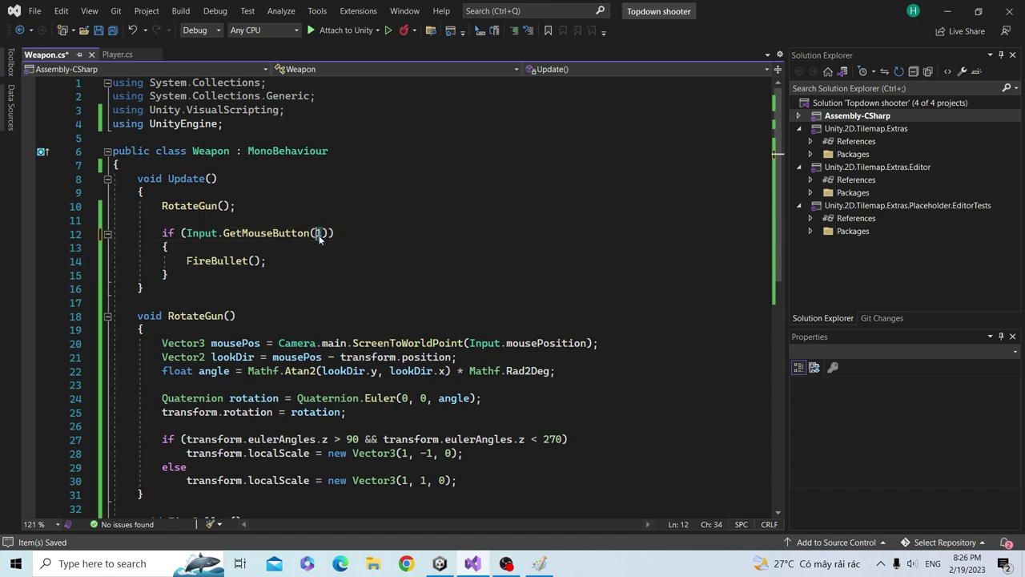
type("0")
key("ctrl+s")
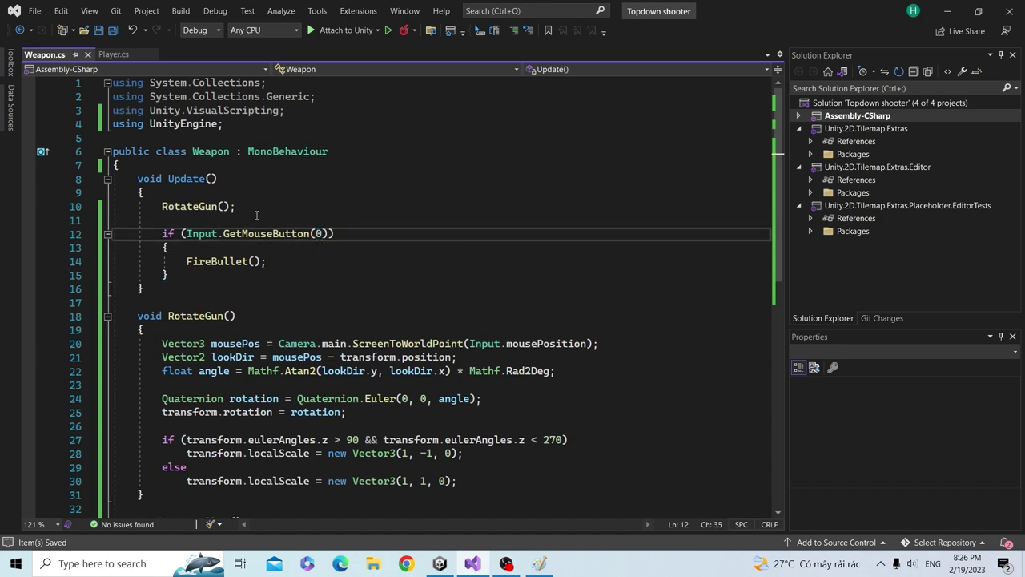
left_click(167, 166)
key("Return")
key("Return")
- Declare public fields: GameObject bullet, Transform firePos and float TimeBtwFire
key("Up")
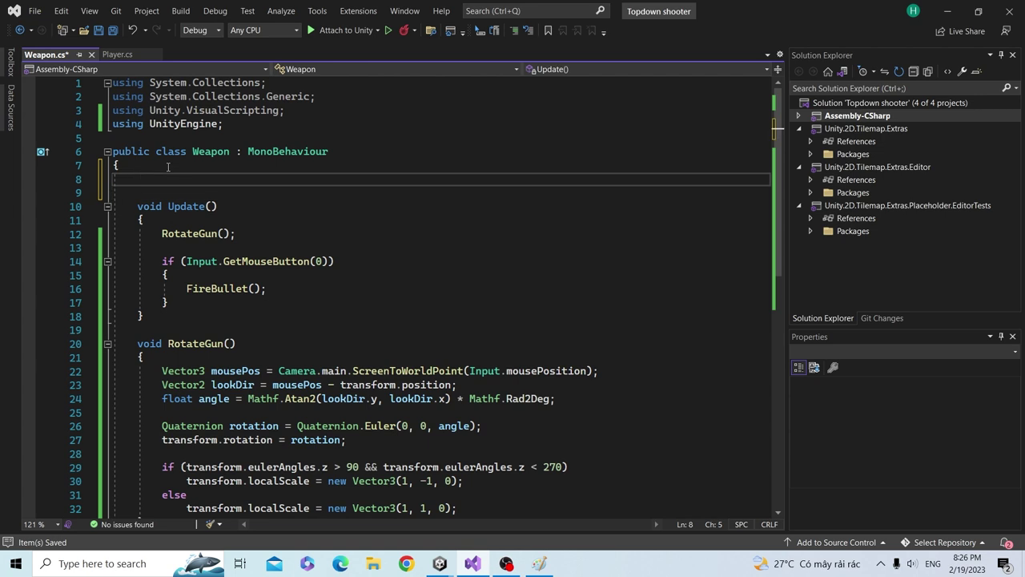
type("public Game")
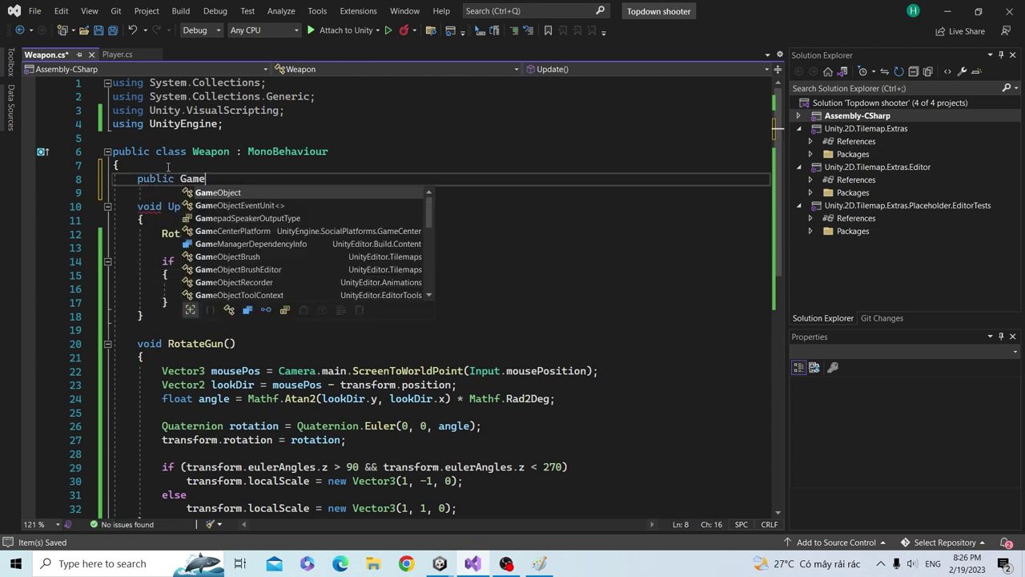
type("Object bulle")
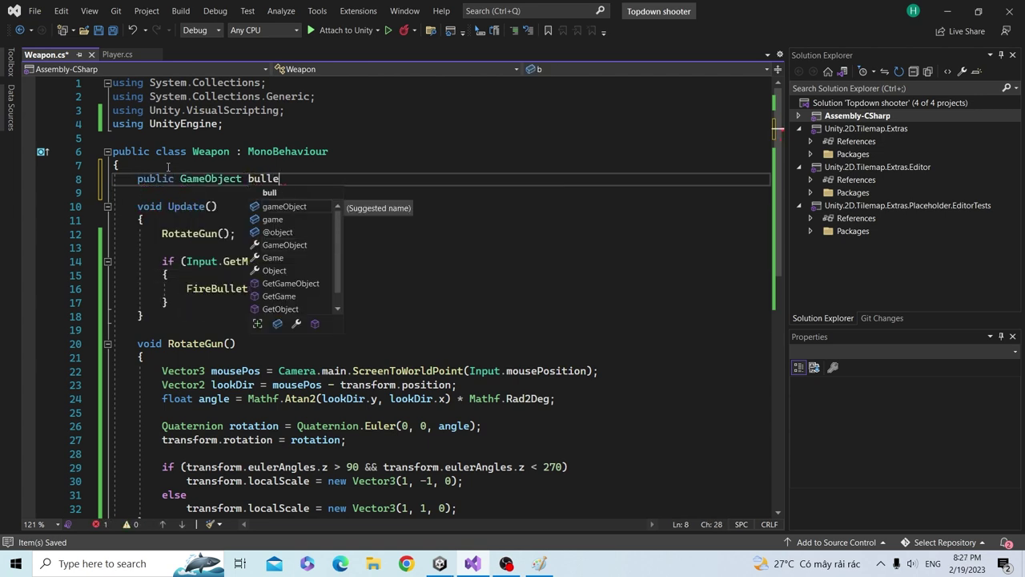
type("t;")
key("Return")
type("pu")
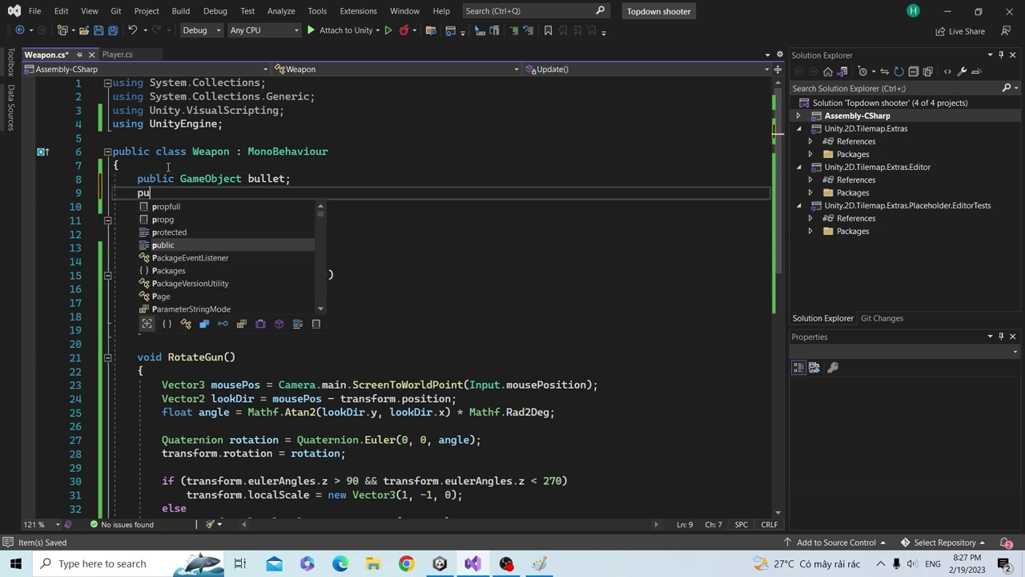
type("blic tran")
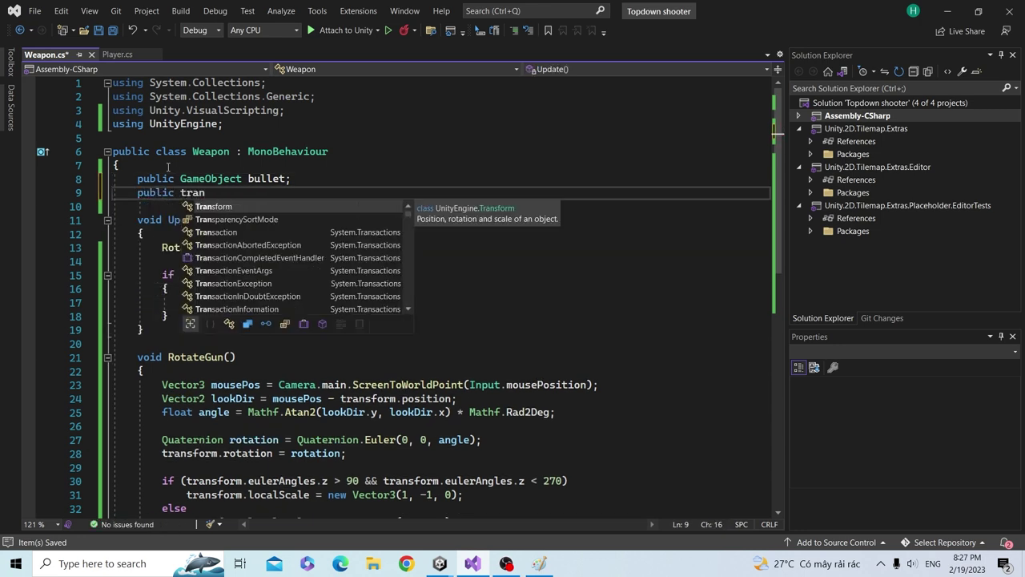
type("s firePo")
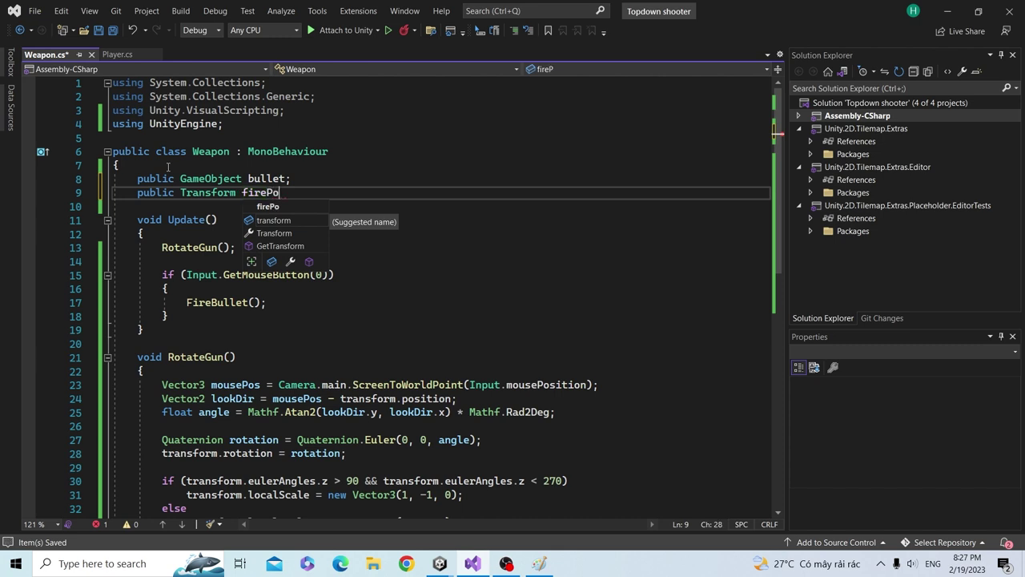
type("s;")
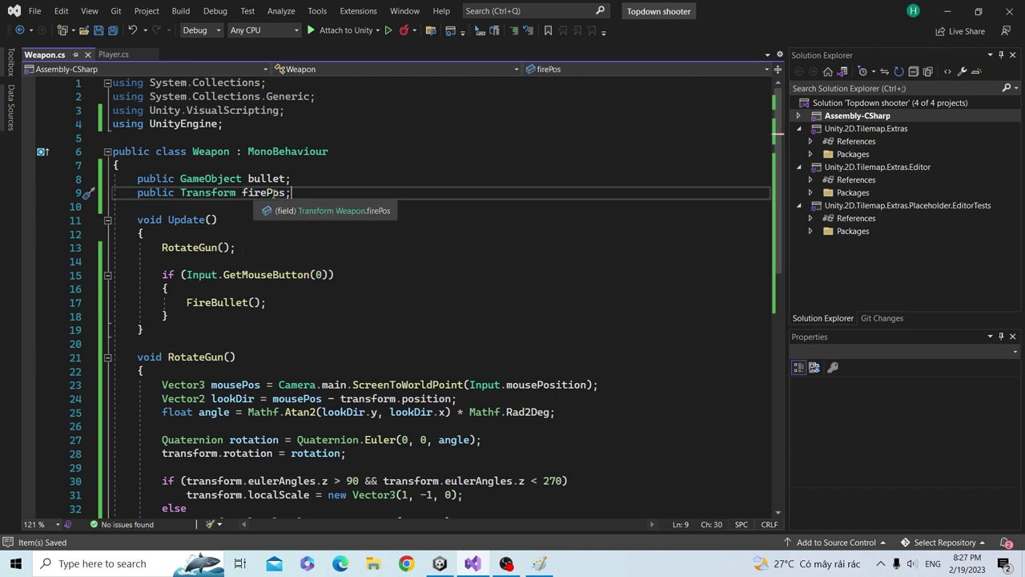
key("Return")
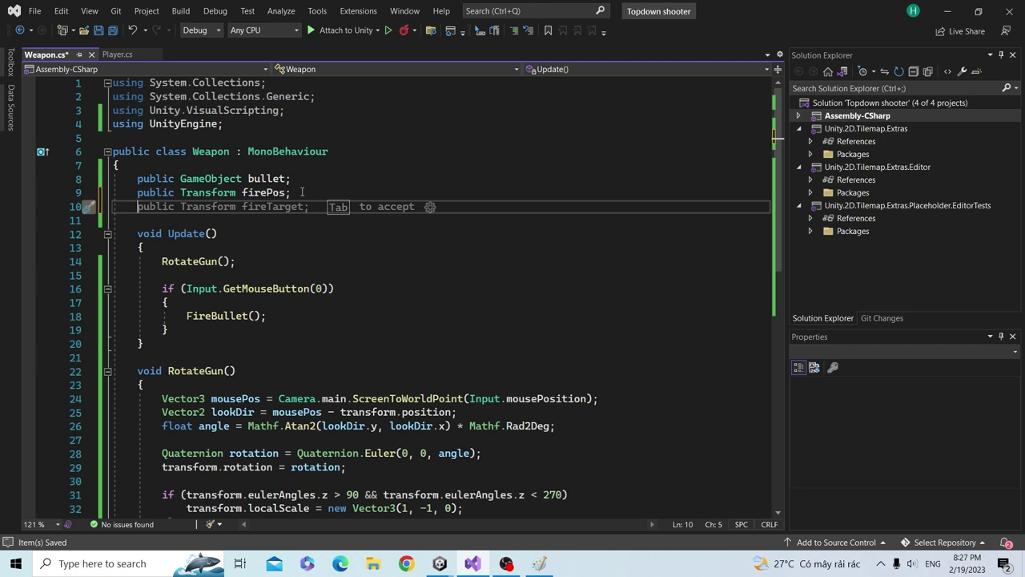
type("floa")
key("BackSpace")
key("BackSpace")
key("BackSpace")
key("BackSpace")
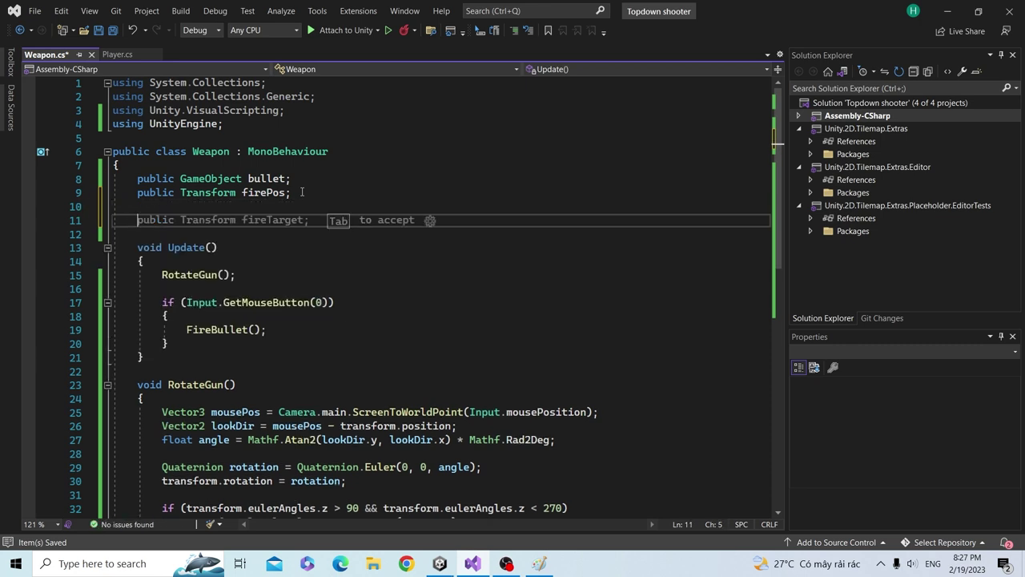
type("public flo")
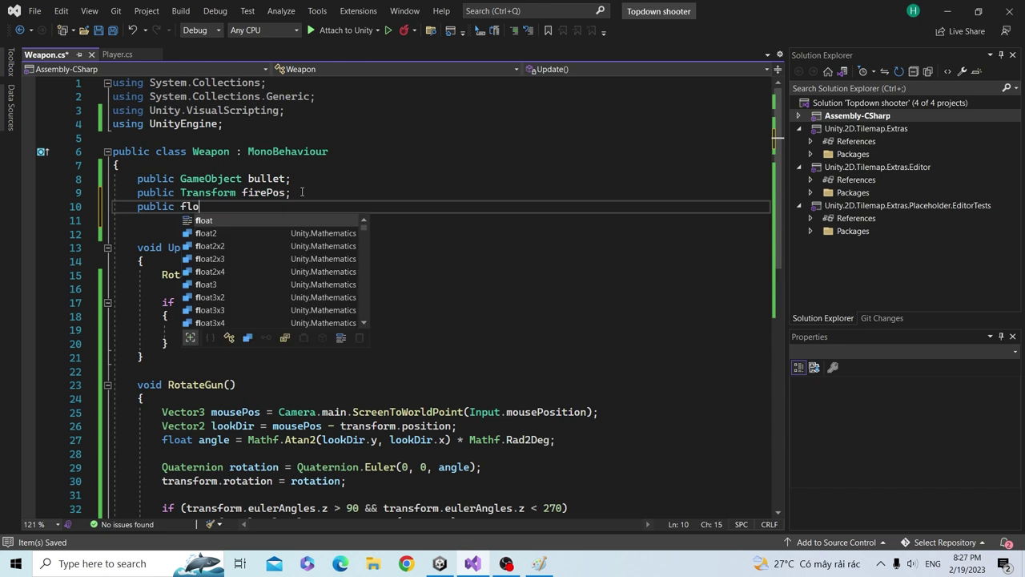
type("at TimeB")
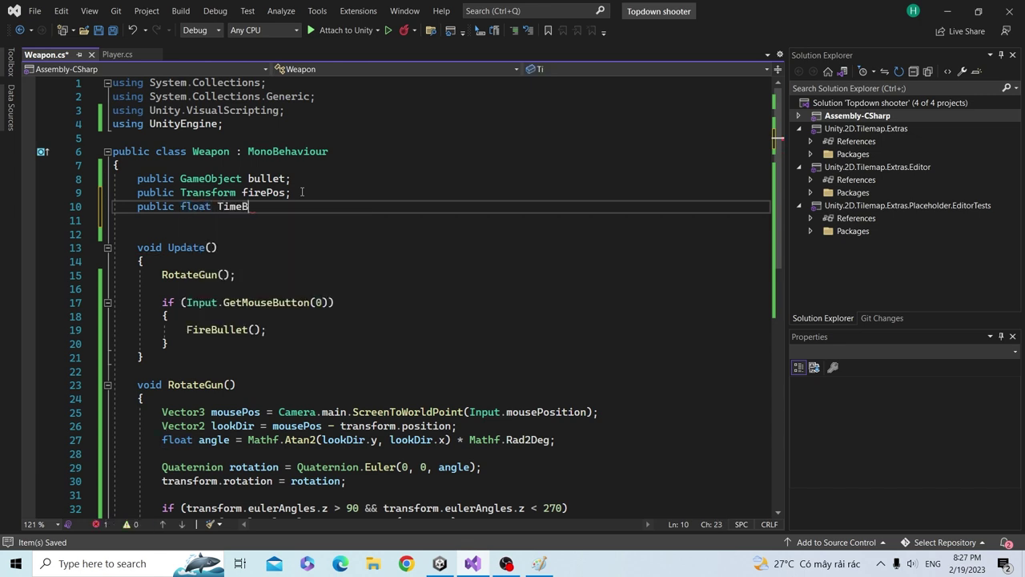
type("twFi")
type("re;")
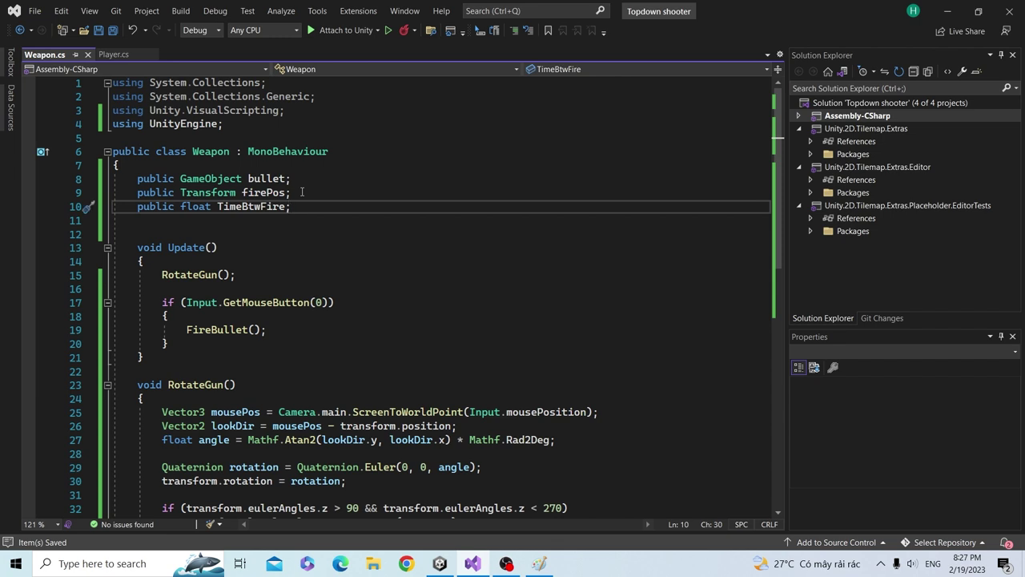
- Give TimeBtwFire a default value of 0.2f and save the script
double_click(250, 206)
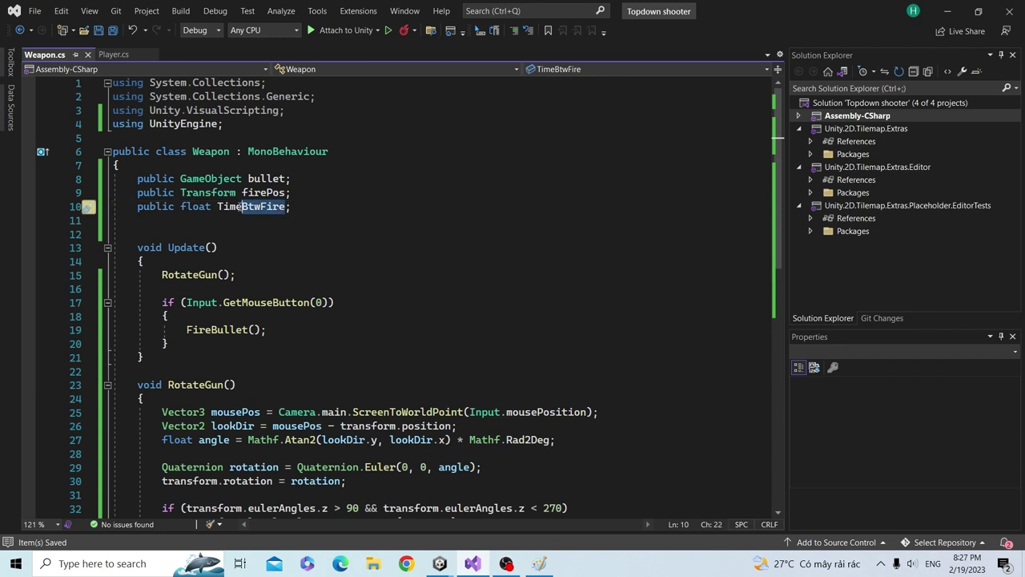
left_click(305, 206)
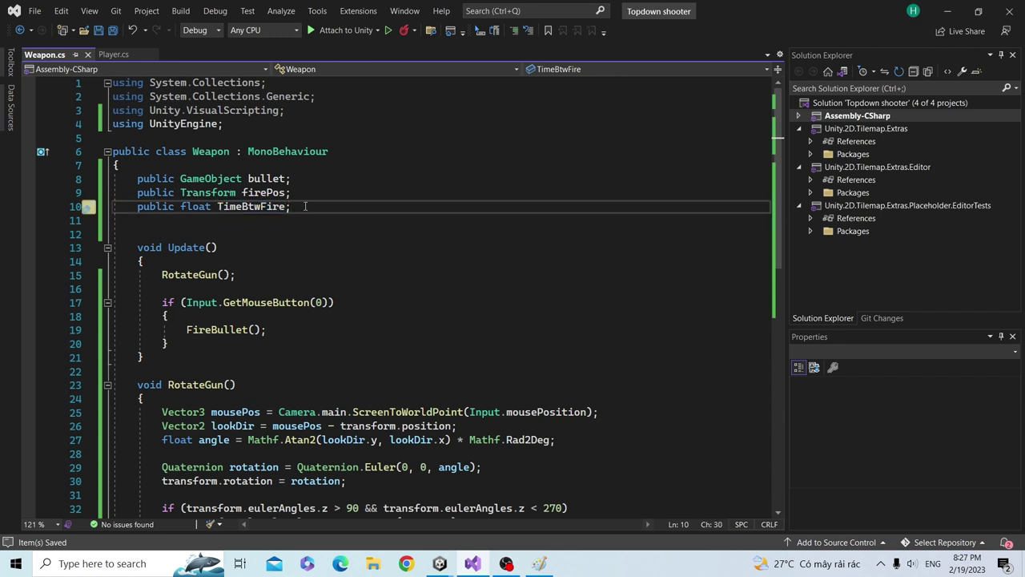
key("Down")
left_click(285, 206)
type("= 0.2")
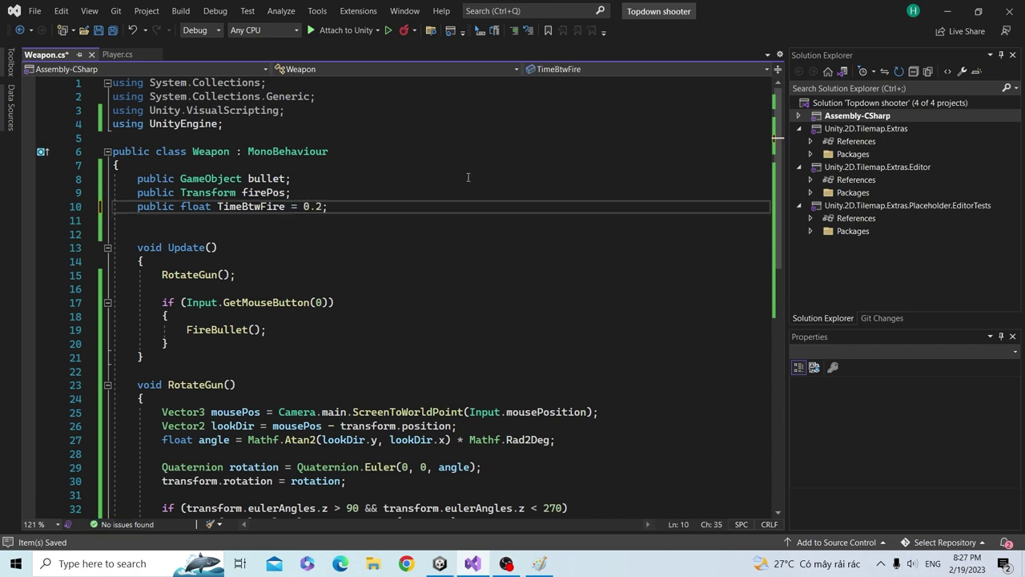
type("f")
key("ctrl+s")
key("Left")
key("Left")
key("BackSpace")
key("BackSpace")
key("BackSpace")
type("1")
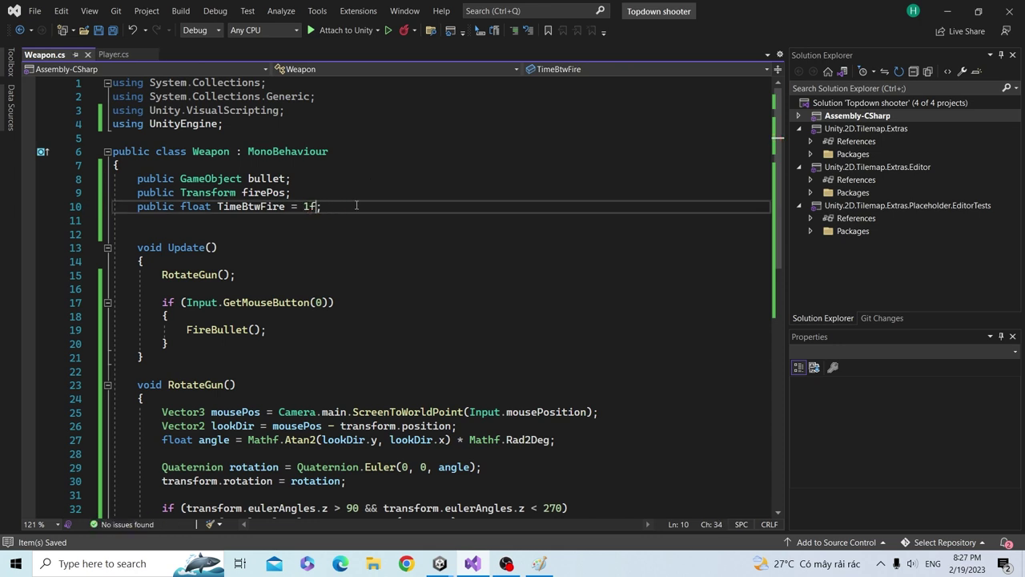
key("BackSpace")
key("ctrl+z")
key("BackSpace")
type("0.2")
key("ctrl+s")
- Add a public float bulletForce field below it and save
key("Return")
type("p")
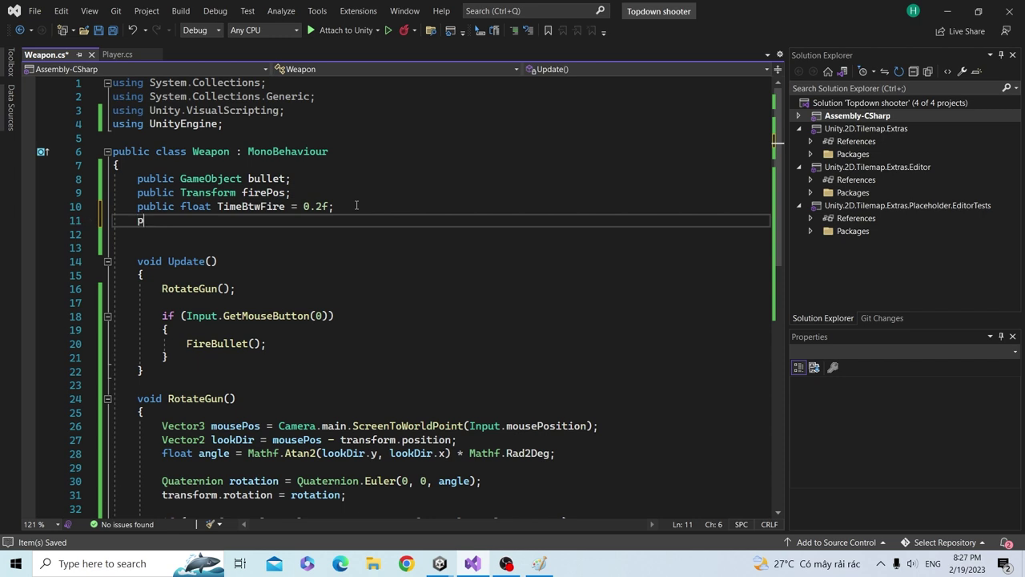
type("ublic ")
type("float ")
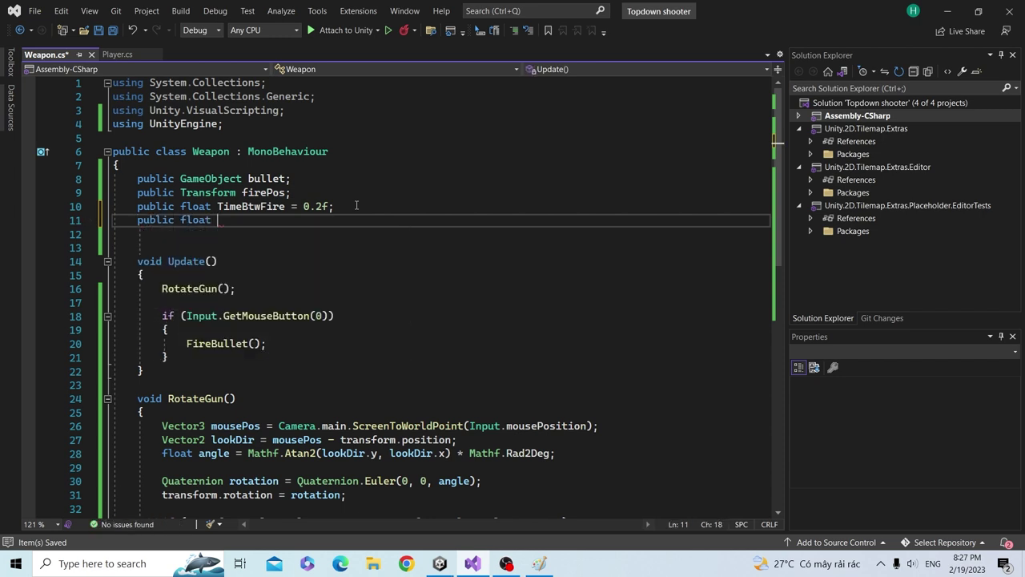
type("bulletFor")
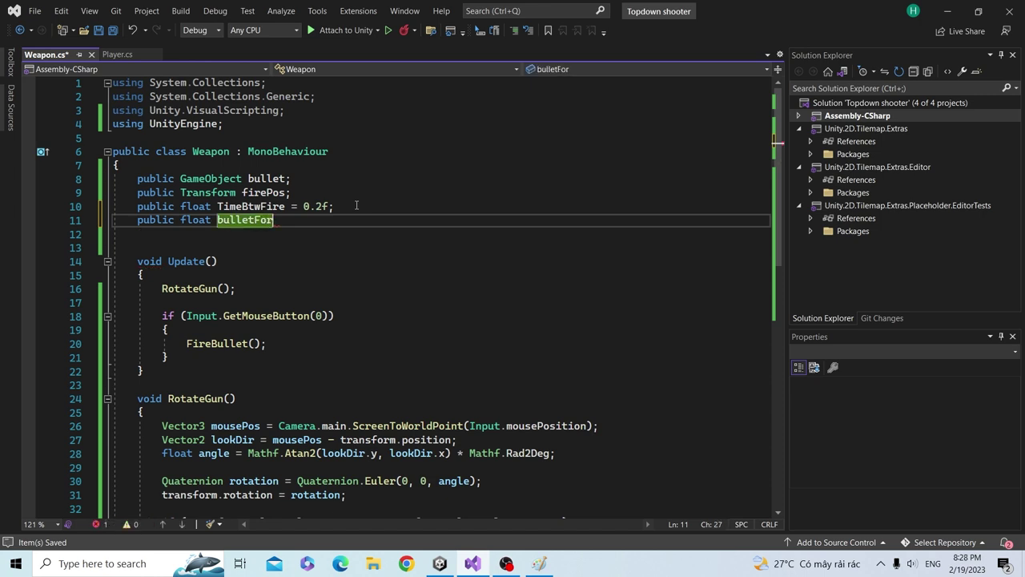
type("ce;")
key("ctrl+s")
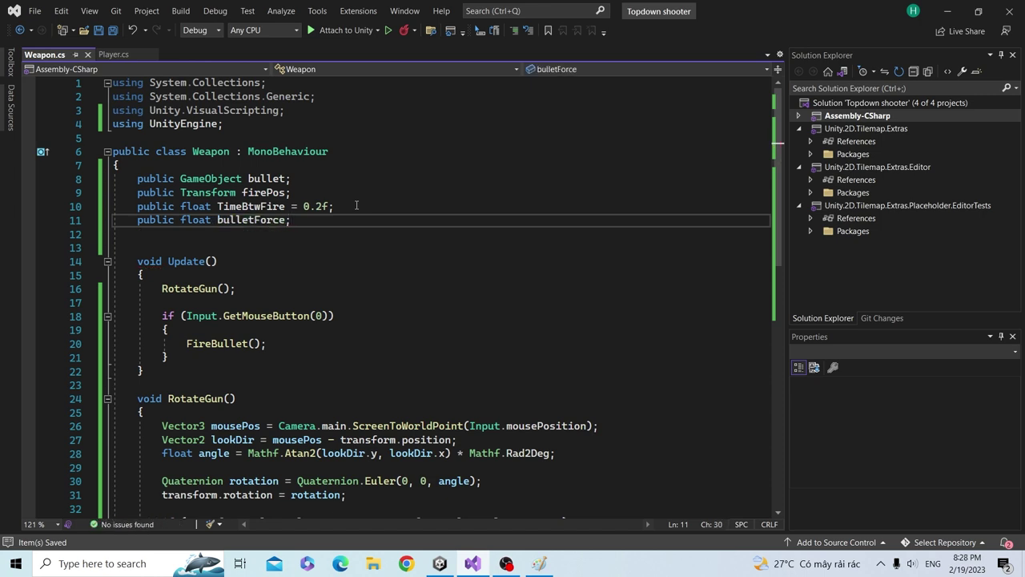
left_click(258, 233)
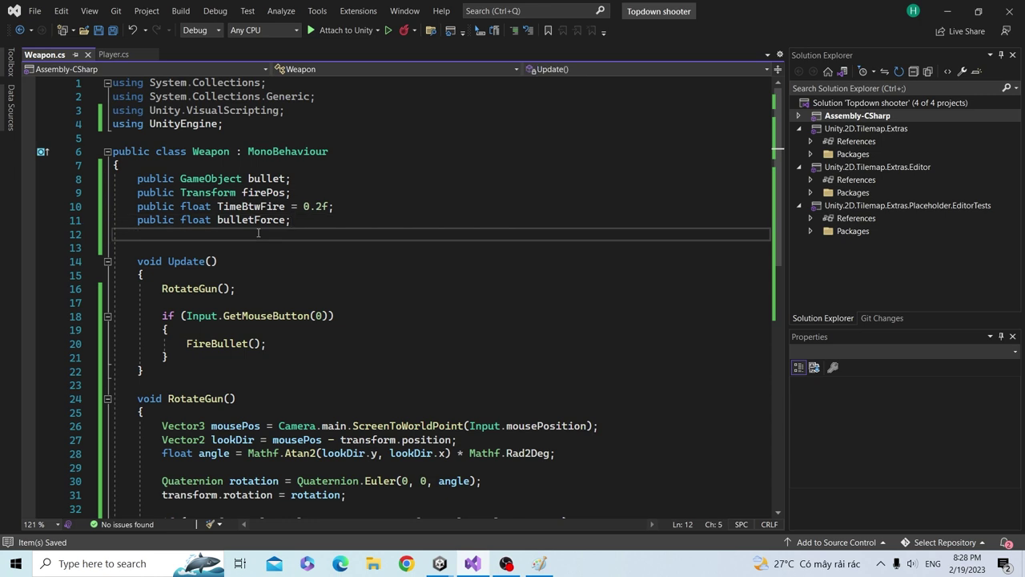
- Declare private float timeBtwFire and add '&& timeBtwFire < 0' to the fire condition
key("Return")
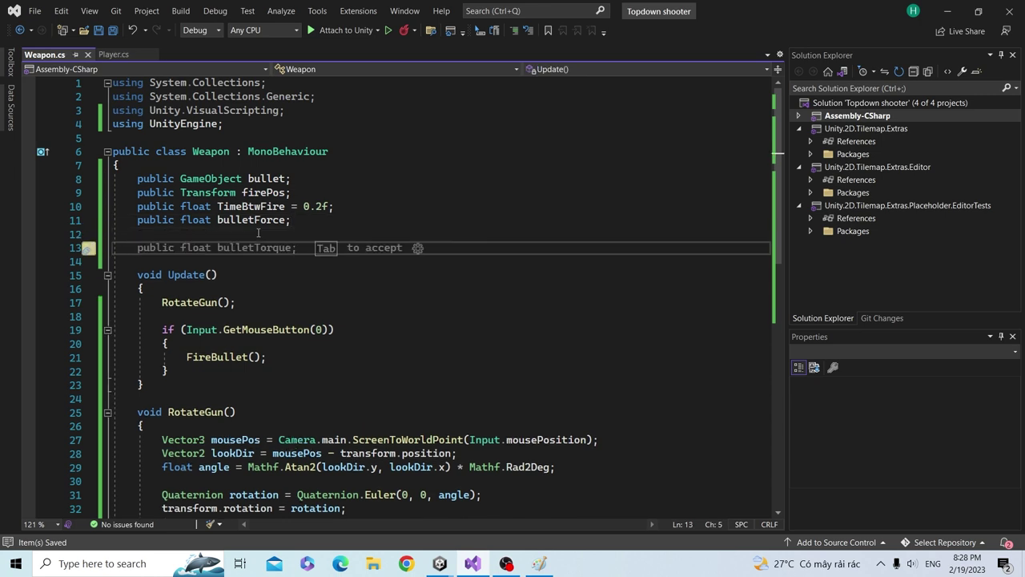
type("priva")
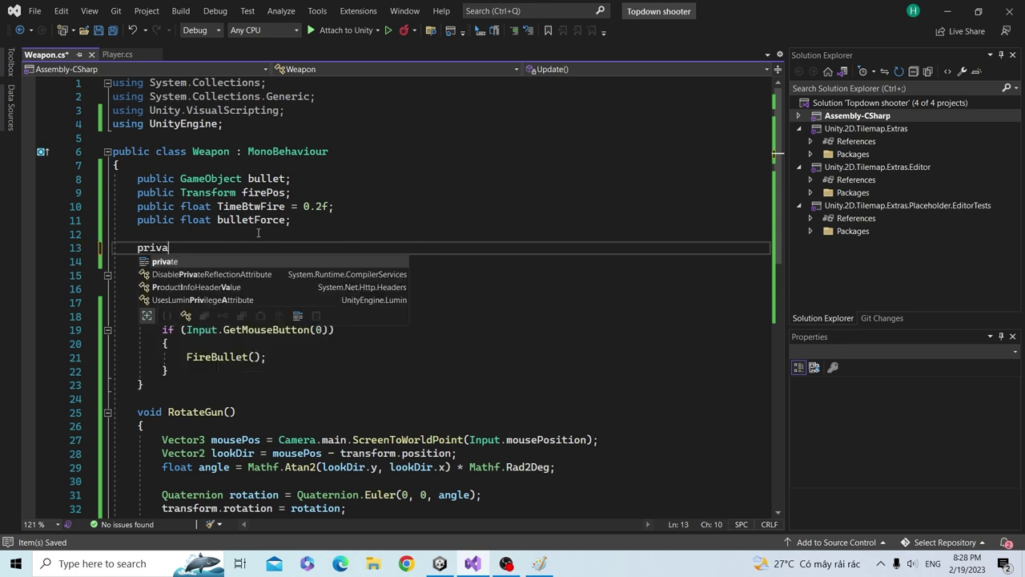
type("te float time")
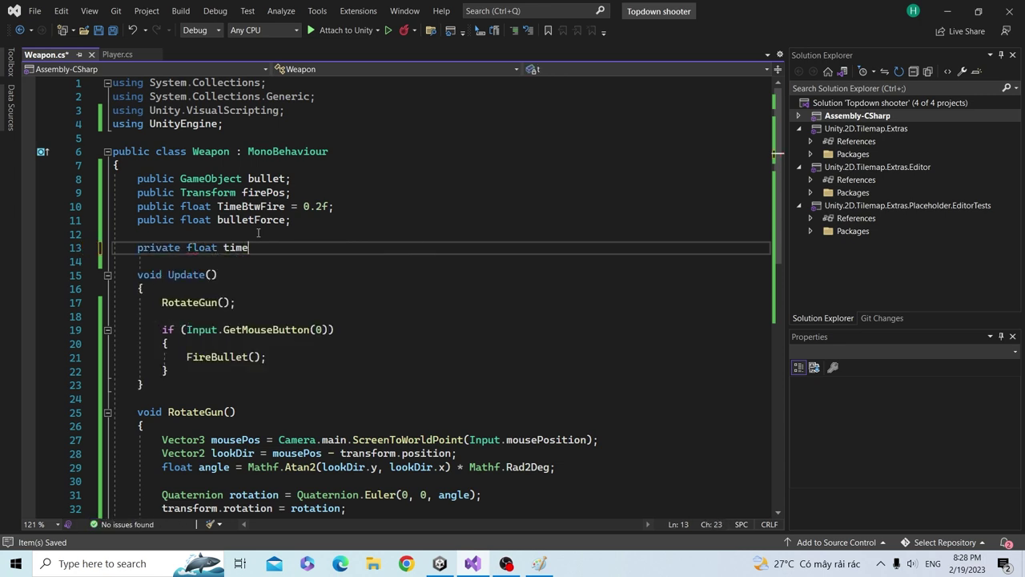
type("BtwFire")
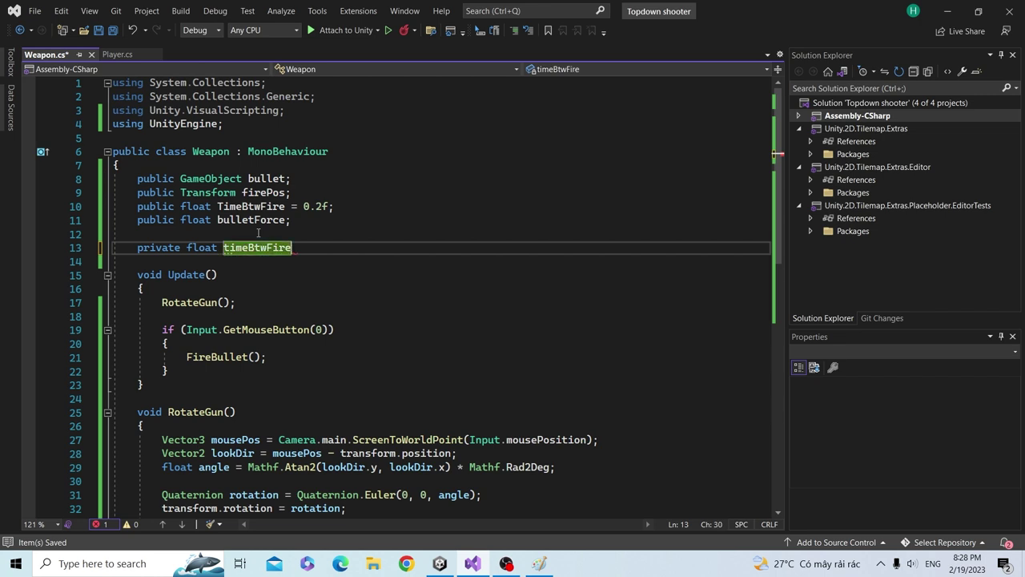
type(";")
key("ctrl+s")
double_click(257, 247)
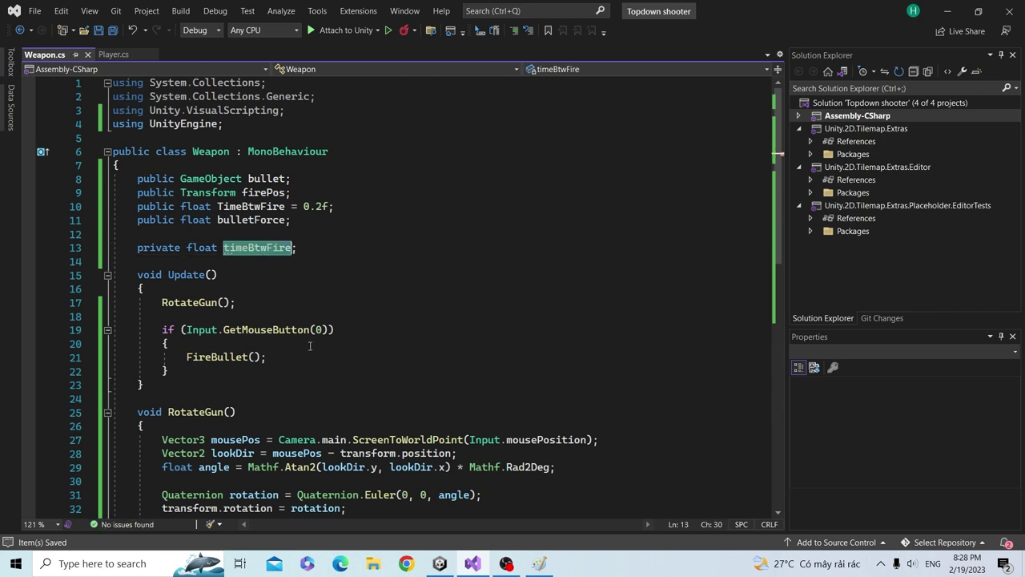
left_click(329, 331)
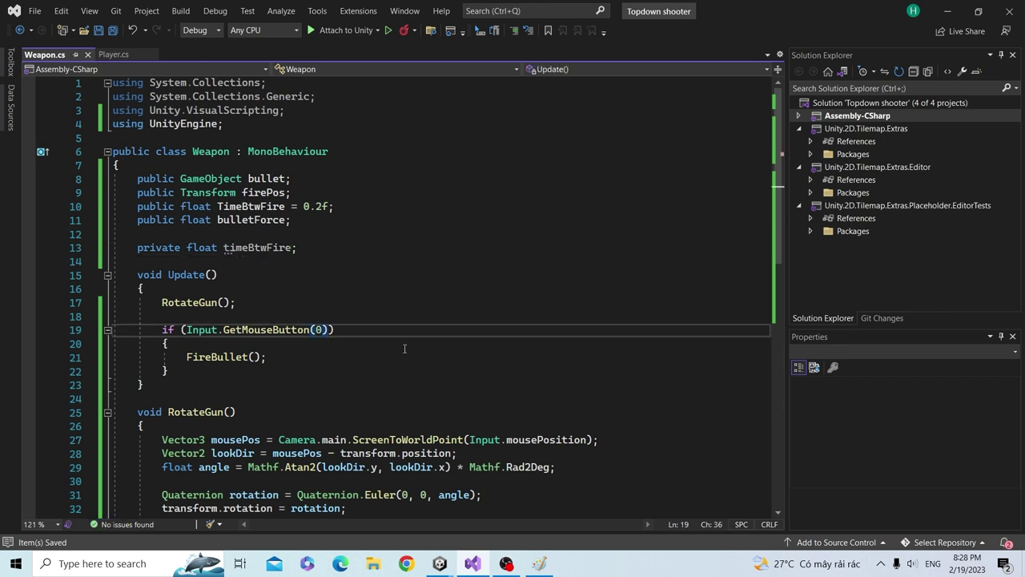
type("&& timeBtwFire <")
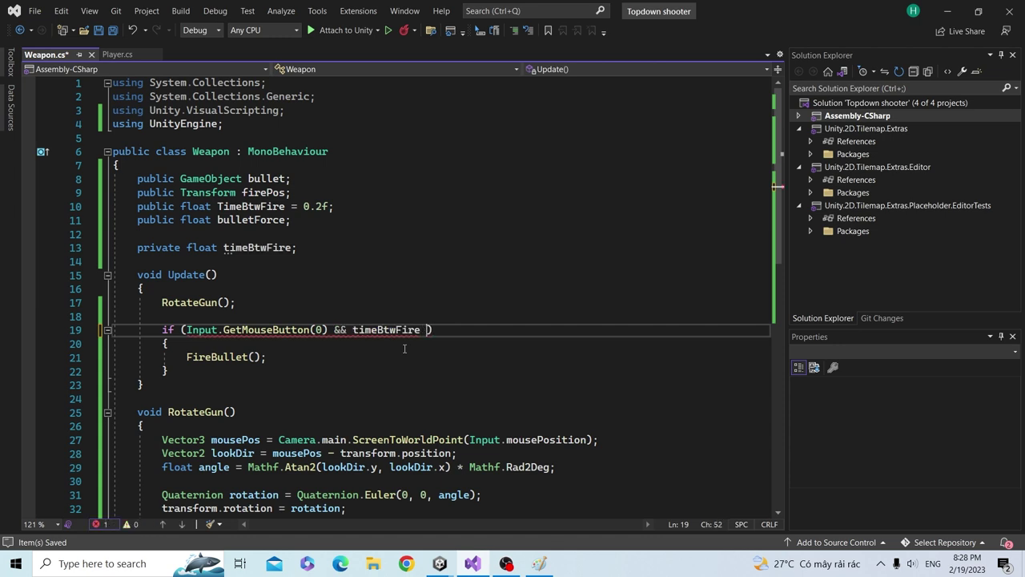
type(" 0")
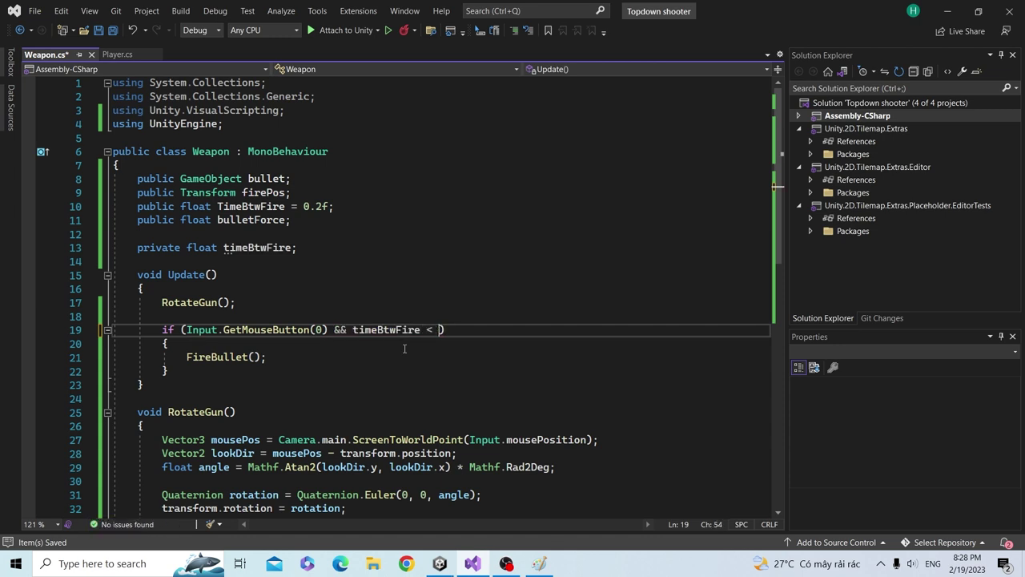
key("ctrl+s")
- Decrease timeBtwFire by Time.deltaTime each Update and save the script
scroll(405, 349, "down", 1)
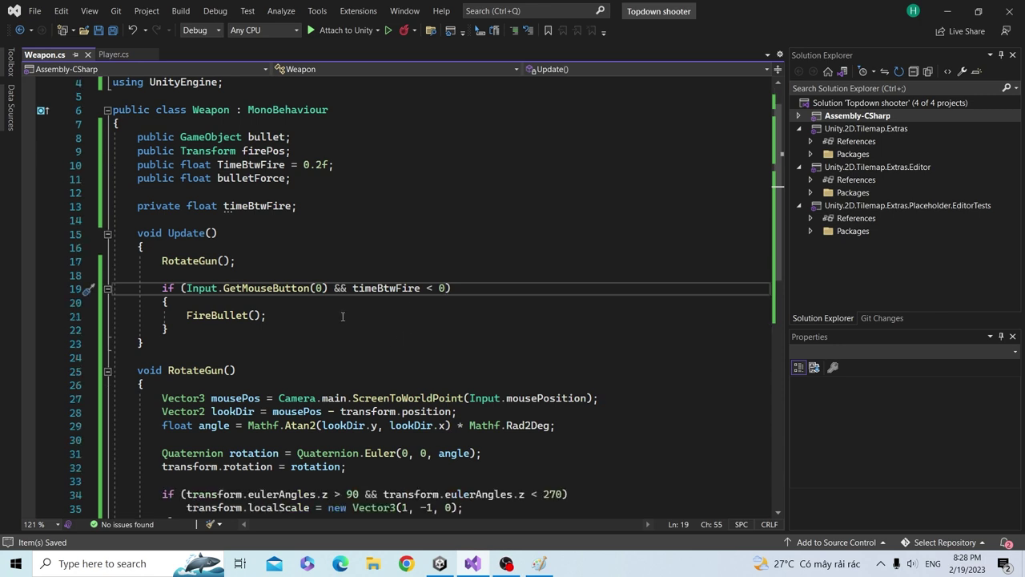
double_click(377, 288)
left_click(299, 274)
type("timeBtwFire")
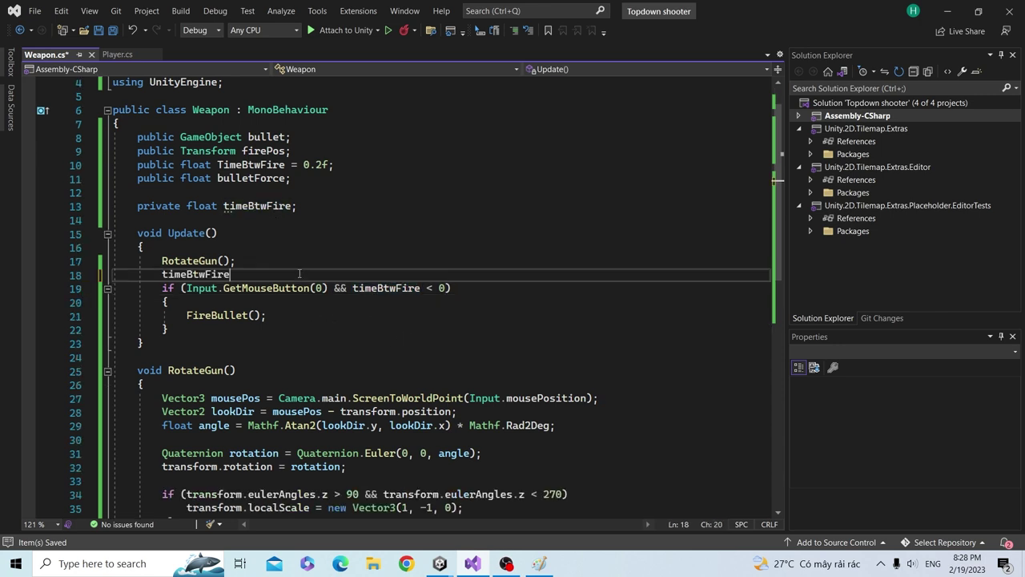
type(" -= T")
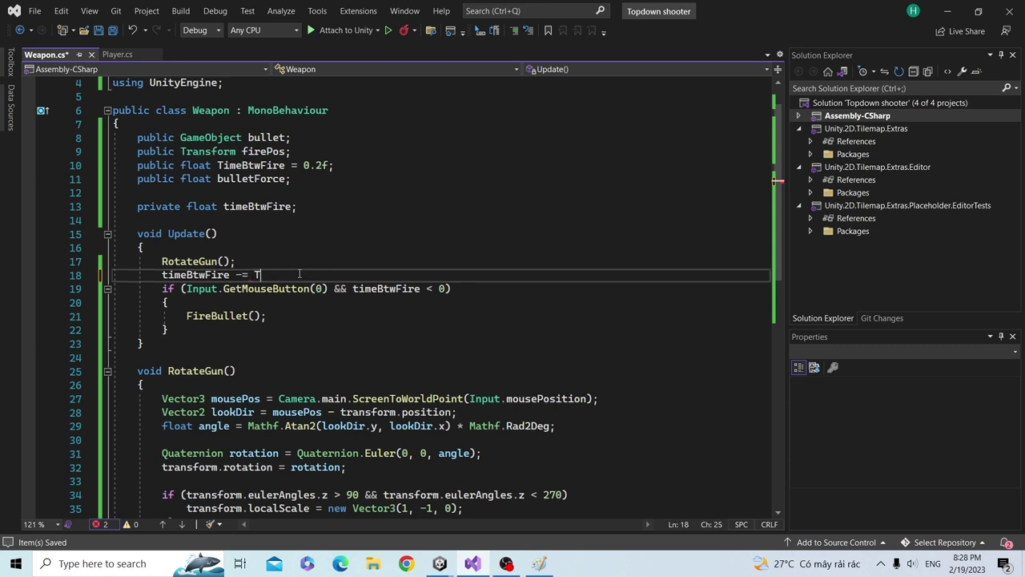
type("ime.del")
key("Tab")
type(";")
key("ctrl+s")
key("Return")
key("ctrl+s")
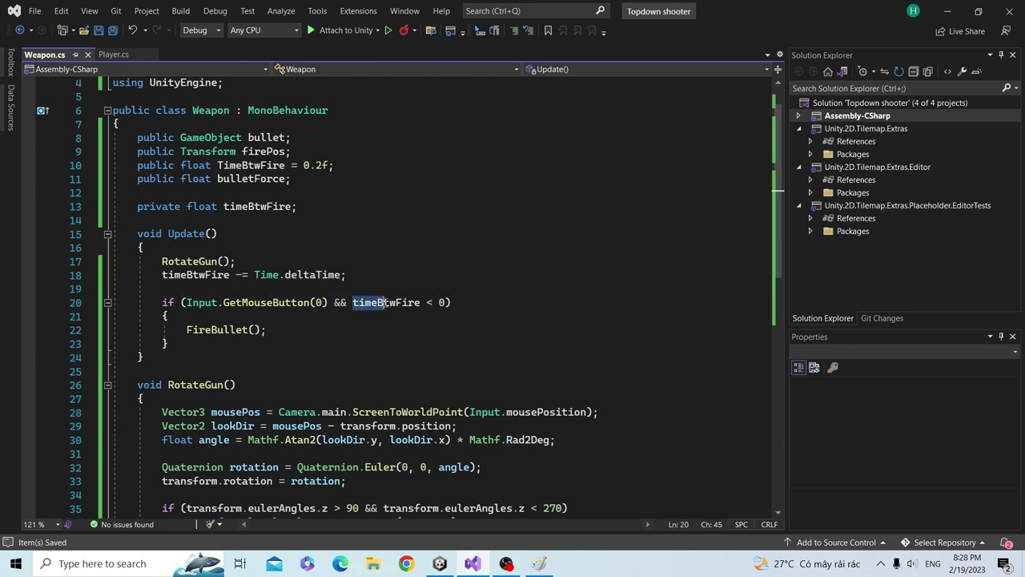
left_click_drag(353, 302, 417, 302)
key("ctrl+c")
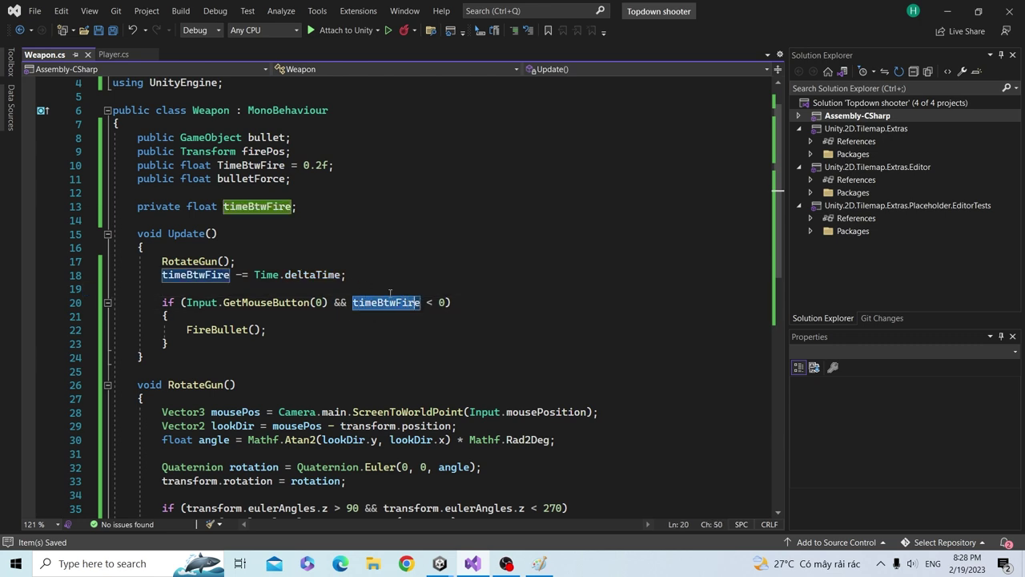
left_click(205, 274)
scroll(369, 324, "down", 5)
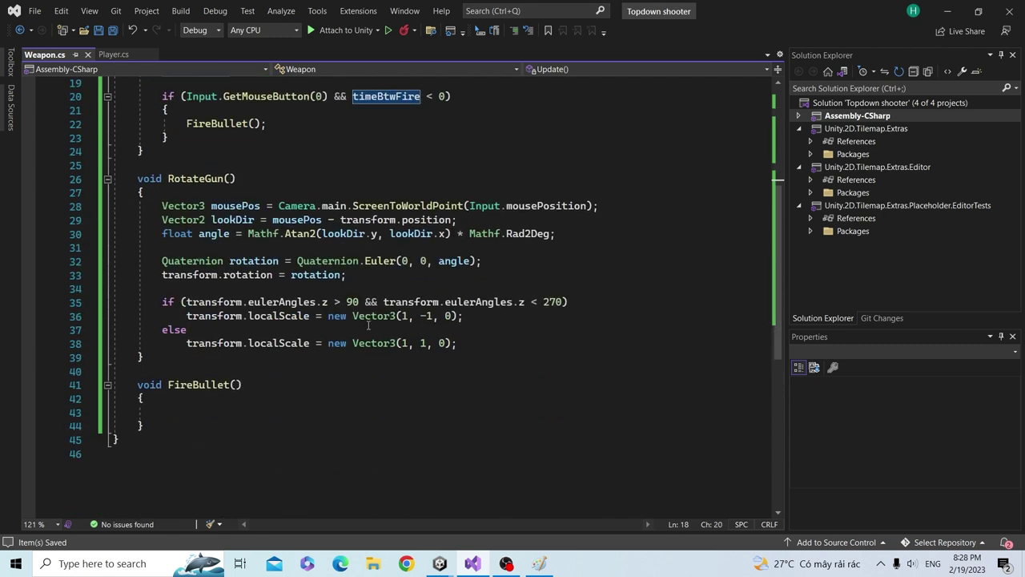
scroll(368, 324, "down", 2)
- In FireBullet, reset timeBtwFire to TimeBtwFire and save
scroll(224, 335, "down", 1)
left_click(197, 289)
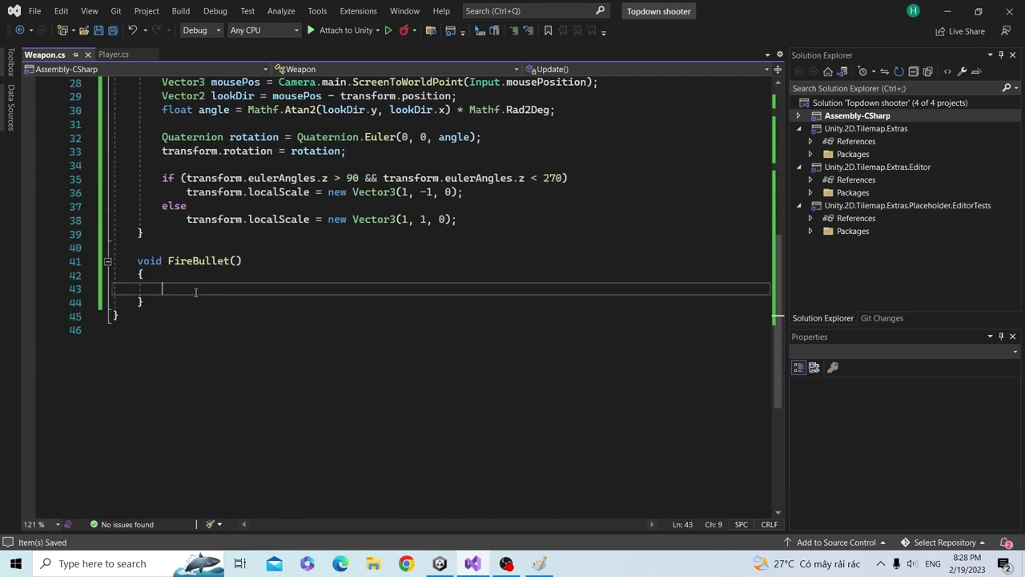
key("ctrl+v")
type("= ")
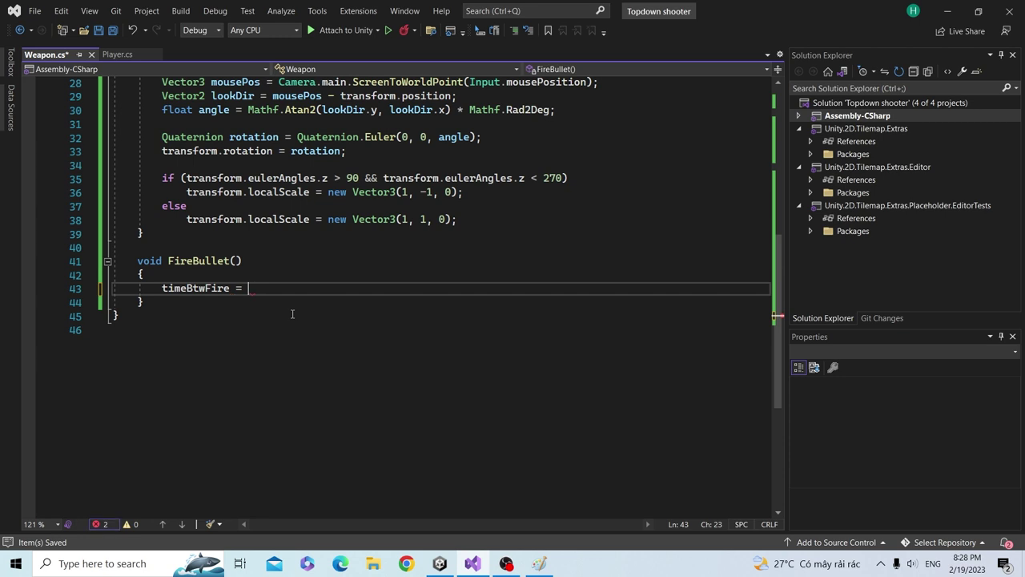
type("Time")
double_click(292, 317)
type(";")
key("Return")
key("Return")
key("ctrl+s")
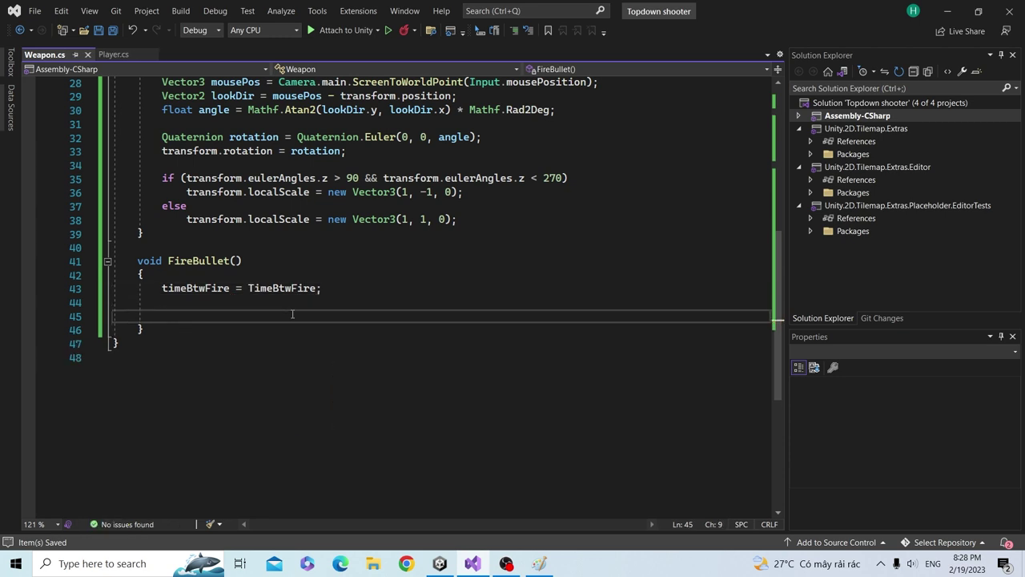
- Add GameObject bullet = Instantiate(bullet, firePos.position, Quaternion.identity); and save
type("Ga")
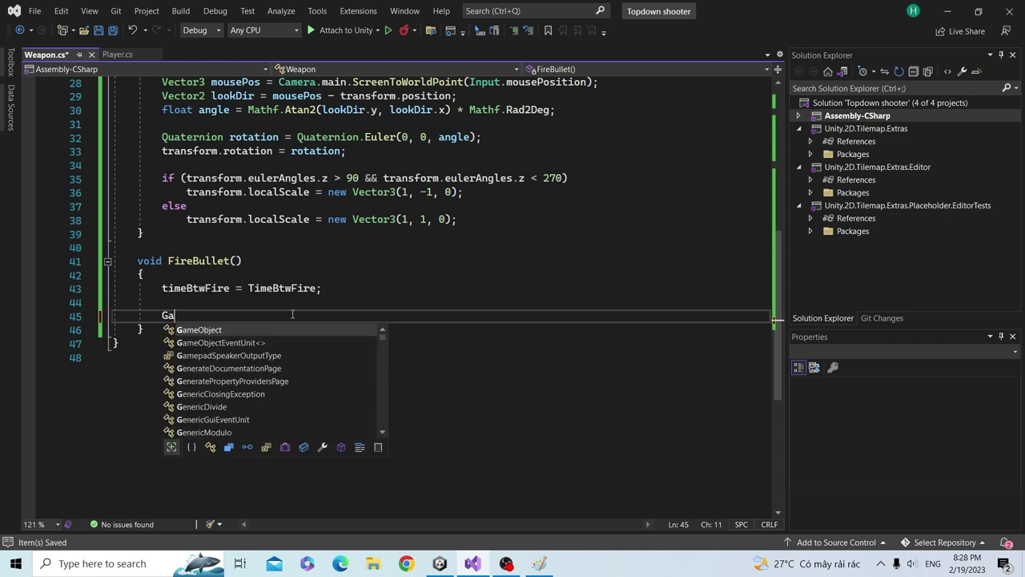
type("me")
key("Tab")
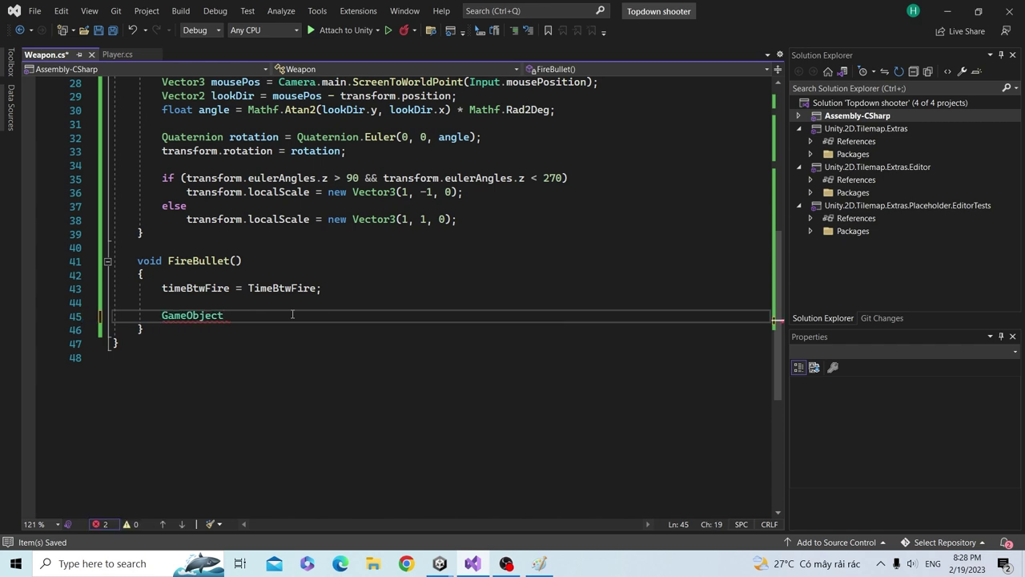
type("bullet = I")
type("nsta")
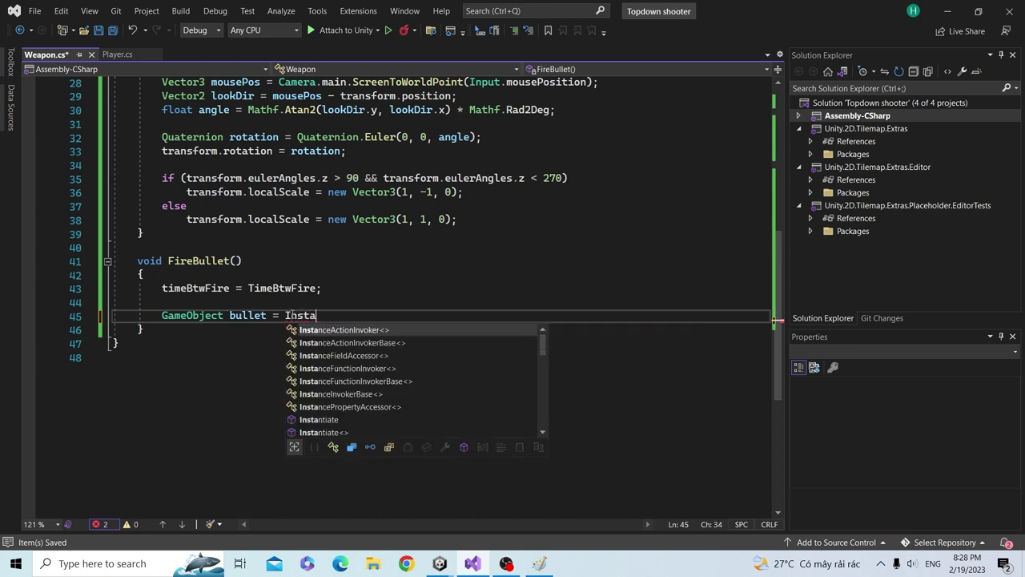
type("n")
type("t")
key("Tab")
type("(b")
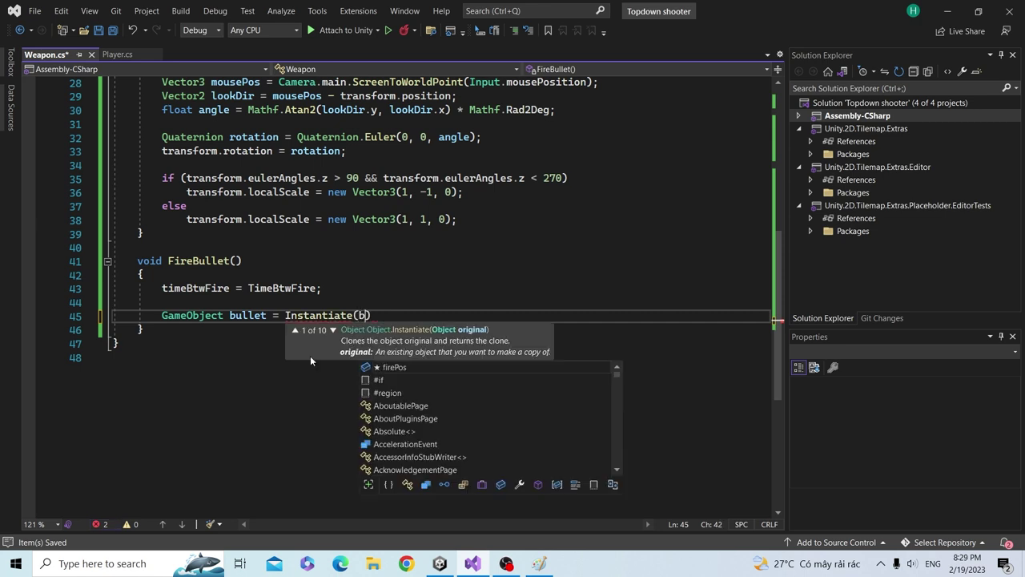
type("ullet, ")
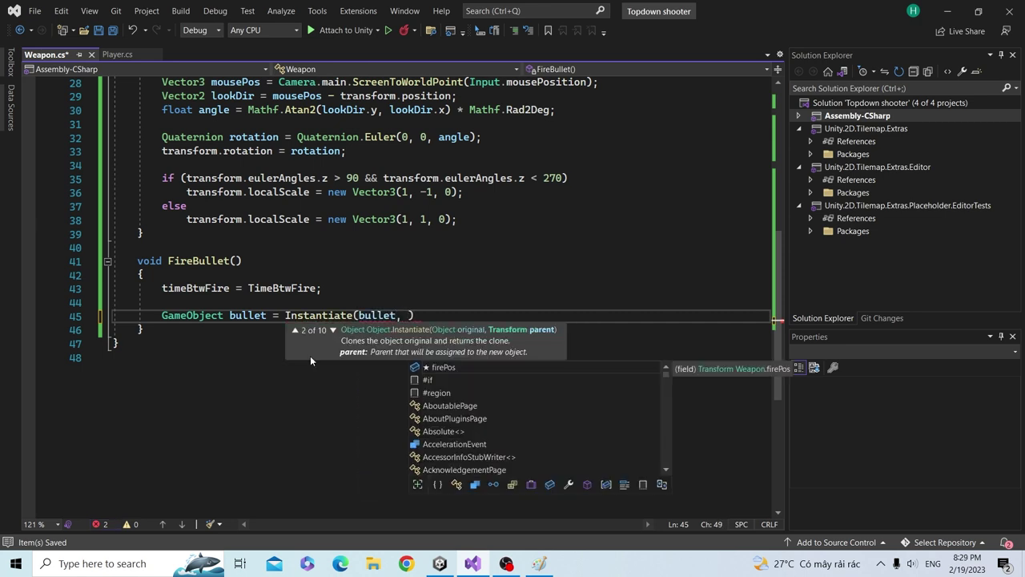
type("tra")
key("BackSpace")
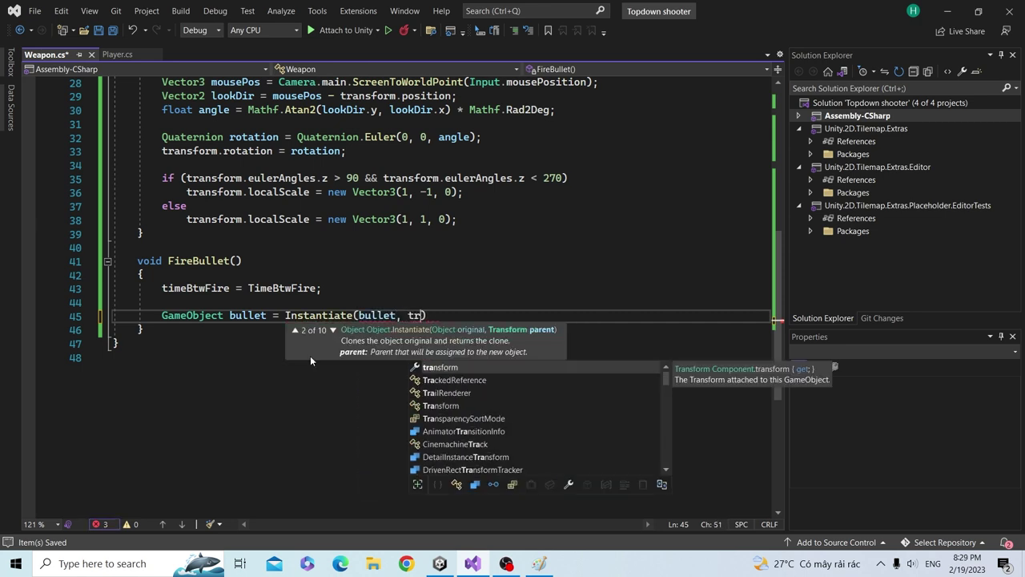
key("BackSpace")
key("BackSpace")
type("firepo.")
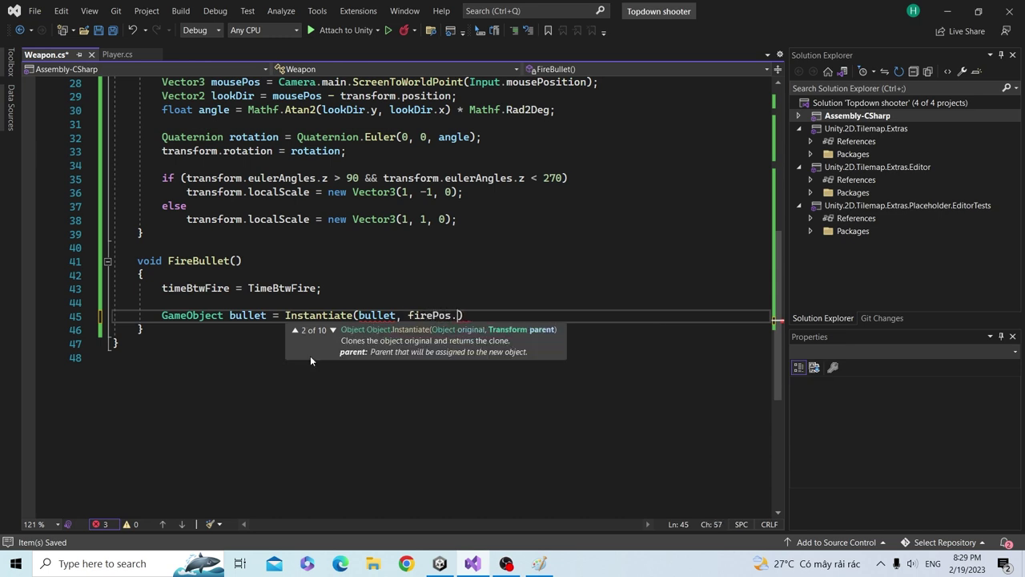
type("po")
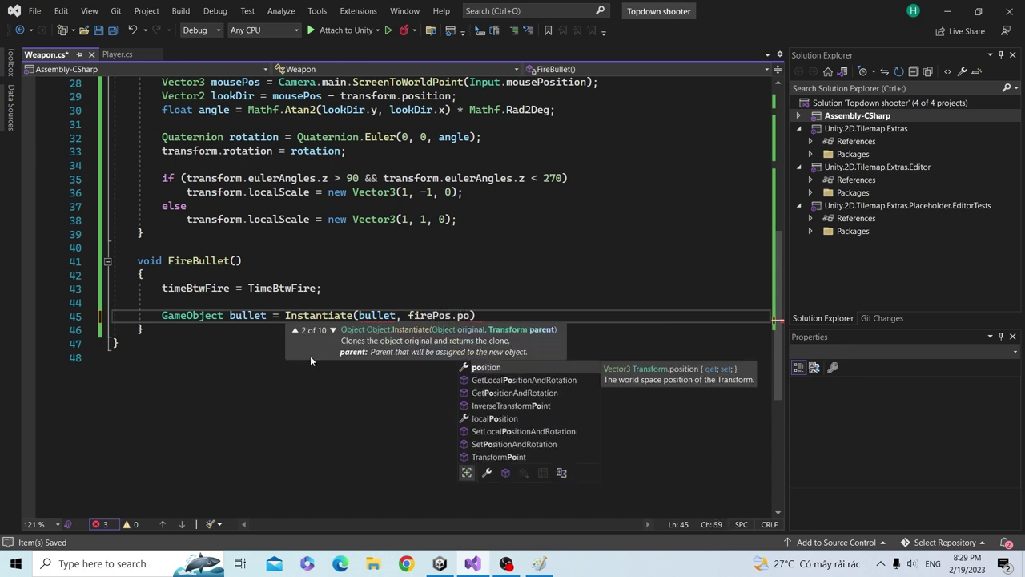
type(",Q")
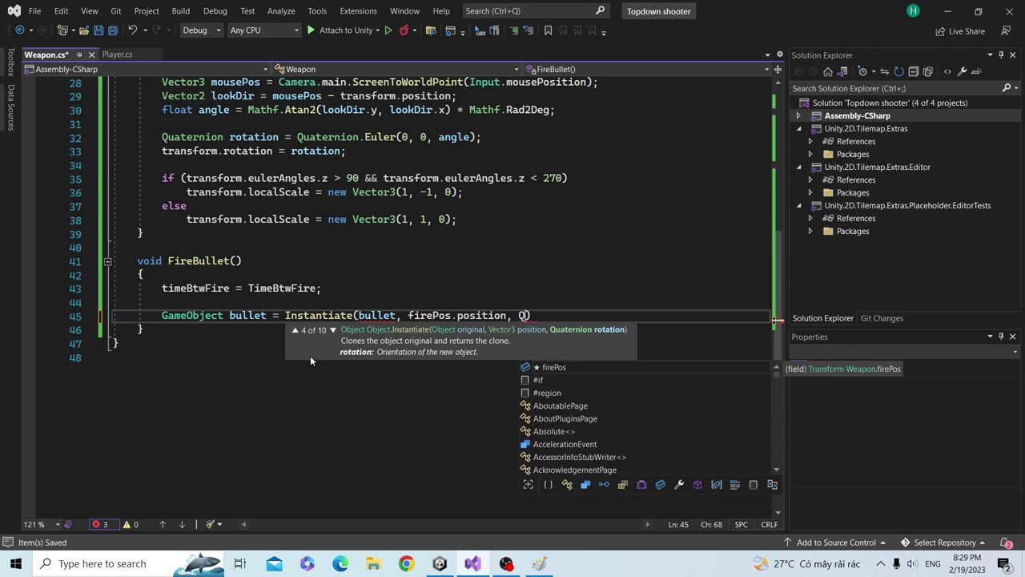
type("ua")
key("Down")
key("Down")
type(".")
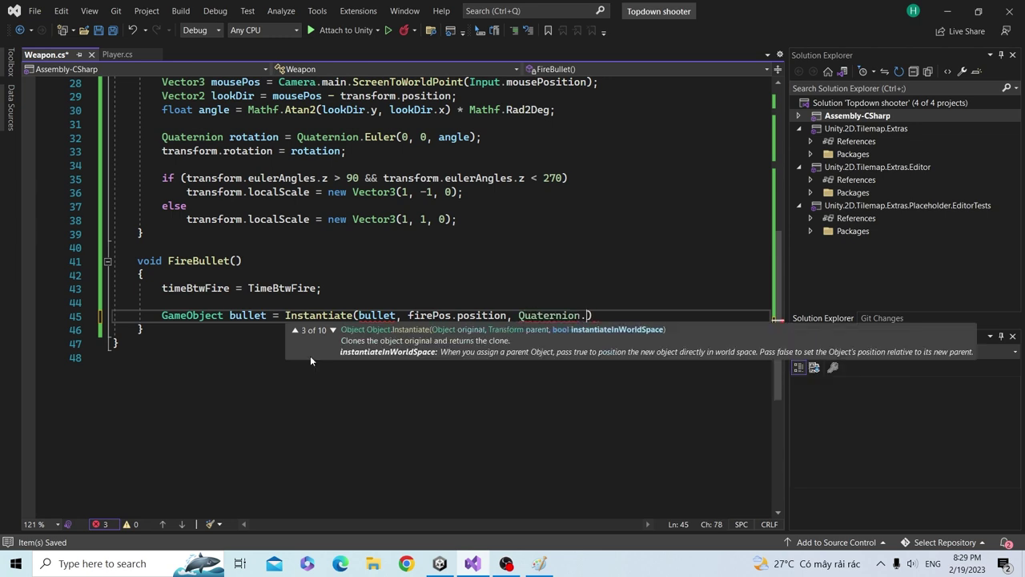
type("id")
key("Tab")
type(")")
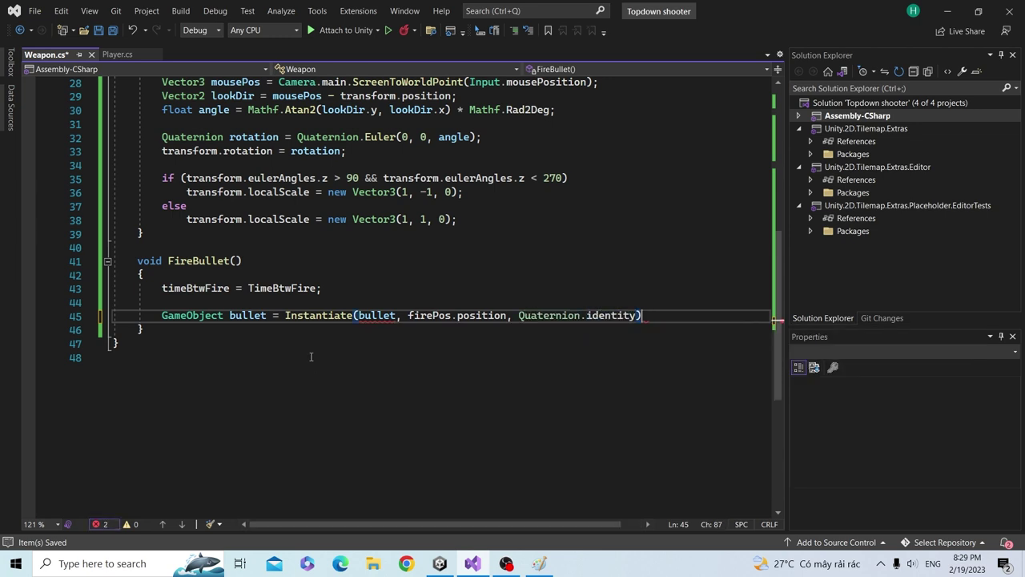
type(";")
key("ctrl+s")
key("Return")
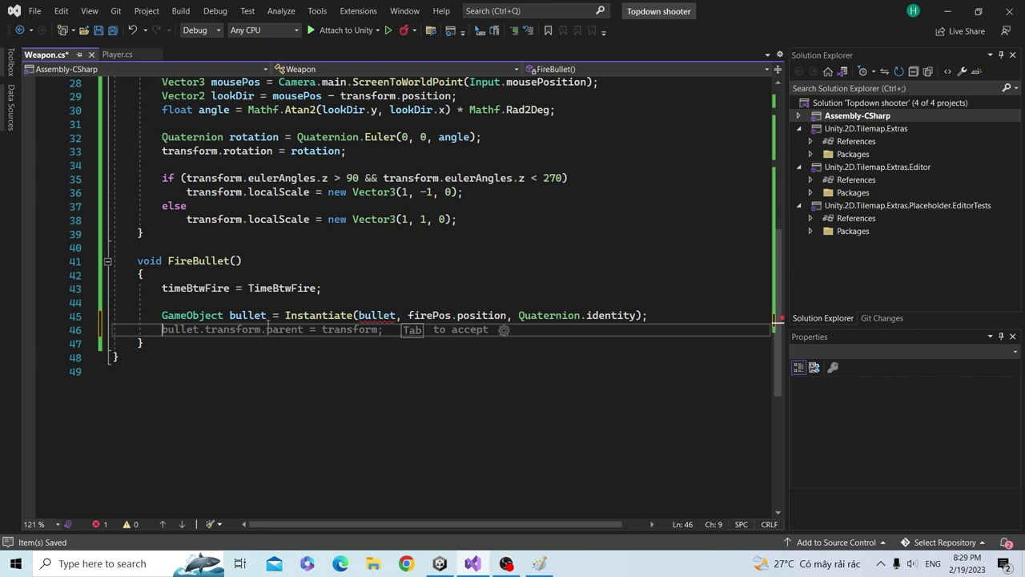
- Rename the spawned variable to bulletTmp, save, and switch back to Unity
left_click(268, 314)
type("Tmp")
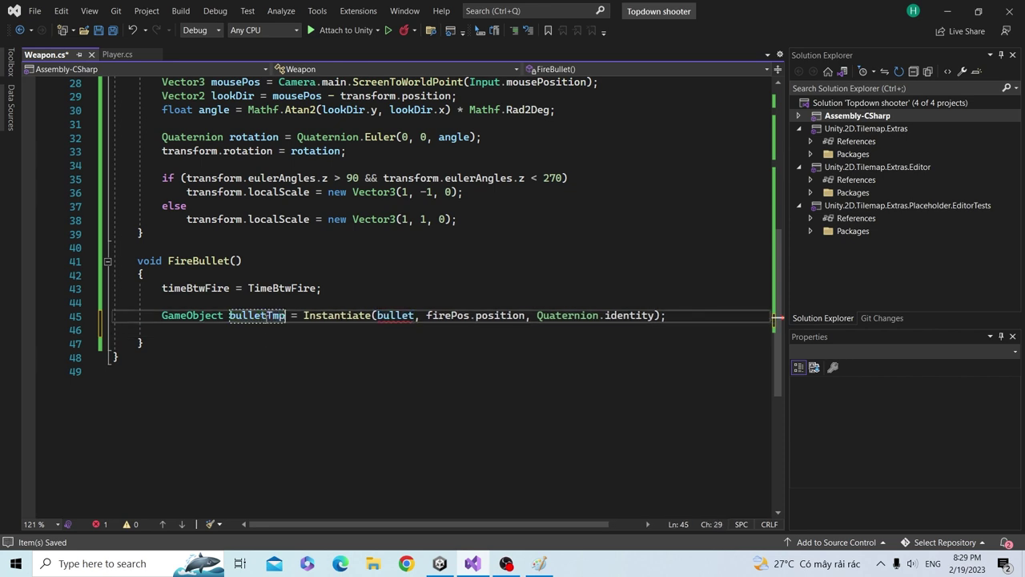
key("ctrl+s")
left_click(271, 333)
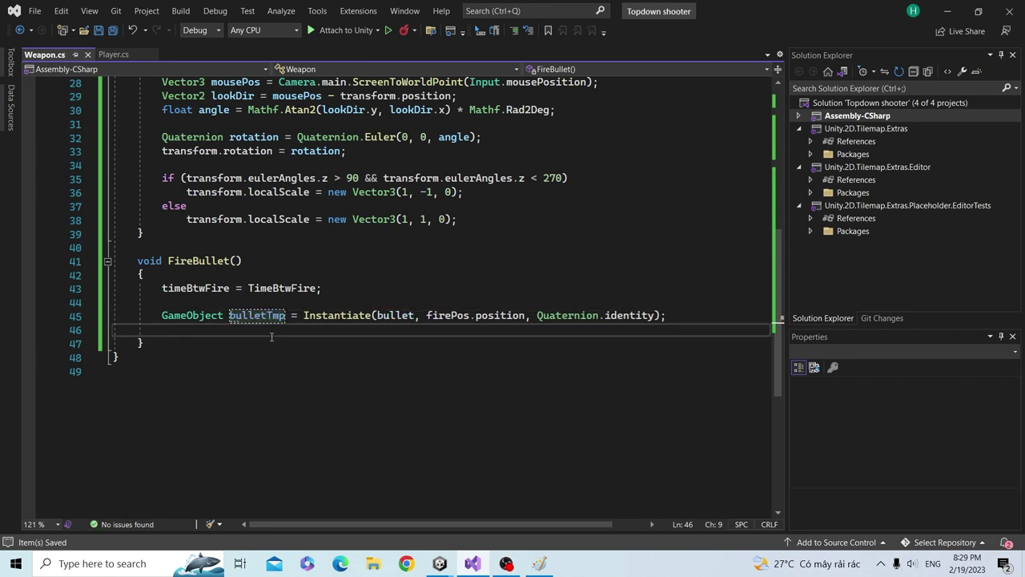
key("alt+Tab")
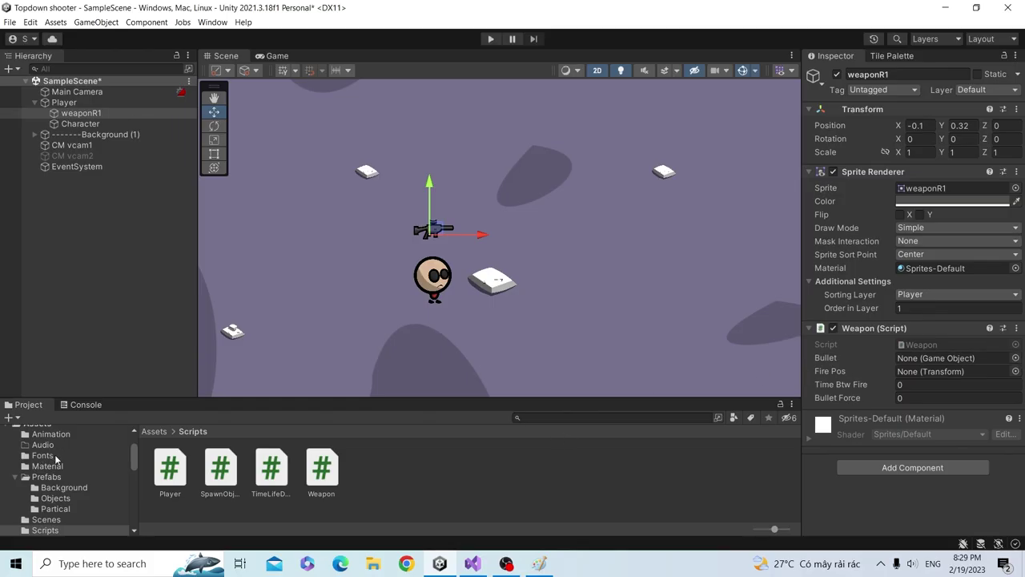
- Assign the bullet prefab to the Bullet slot and create an empty FirePos child under weaponR1
left_click(55, 497)
left_click_drag(168, 467, 963, 366)
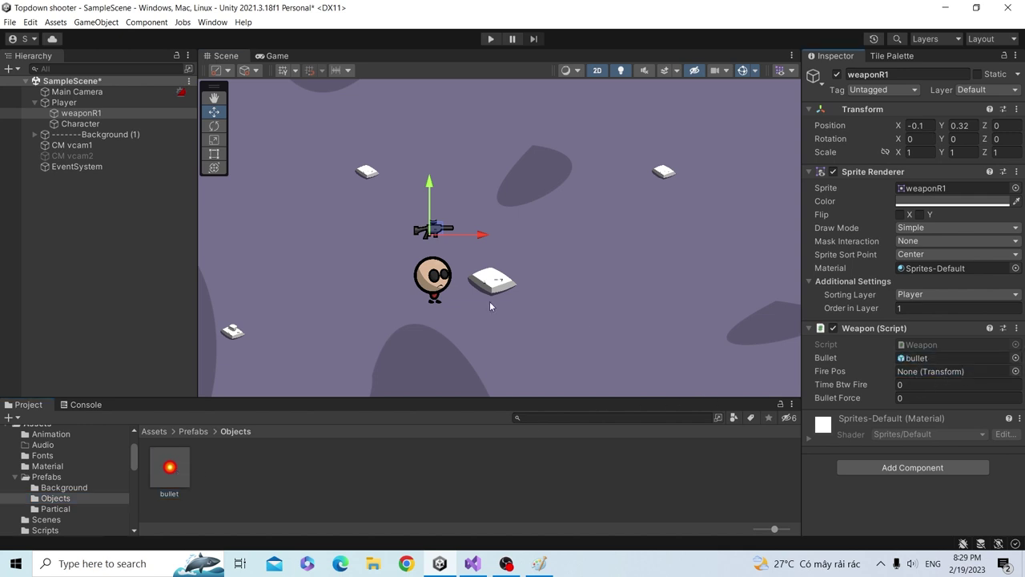
left_click(108, 117)
right_click(108, 117)
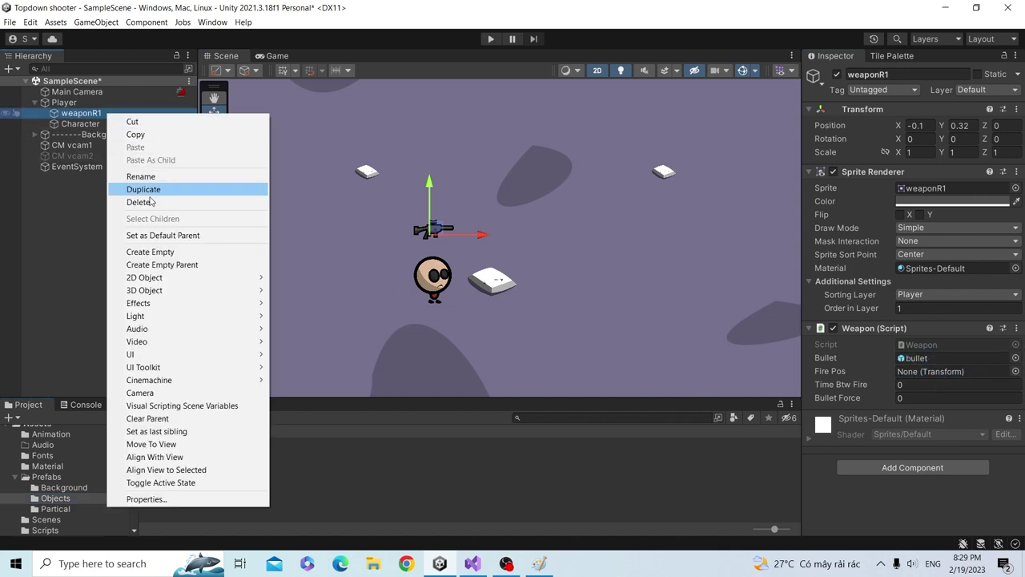
left_click(159, 251)
type("FirePos")
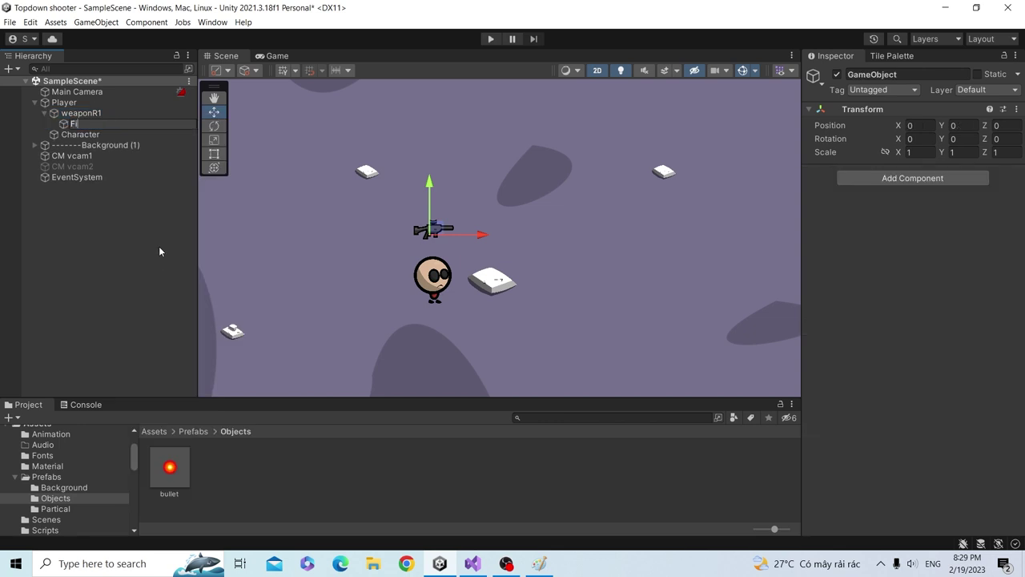
key("Return")
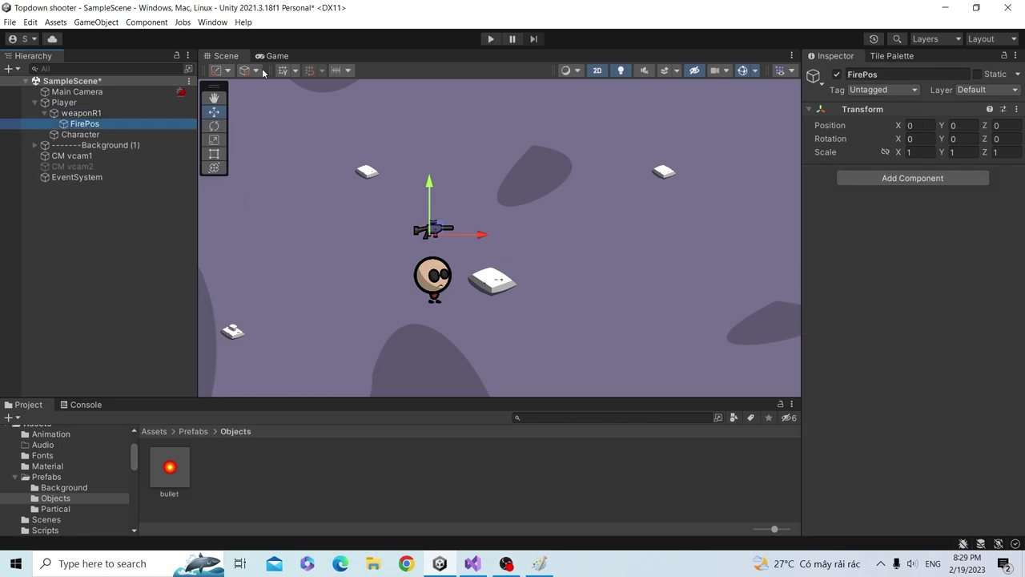
- Move FirePos to the gun muzzle, assign it to Fire Pos, and set Time Btw Fire 0.2, Bullet Force 9
scroll(417, 222, "up", 3)
left_click_drag(437, 231, 478, 228)
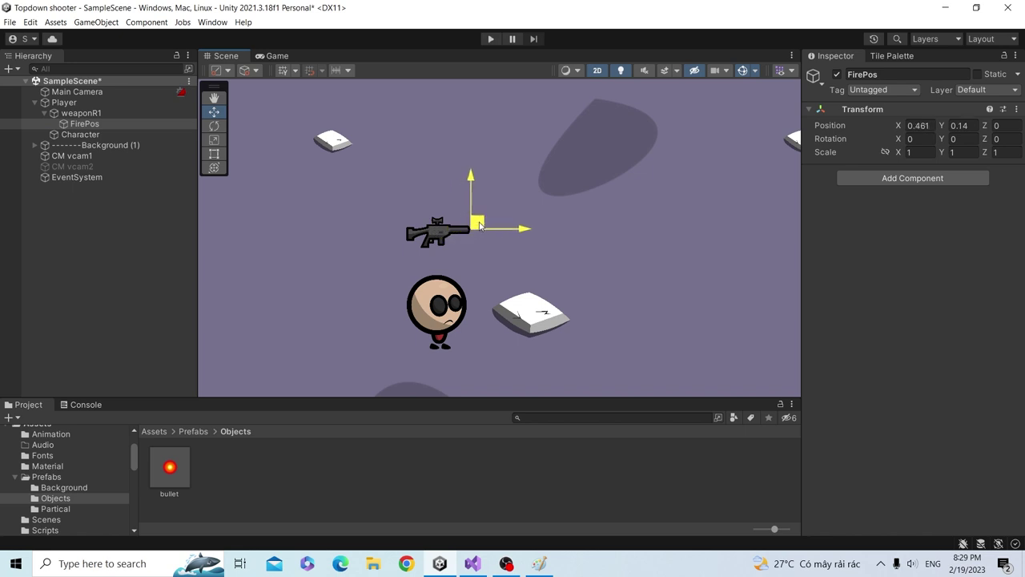
left_click(113, 113)
left_click_drag(113, 123, 929, 371)
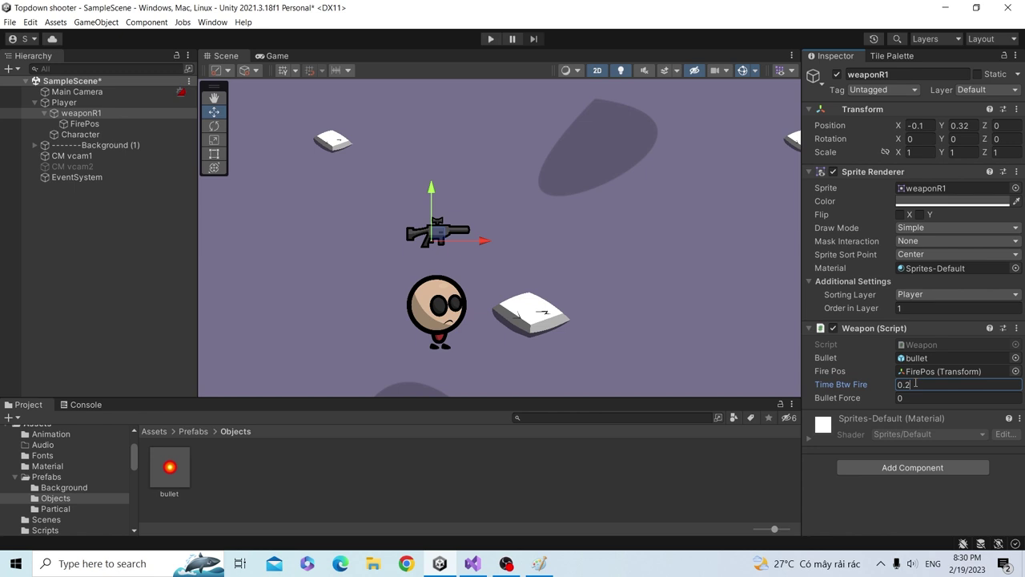
left_click(915, 397)
type("9")
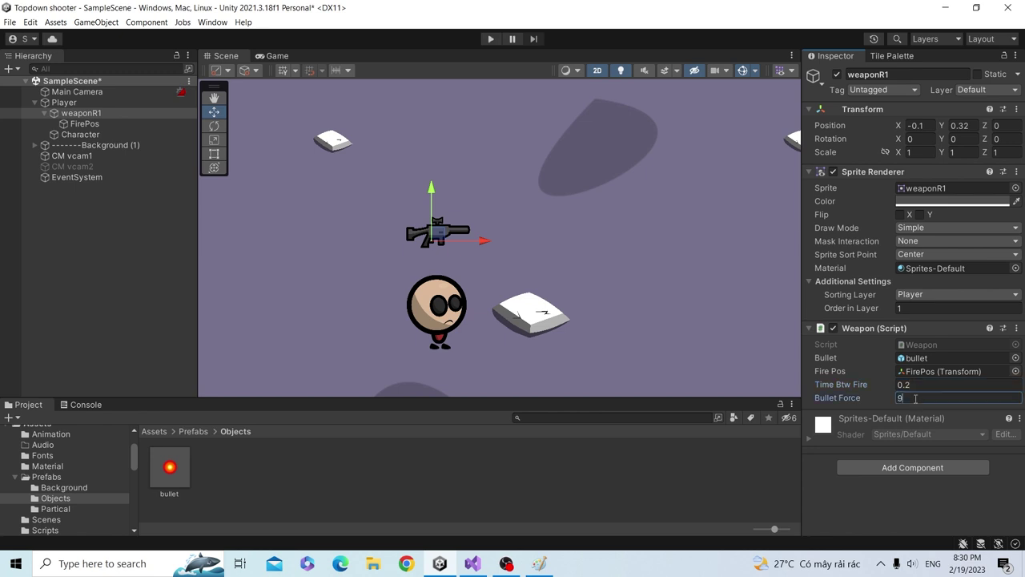
left_click(634, 512)
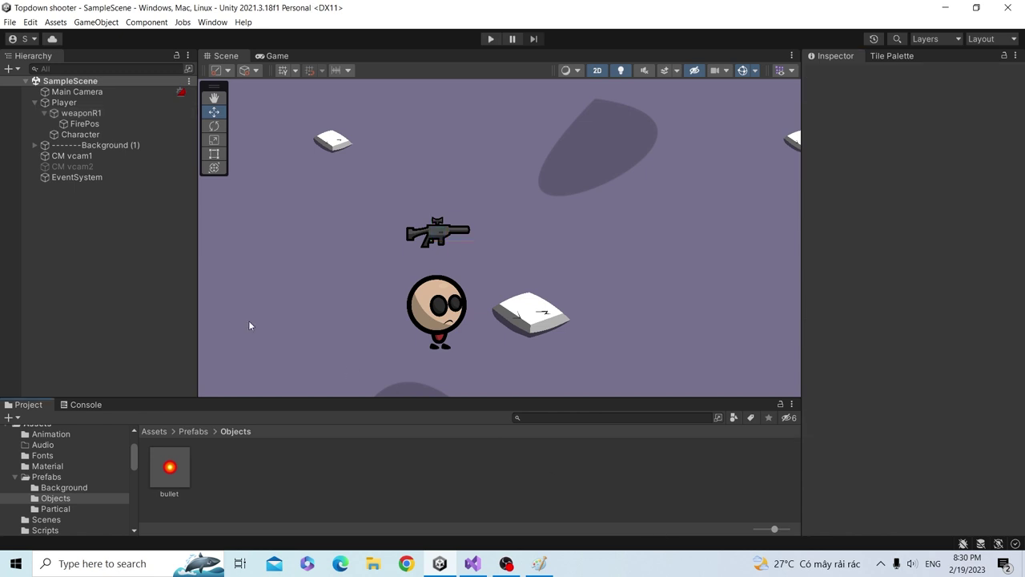
- Enter Play mode and click repeatedly in the Game view to fire bullets and test the cooldown
left_click(491, 39)
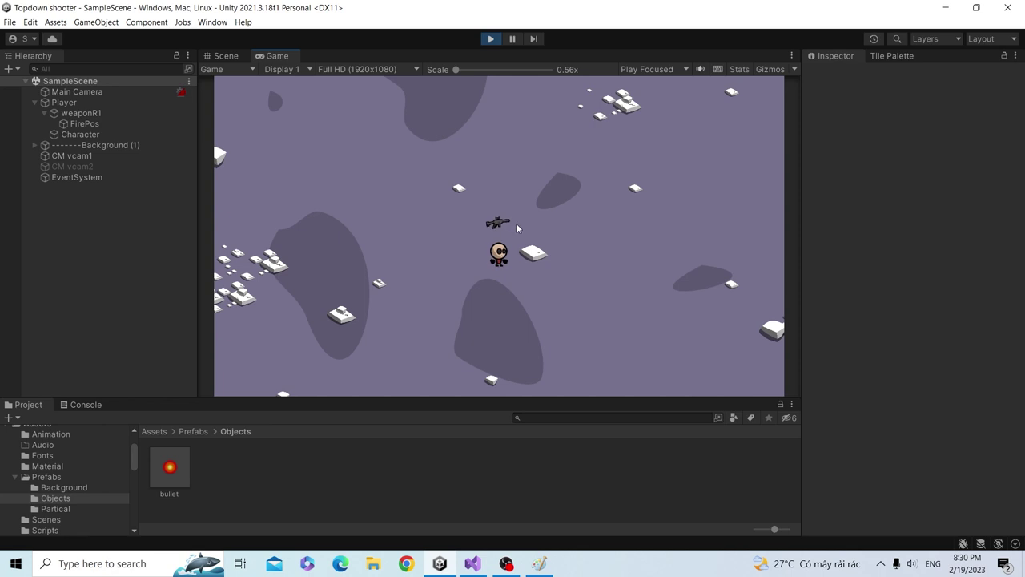
left_click(516, 228)
left_click(516, 228)
left_click(459, 218)
left_click(455, 218)
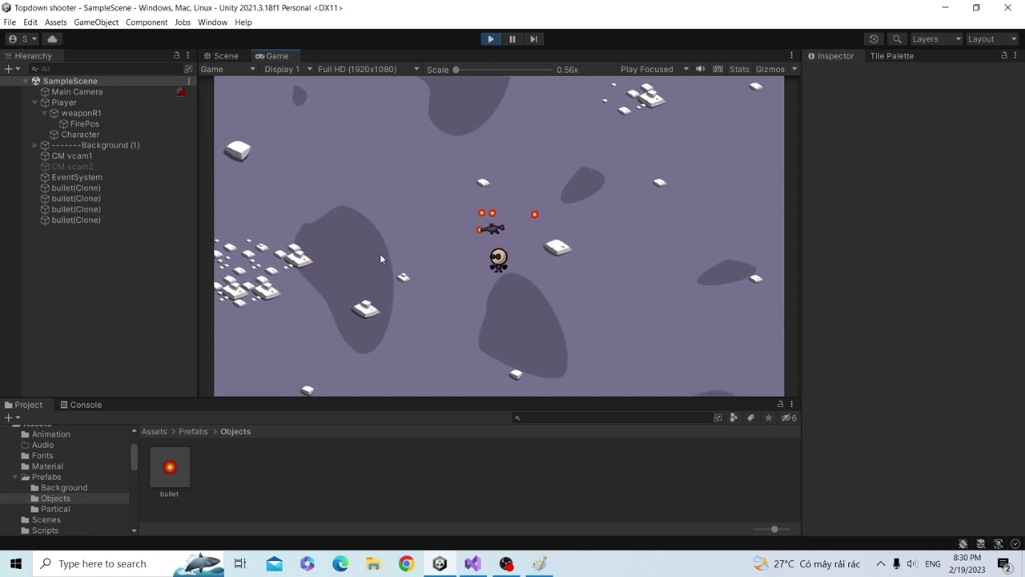
left_click(381, 259)
left_click(619, 215)
left_click(575, 207)
left_click(460, 187)
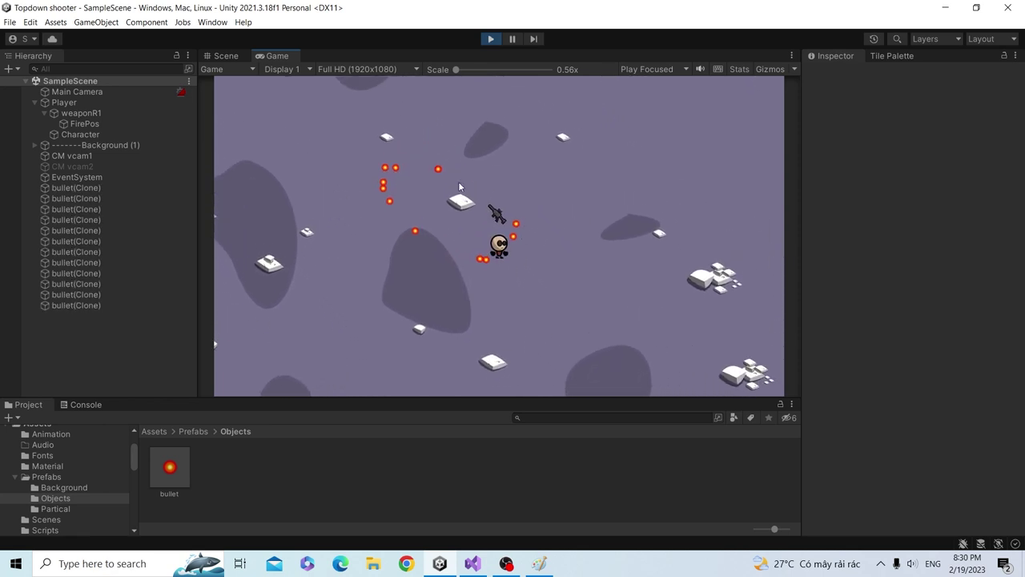
left_click(459, 187)
left_click(446, 168)
left_click(447, 168)
left_click(422, 173)
left_click(416, 215)
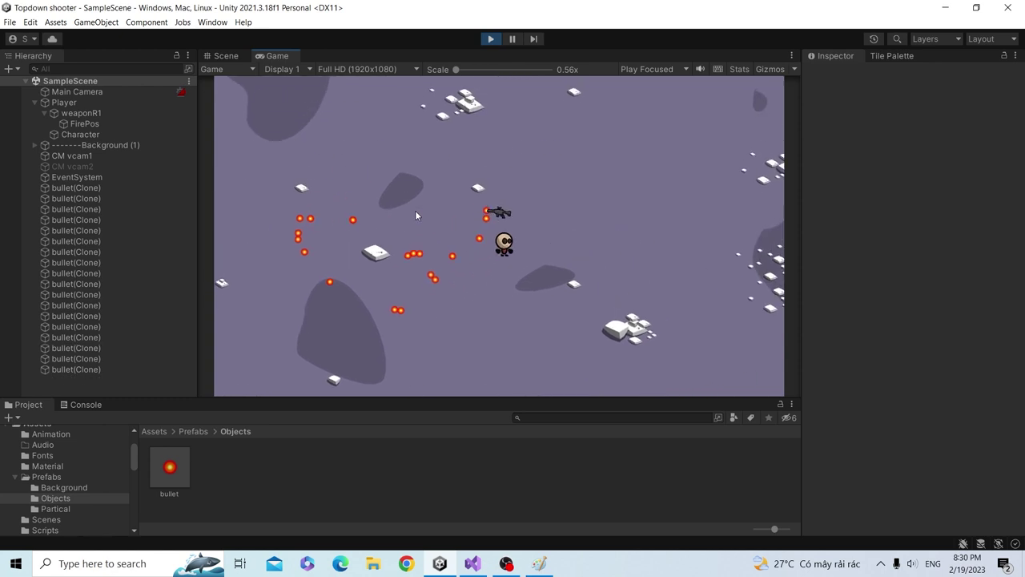
left_click(382, 189)
left_click(432, 279)
left_click(410, 266)
left_click(373, 291)
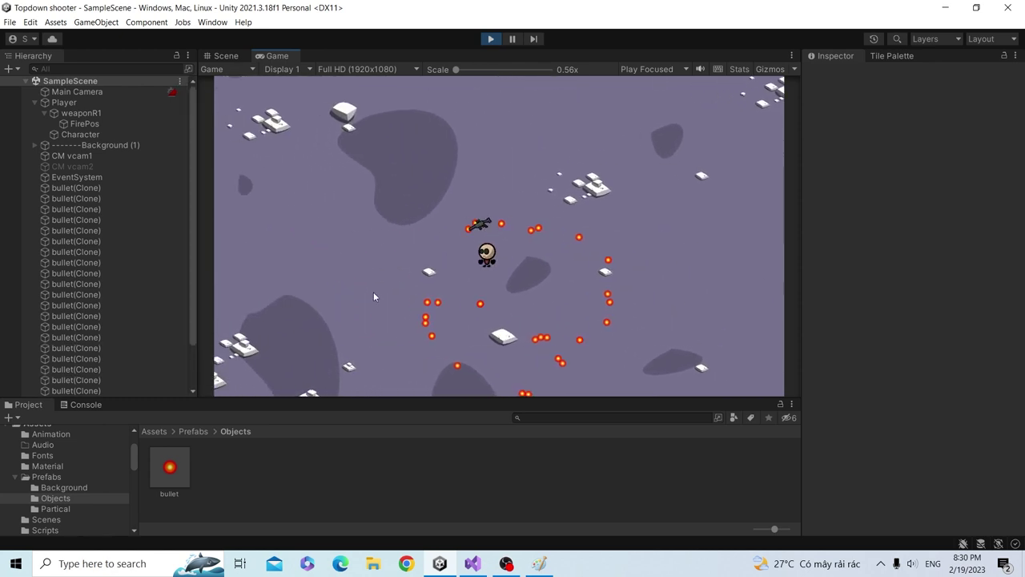
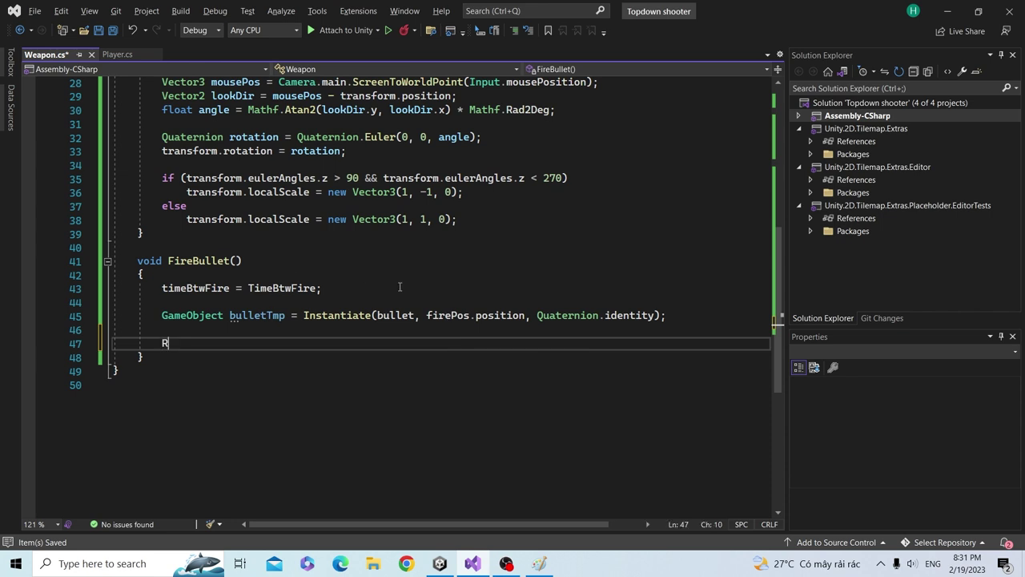
- In FireBullet, add Rigidbody2D rb = bulletTmp.GetComponent<Rigidbody2D>(); and save
type("Rigidbody2D rb")
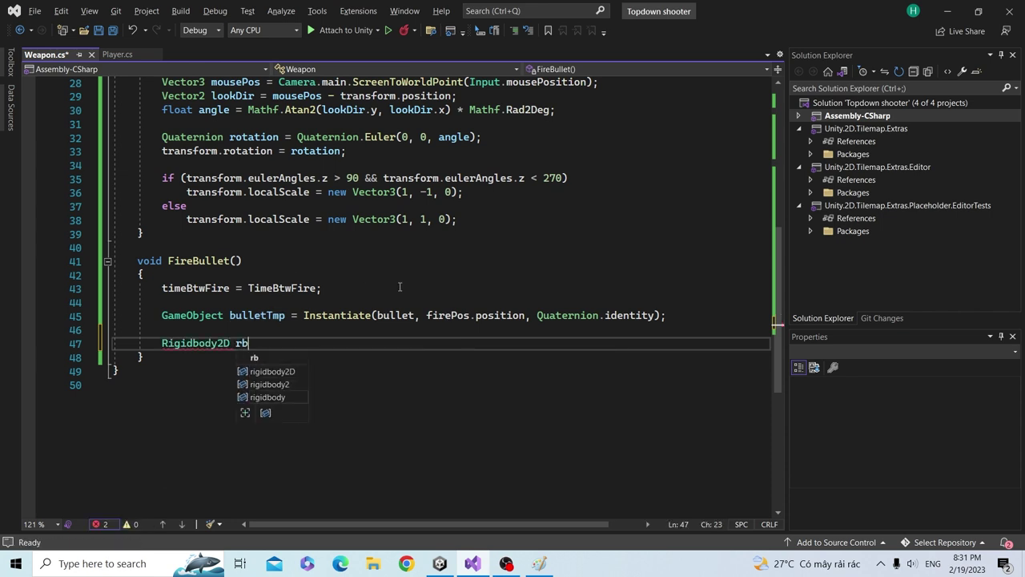
type(" = bul")
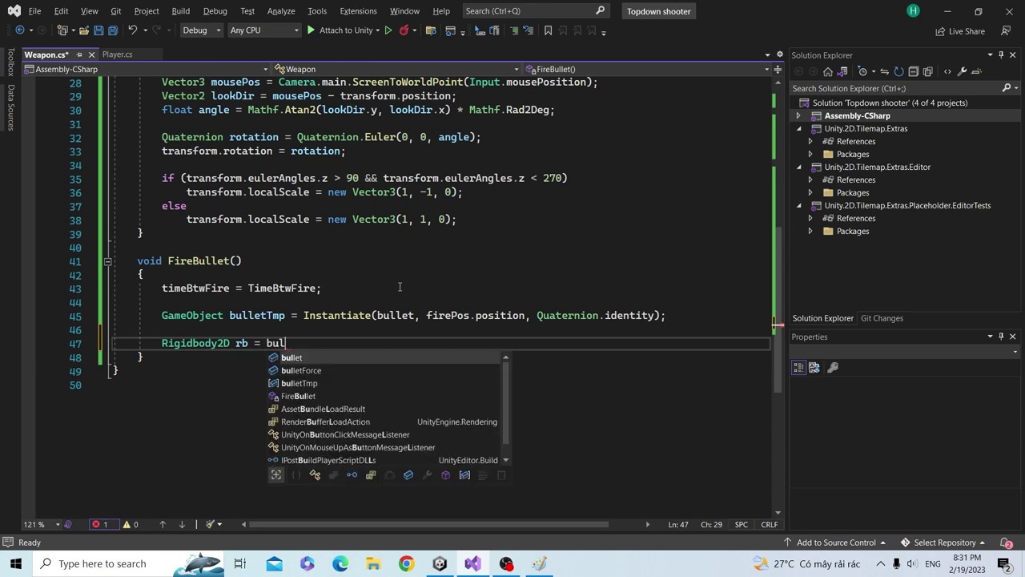
key("Down")
key("Tab")
type(".")
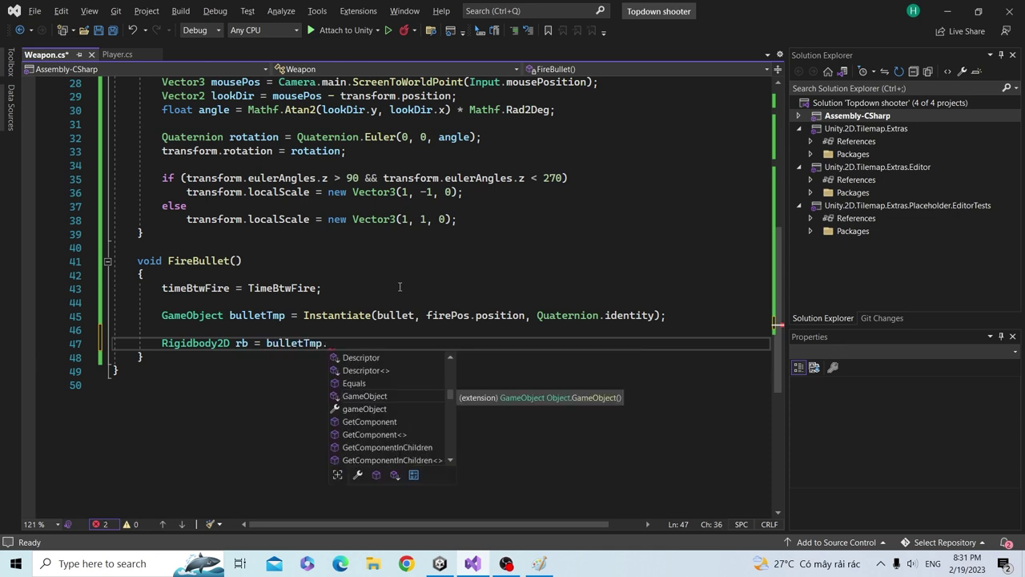
type("get")
key("Tab")
type("<R")
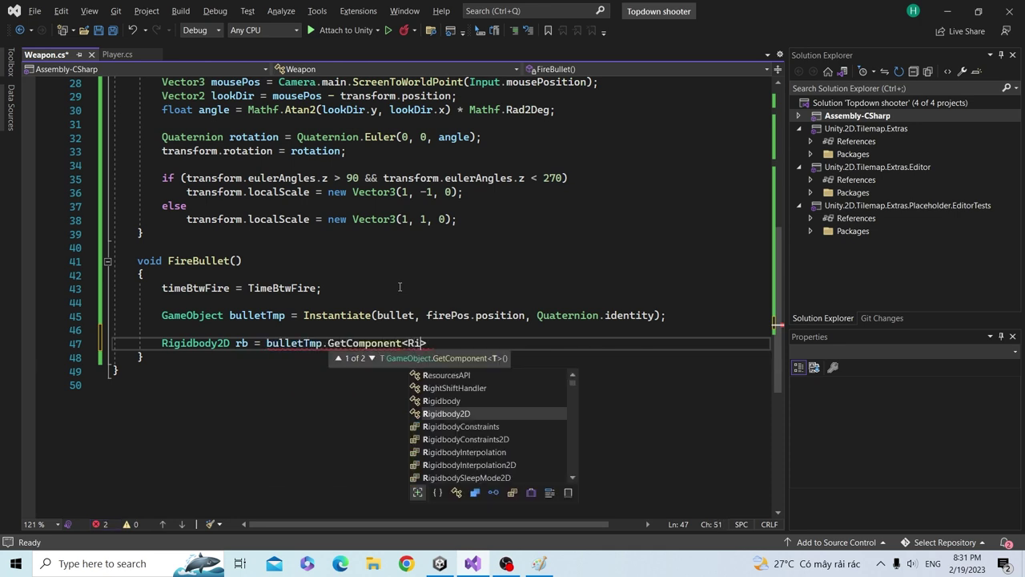
type("igi")
key("Tab")
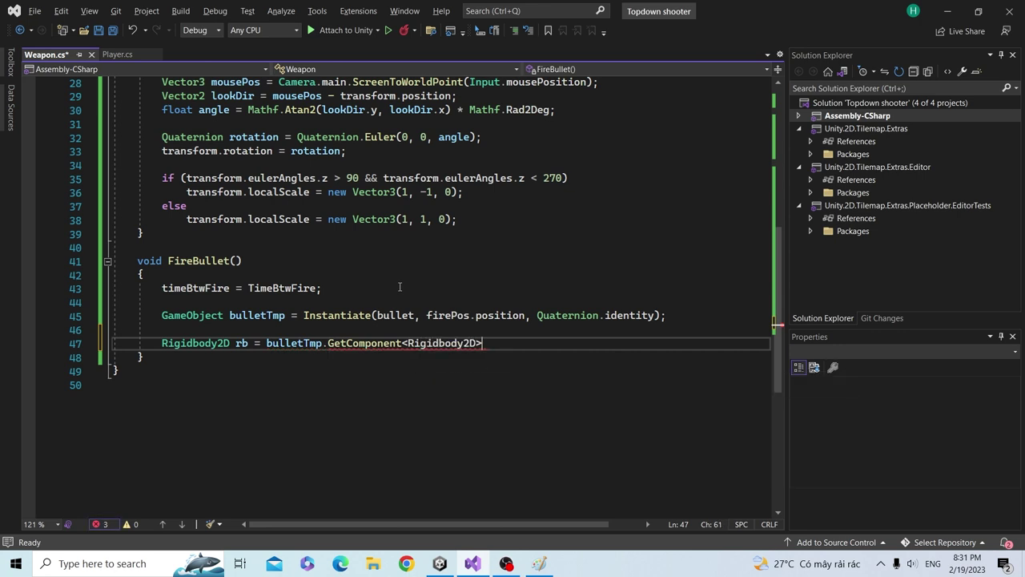
type("();")
key("ctrl+s")
- Add rb.AddForce(transform.right * bulletForce, ForceMode2D.Impulse); below it and save
key("Return")
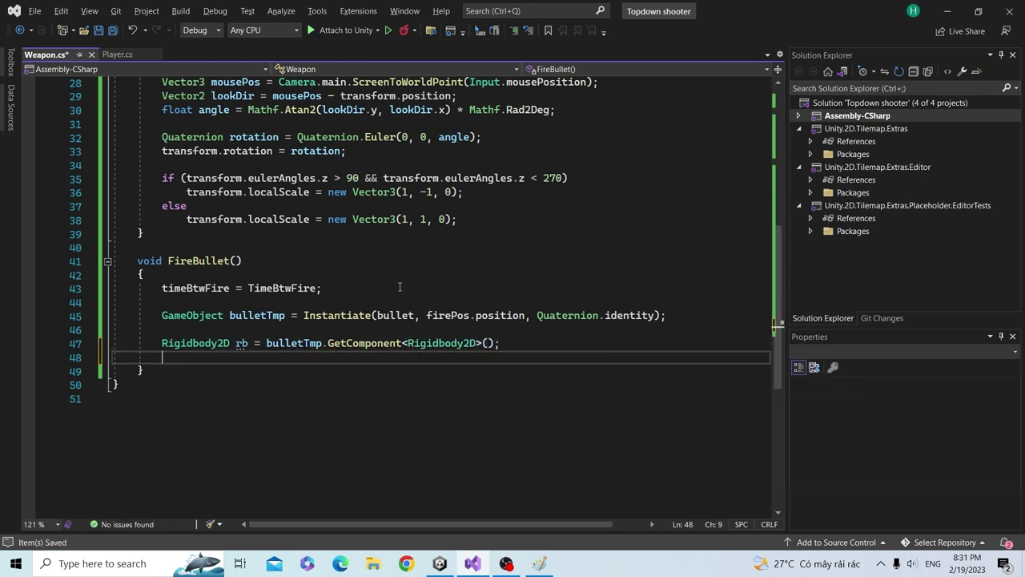
type("rb.ad")
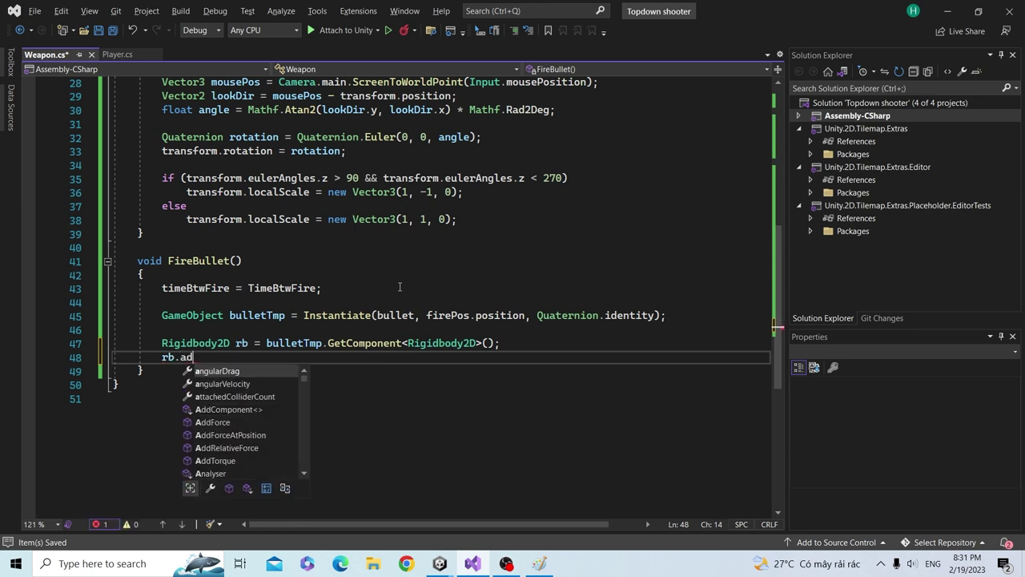
type("d")
key("Down")
key("Tab")
type("(")
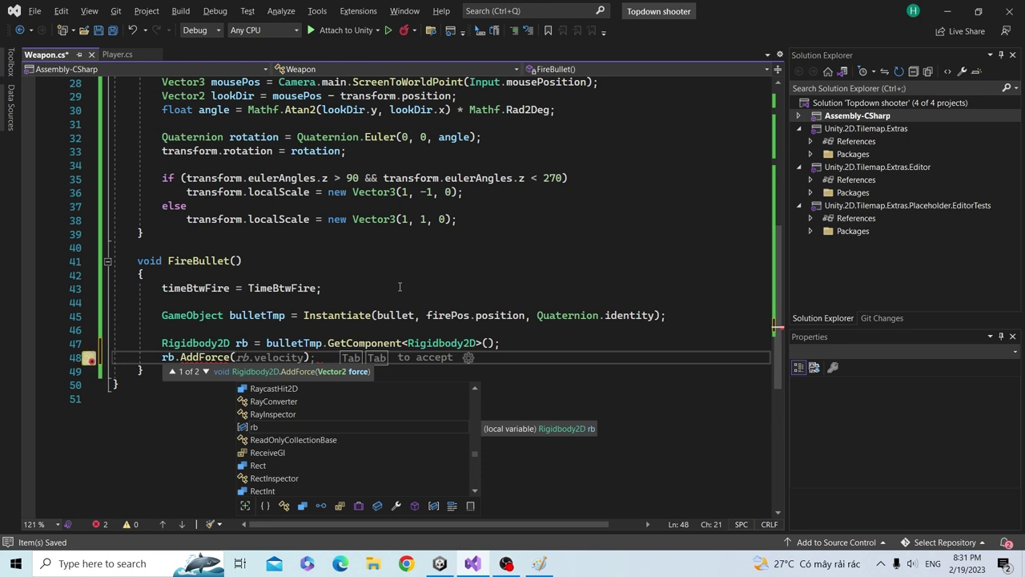
type("transform.rig")
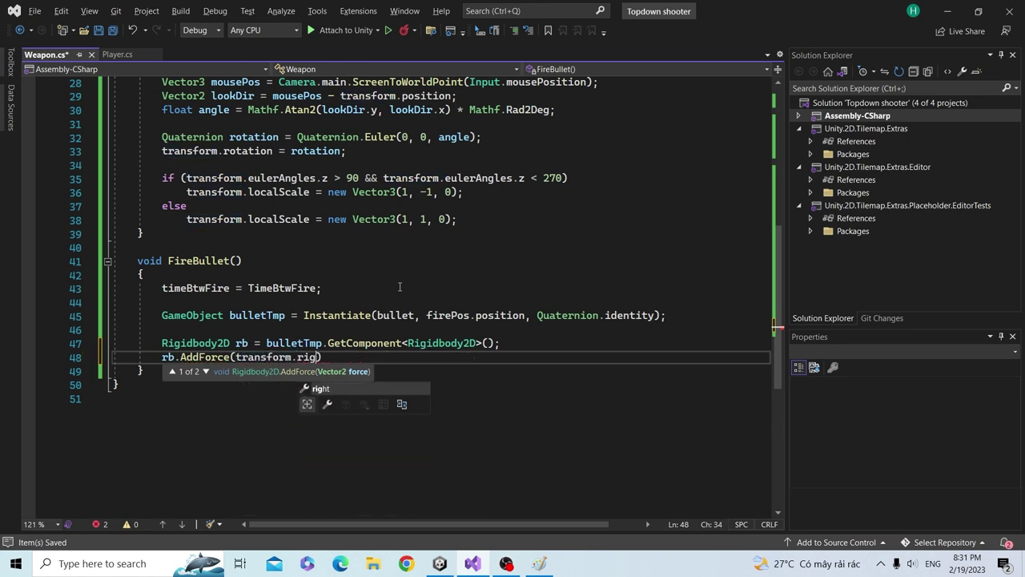
key("Tab")
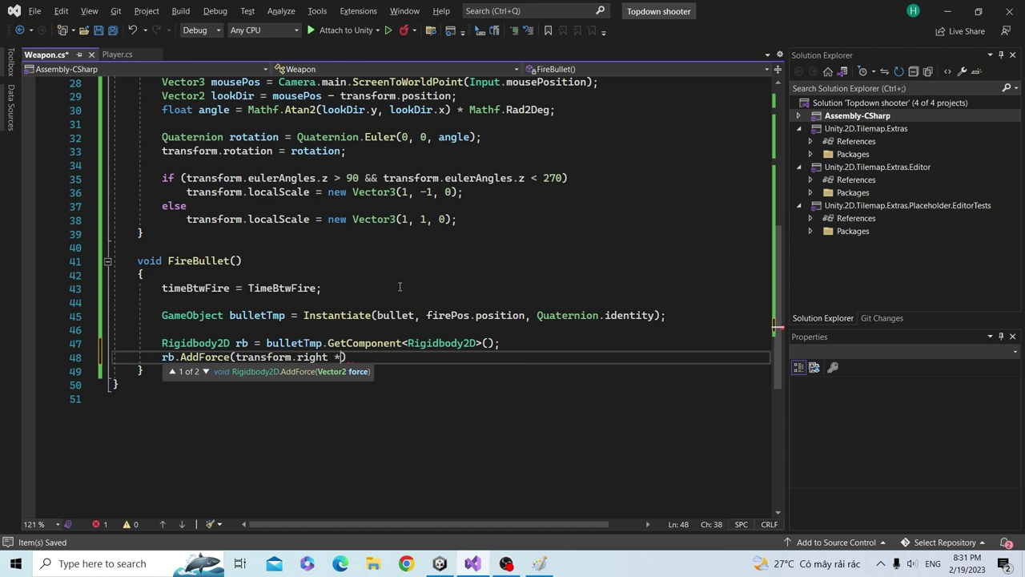
type(" bu")
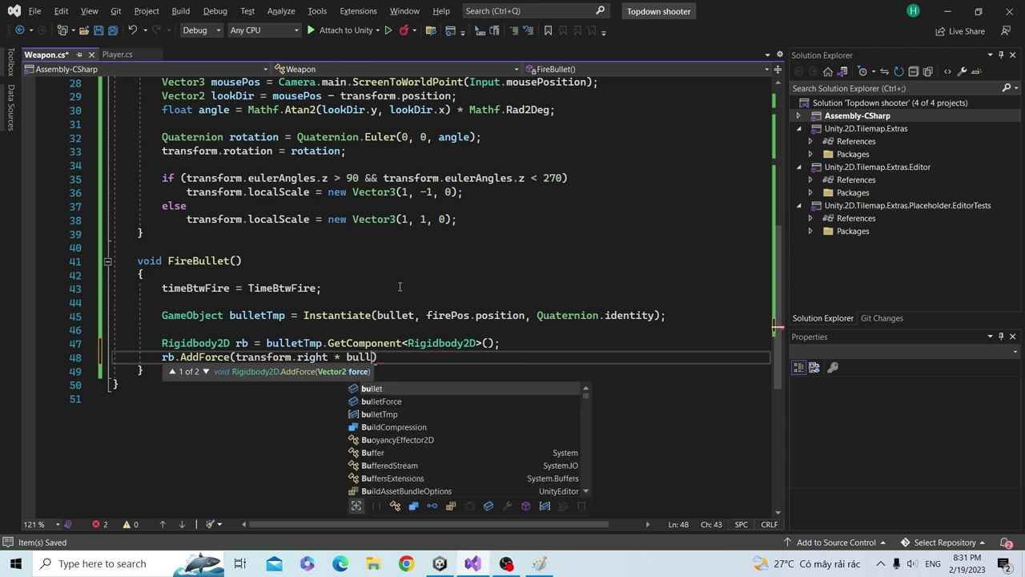
type("ll")
key("Tab")
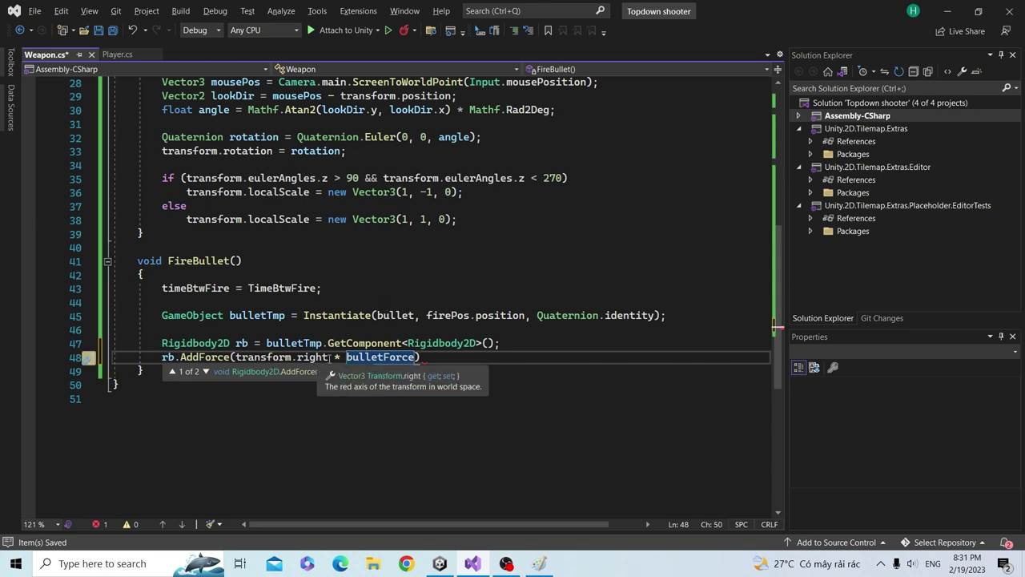
type(",")
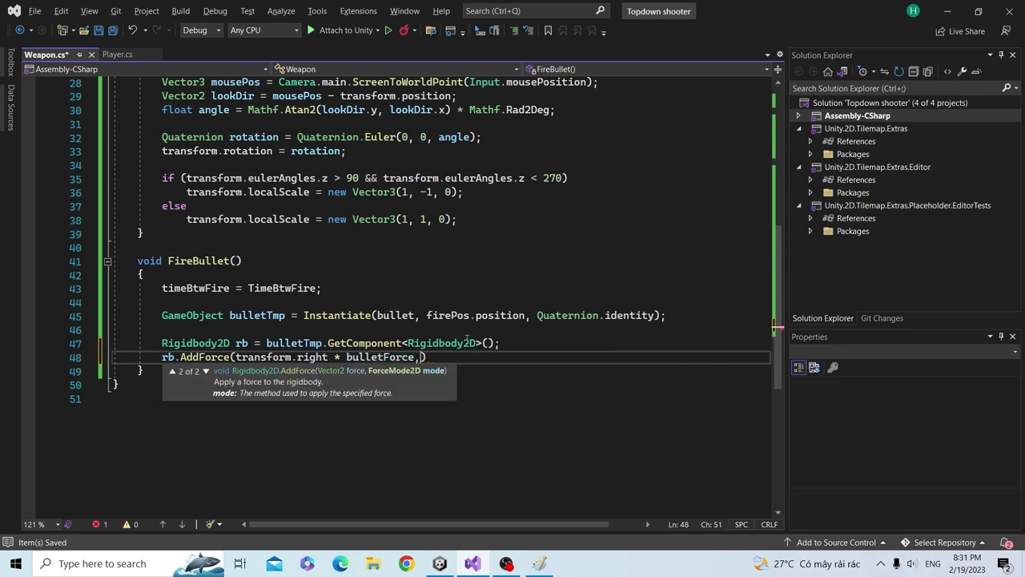
key("Tab")
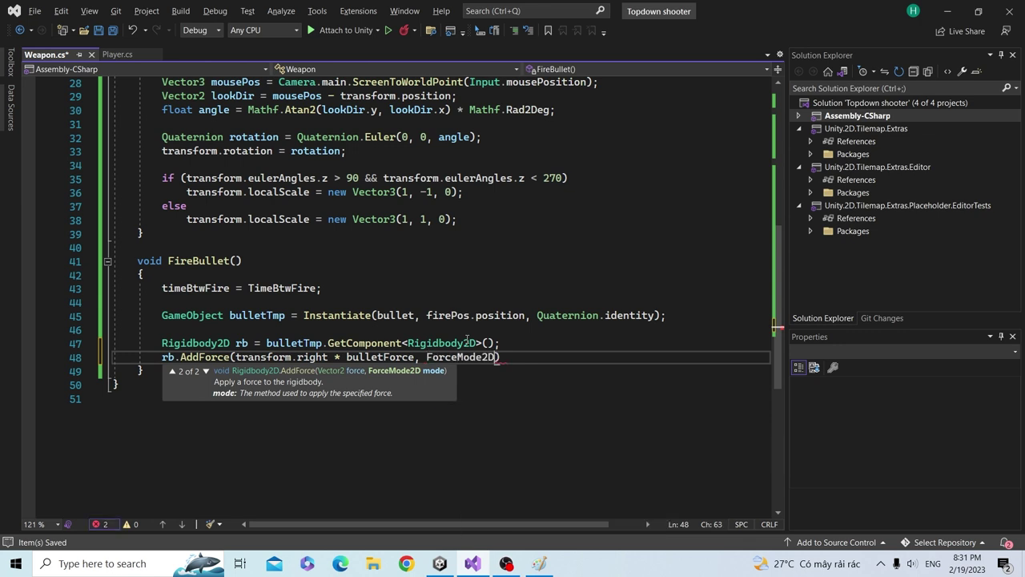
type(".")
type(".")
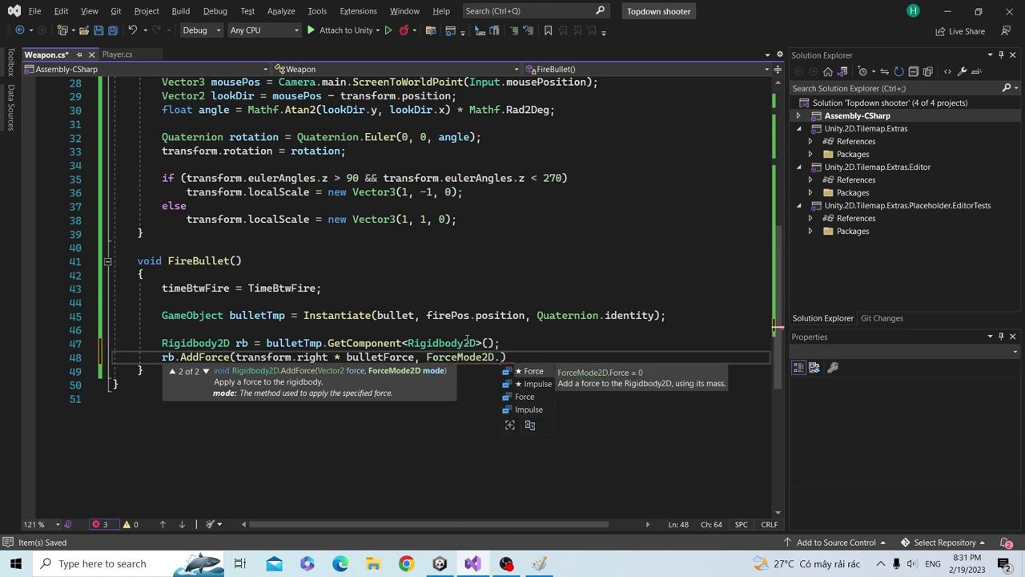
double_click(541, 382)
left_click(561, 357)
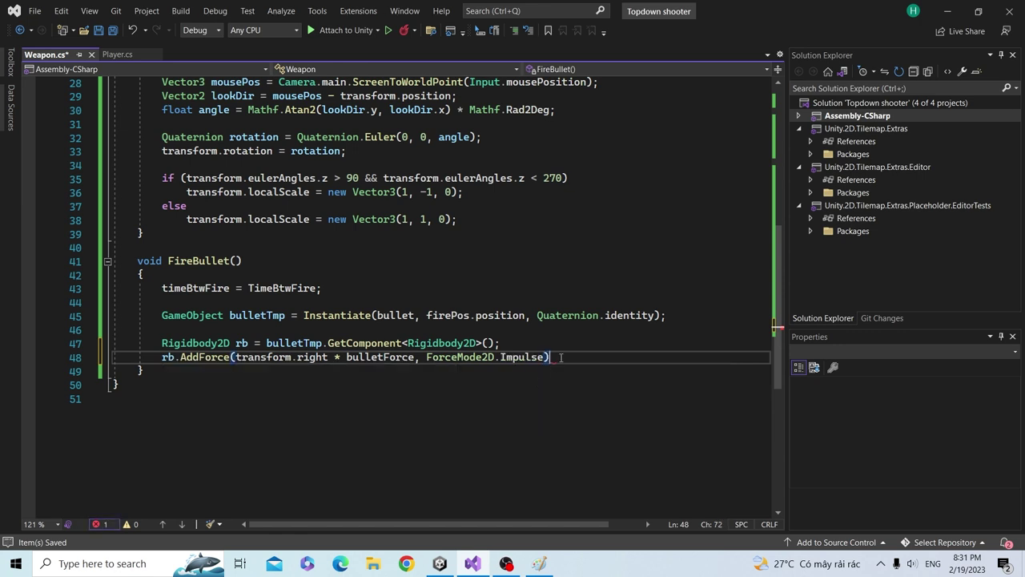
type(";")
key("ctrl+s")
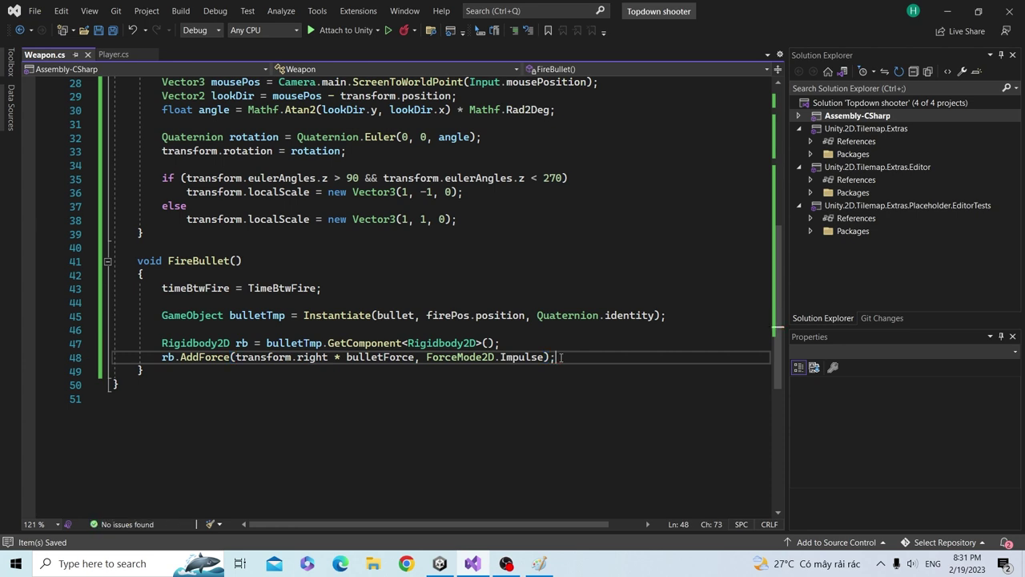
key("Return")
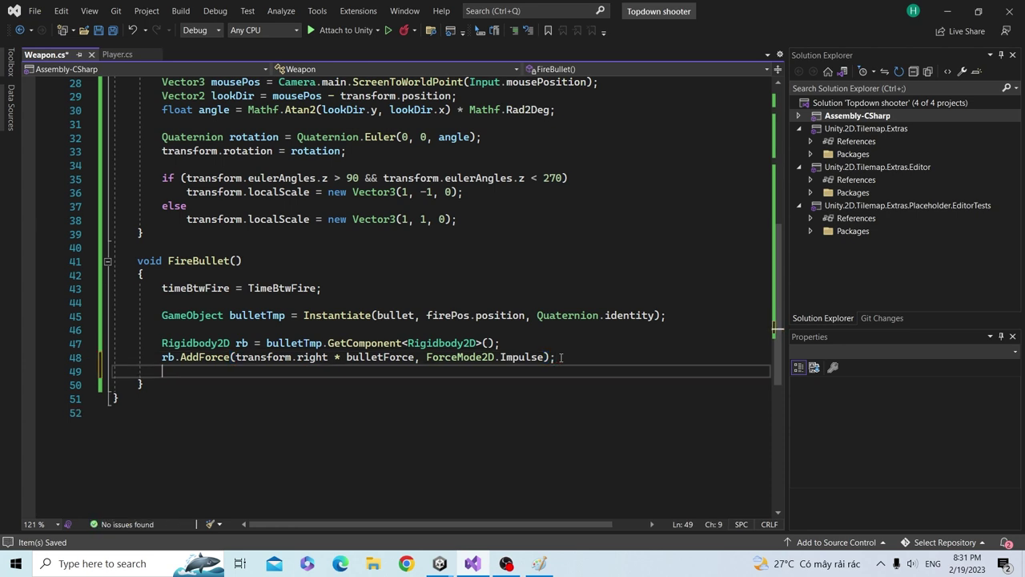
- Run the game in Unity to test moving and shooting, then stop it
key("alt+Tab")
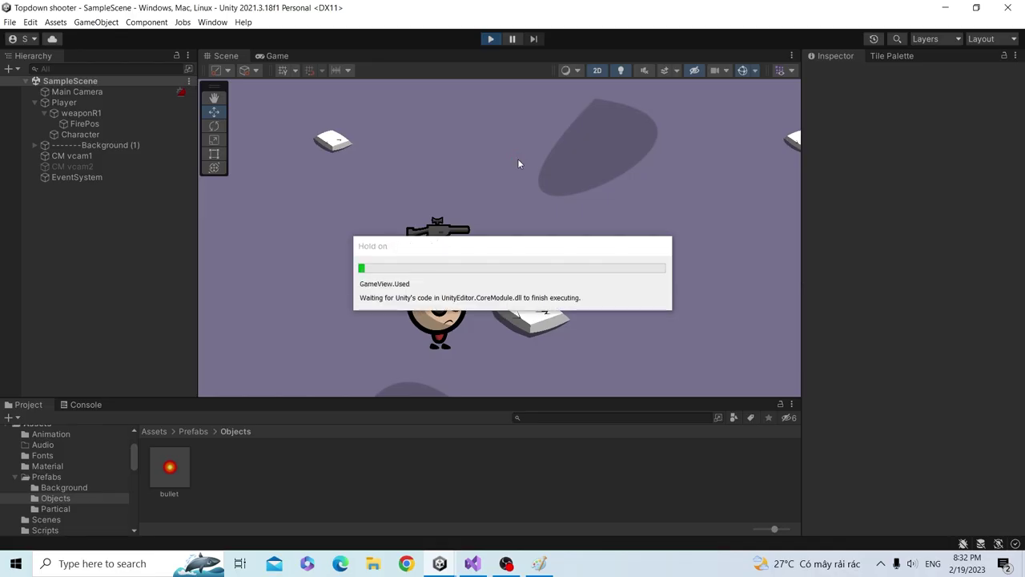
mouse_move(536, 174)
left_mouse_down()
mouse_move(583, 258)
mouse_move(293, 256)
left_mouse_up()
key("s")
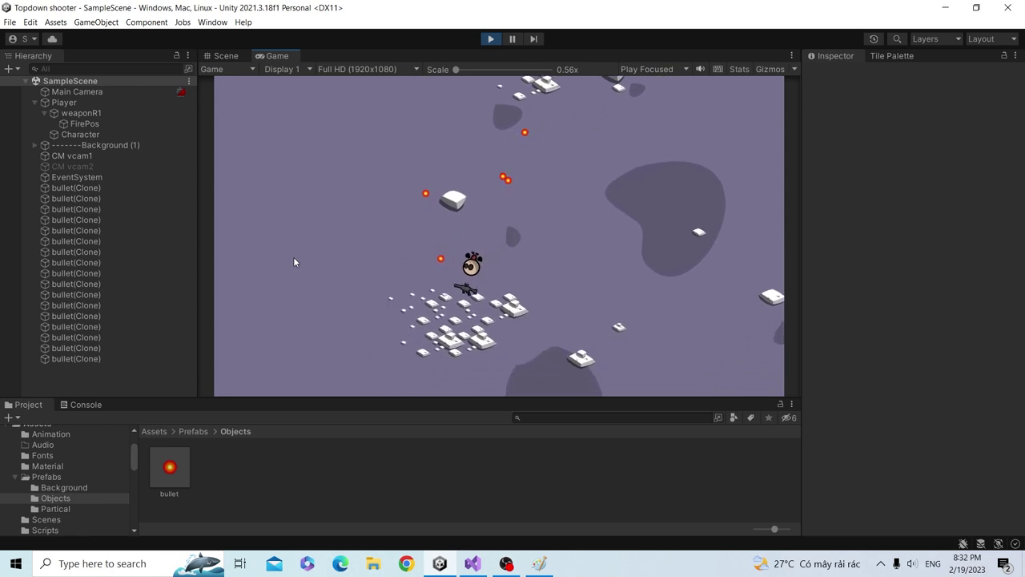
left_click_drag(293, 256, 358, 67)
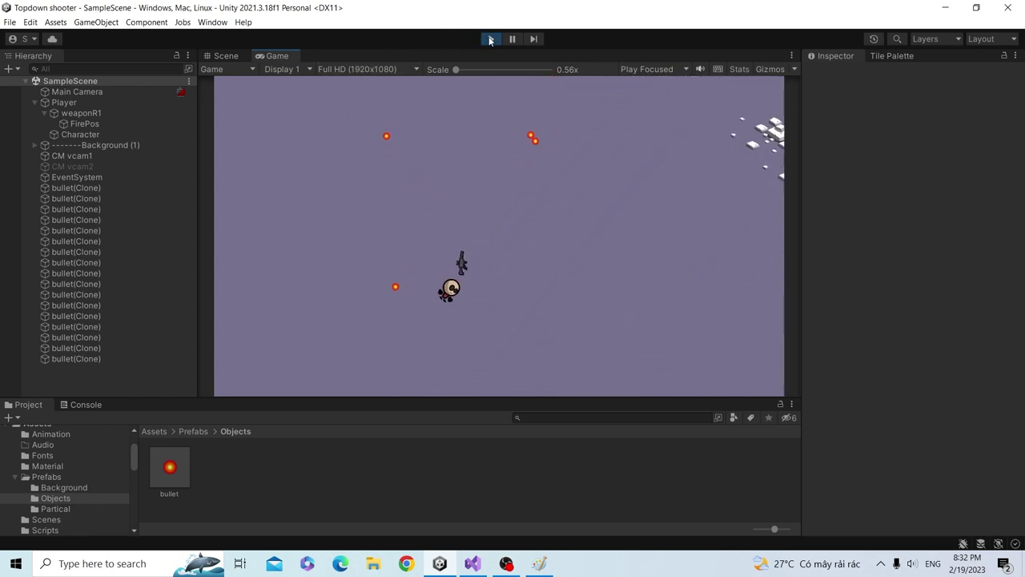
left_click(490, 39)
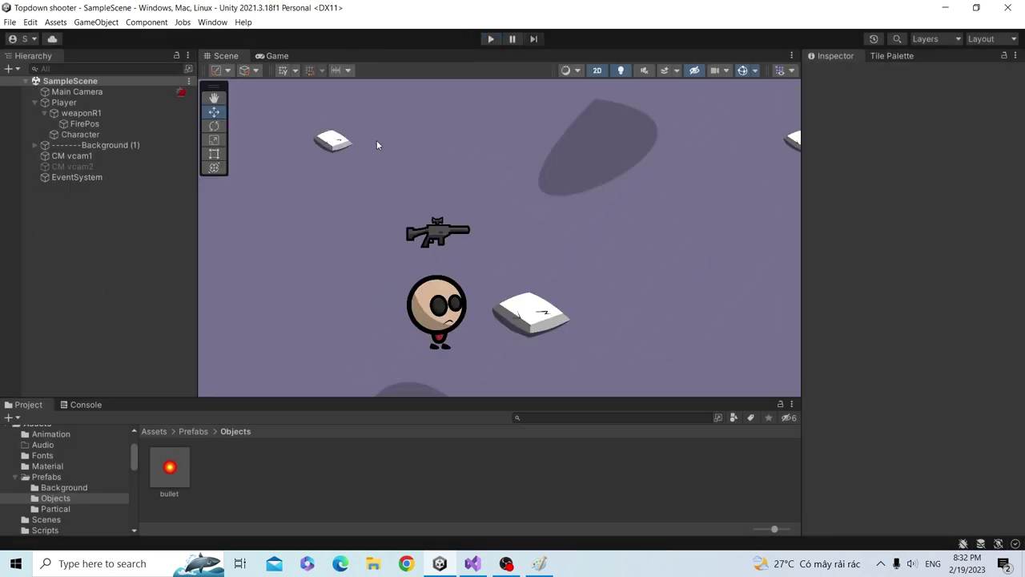
- Enable Is Trigger on the bullet prefab's Circle Collider 2D and run the game again
left_click(171, 466)
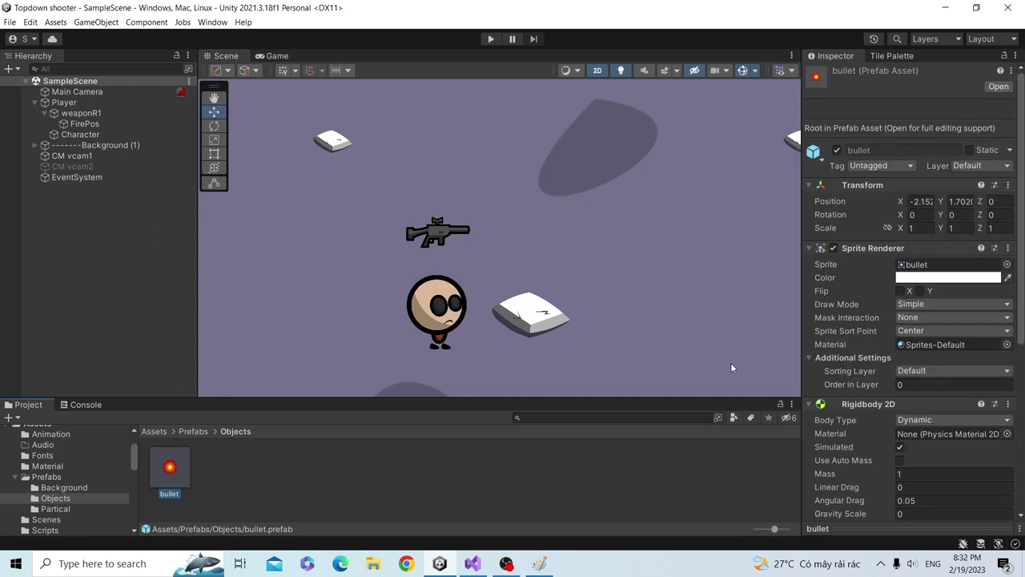
scroll(850, 328, "down", 5)
scroll(851, 328, "down", 3)
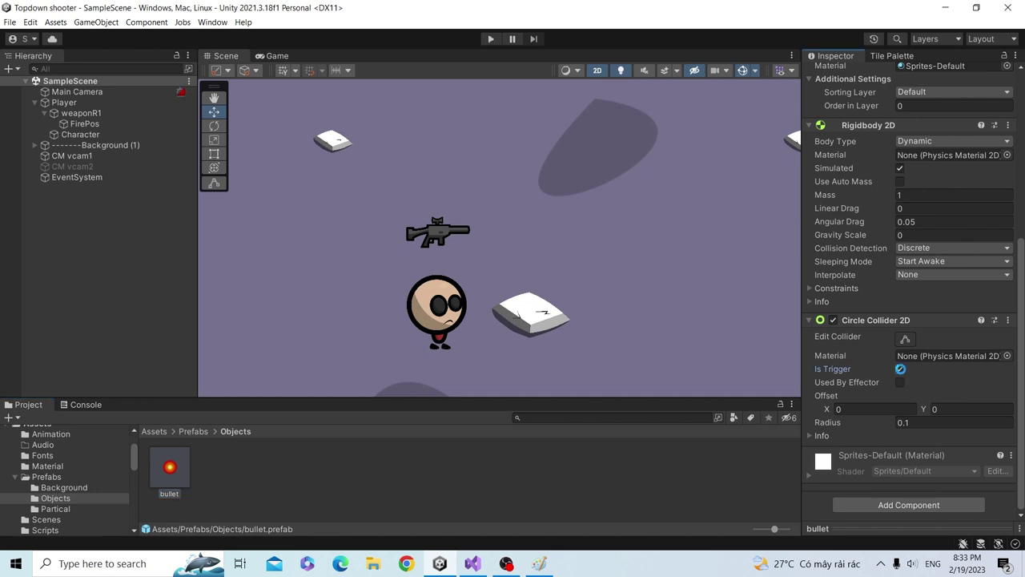
left_click(900, 369)
left_click(489, 39)
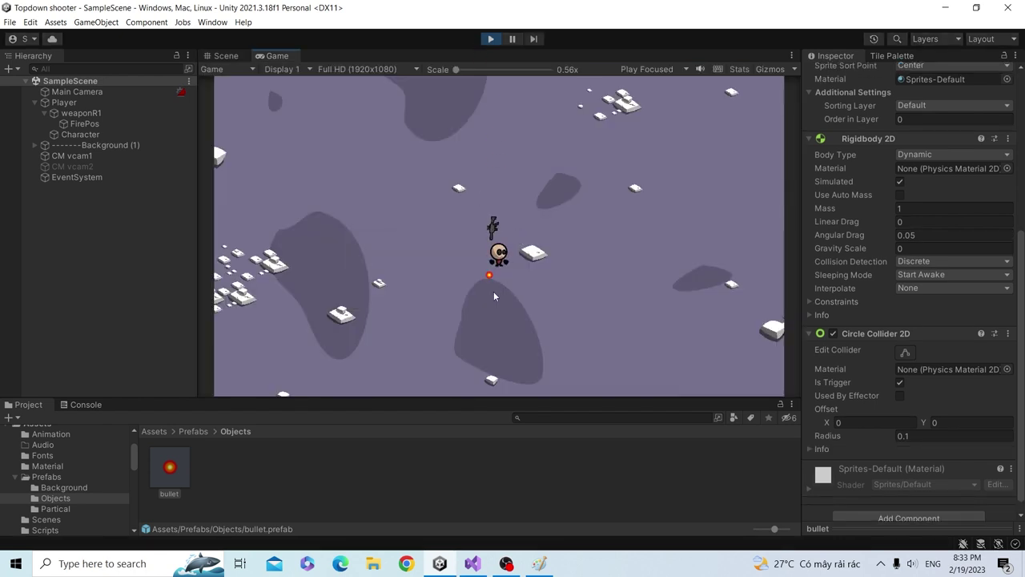
- Fire bullets in many directions while moving the player up and down the map
left_click(493, 290)
left_click(496, 289)
left_click(503, 289)
key("w")
left_click(532, 149)
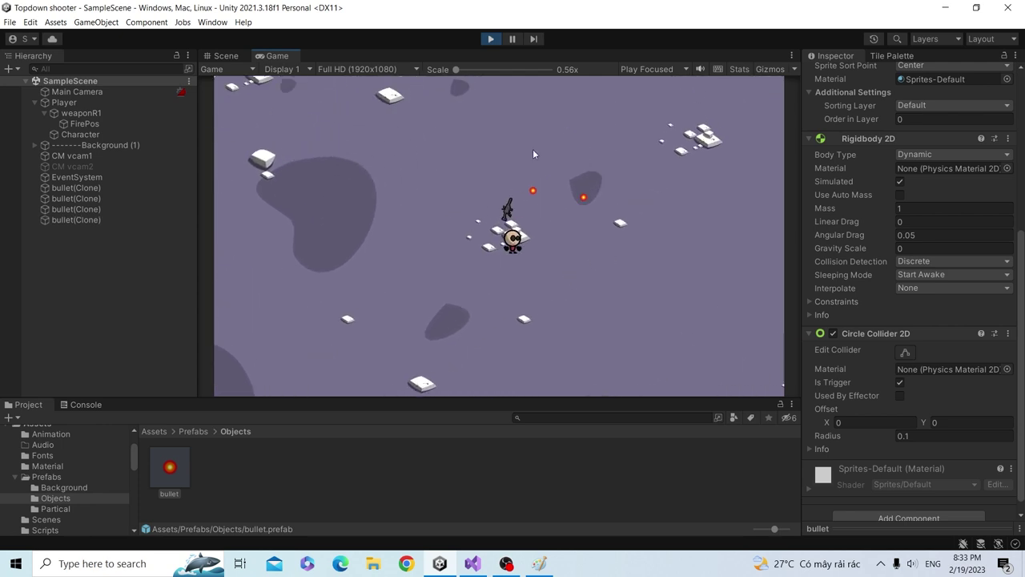
left_click(426, 328)
key("w")
left_click(416, 288)
left_click(407, 249)
key("w")
left_click(675, 197)
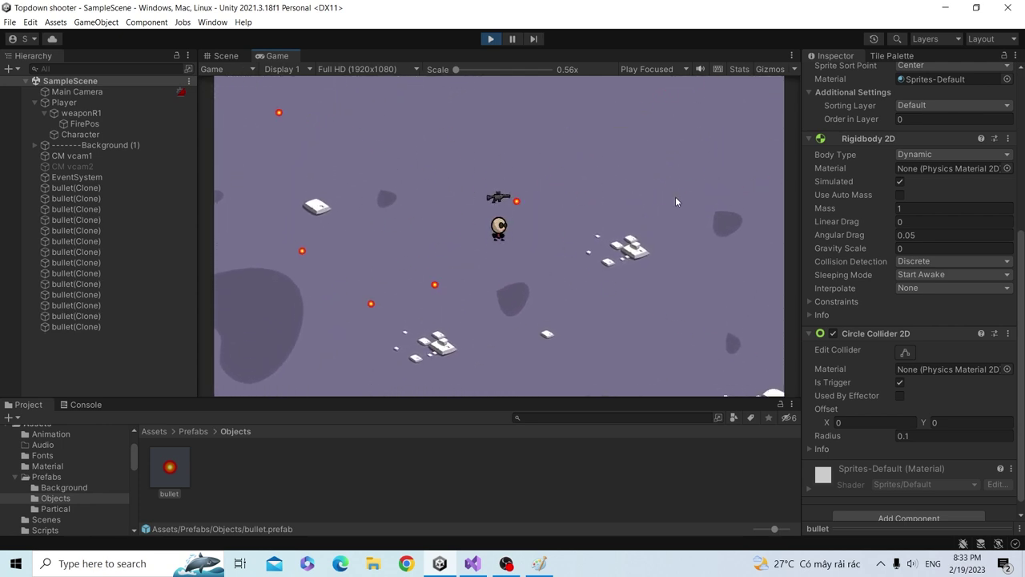
left_click(388, 179)
left_click(455, 273)
left_click(508, 201)
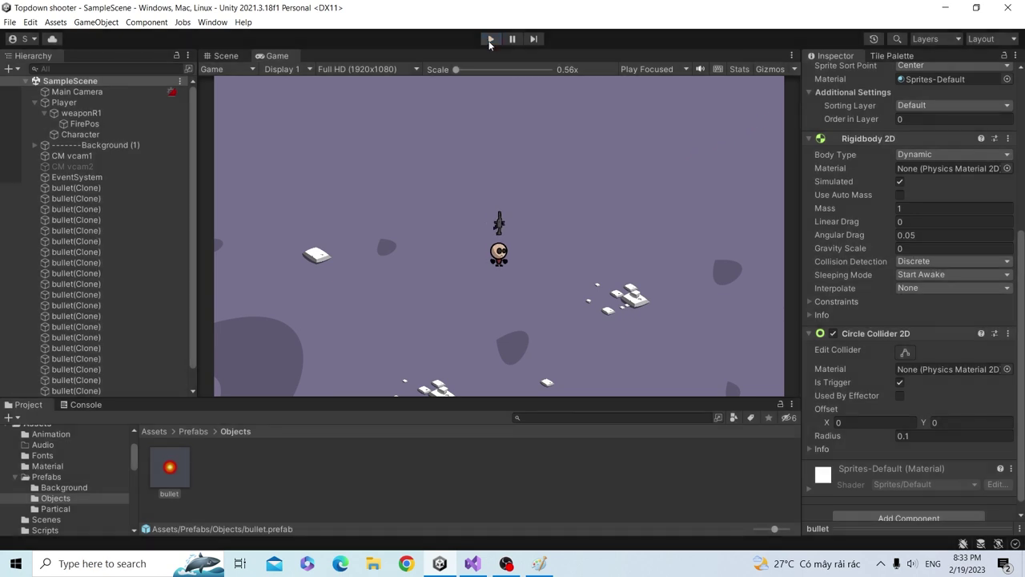
key("s")
left_click(406, 272)
key("w")
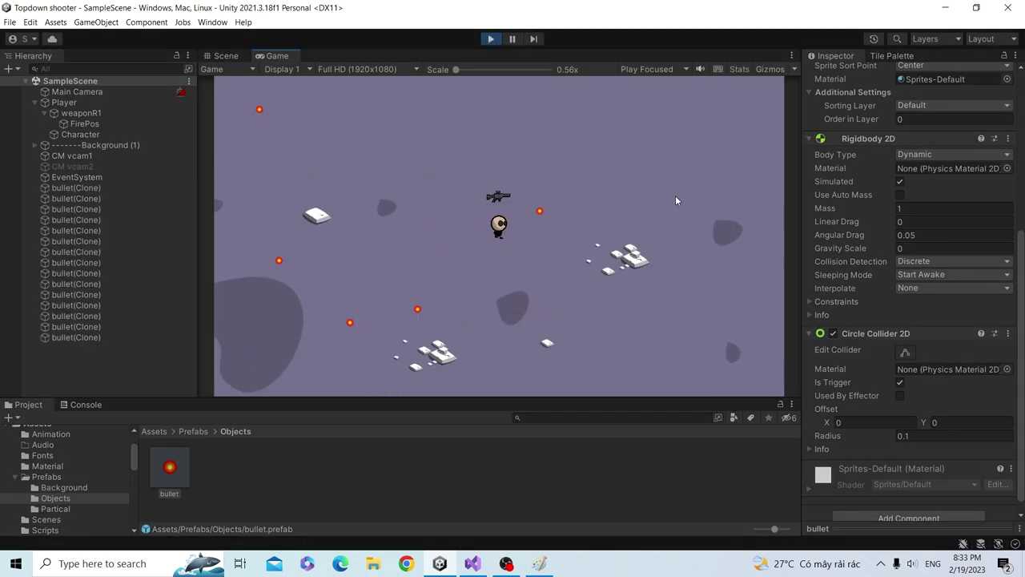
left_click(384, 184)
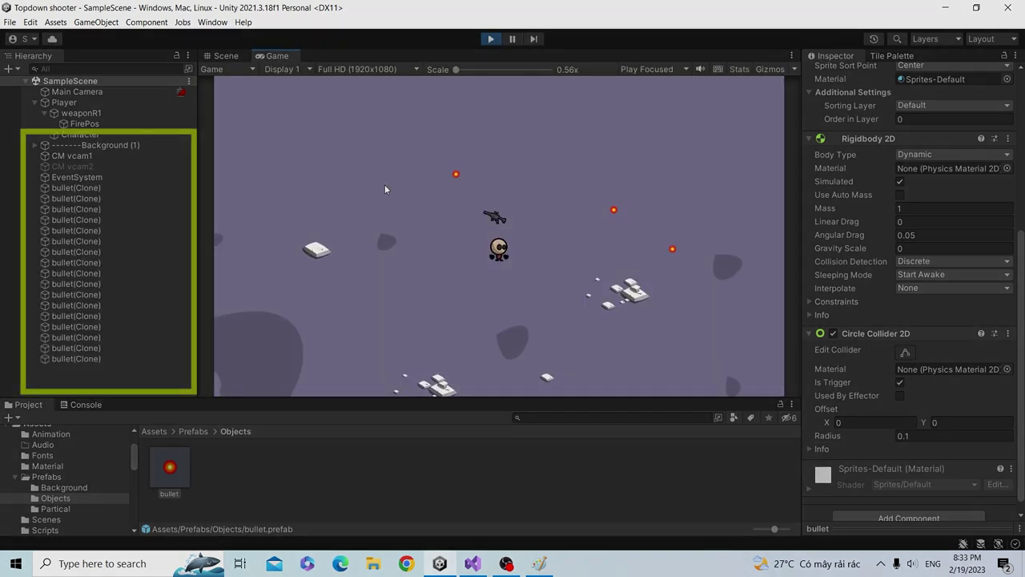
left_click(384, 184)
left_click(550, 268)
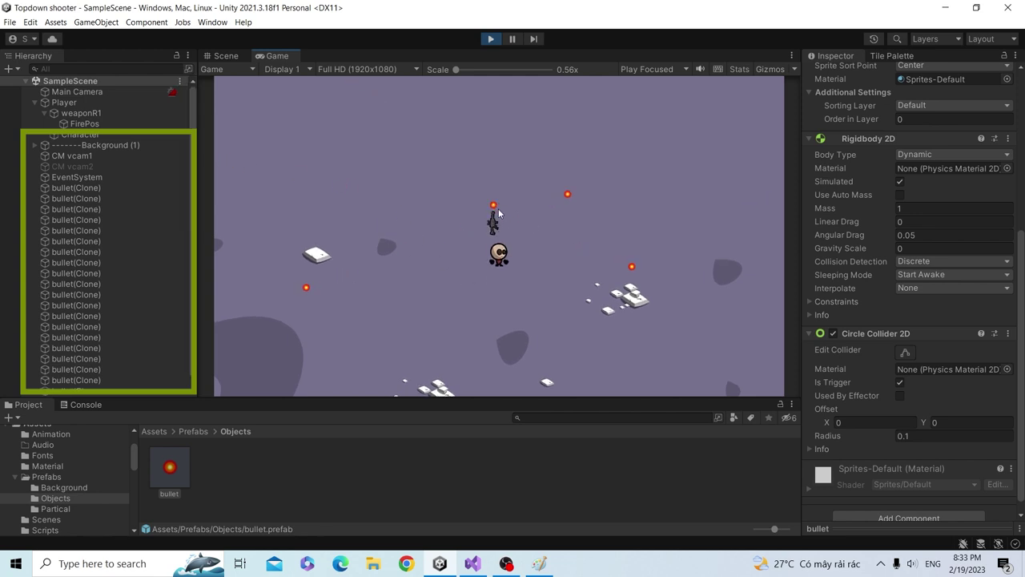
- Stop Play mode and collapse the sprite material section in the Inspector
left_click(490, 40)
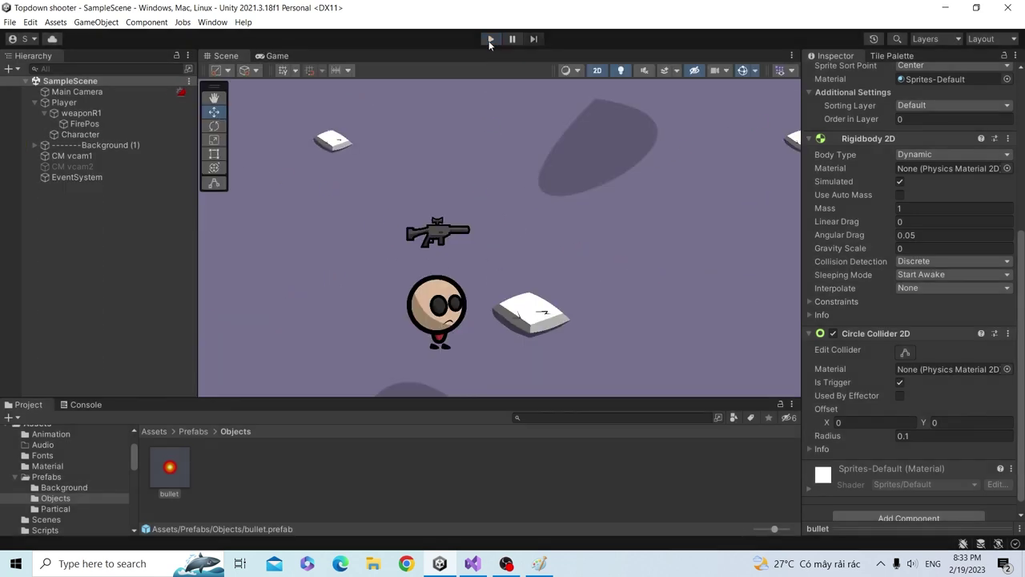
scroll(911, 502, "down", 5)
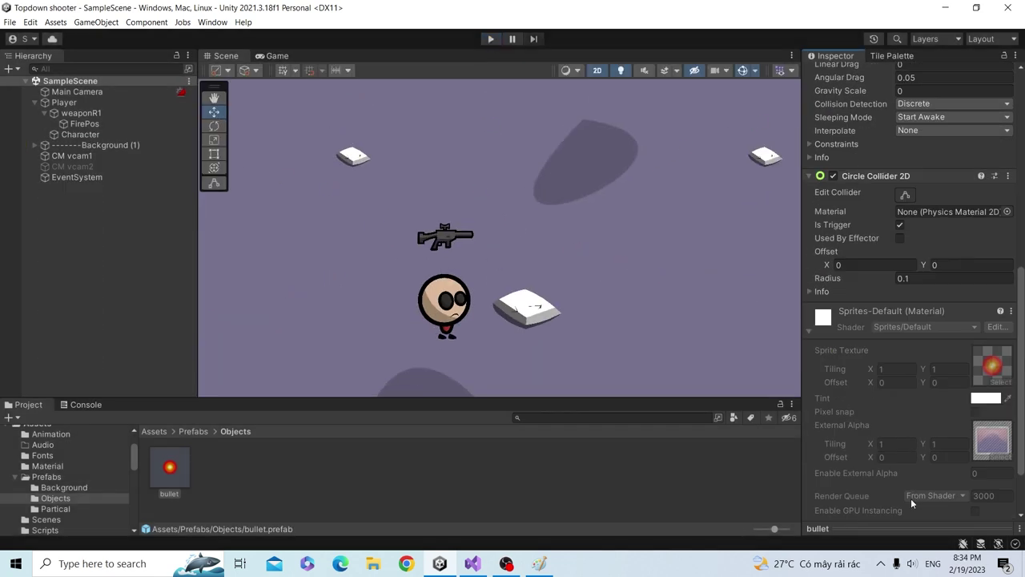
scroll(907, 373, "down", 2)
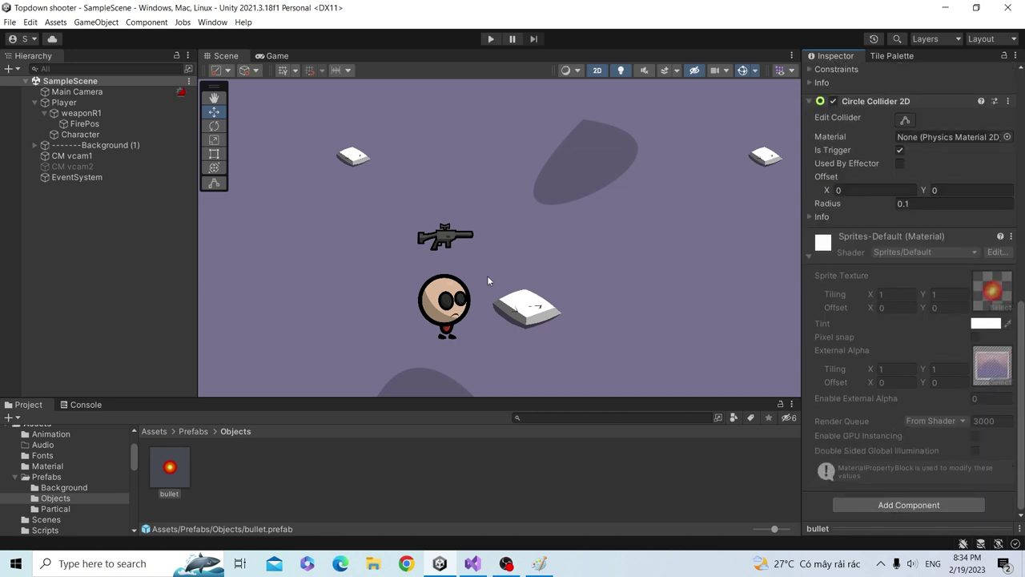
left_click(963, 235)
left_click(963, 235)
type("0")
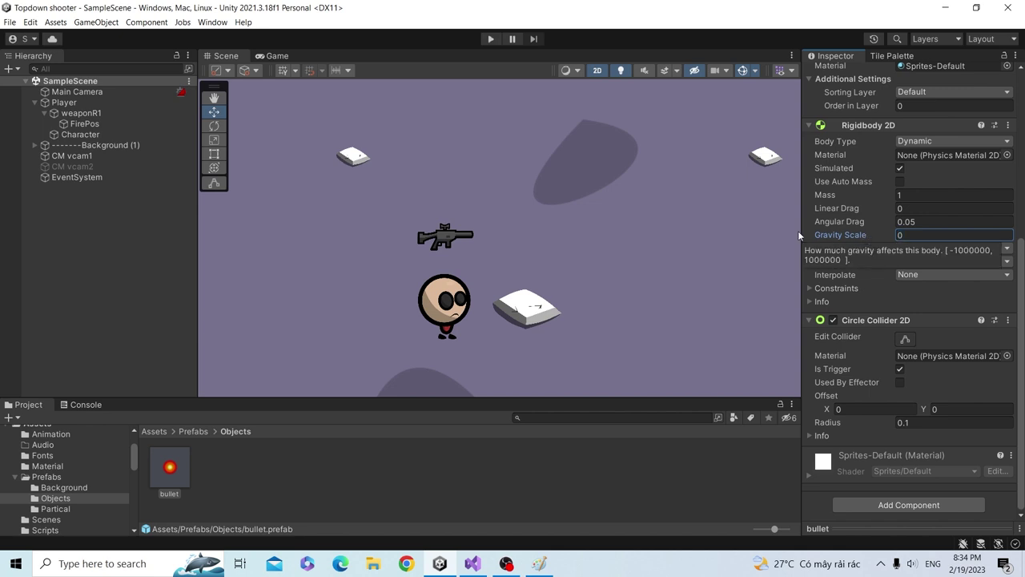
- Create a new script component called LifeTimeDestroyer on the bullet prefab via Add Component
left_click(908, 505)
type("circl")
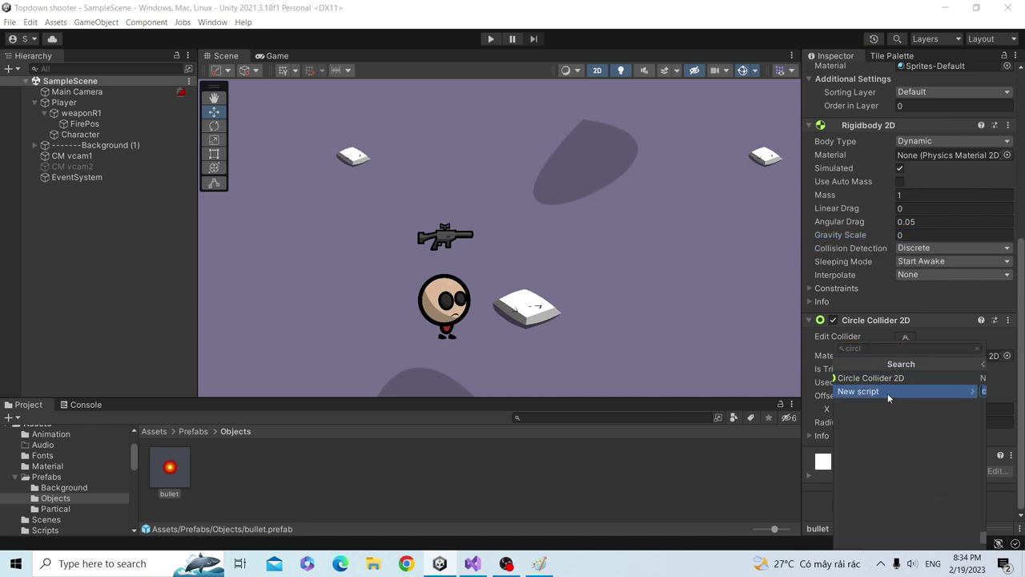
left_click(888, 391)
type("LifeTimeDestroyer")
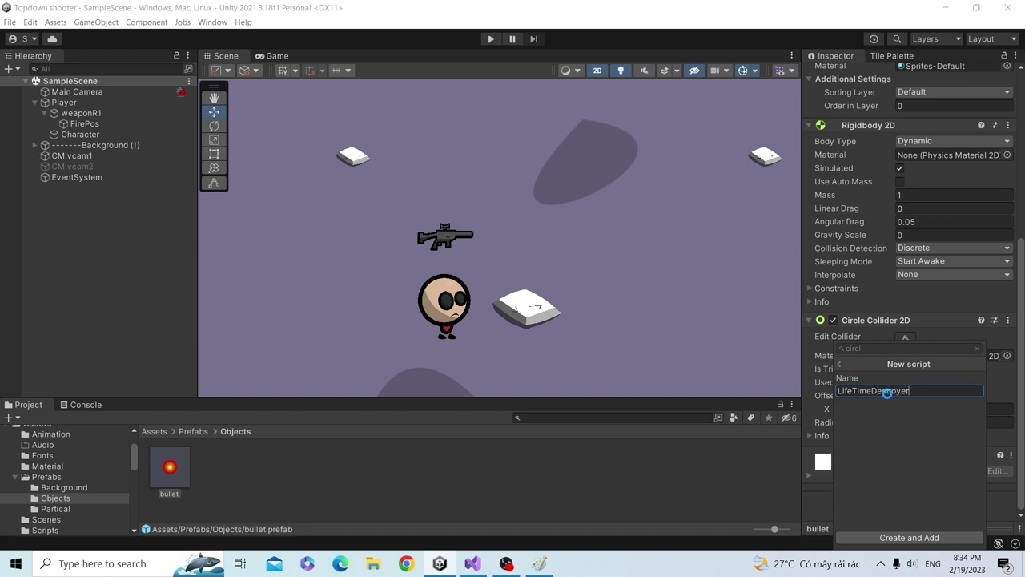
key("Return")
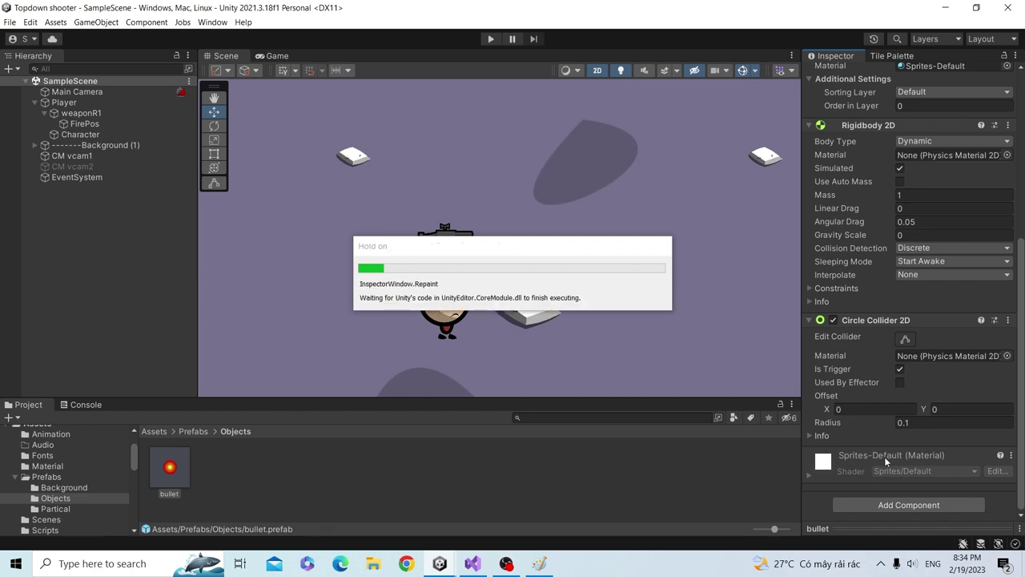
- Open LifeTimeDestroyer, delete Update, and add Destroy(this.gameObject, 2f); in Start, then save
double_click(928, 436)
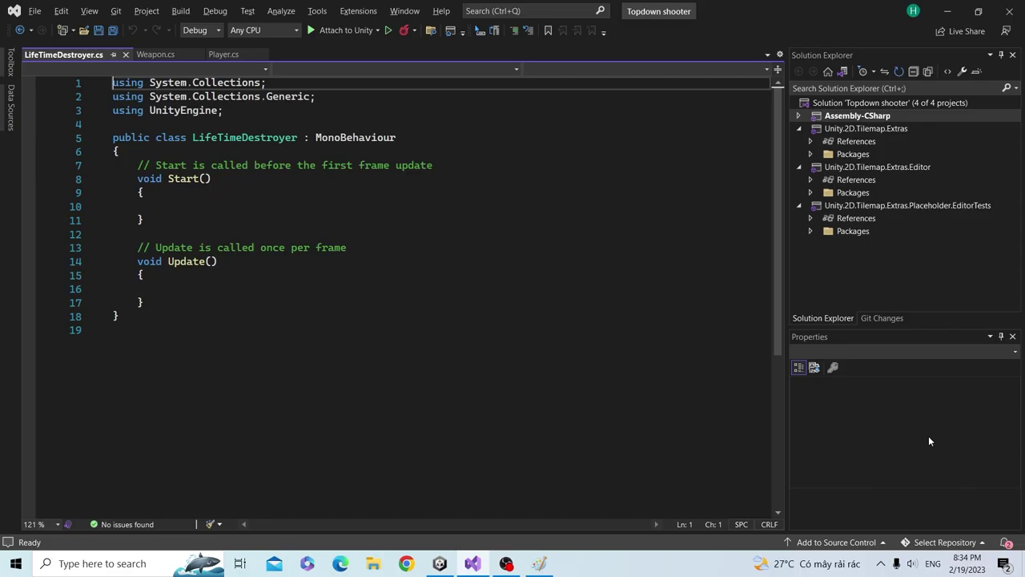
left_click_drag(172, 301, 198, 209)
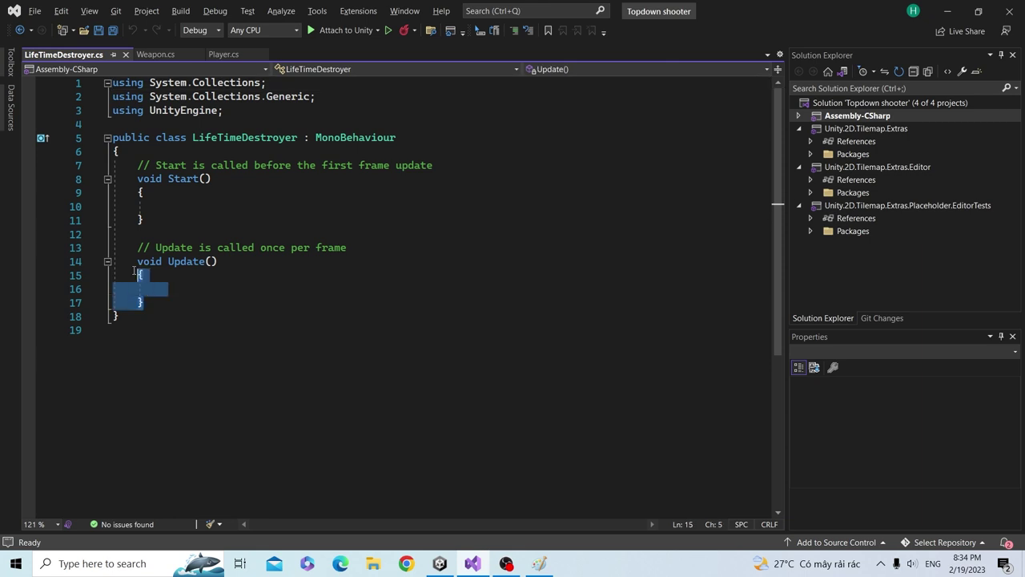
key("Delete")
left_click(200, 206)
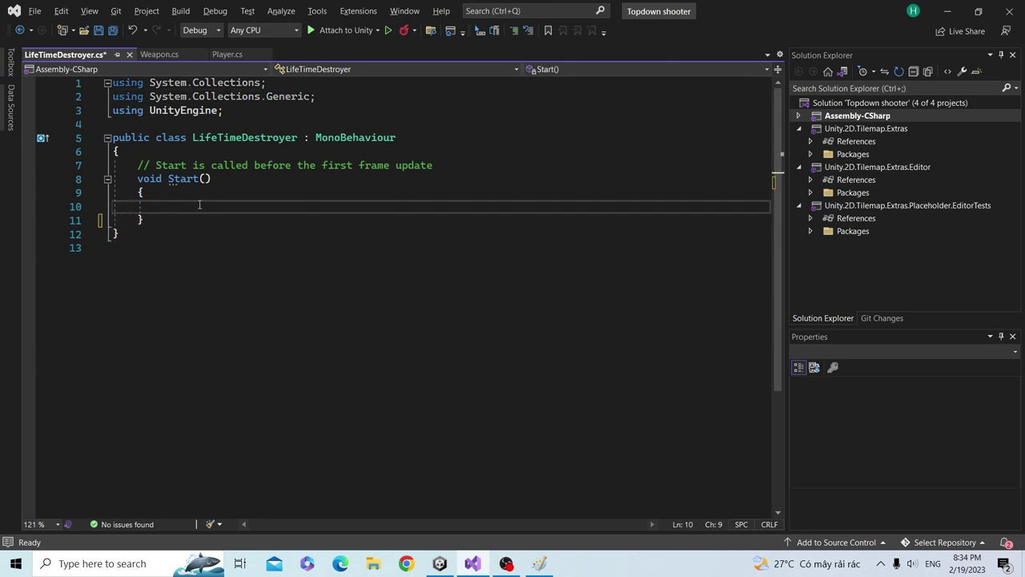
type("Destr")
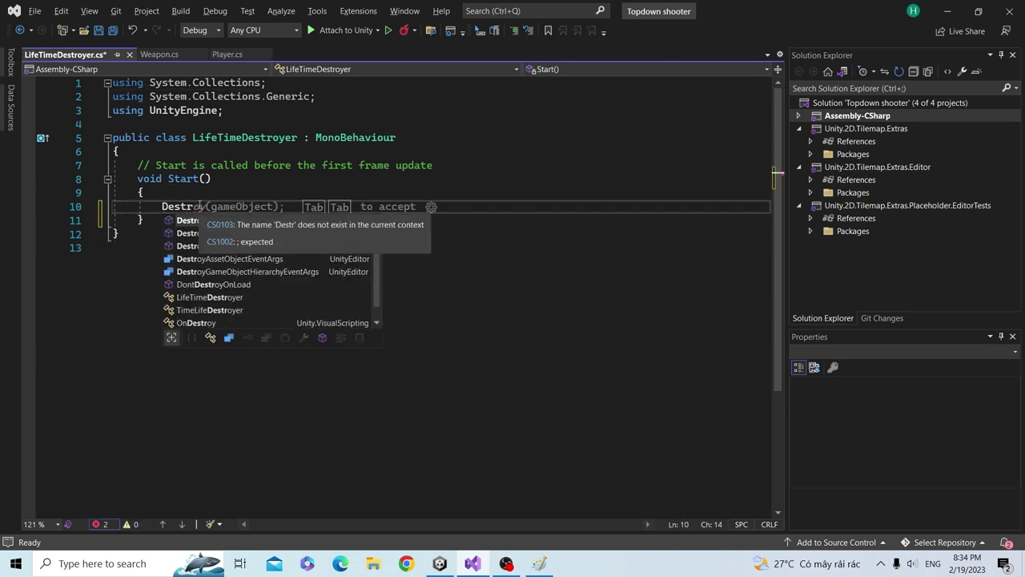
type("oy(gam")
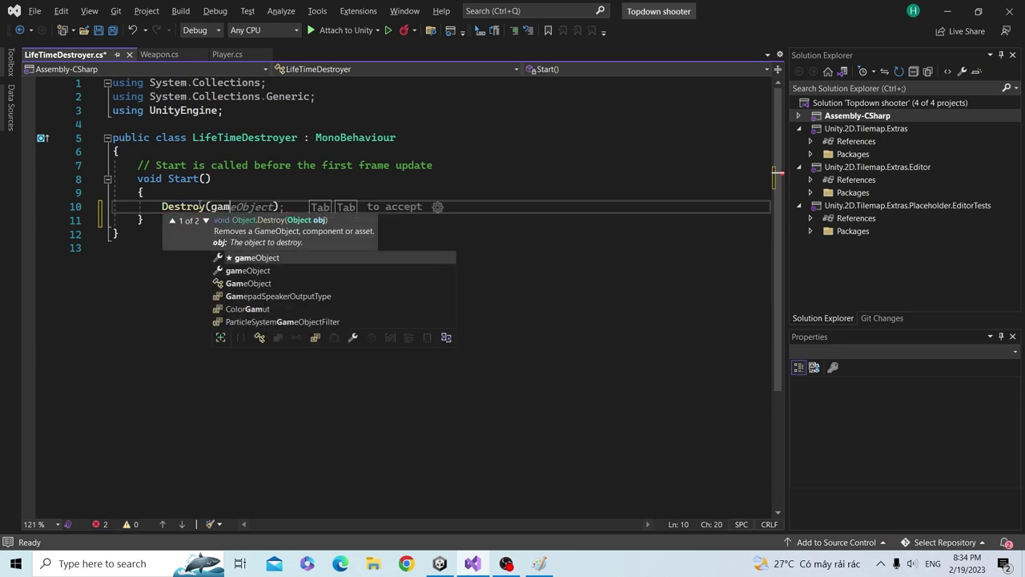
key("BackSpace")
key("BackSpace")
key("BackSpace")
type("this.")
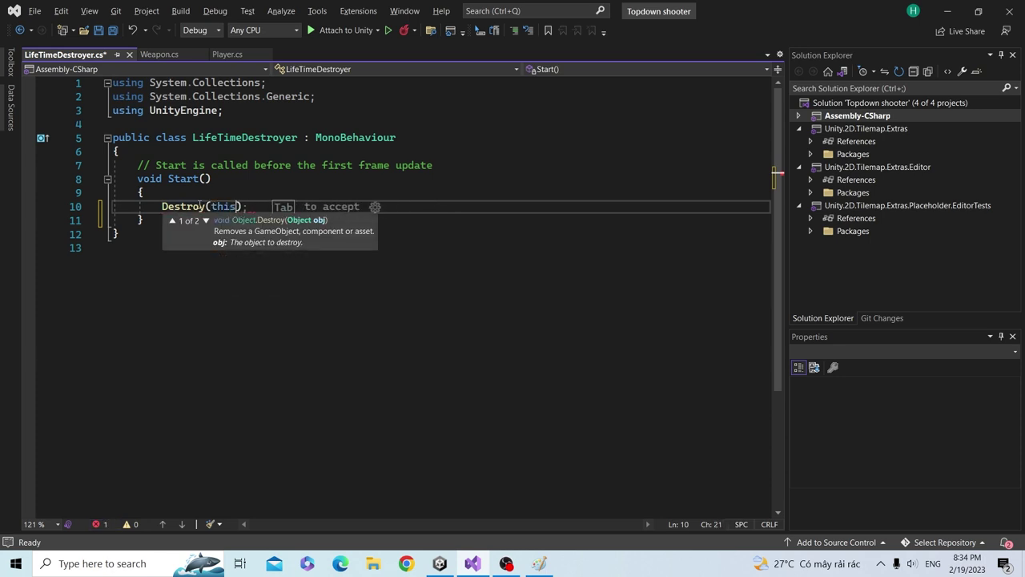
type("gameObject, ")
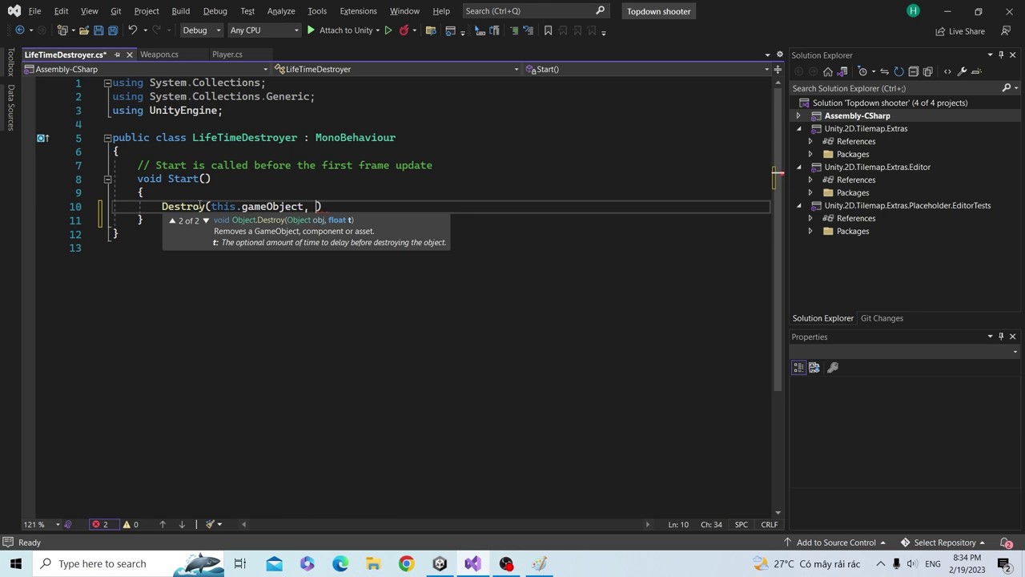
type("2f);")
key("ctrl+s")
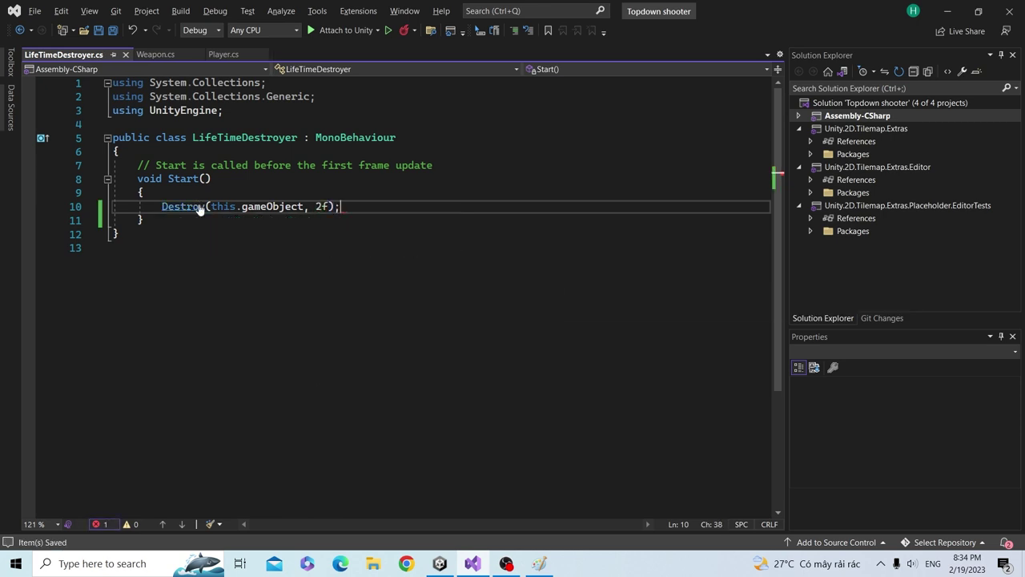
- Declare public float Time; and replace the 2f delay with Time, then save
key("Up")
key("Up")
key("Up")
key("Up")
key("Return")
key("Return")
key("Up")
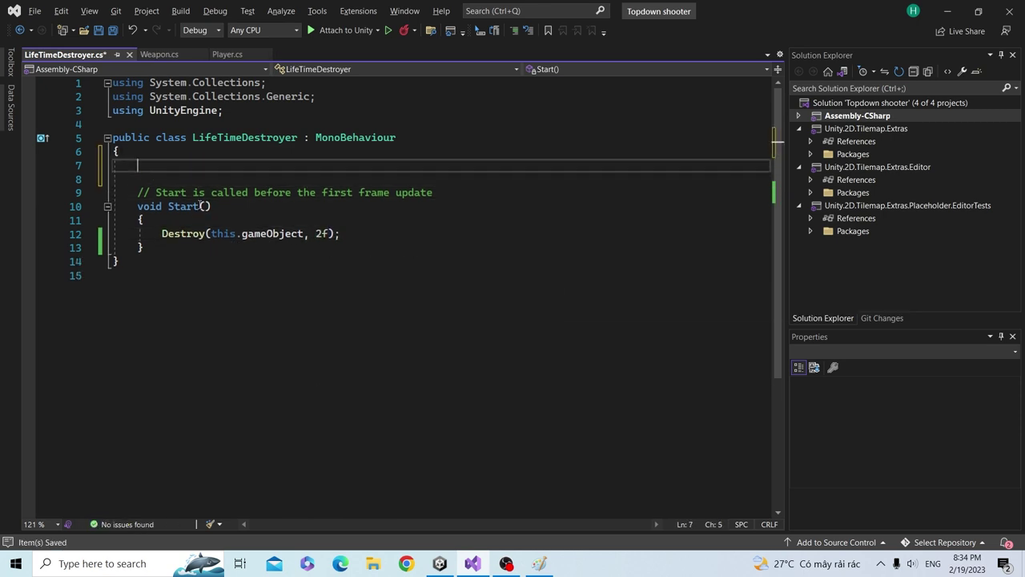
type("public fl")
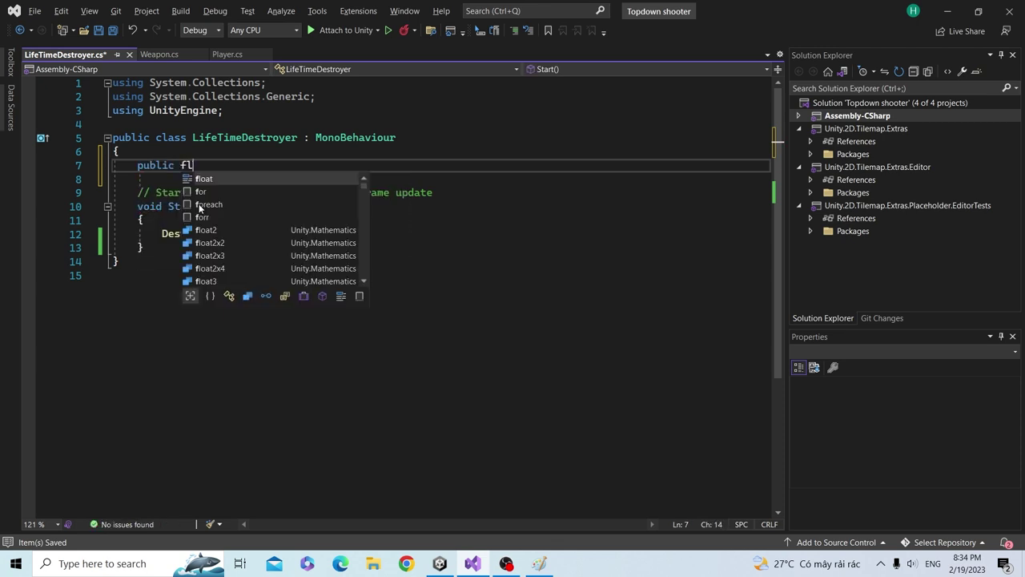
type("oat ")
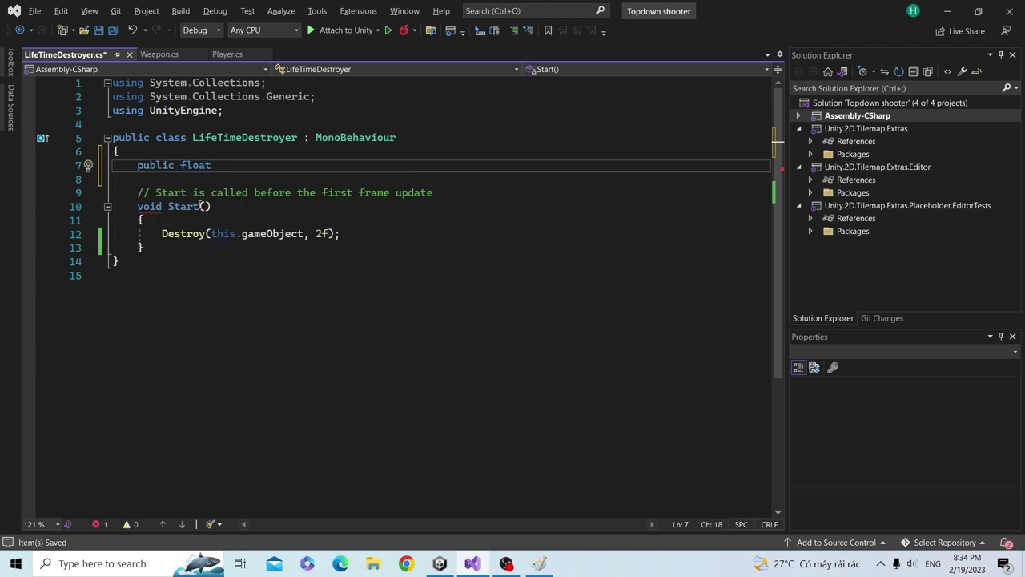
type("Time;")
key("ctrl+s")
double_click(229, 165)
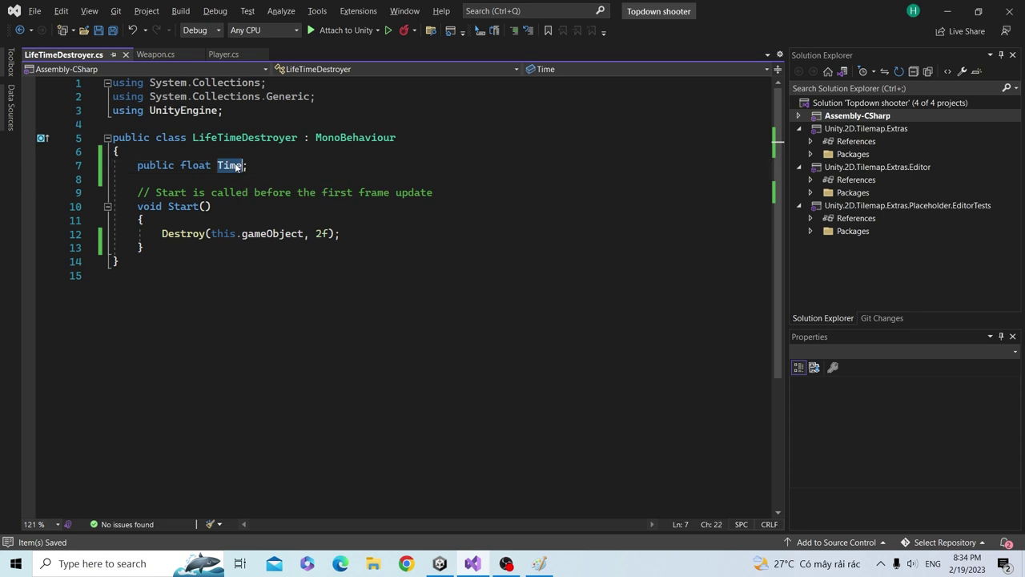
key("ctrl+c")
double_click(323, 233)
key("ctrl+v")
key("ctrl+s")
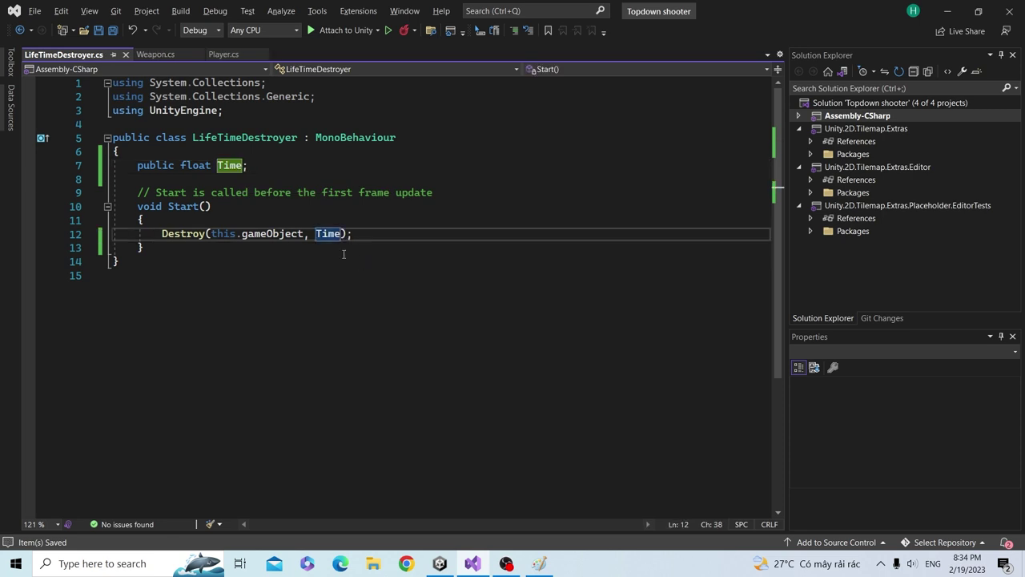
key("alt+Tab")
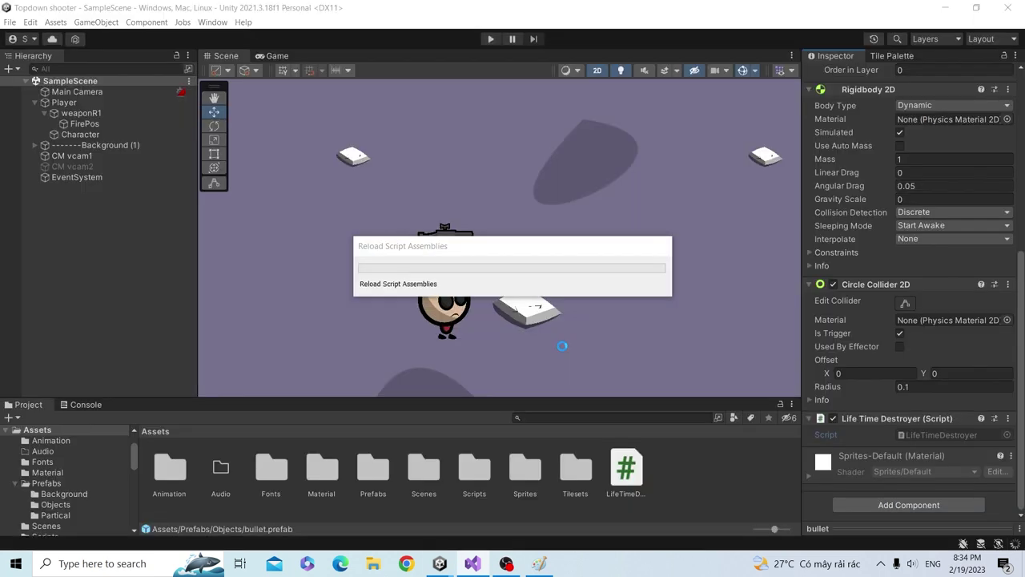
left_click(487, 40)
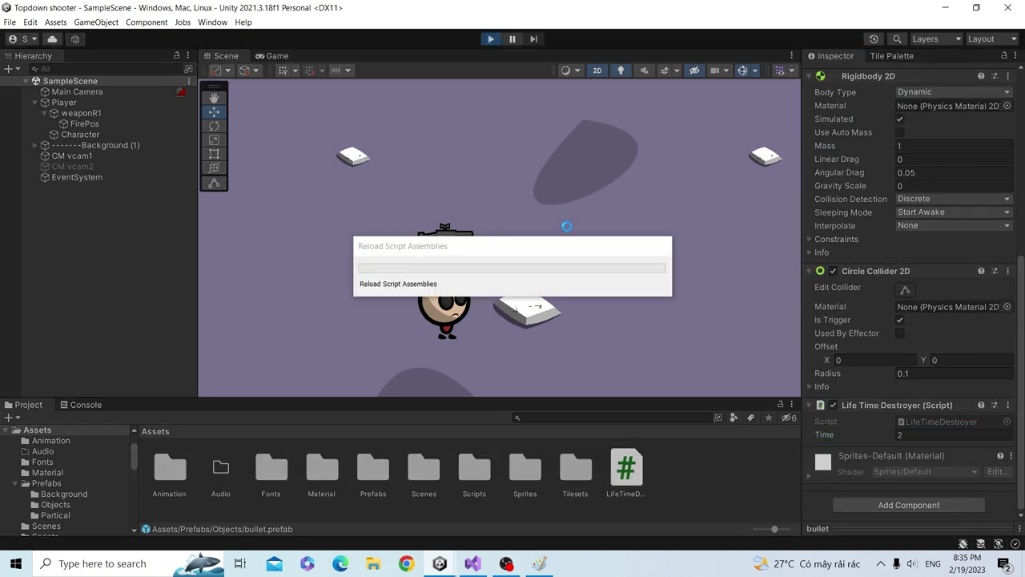
left_click_drag(571, 213, 356, 269)
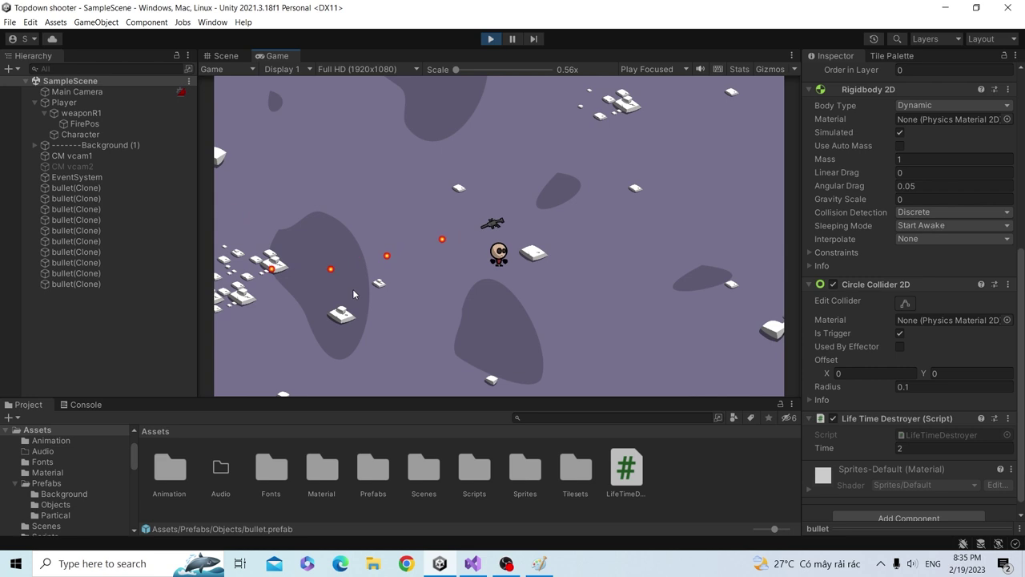
left_click_drag(356, 268, 437, 353)
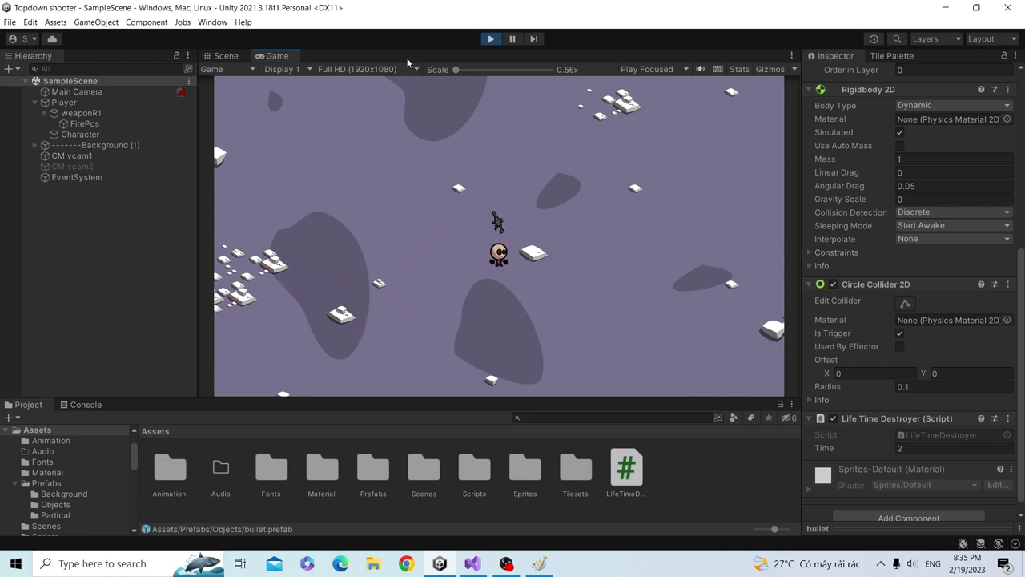
left_click(490, 38)
- Place the muzzle sprite from the Extras folder at the gun's tip
scroll(62, 487, "down", 3)
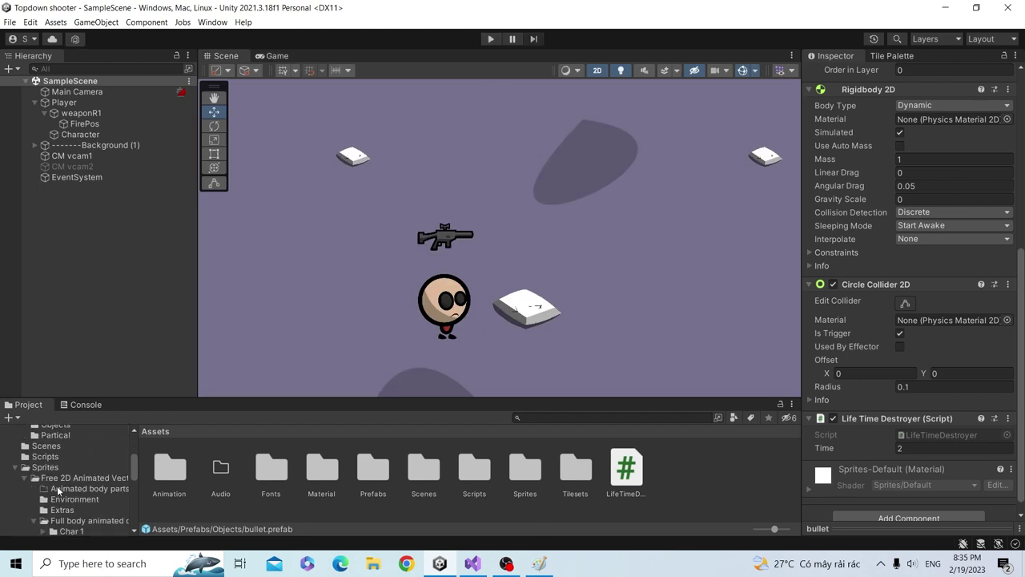
left_click(62, 509)
left_click_drag(270, 474, 475, 233)
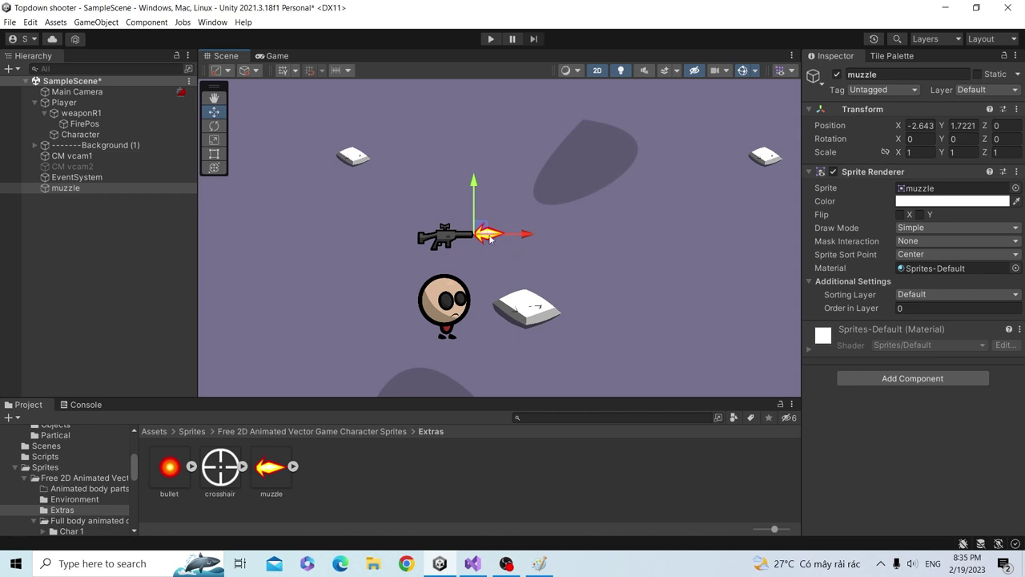
- Add a Fire Effect prefab instance at the gun's muzzle and open it in Prefab Mode
scroll(69, 498, "up", 2)
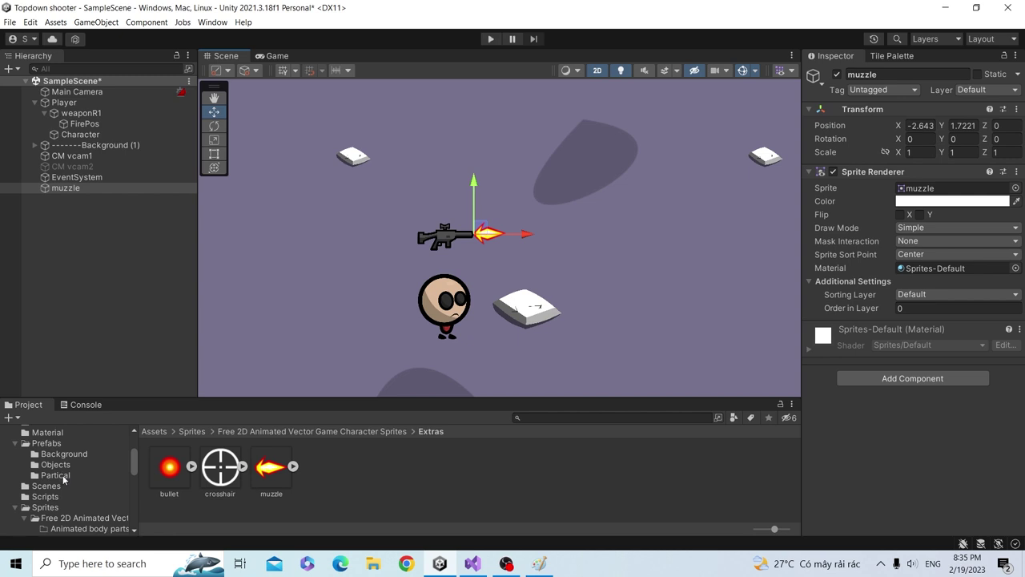
left_click(64, 476)
left_click_drag(172, 481, 324, 370)
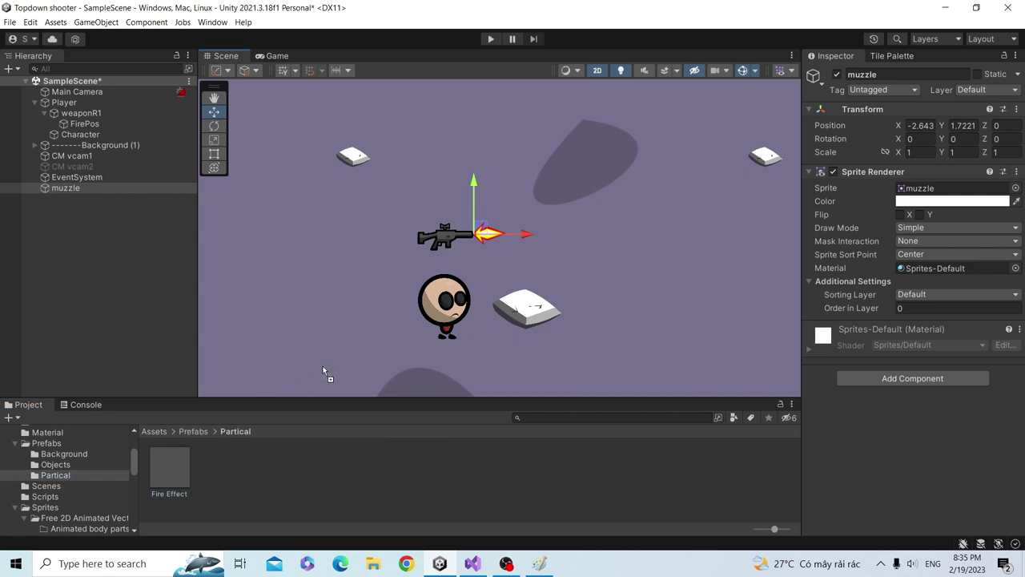
left_click_drag(453, 302, 145, 266)
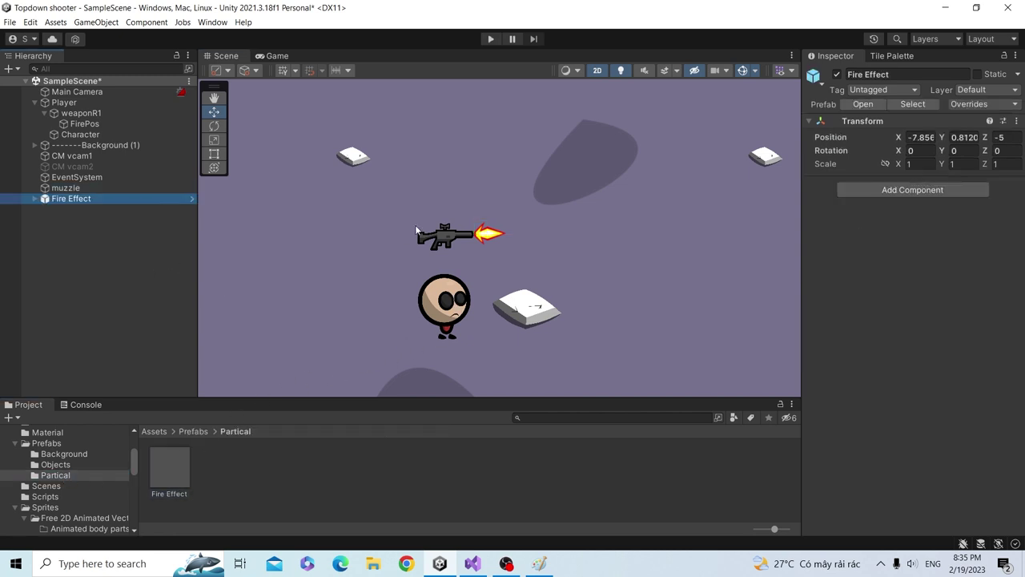
scroll(457, 244, "down", 3)
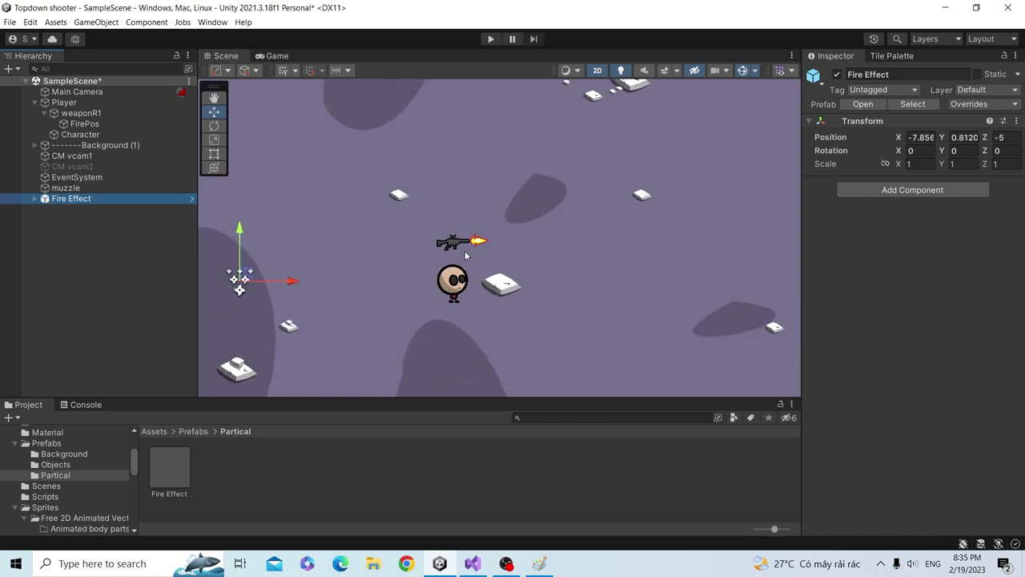
scroll(319, 260, "up", 1)
left_click_drag(230, 279, 510, 233)
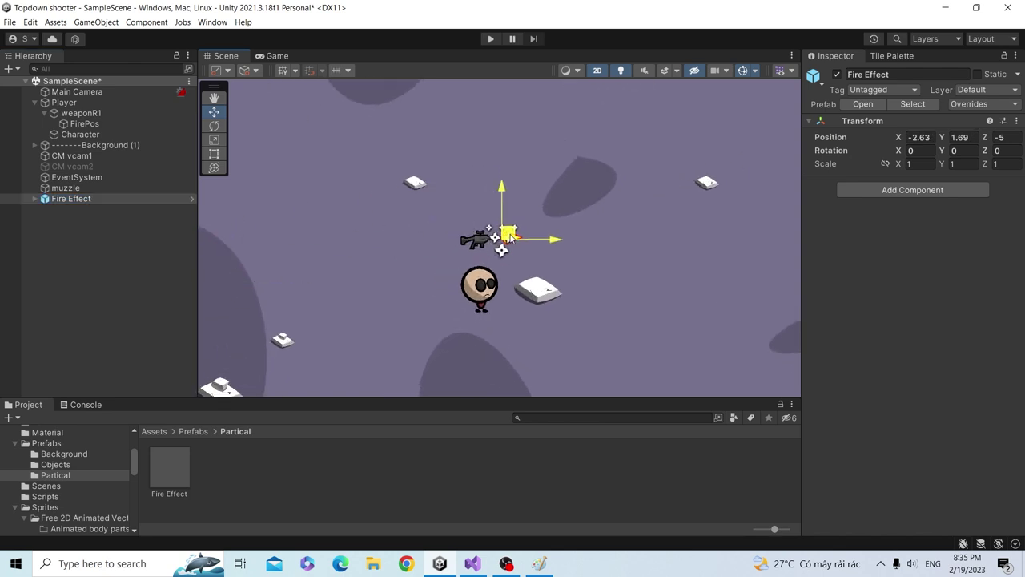
left_click(112, 200)
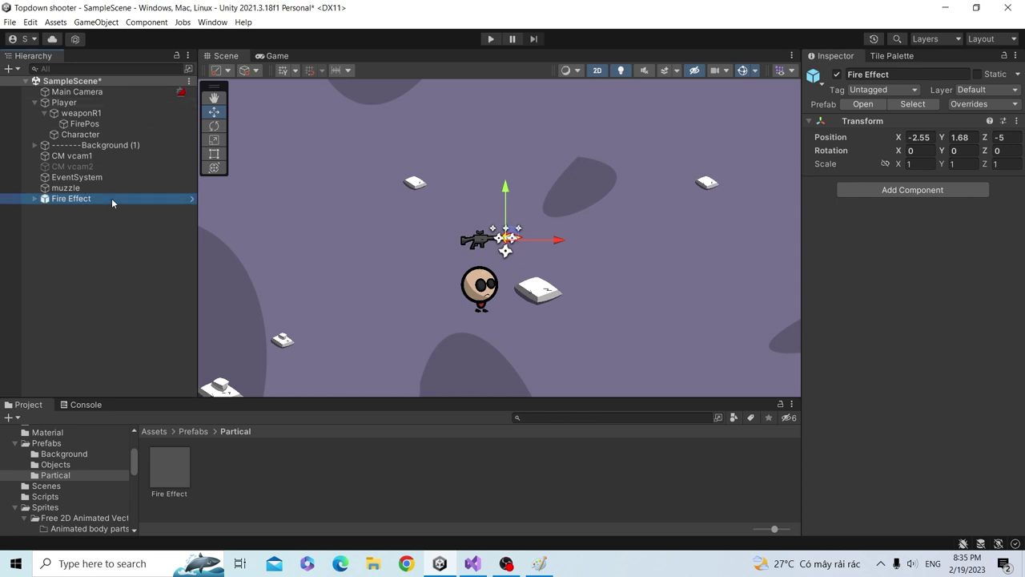
left_click(861, 104)
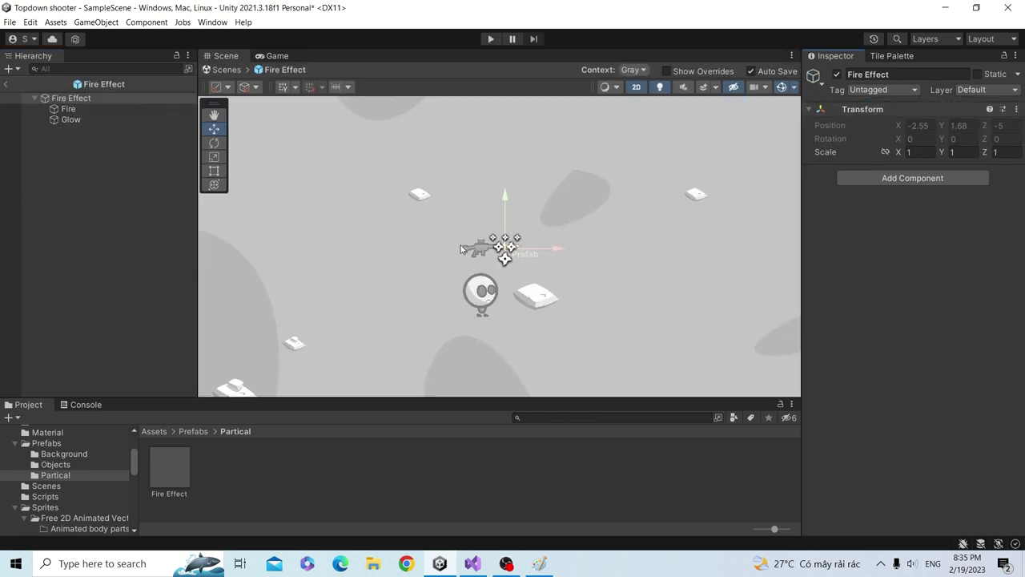
- Inspect the Fire particle system, leave prefab mode, and reopen the Fire Effect prefab asset
left_click(60, 111)
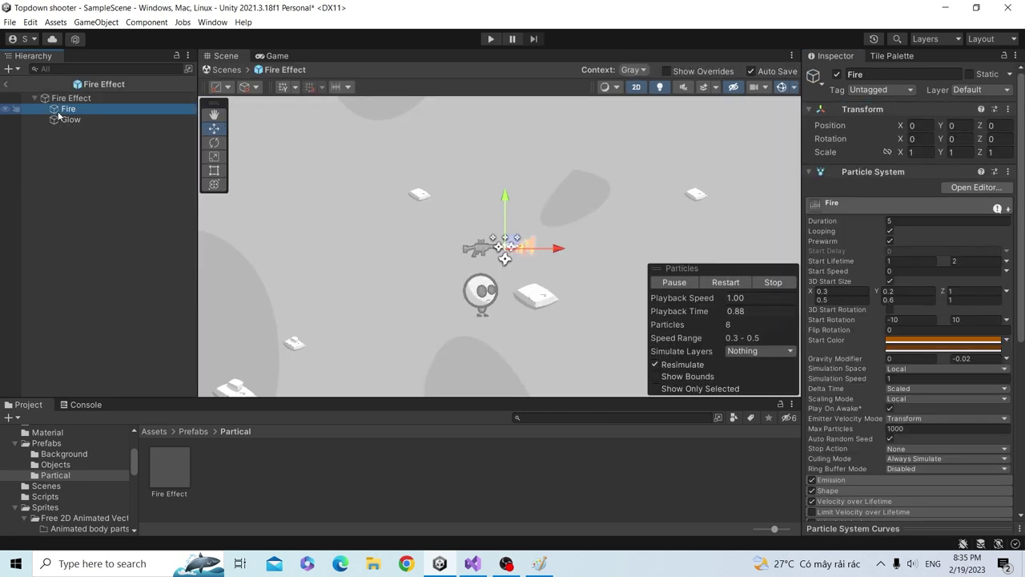
left_click(5, 83)
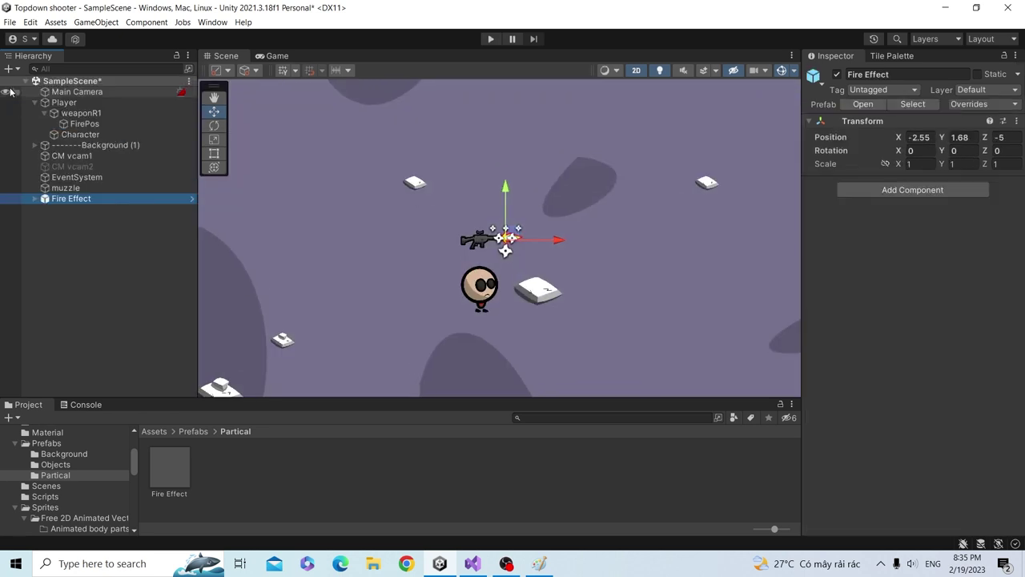
left_click(171, 474)
double_click(172, 474)
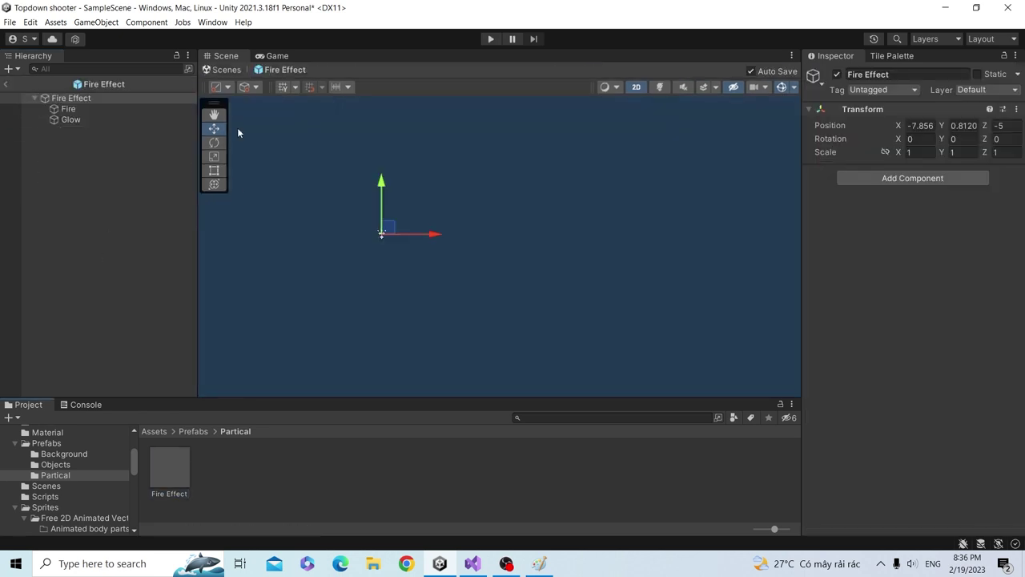
- Preview the Fire, Glow, then Fire particle systems and exit back to SampleScene
left_click(106, 105)
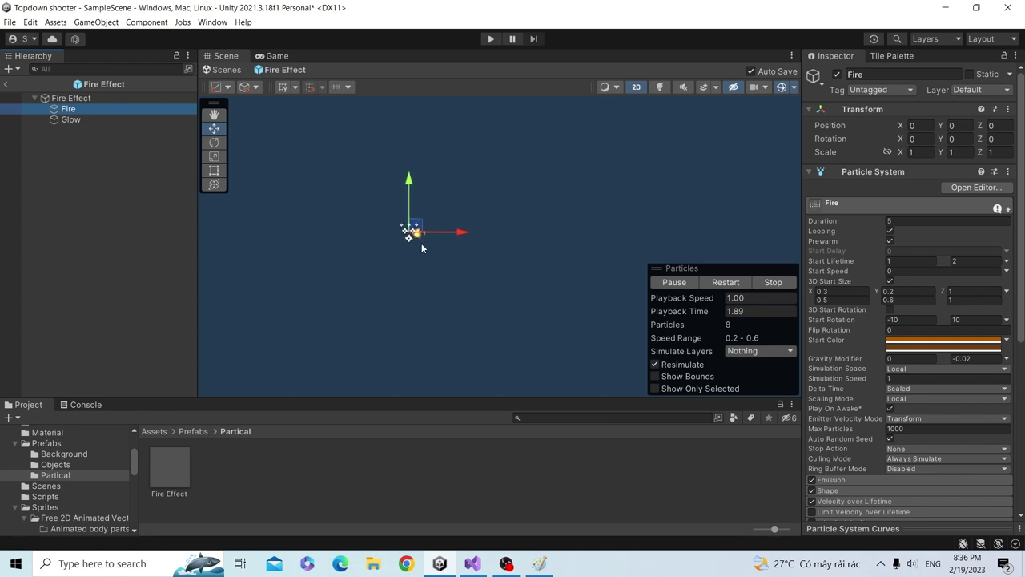
left_click(66, 119)
left_click(68, 109)
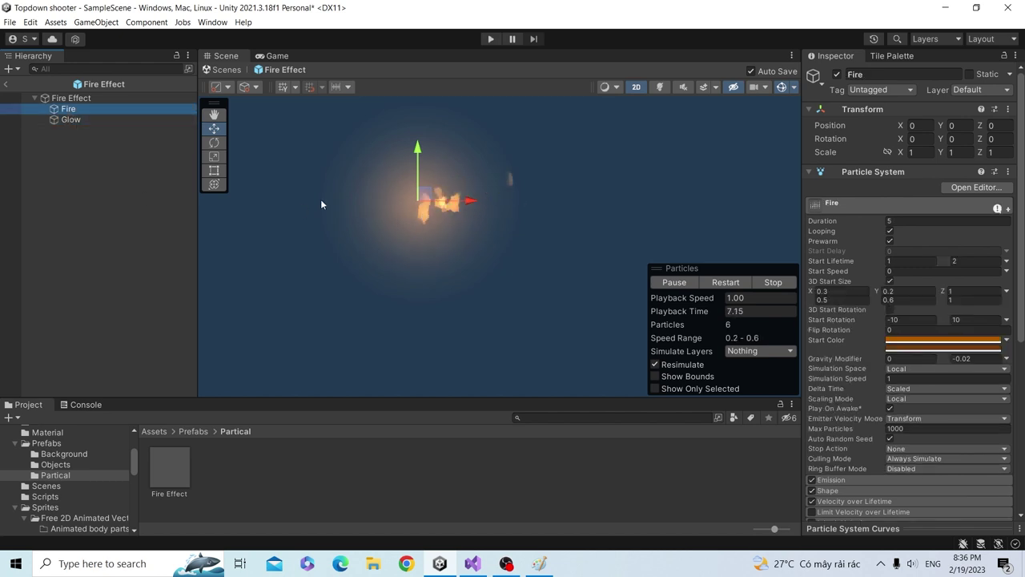
left_click(6, 83)
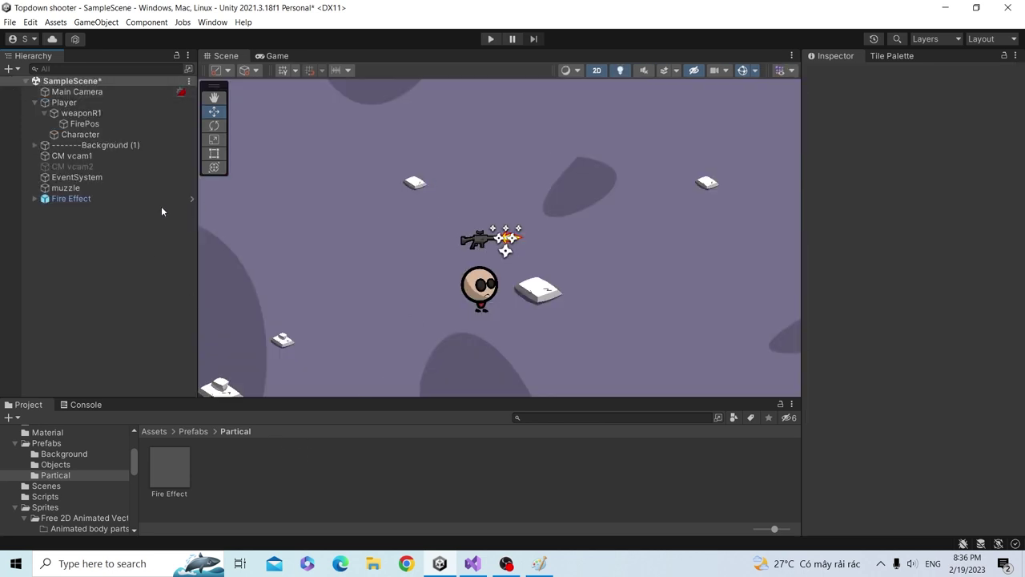
- Delete Fire Effect, save muzzle as a prefab in Prefabs/Objects, then delete muzzle from the scene
left_click(141, 200)
key("Delete")
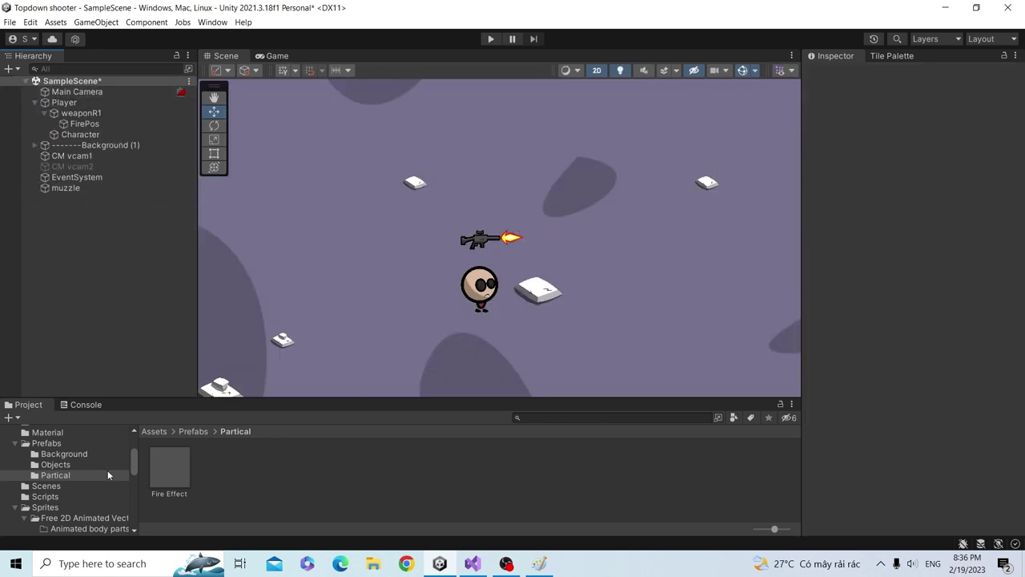
left_click(104, 464)
left_click_drag(68, 188, 240, 523)
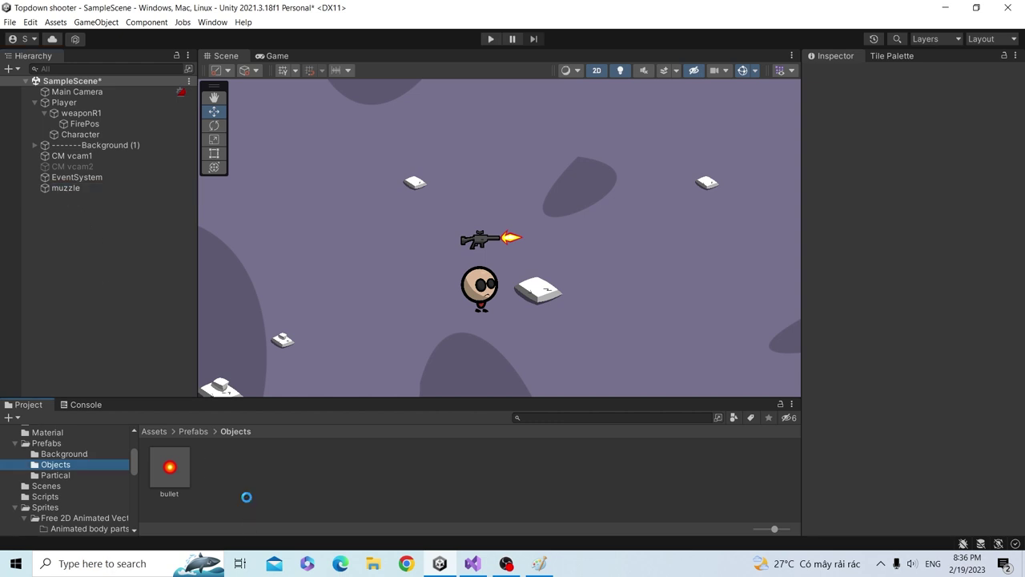
left_click(72, 189)
key("Delete")
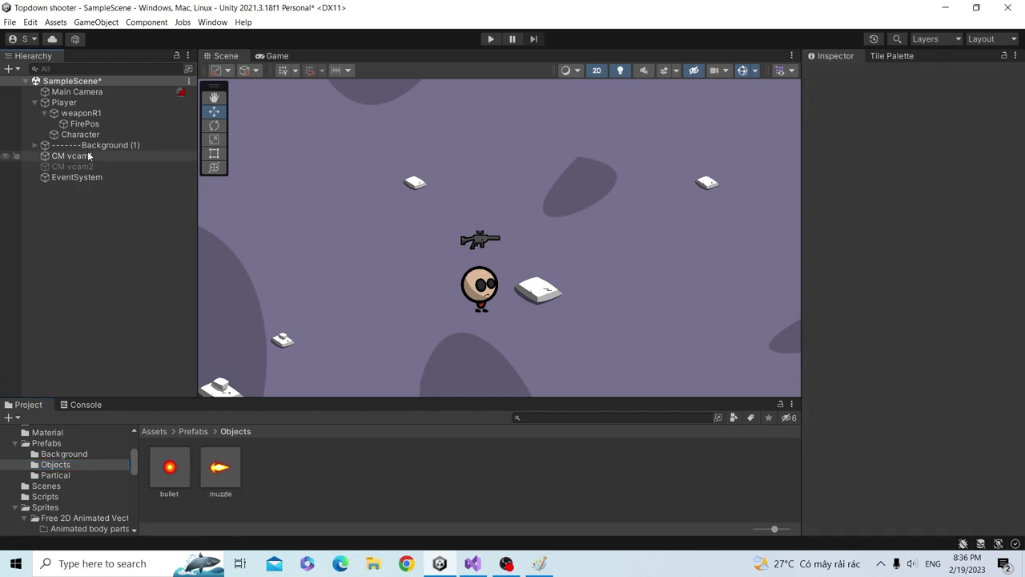
- Open the weaponR1 gun's Weapon script in Visual Studio
left_click(88, 135)
left_click(81, 113)
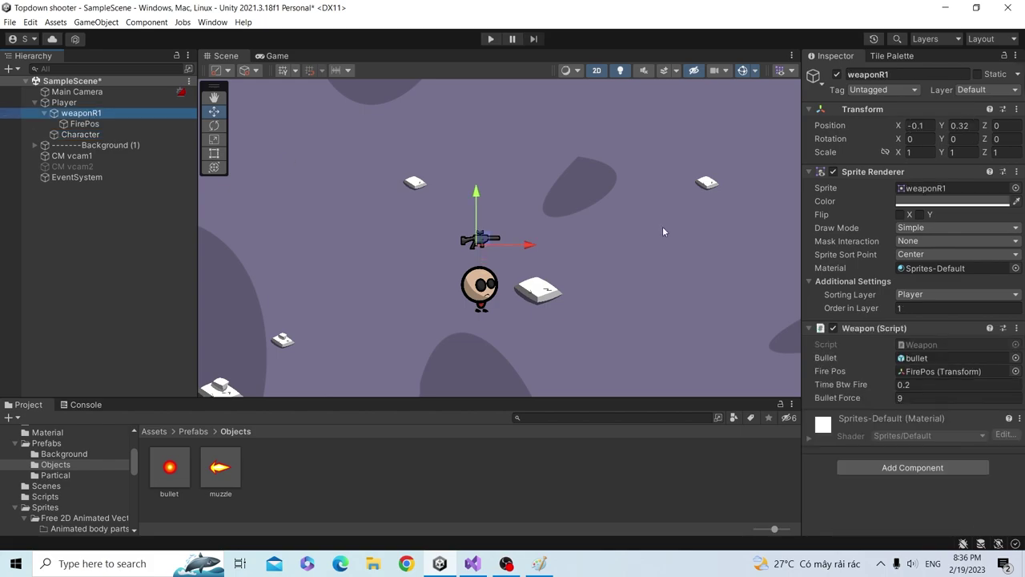
left_click(929, 345)
double_click(929, 345)
- Below firePos, declare public GameObject muzzle; and save
scroll(347, 239, "up", 5)
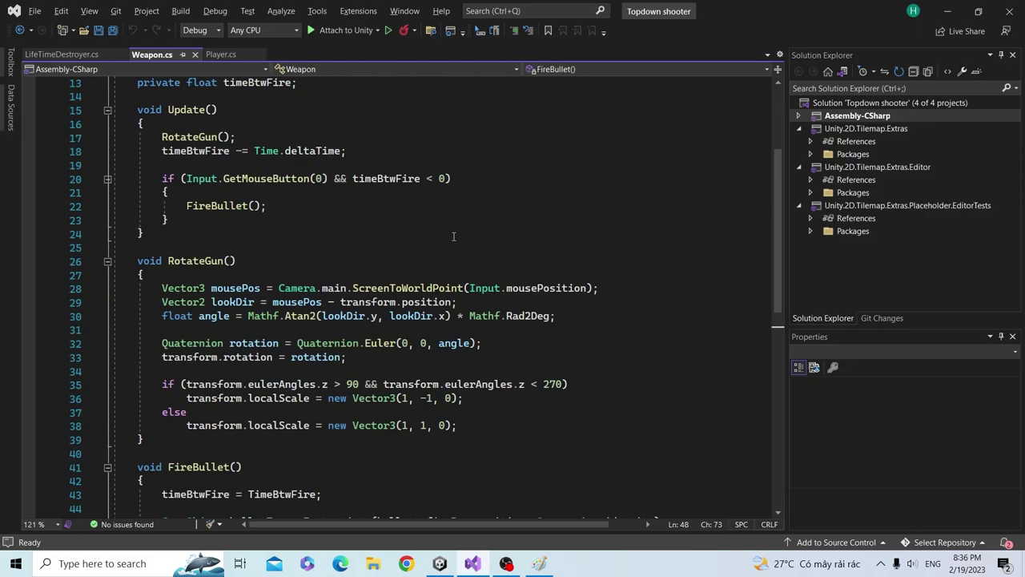
scroll(346, 240, "up", 5)
left_click(311, 195)
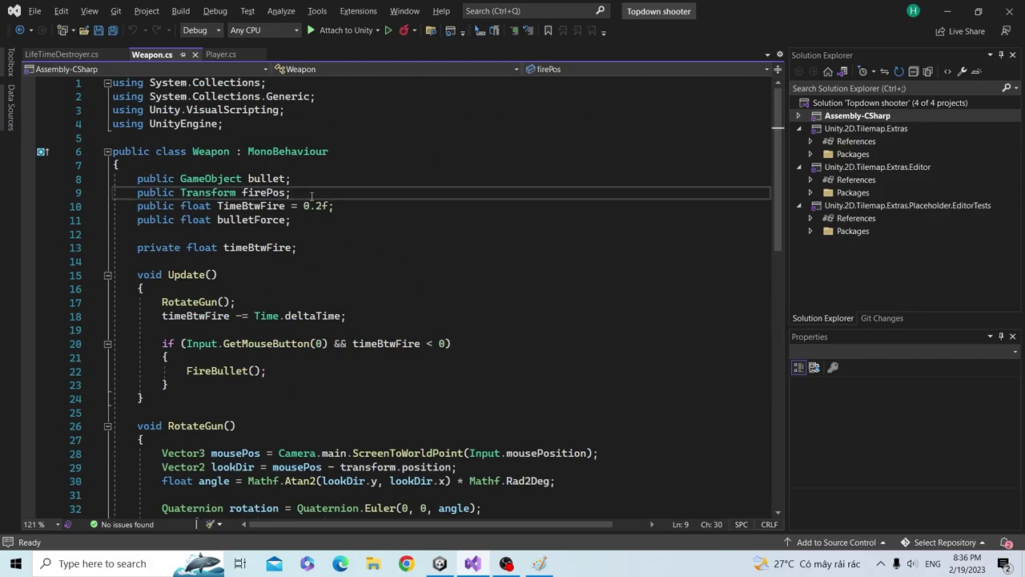
key("Return")
key("Return")
type("pub")
key("BackSpace")
key("BackSpace")
key("BackSpace")
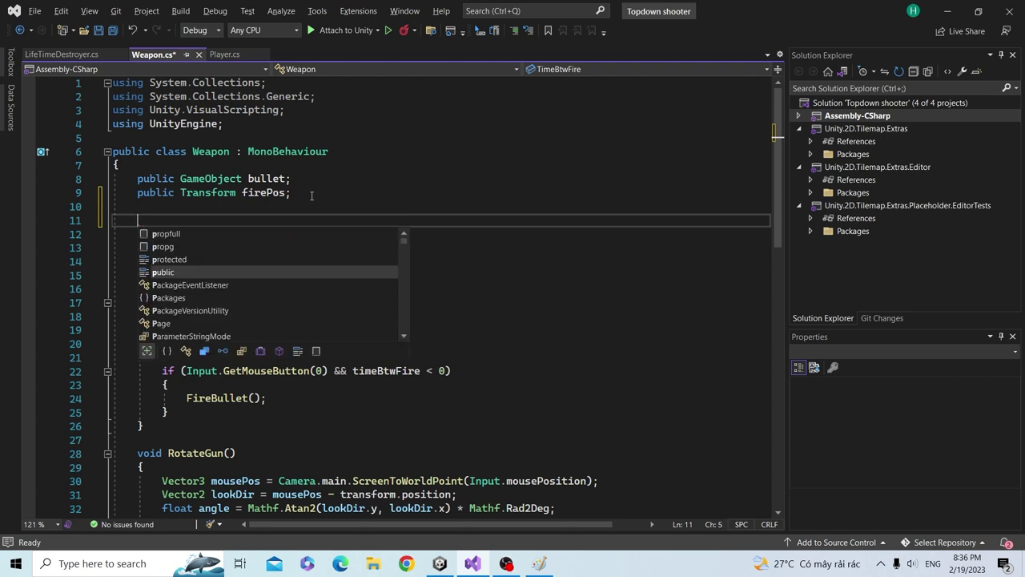
left_click(311, 201)
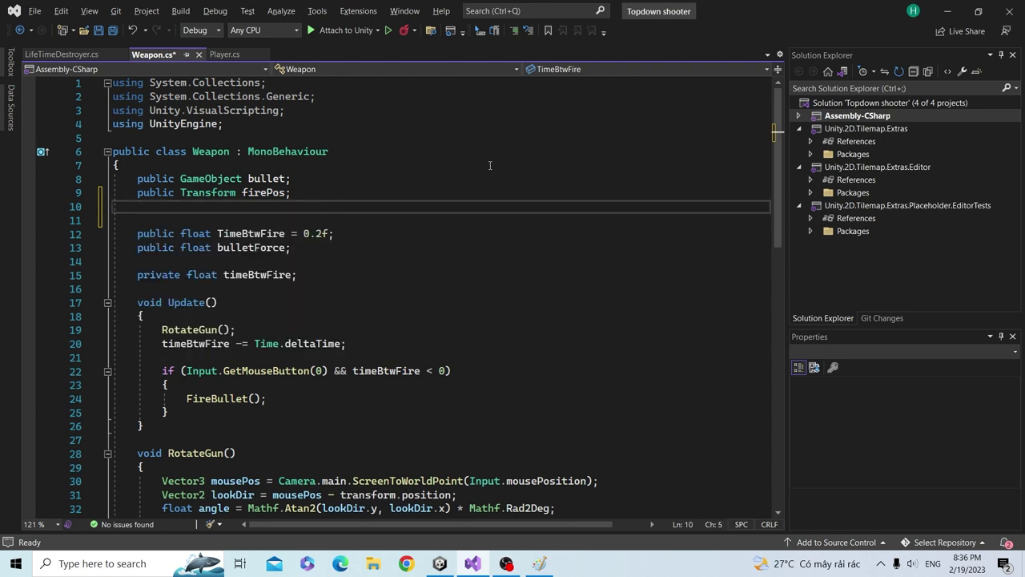
type("public ")
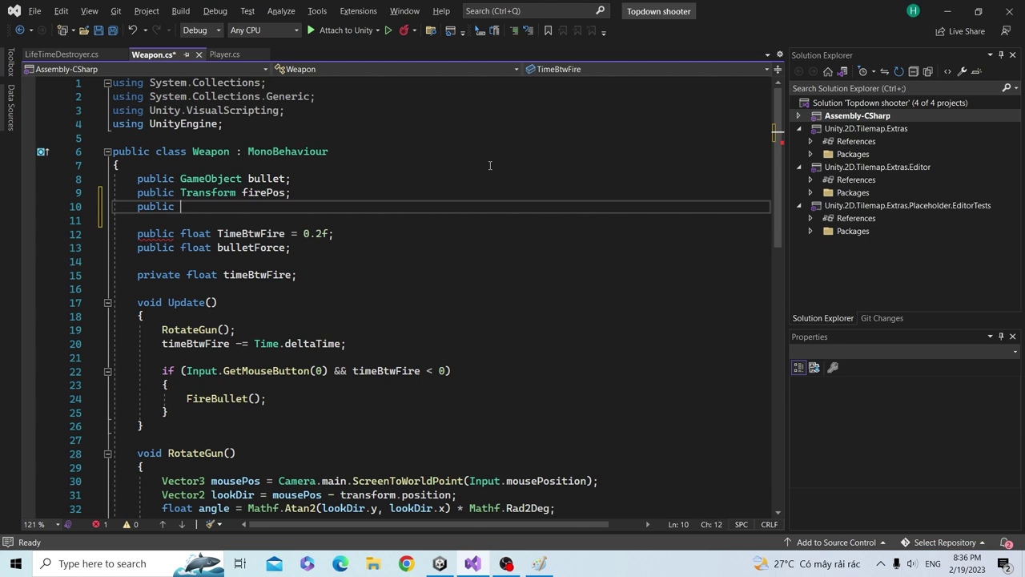
type("Game")
key("Tab")
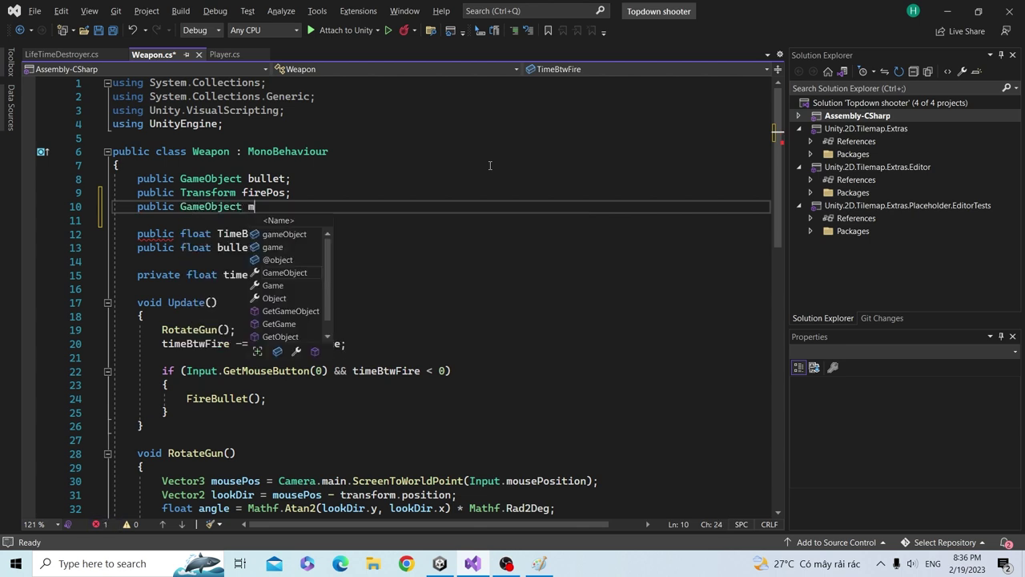
type("muzzle;")
key("ctrl+s")
- Add a public GameObject fireEffect; field beneath it and save
key("Return")
type("pu")
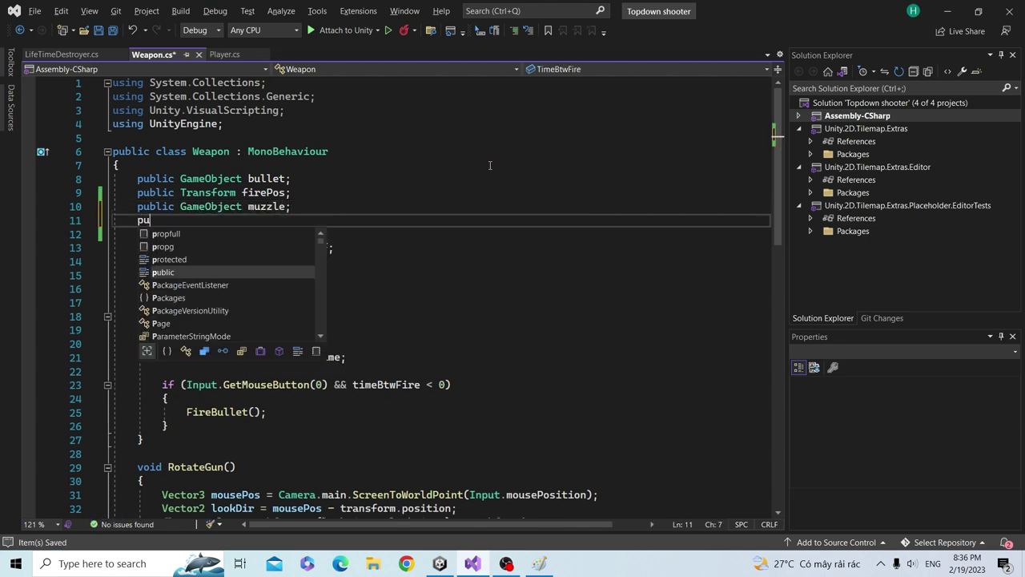
type("blic gam")
key("Tab")
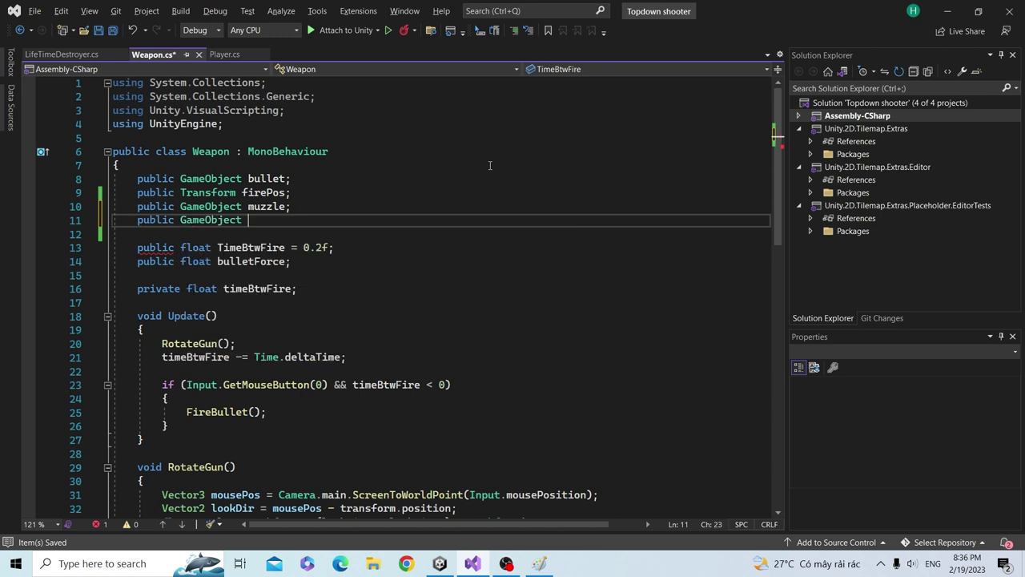
type("fireEFfe")
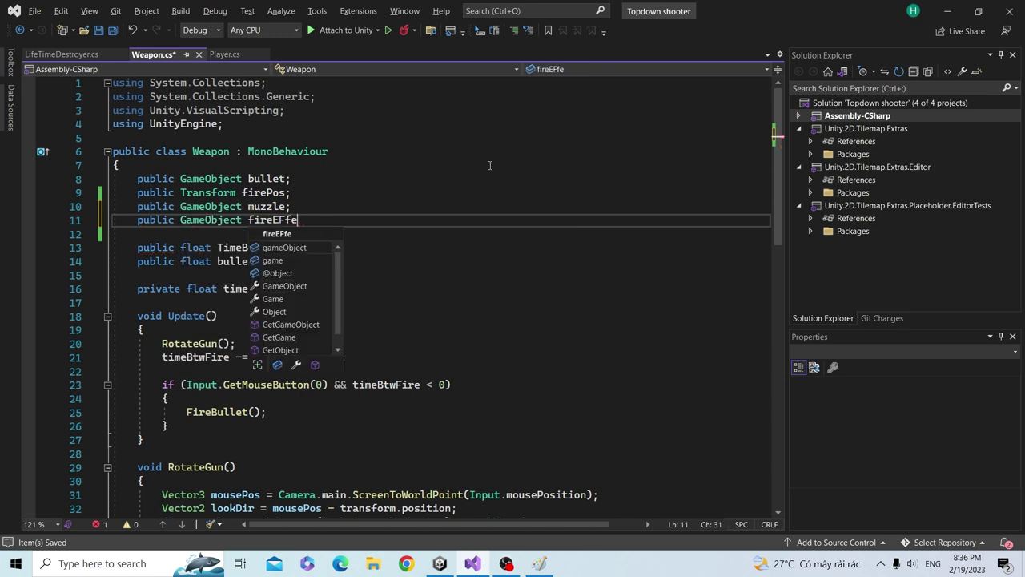
type("ct;")
key("ctrl+s")
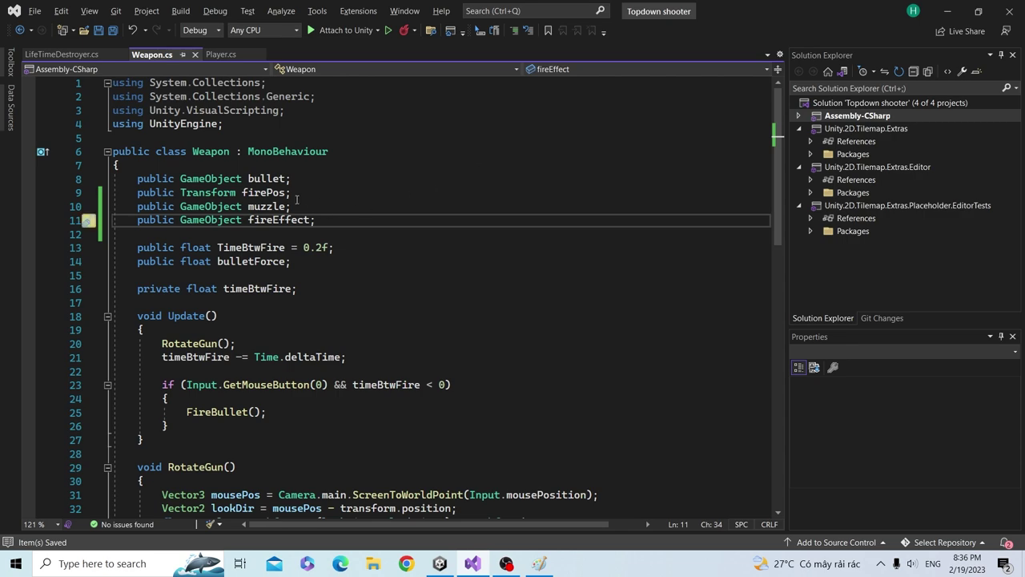
left_click(260, 206)
scroll(320, 264, "down", 2)
- Below the bullet Instantiate call, add a '// Effect' comment and paste a copy of that call
scroll(365, 324, "down", 9)
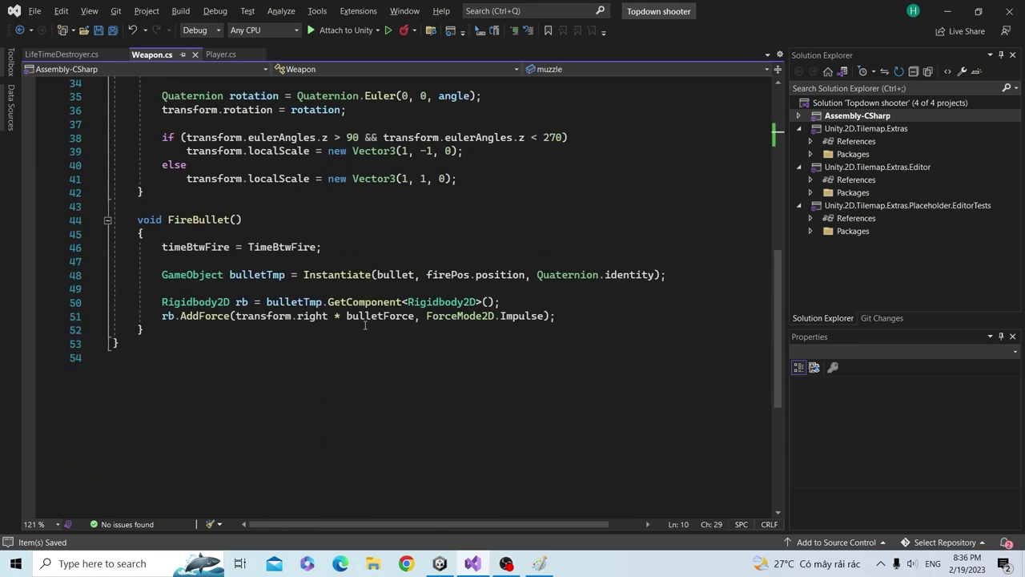
left_click(292, 275)
key("End")
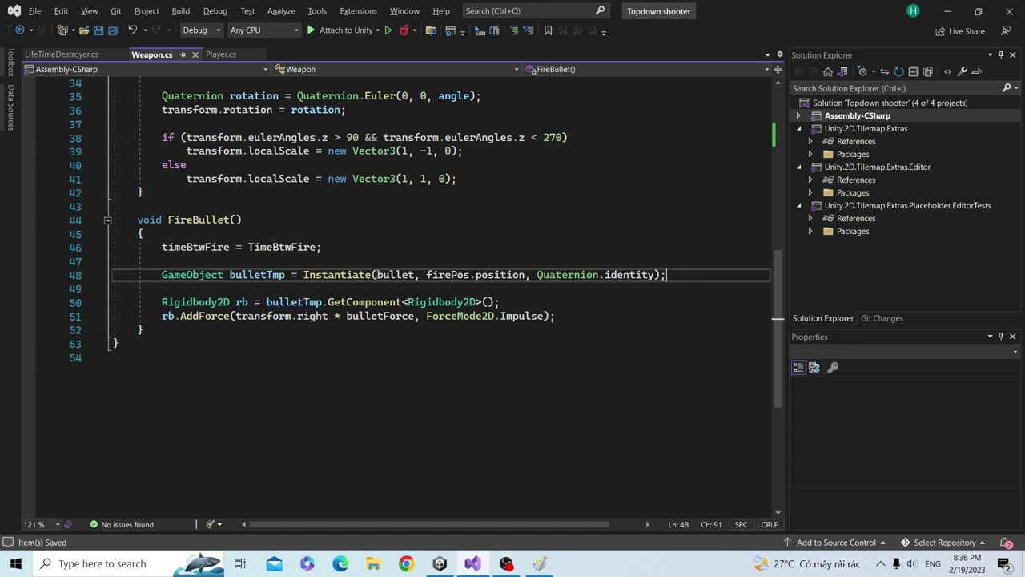
left_click_drag(303, 275, 664, 275)
left_click(581, 263)
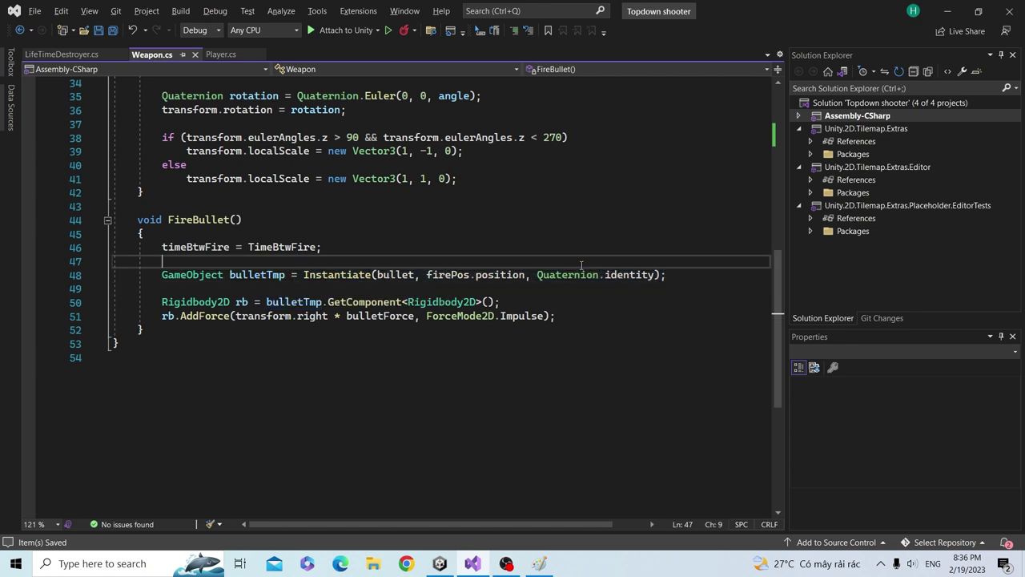
type("Instantiate(bullet, firePos.position, Quaternion.identity);")
key("ctrl+z")
left_click(665, 274)
key("Return")
key("Return")
type("//")
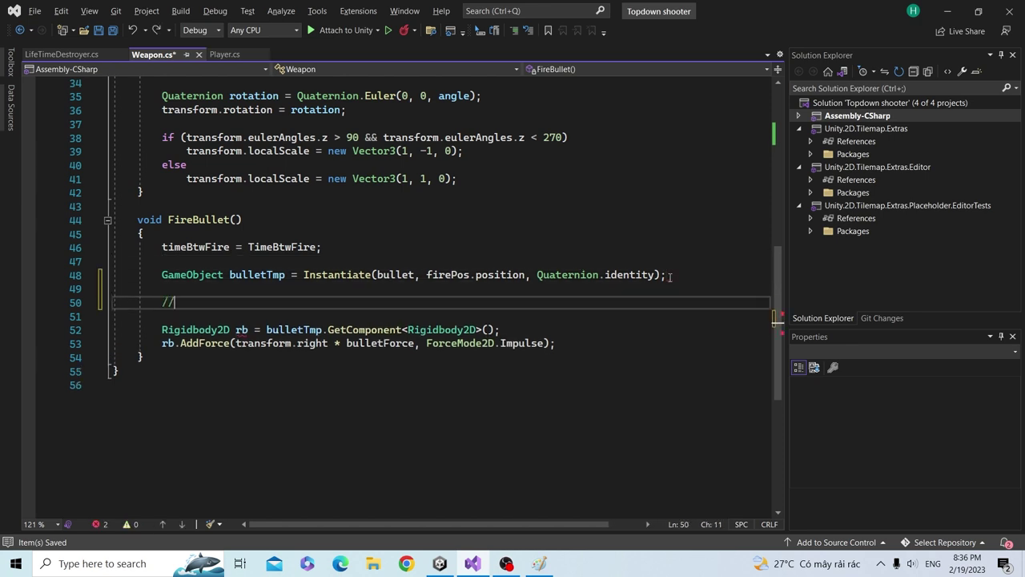
type(" Effect")
key("Return")
type("Instantiate(bullet, firePos.position, Quaternion.identity);")
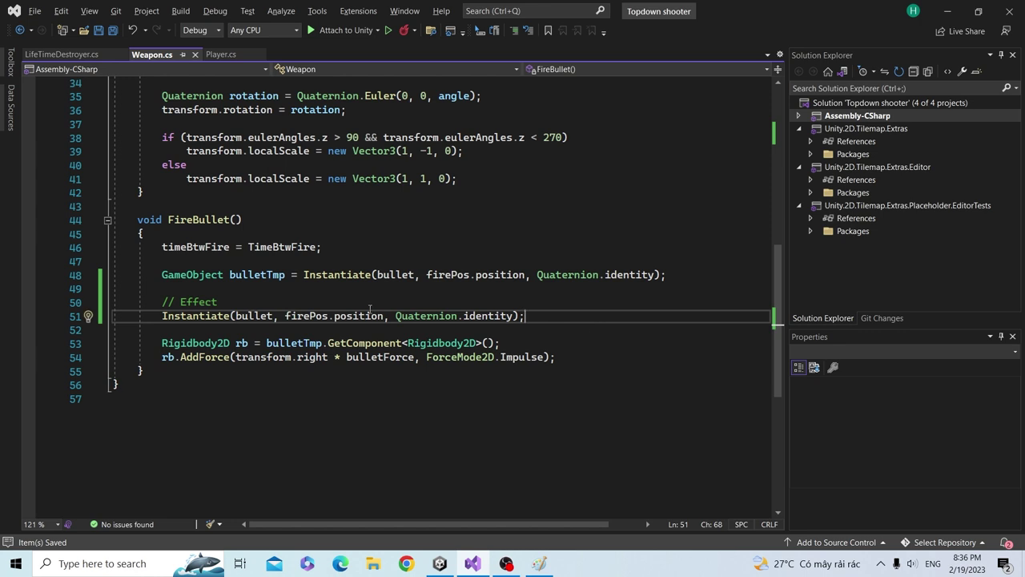
- Turn the pasted line into Instantiate(muzzle, firePos.position, transform.rotation, transform) and save
double_click(256, 316)
type("m")
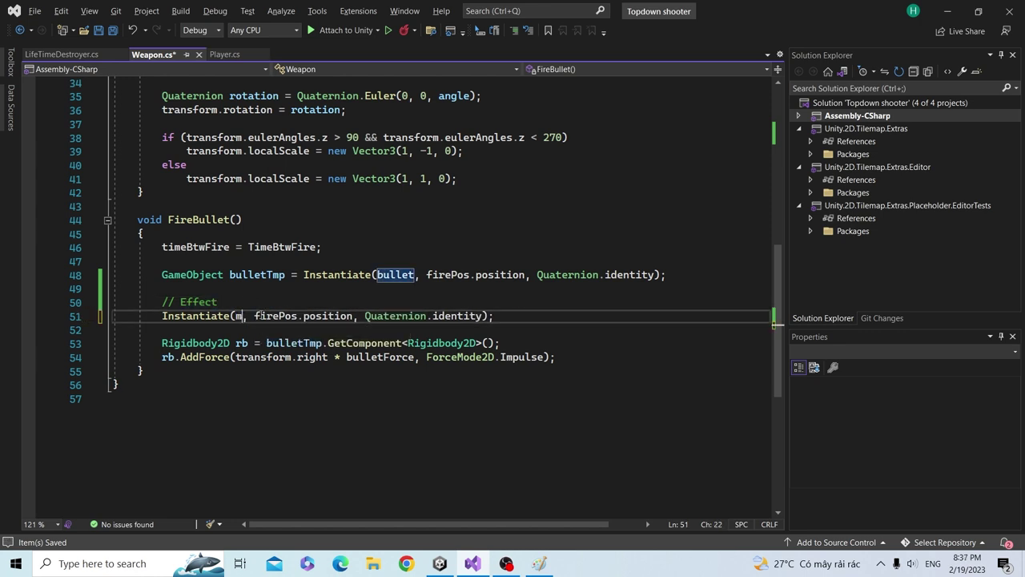
type("uzzle")
key("ctrl+s")
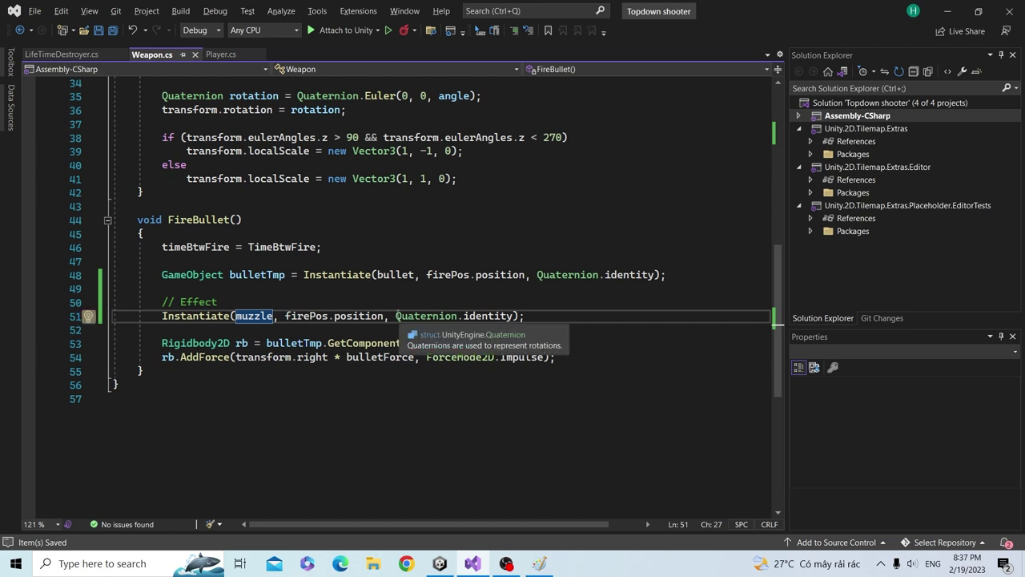
left_click_drag(395, 315, 162, 302)
left_click(514, 315)
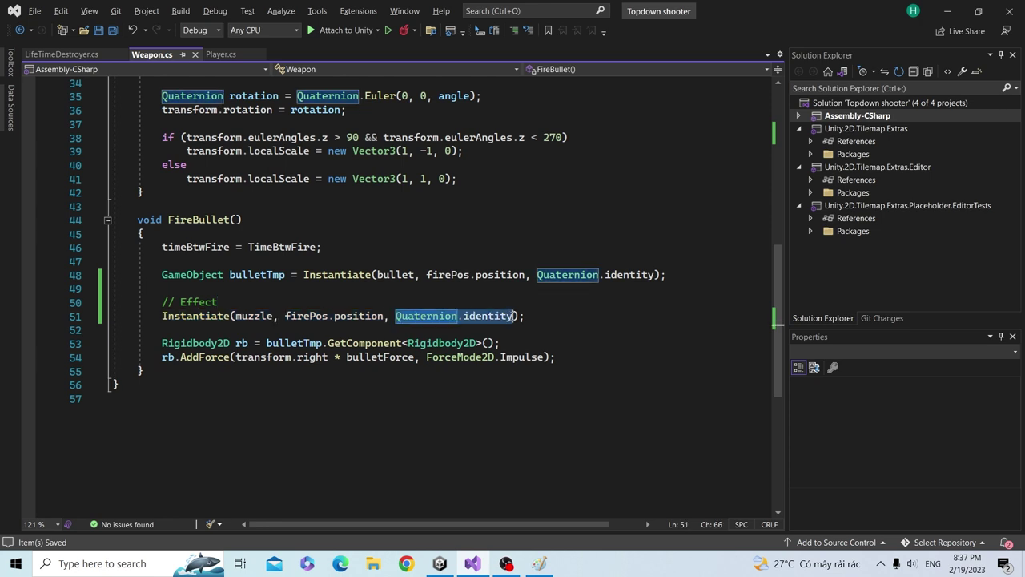
key("ctrl+shift+Left")
key("ctrl+shift+Left")
key("ctrl+shift+Left")
type("transform.r")
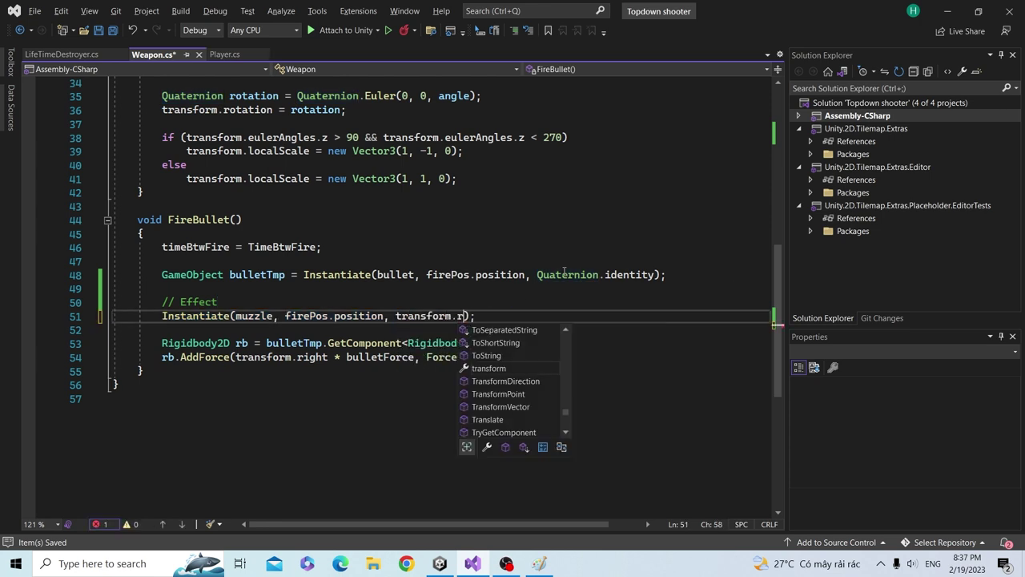
type("o")
key("Tab")
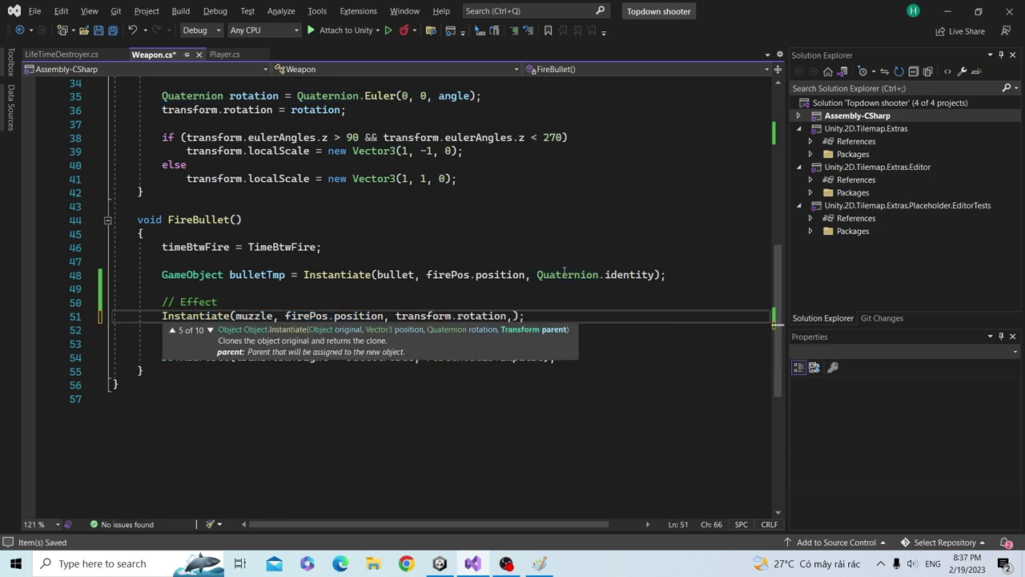
type("tran")
key("Tab")
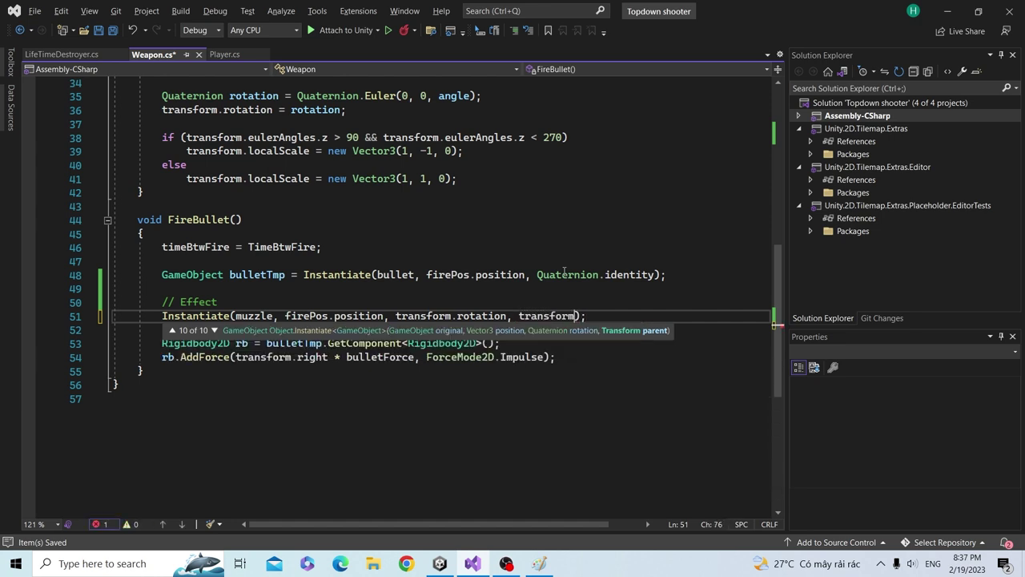
type(")")
key("End")
key("ctrl+s")
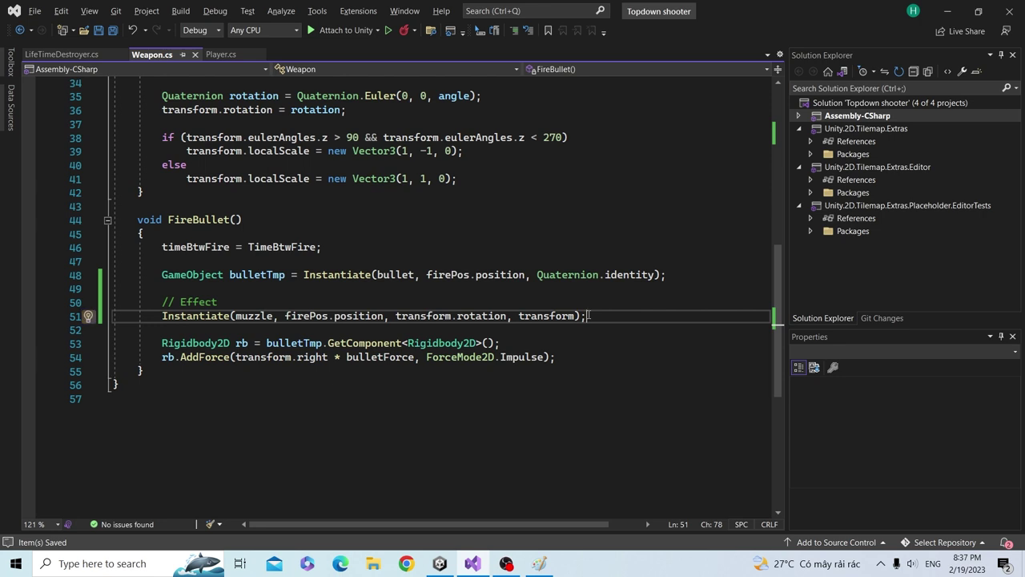
- Duplicate the muzzle Instantiate line and change the copy to spawn fireEffect
key("Return")
left_click_drag(588, 315, 296, 305)
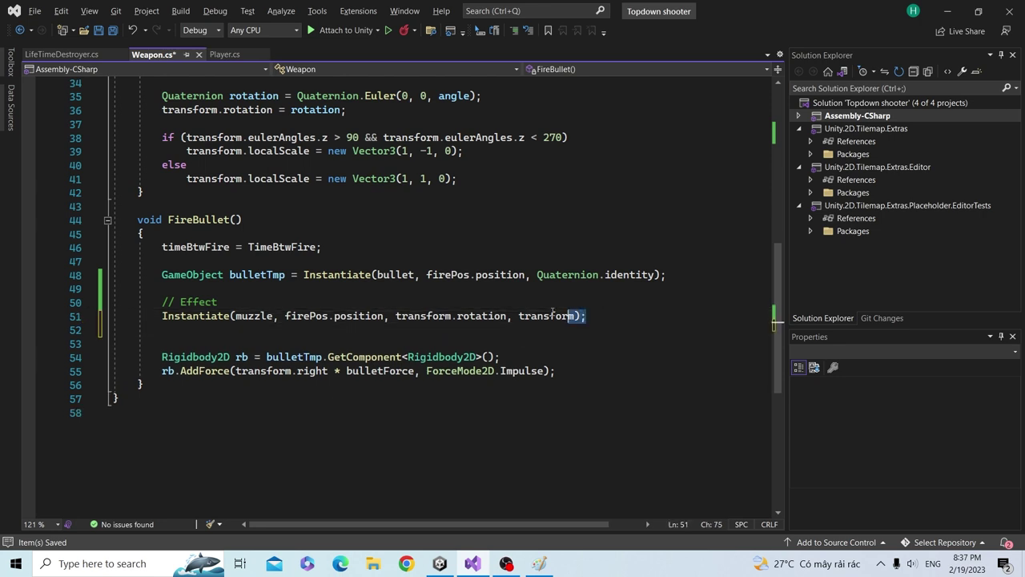
left_click_drag(167, 302, 162, 315)
key("ctrl+c")
left_click(176, 329)
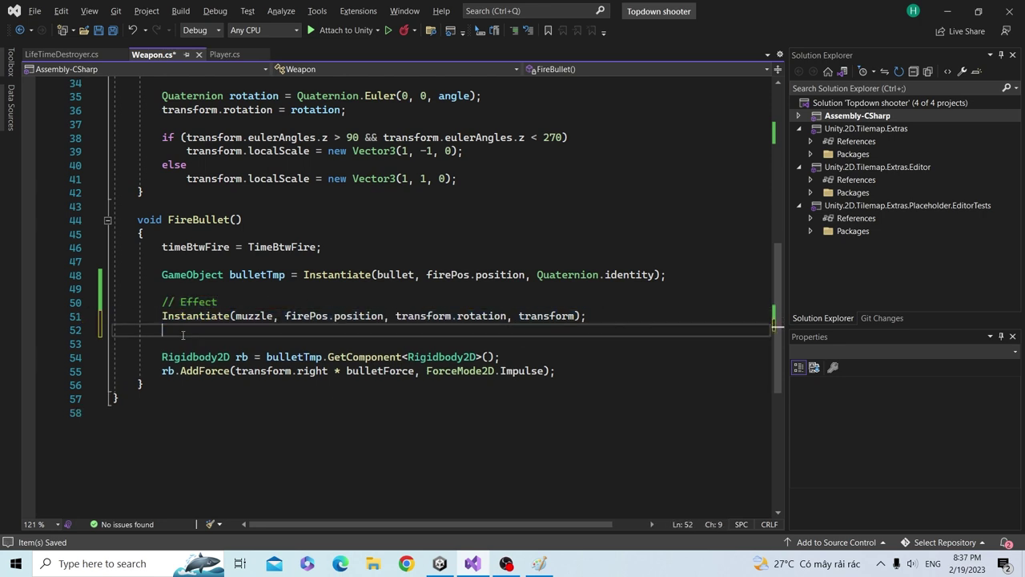
key("ctrl+v")
double_click(255, 330)
type("fire")
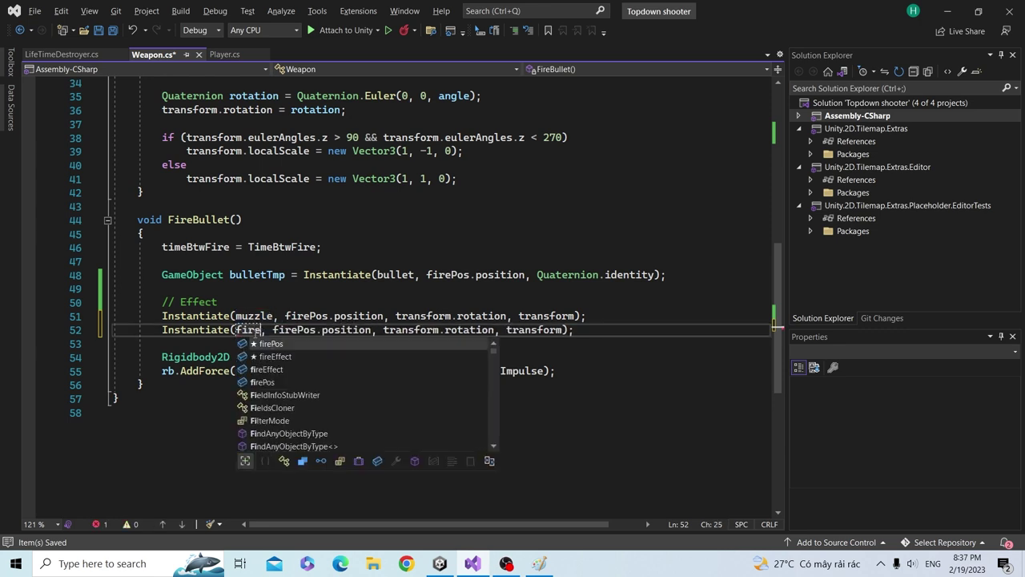
key("Down")
key("Tab")
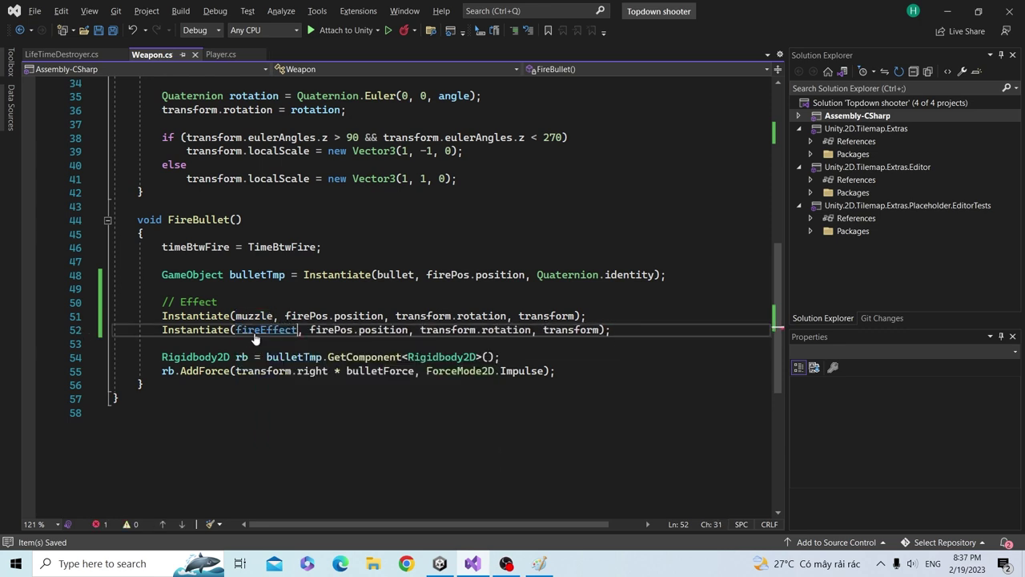
left_click(476, 309)
- Add a Time Life Destroyer to the Fire Effect prefab with Life Time 0.125
key("alt+Tab")
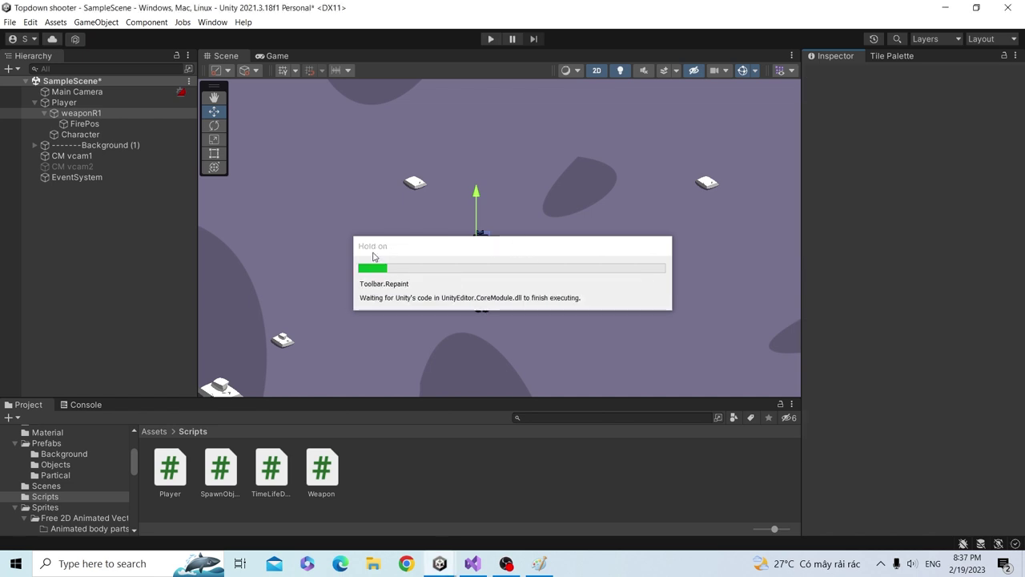
left_click(56, 475)
left_click(169, 466)
left_click(899, 255)
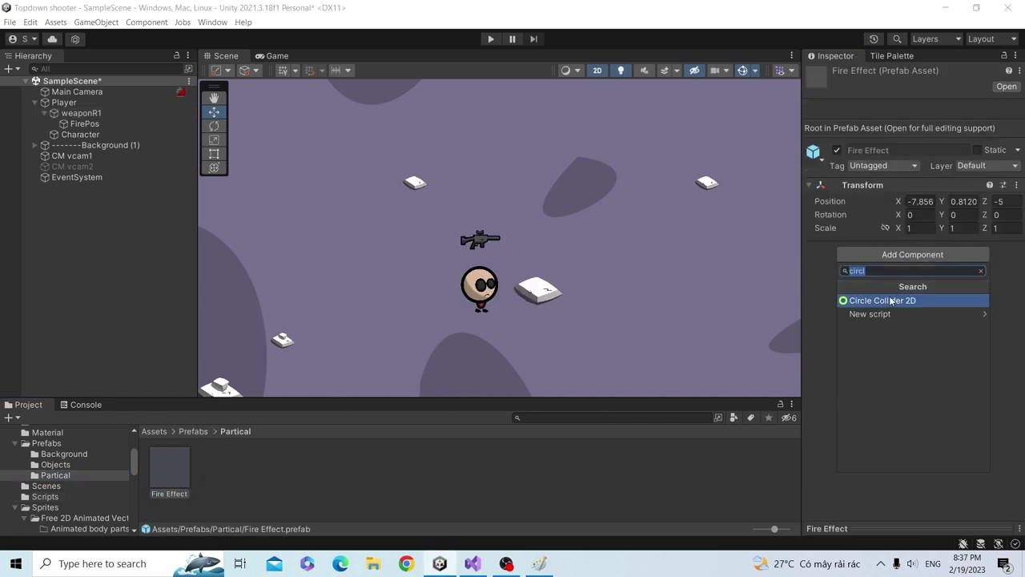
type("time")
left_click(891, 300)
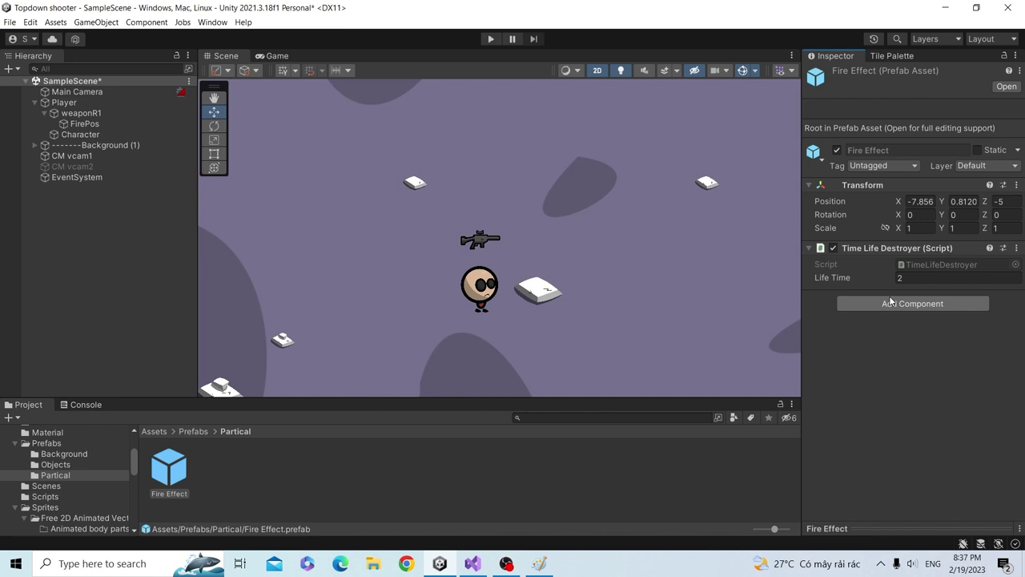
left_click(903, 278)
type("25")
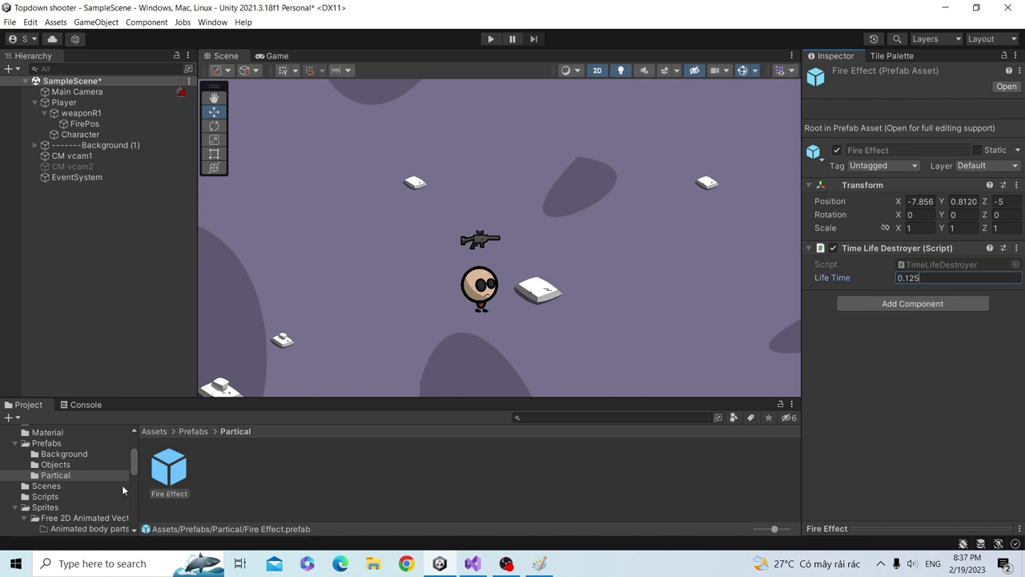
- Add a Time Life Destroyer to the muzzle prefab with Life Time 0.1, then start the game
left_click(55, 464)
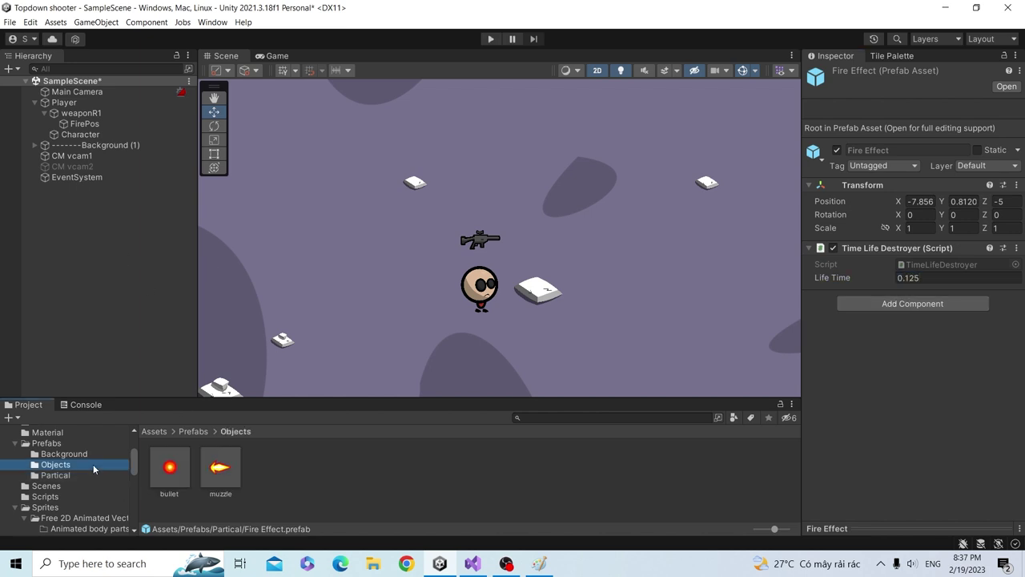
left_click(228, 472)
left_click(912, 453)
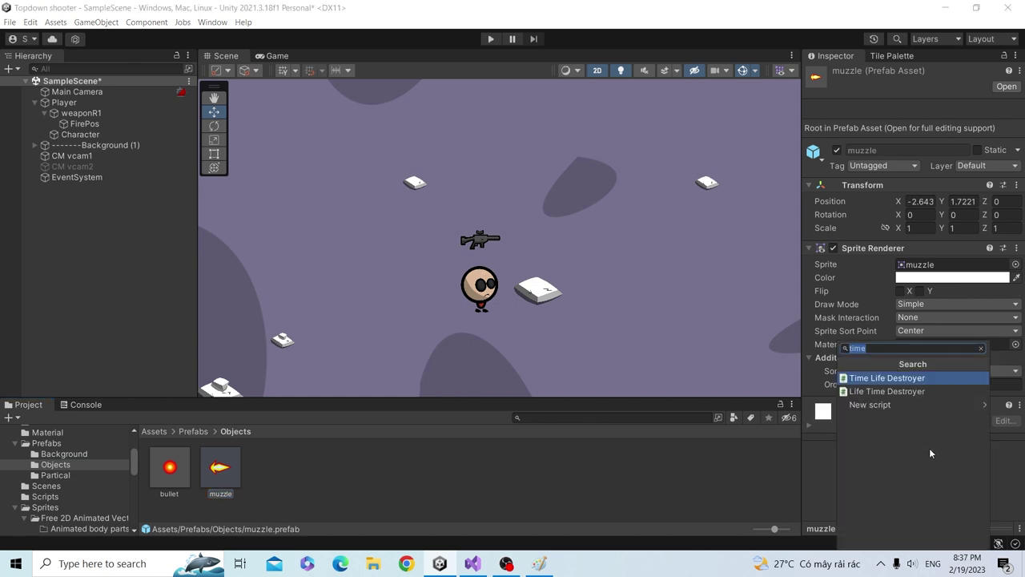
key("Return")
type("0.1")
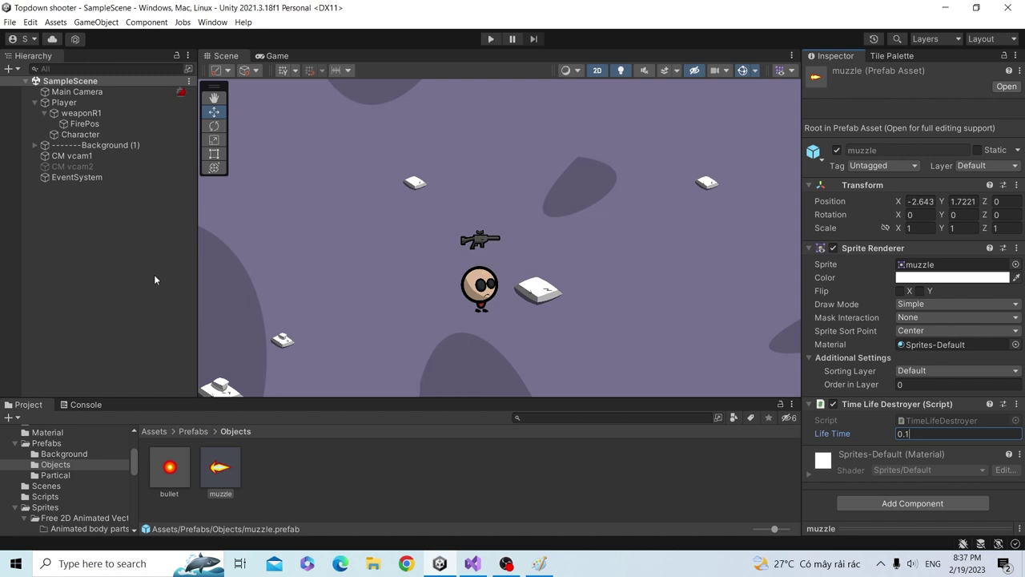
left_click(490, 38)
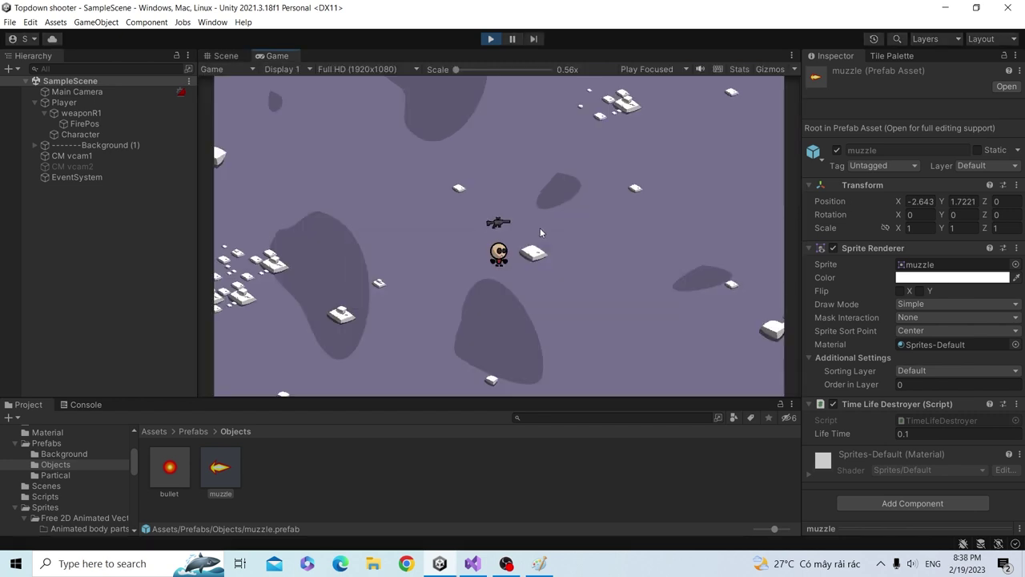
- Move the player and fire a few shots to test, then stop the game
key("a")
left_click(543, 234)
left_click(543, 234)
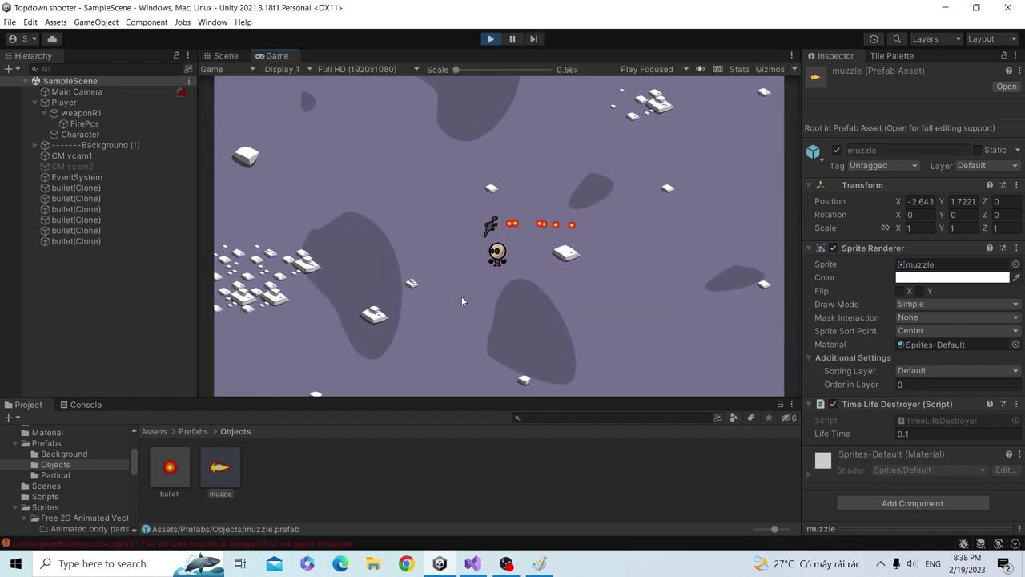
left_click(552, 120)
left_click(489, 39)
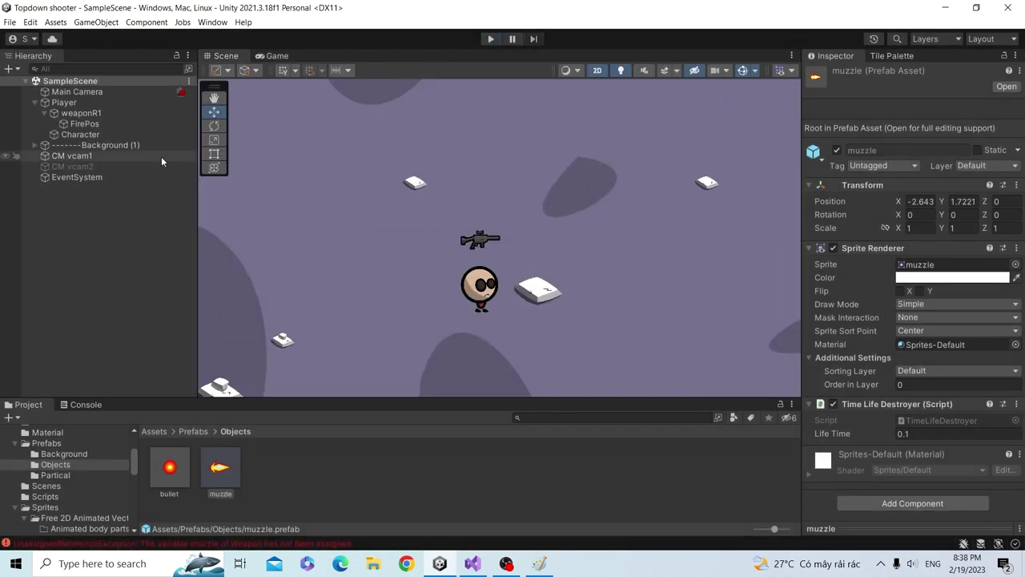
- Drag the muzzle and Fire Effect prefabs into weaponR1's Weapon script fields, then replay
left_click(85, 114)
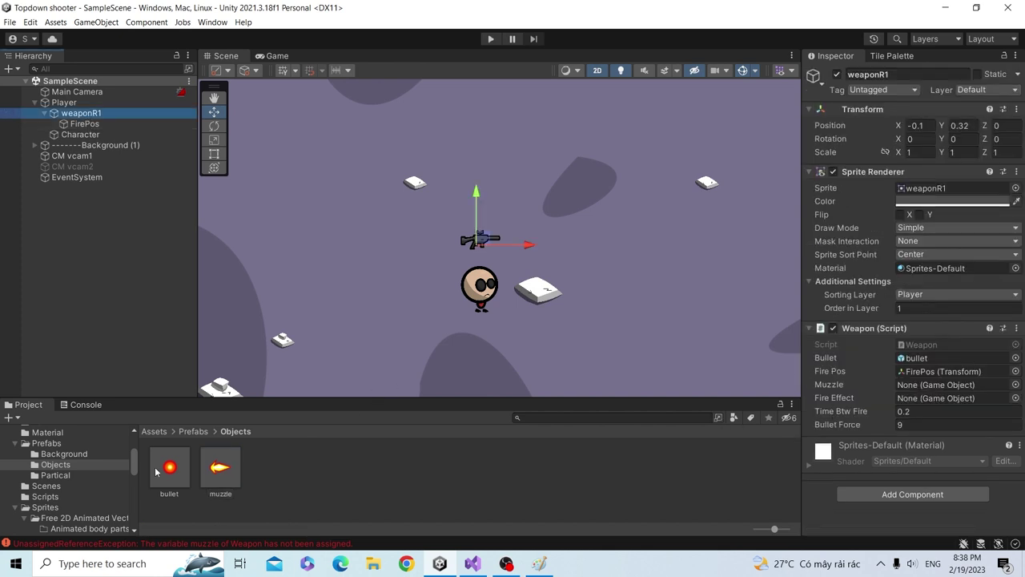
left_click_drag(220, 469, 935, 384)
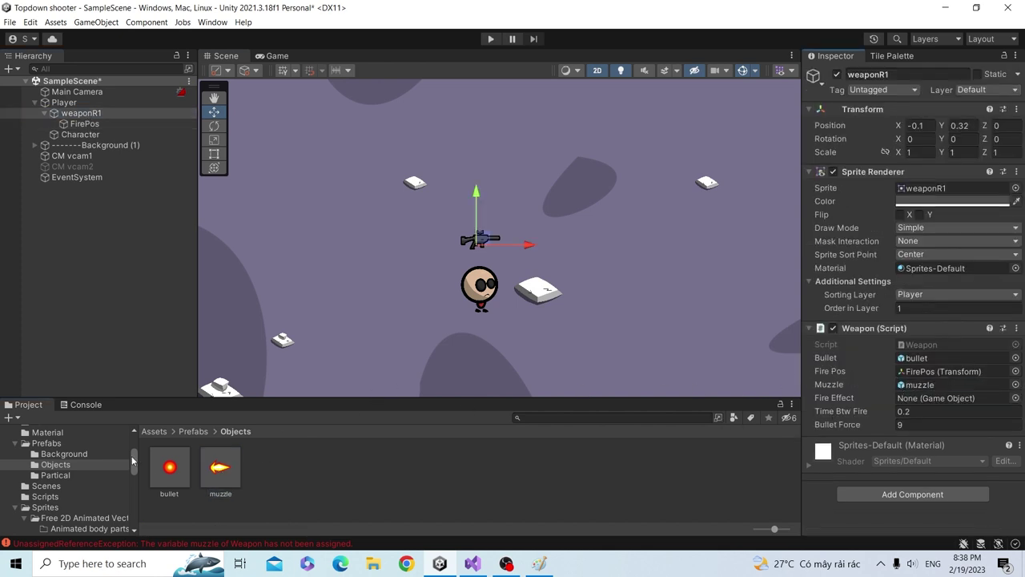
left_click(56, 474)
left_click_drag(169, 468, 900, 398)
left_click(491, 39)
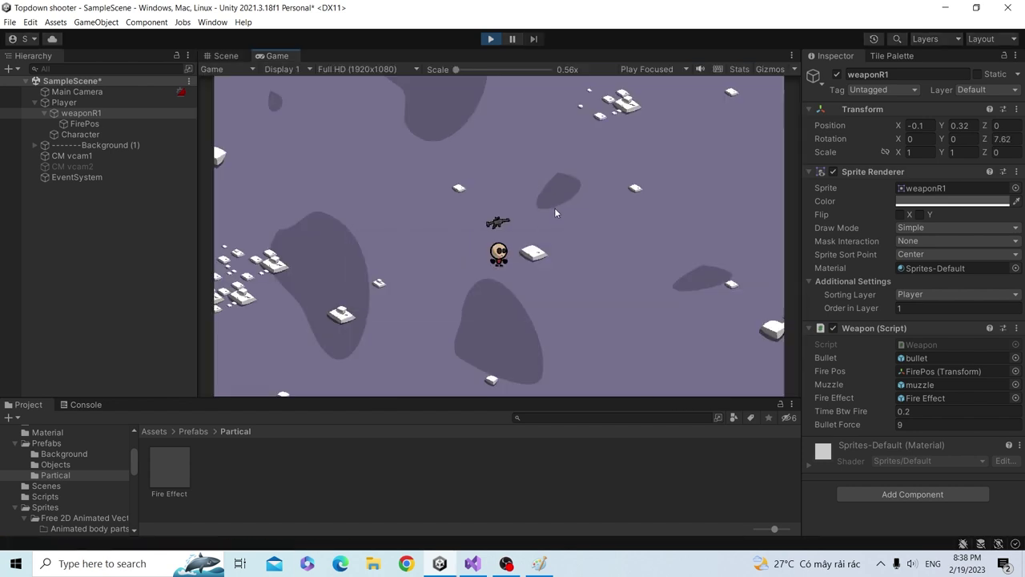
- Fire continuously in several directions, watching muzzle flash and Fire Effect clones appear and vanish
left_click(564, 201)
mouse_move(565, 204)
left_mouse_down()
mouse_move(412, 205)
mouse_move(587, 280)
mouse_move(406, 214)
left_mouse_up()
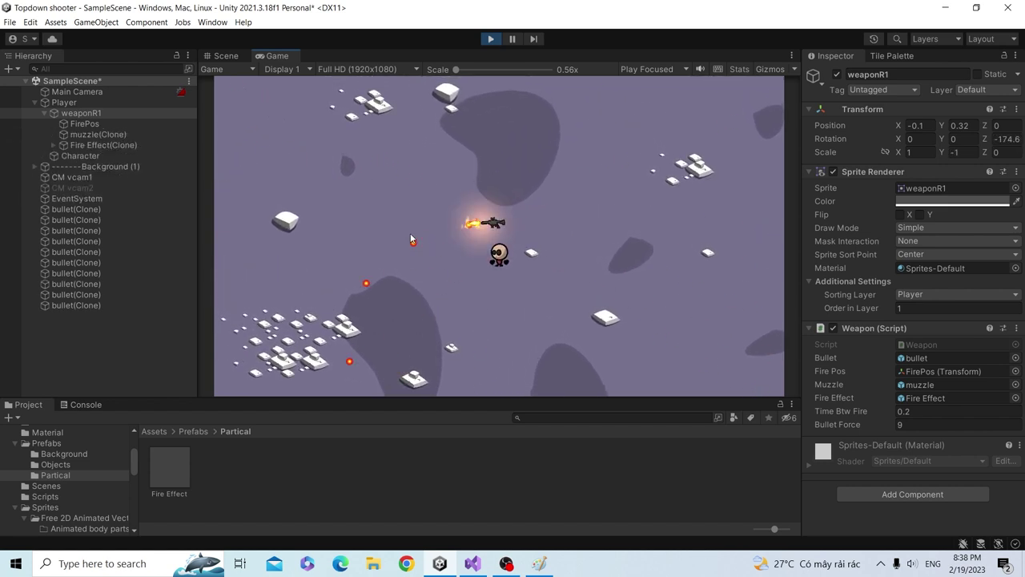
mouse_move(407, 211)
left_mouse_down()
mouse_move(649, 240)
mouse_move(523, 314)
mouse_move(403, 366)
left_mouse_up()
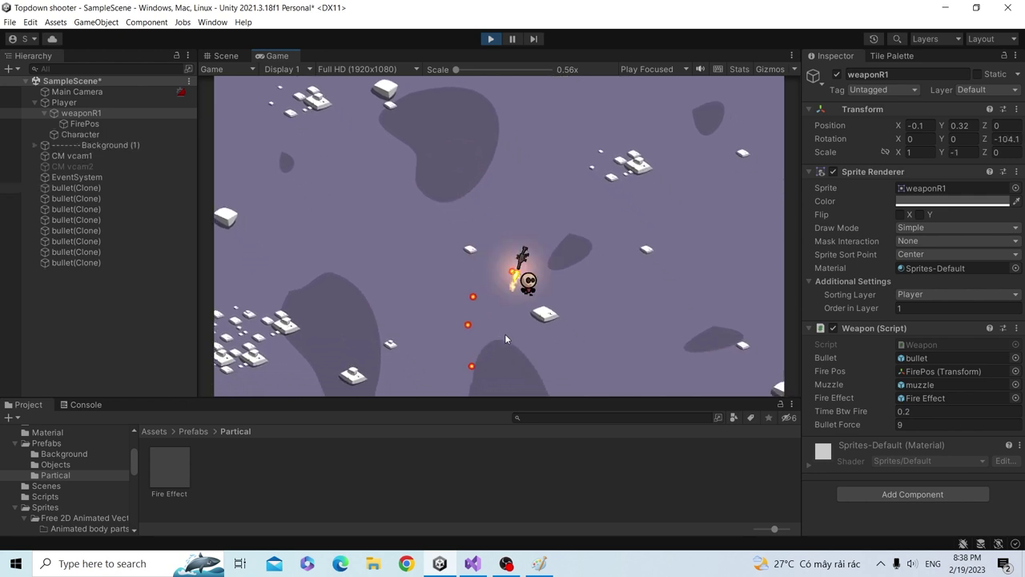
mouse_move(403, 367)
left_mouse_down()
mouse_move(395, 231)
mouse_move(634, 224)
left_mouse_up()
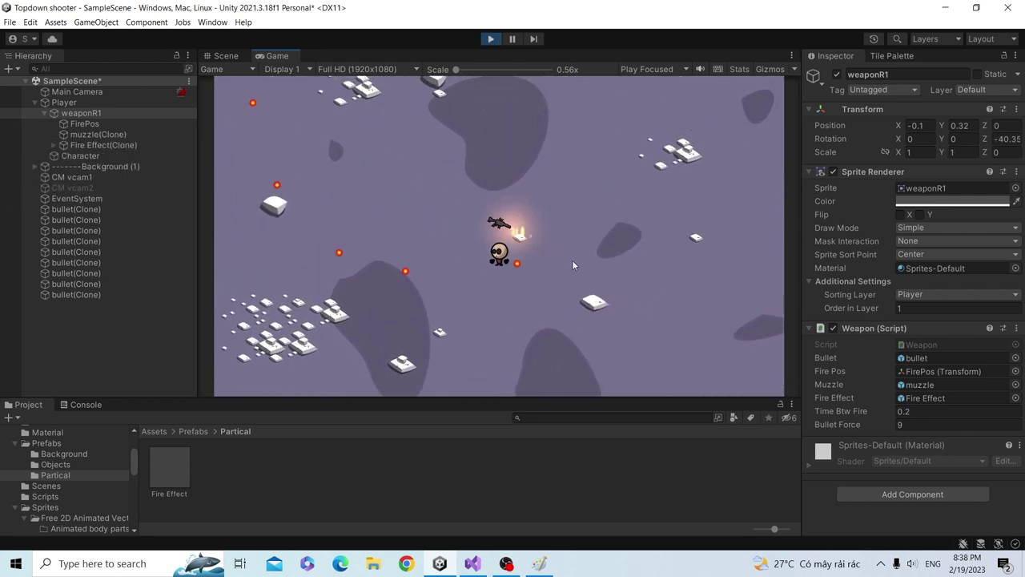
mouse_move(635, 227)
left_mouse_down()
mouse_move(492, 182)
mouse_move(624, 291)
mouse_move(409, 210)
mouse_move(599, 267)
left_mouse_up()
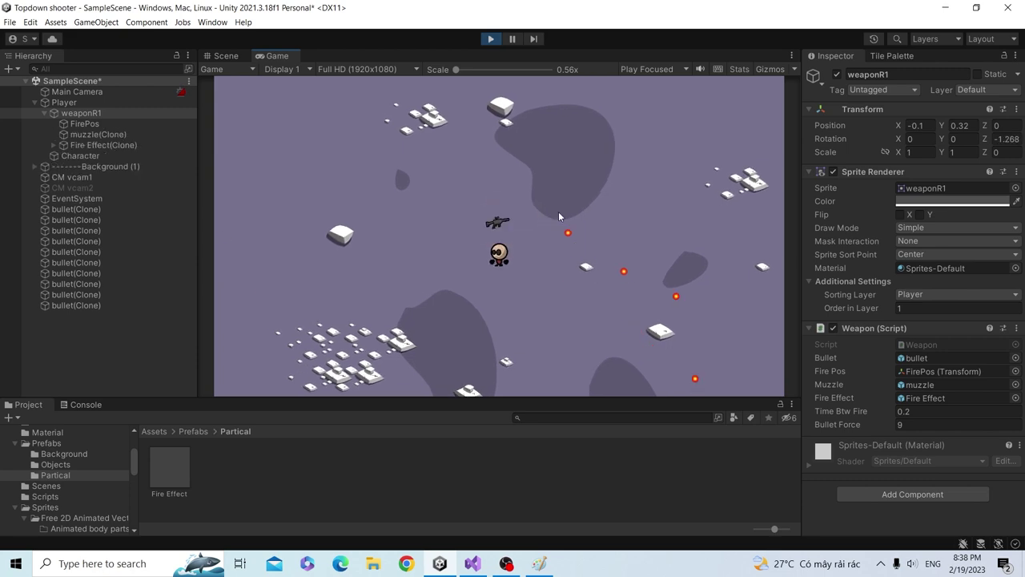